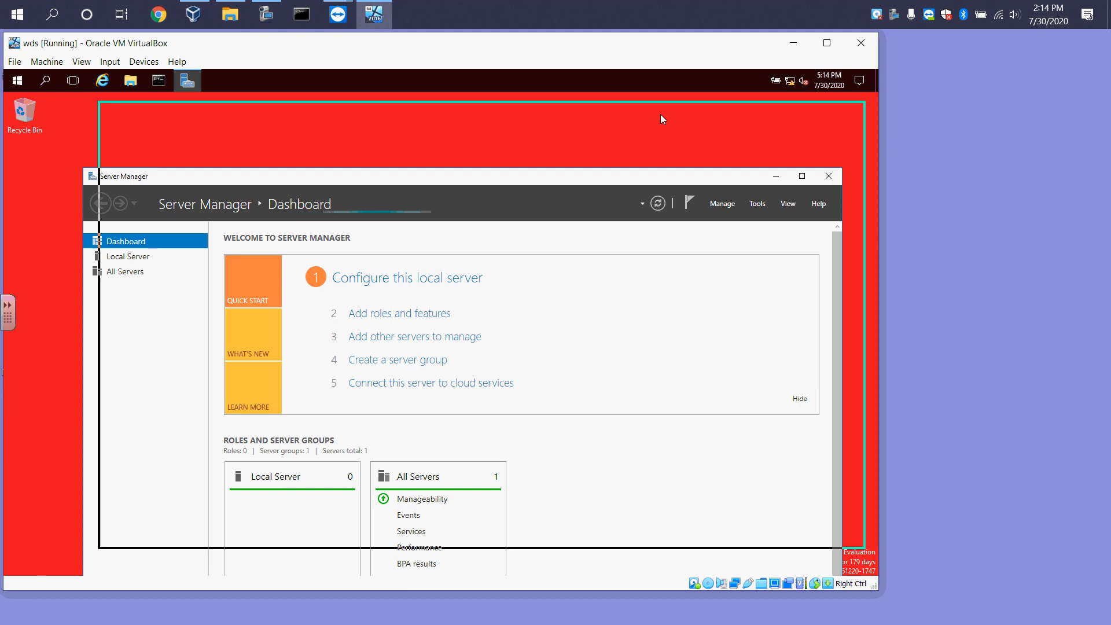
Open File Explorer and go to This PC
left_click(795, 110)
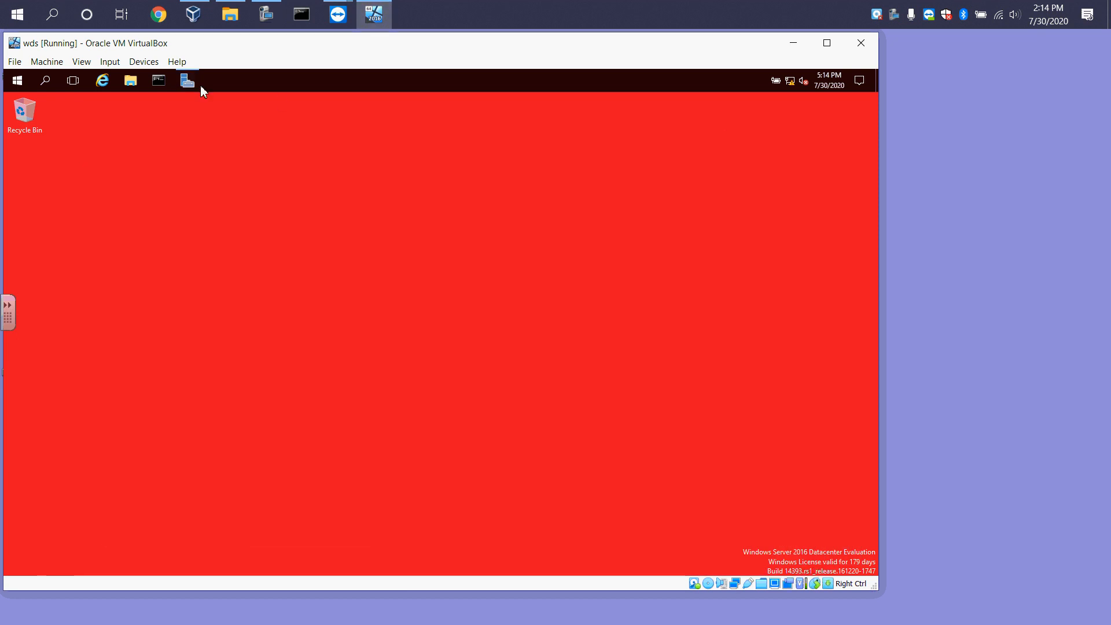
left_click(137, 82)
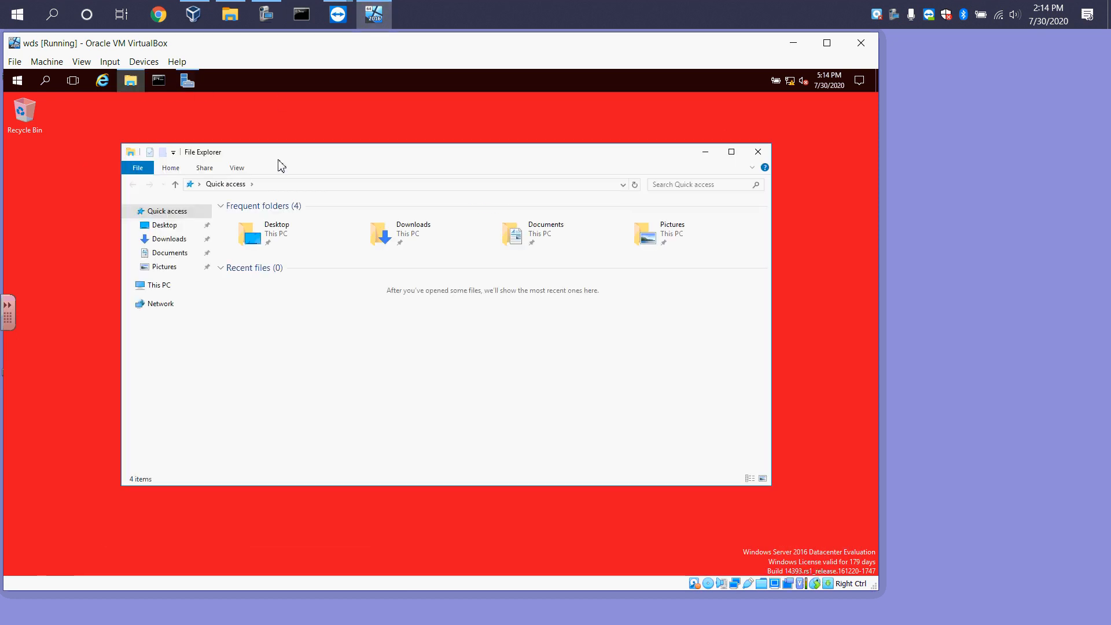
left_click(160, 266)
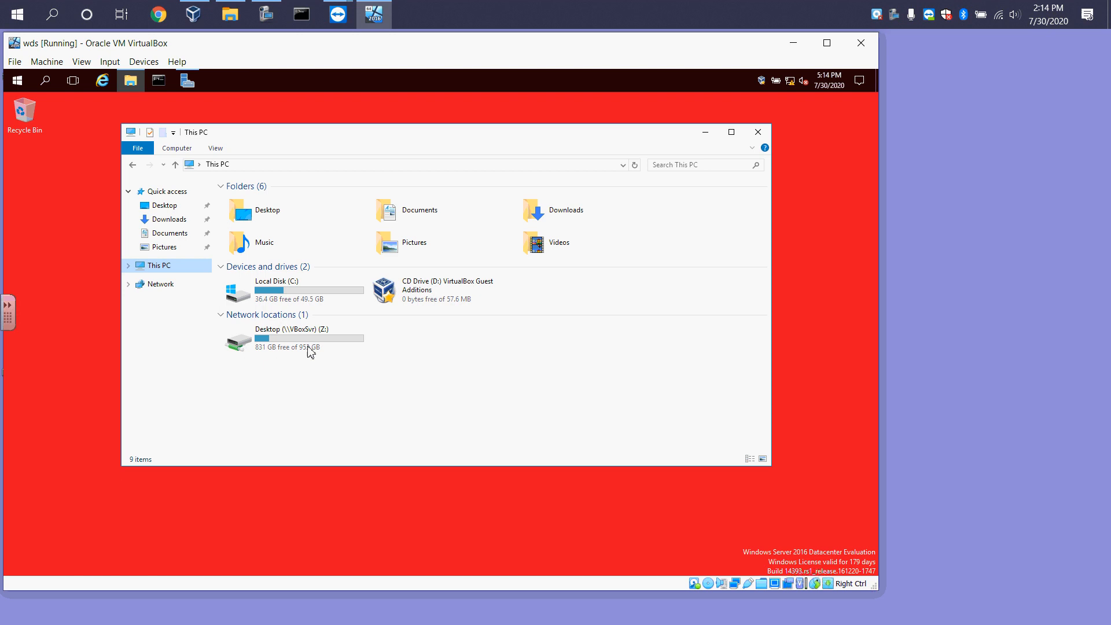
Eject the VirtualBox Guest Additions CD drive (D:)
left_click(413, 289)
right_click(411, 286)
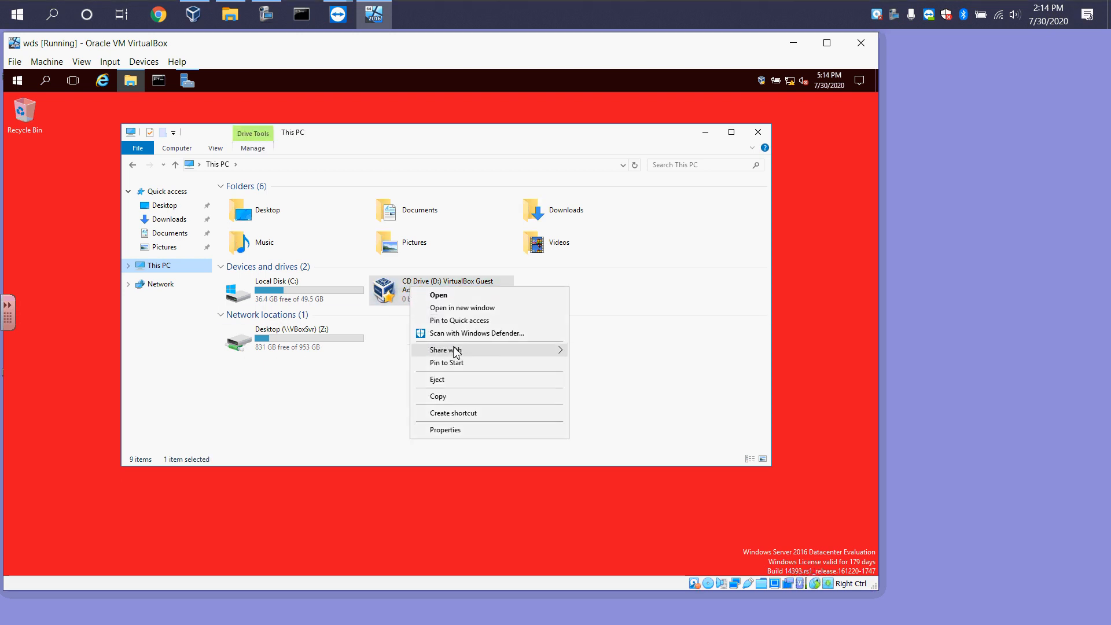
left_click(435, 380)
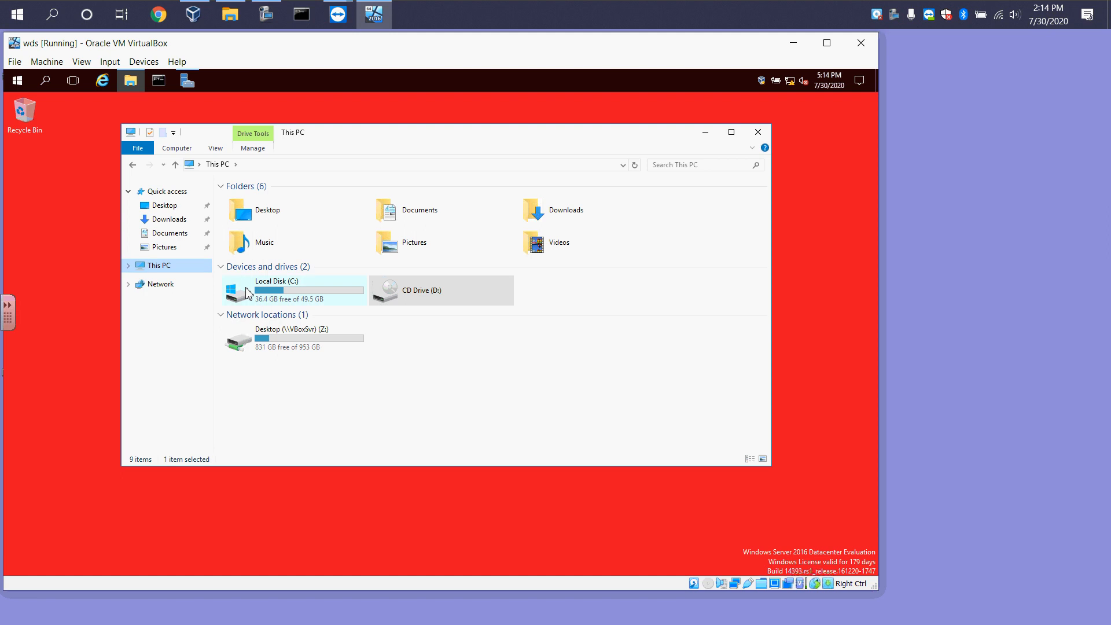
right_click(156, 266)
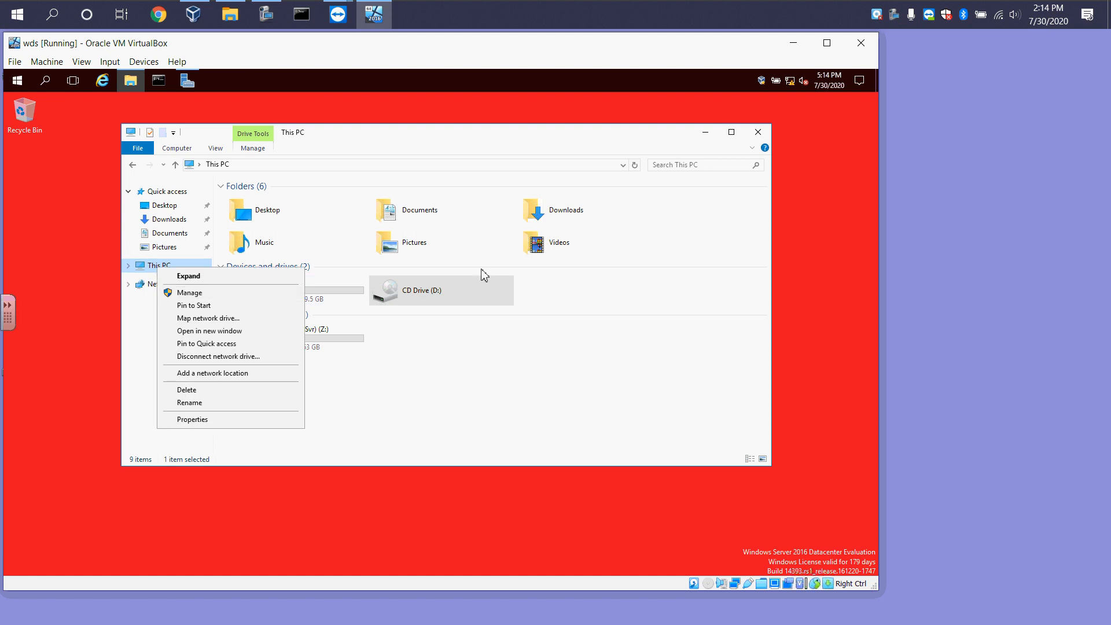
left_click(705, 132)
left_click(705, 132)
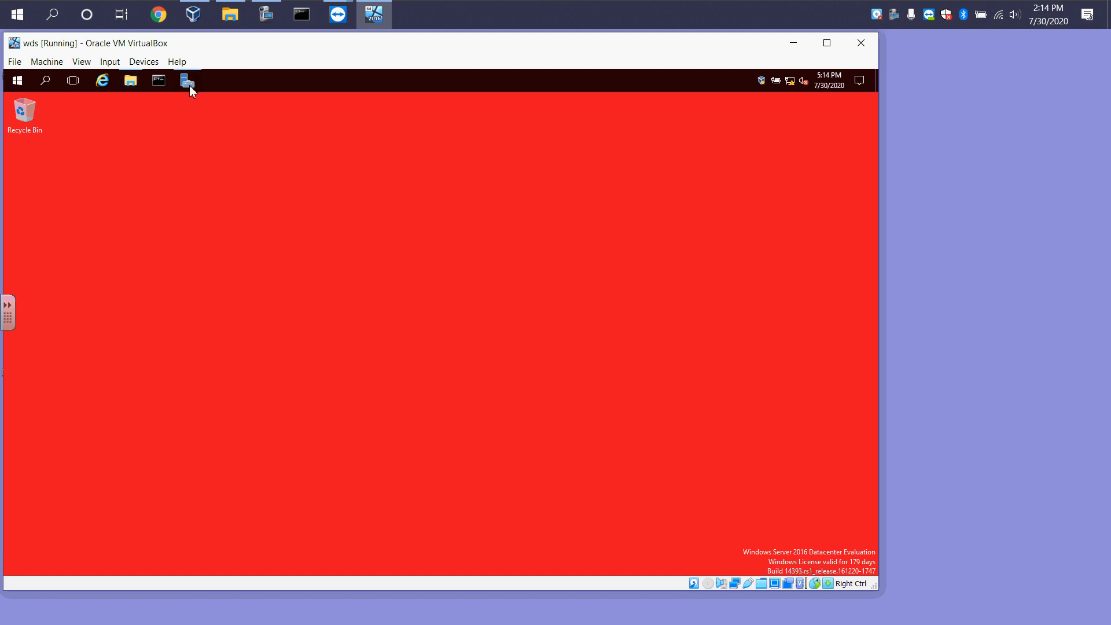
Open Computer Management from Server Manager's tools
left_click(189, 85)
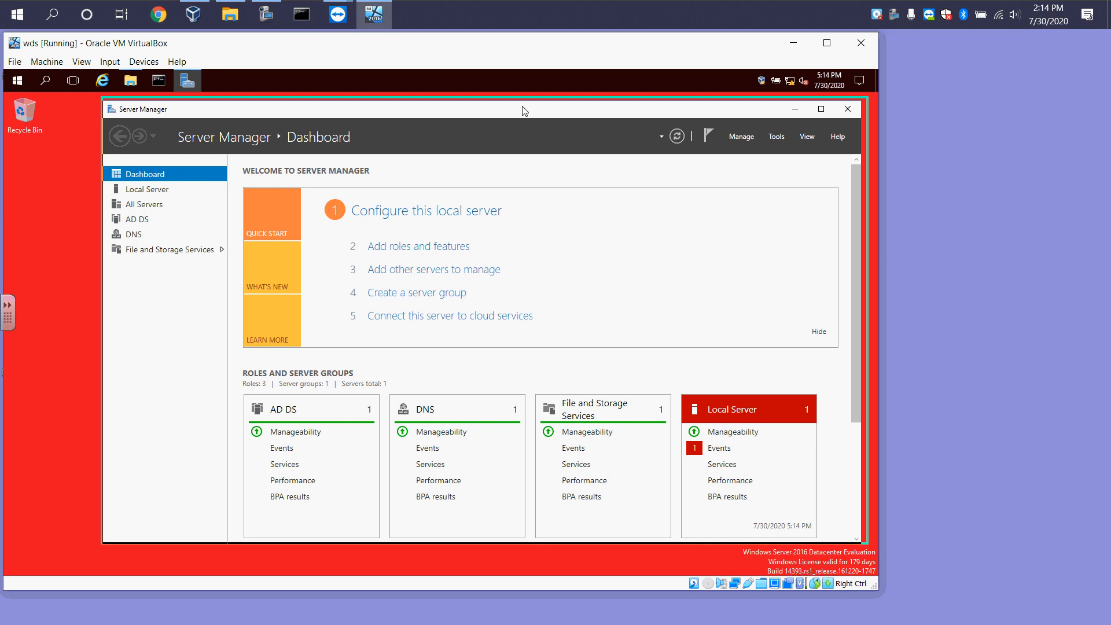
left_click(744, 132)
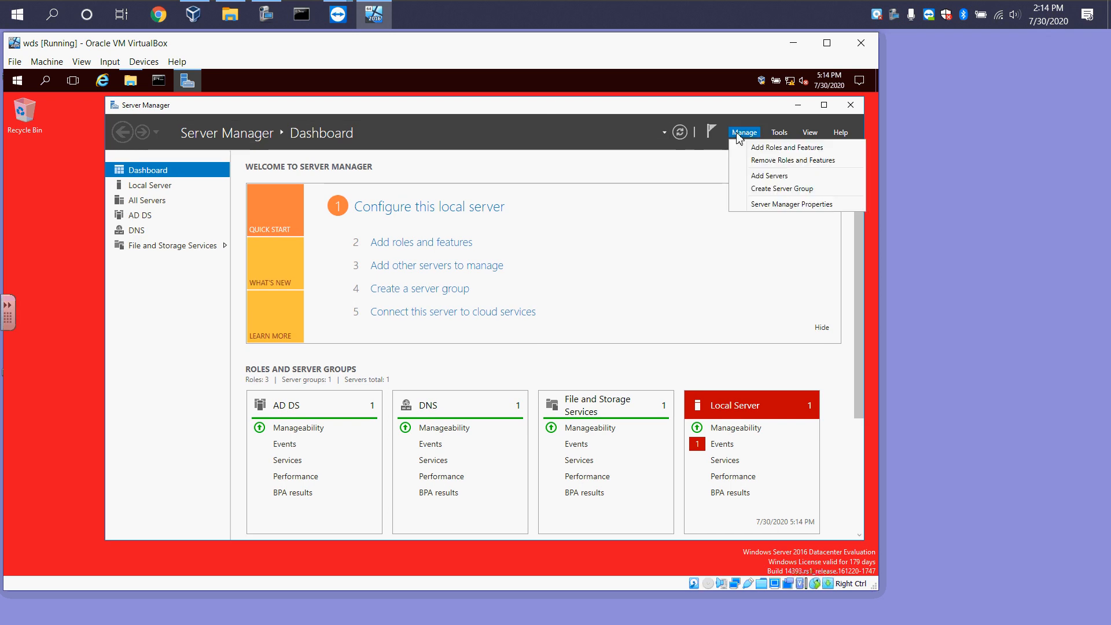
left_click(778, 133)
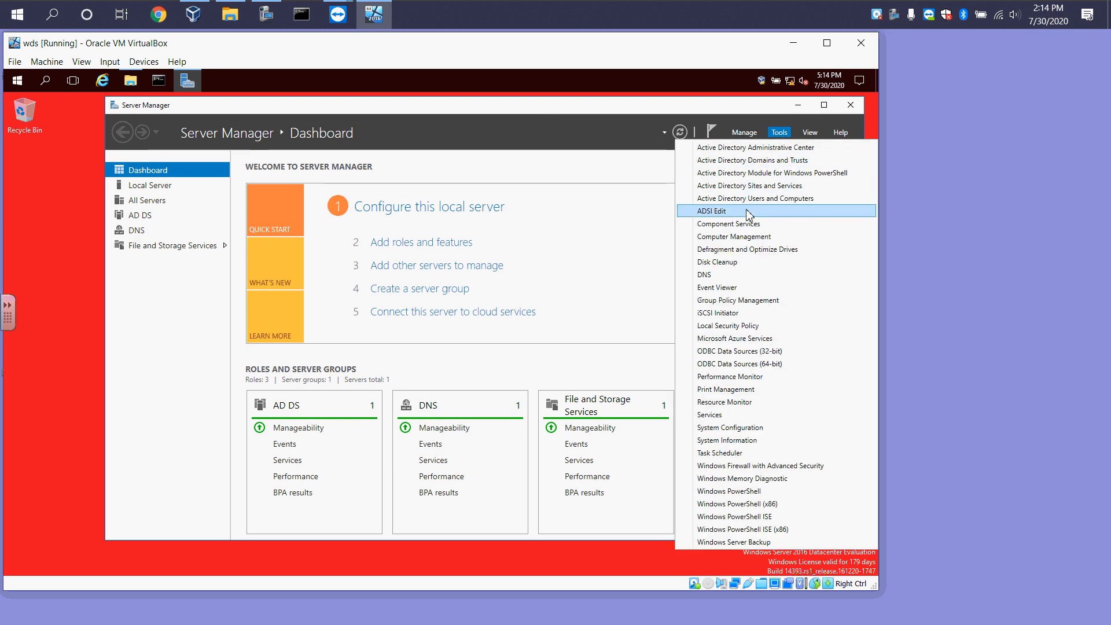
left_click(754, 237)
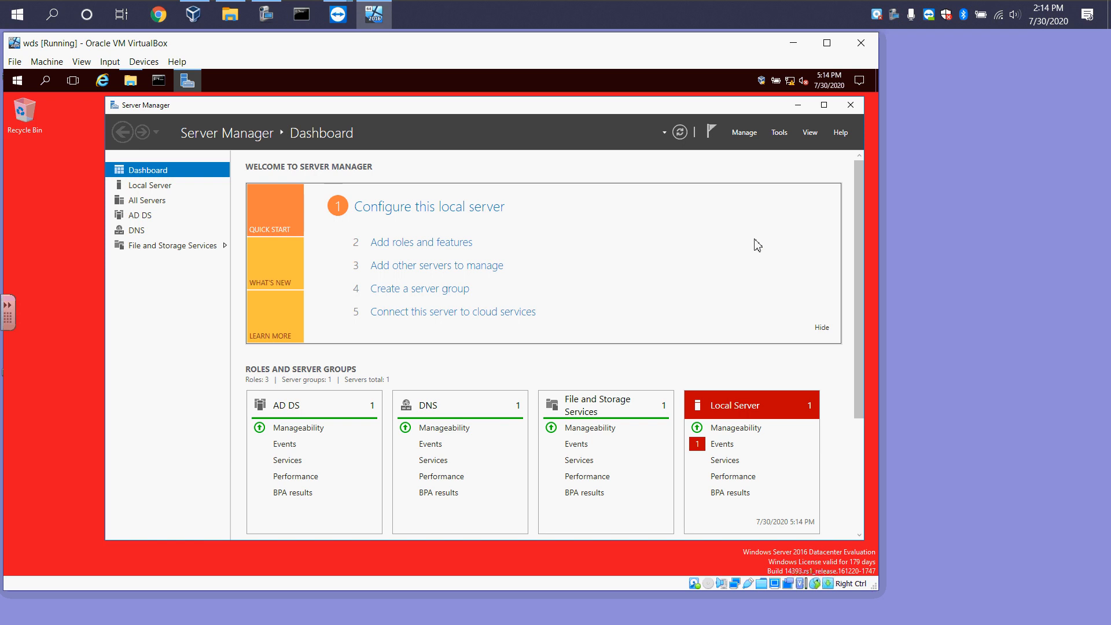
left_click(797, 105)
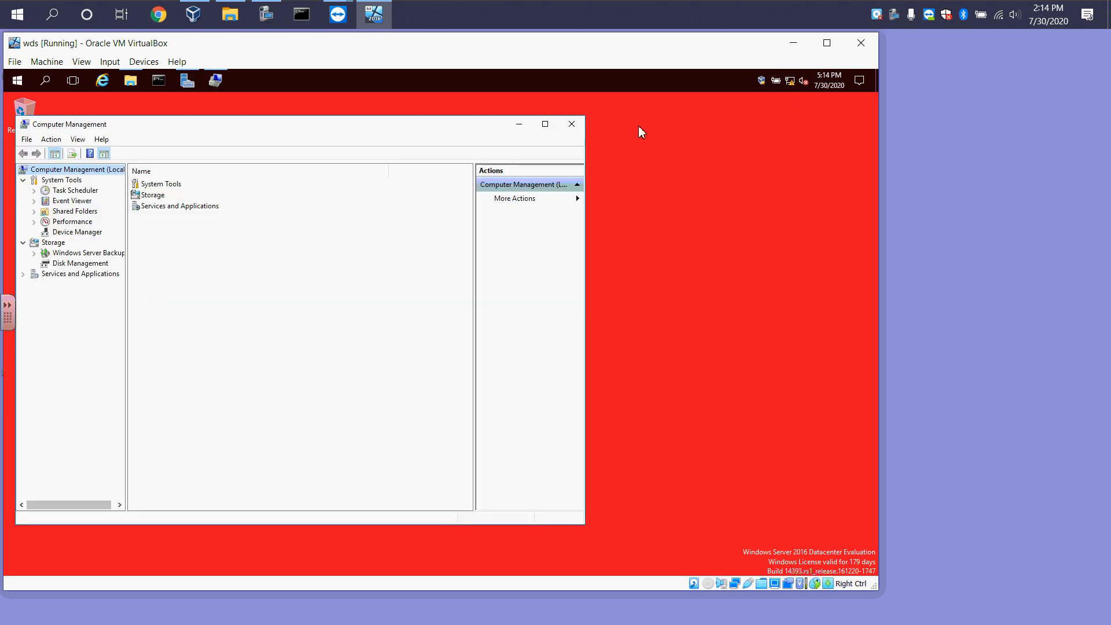
Enlarge the Computer Management window and open Disk Management
left_click_drag(291, 129, 328, 115)
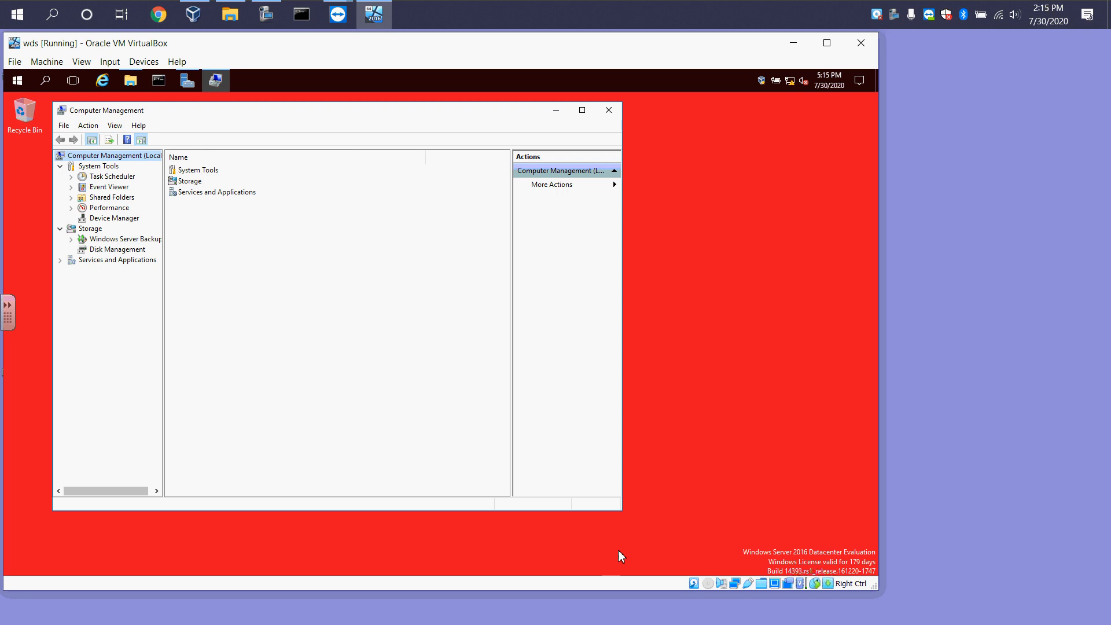
left_click_drag(625, 514, 643, 542)
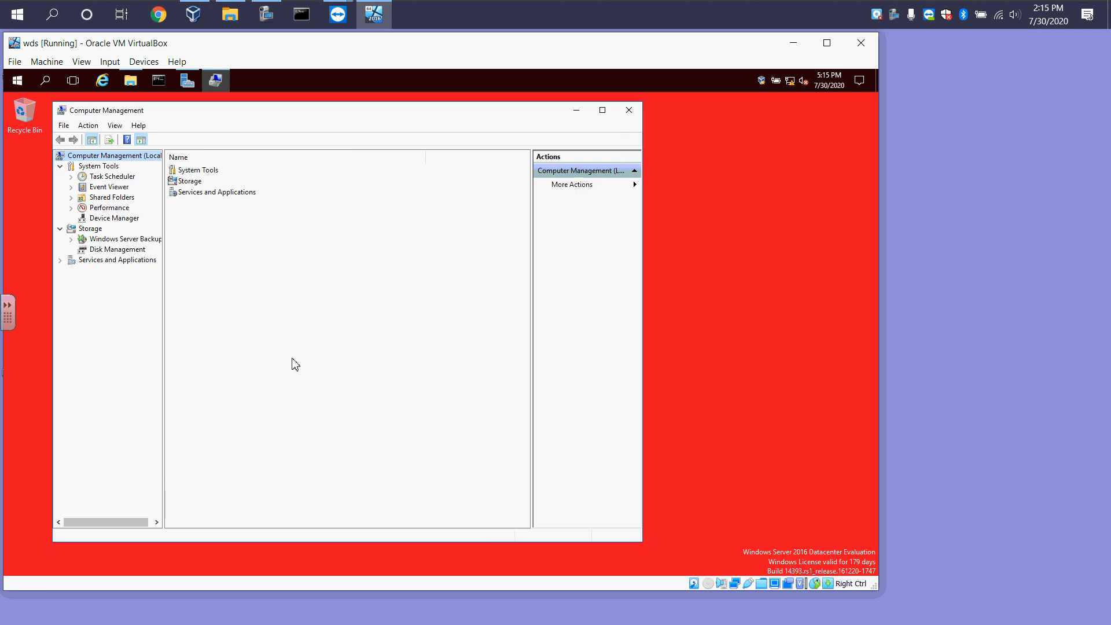
left_click(120, 249)
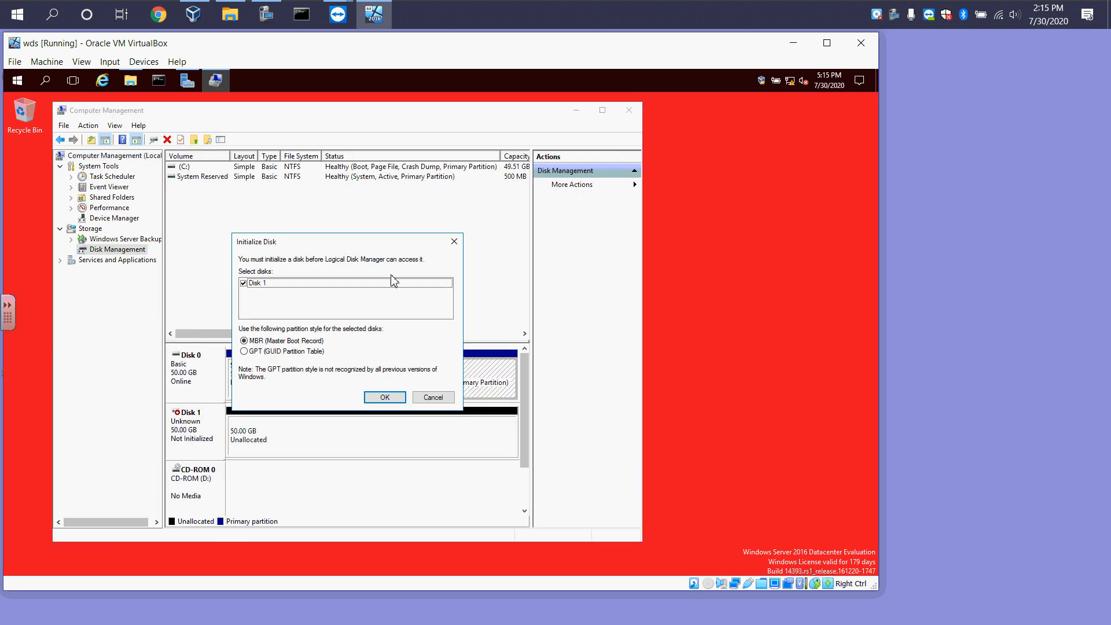
Initialize Disk 1 with the MBR partition style
left_click_drag(363, 247, 363, 218)
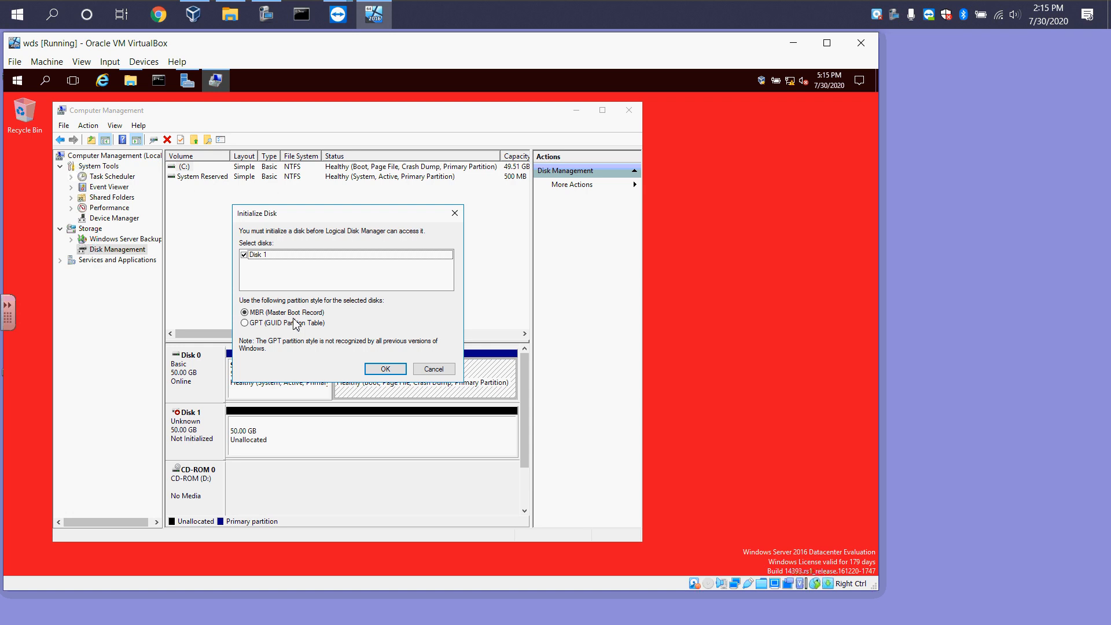
left_click(380, 370)
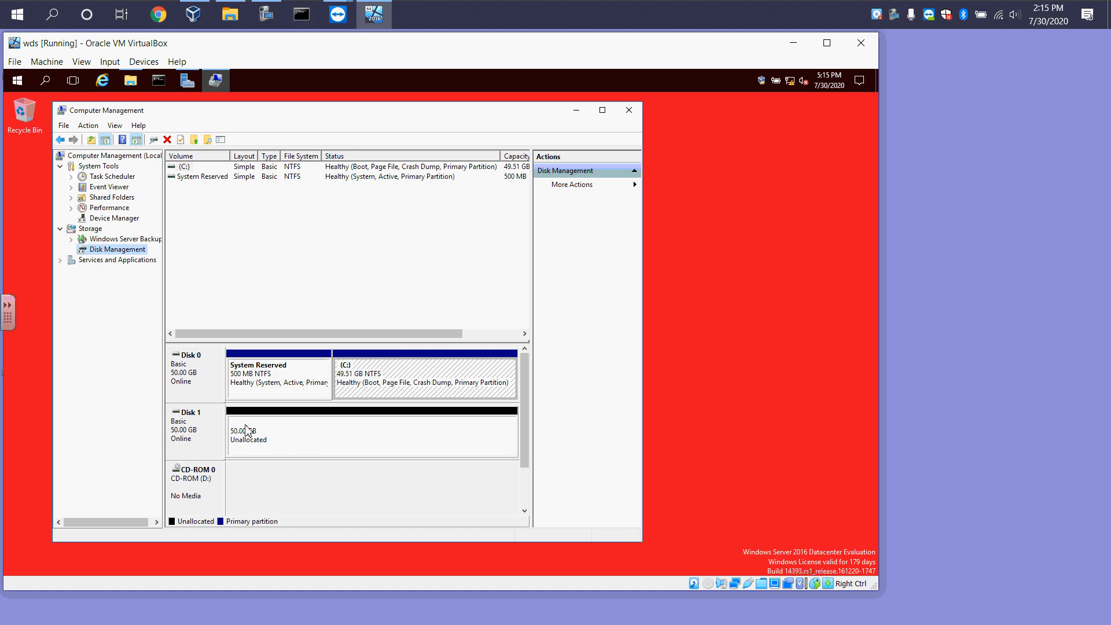
Create a new simple volume on Disk 1's unallocated space using the full 51197 MB and drive letter E
left_click_drag(280, 345, 290, 253)
right_click(289, 345)
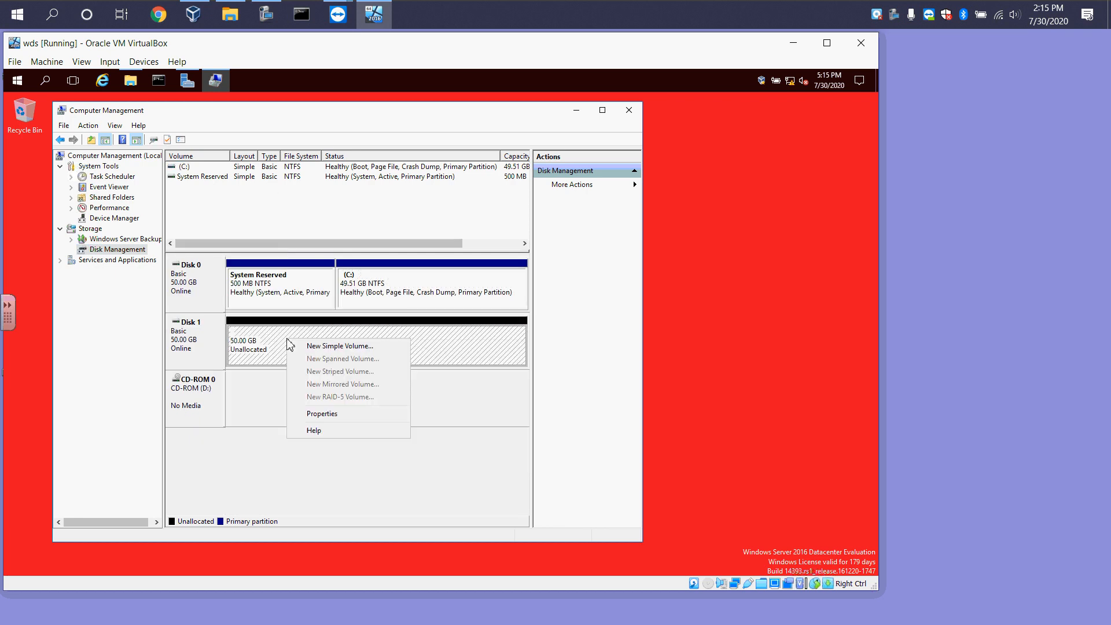
left_click(325, 346)
left_click(390, 374)
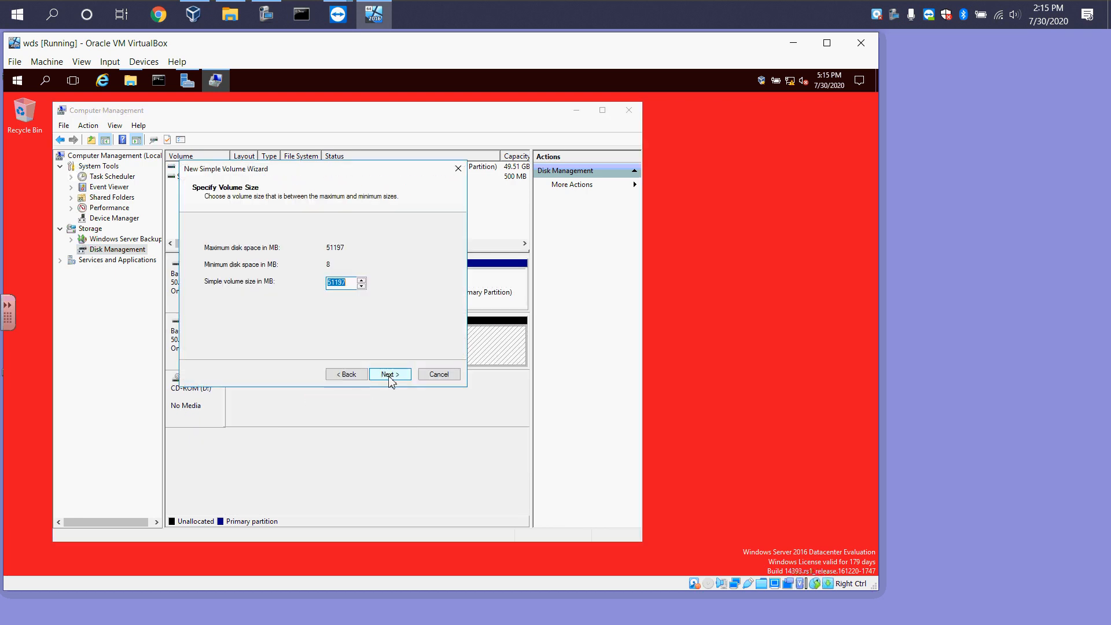
left_click(389, 374)
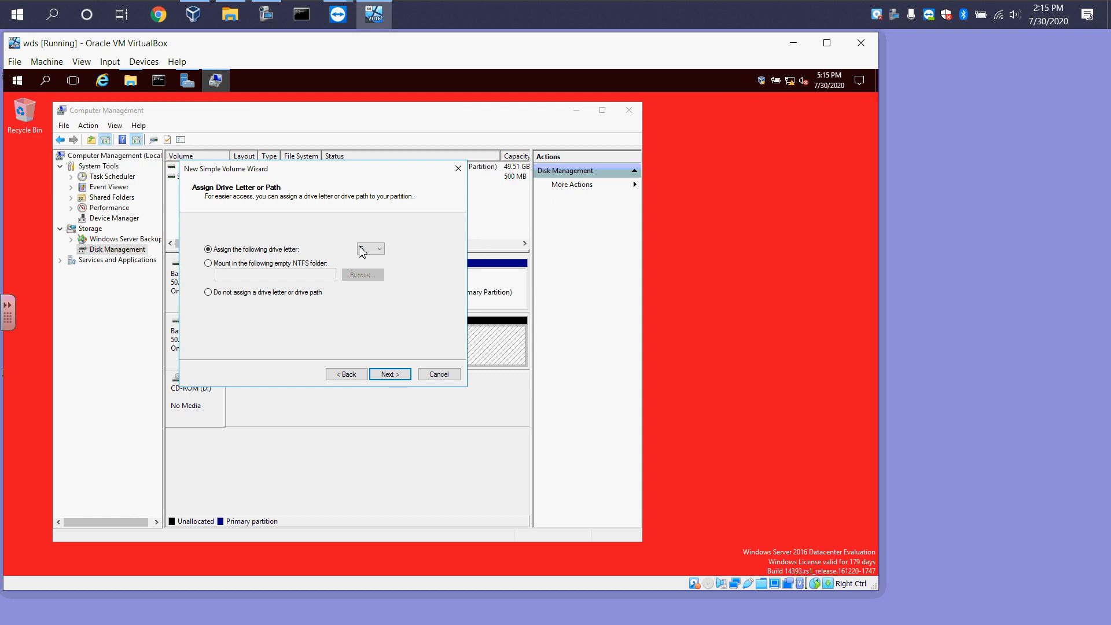
left_click(393, 374)
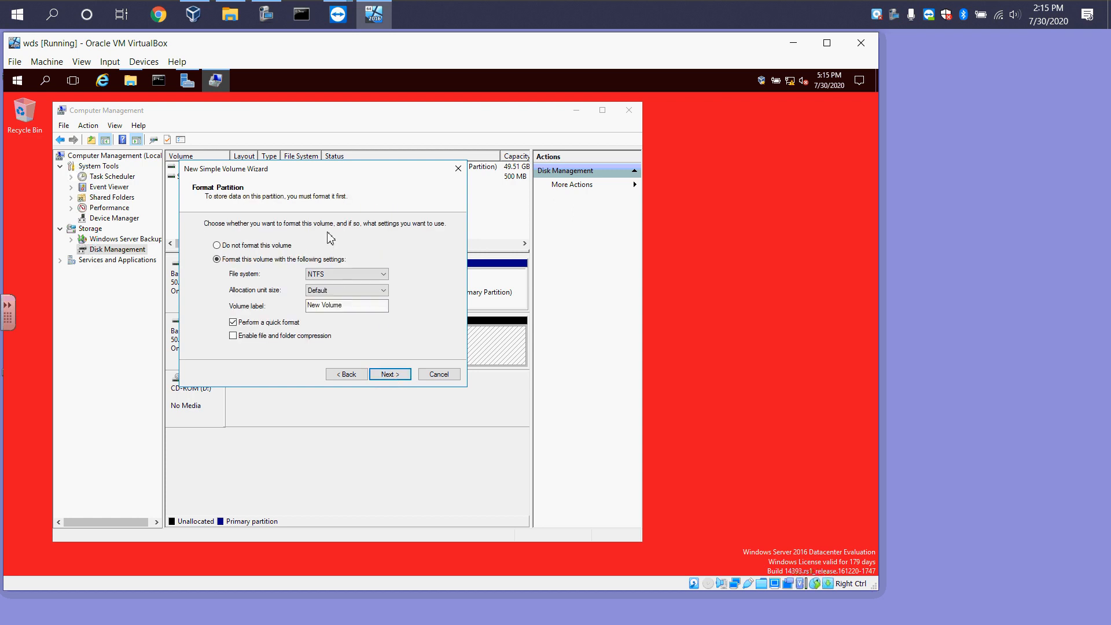
Quick-format the new volume as NTFS with the label Deployments and finish the wizard
left_click(343, 274)
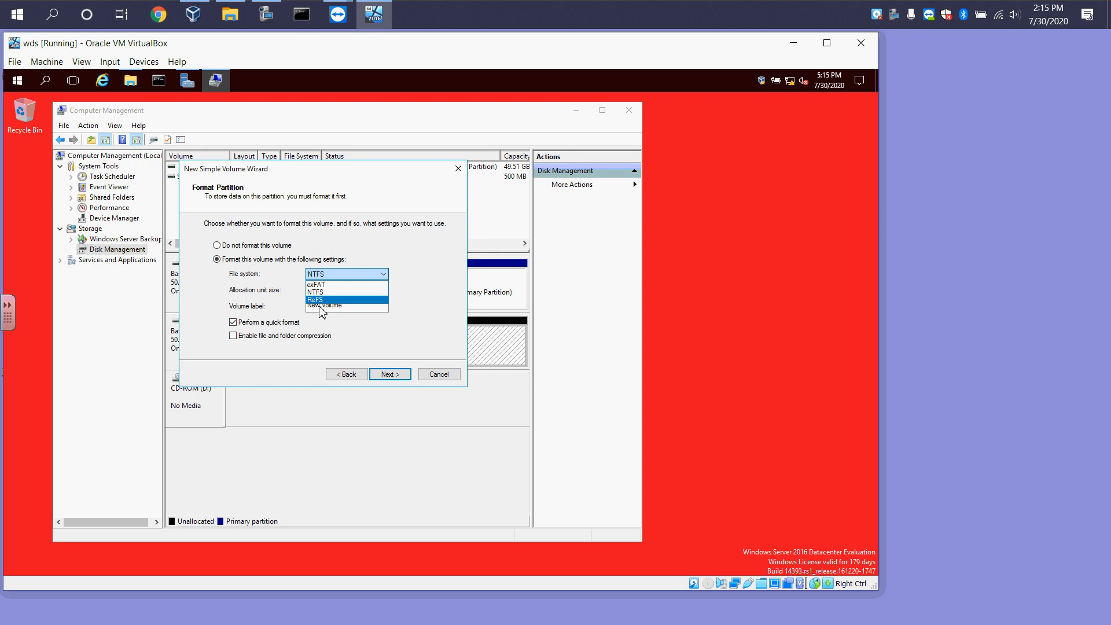
left_click(386, 332)
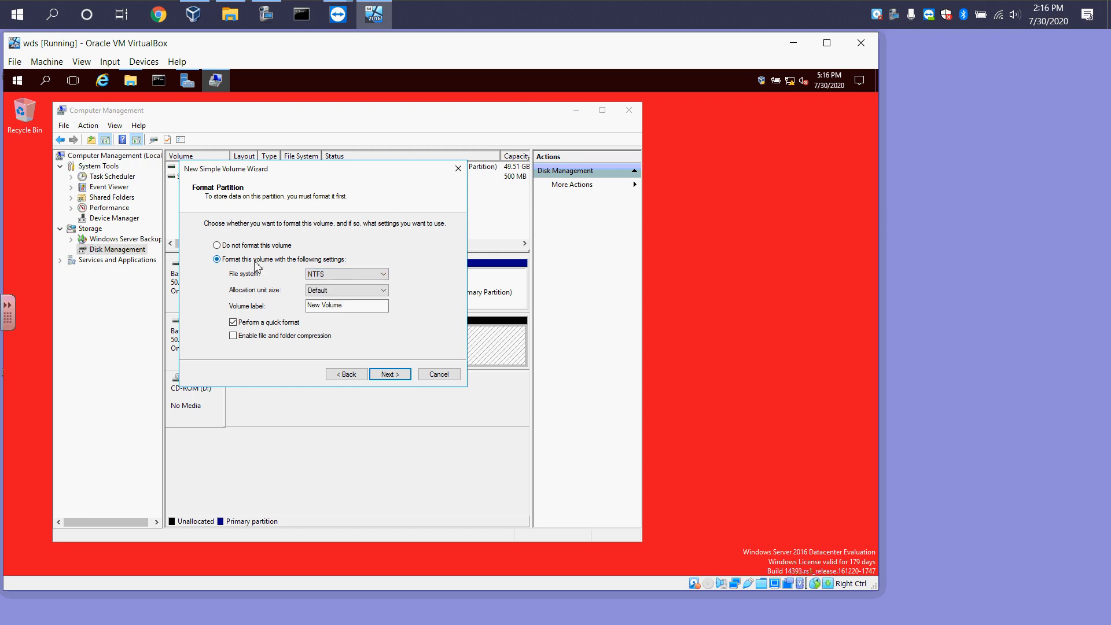
left_click(347, 307)
left_click_drag(351, 308, 262, 305)
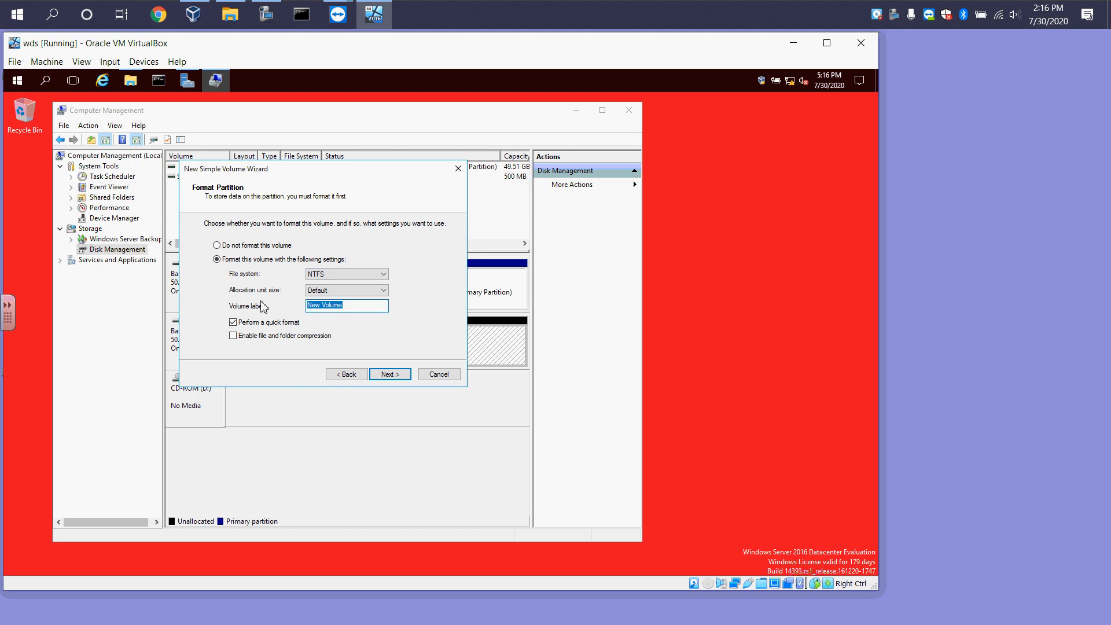
type("Deployments")
left_click(390, 375)
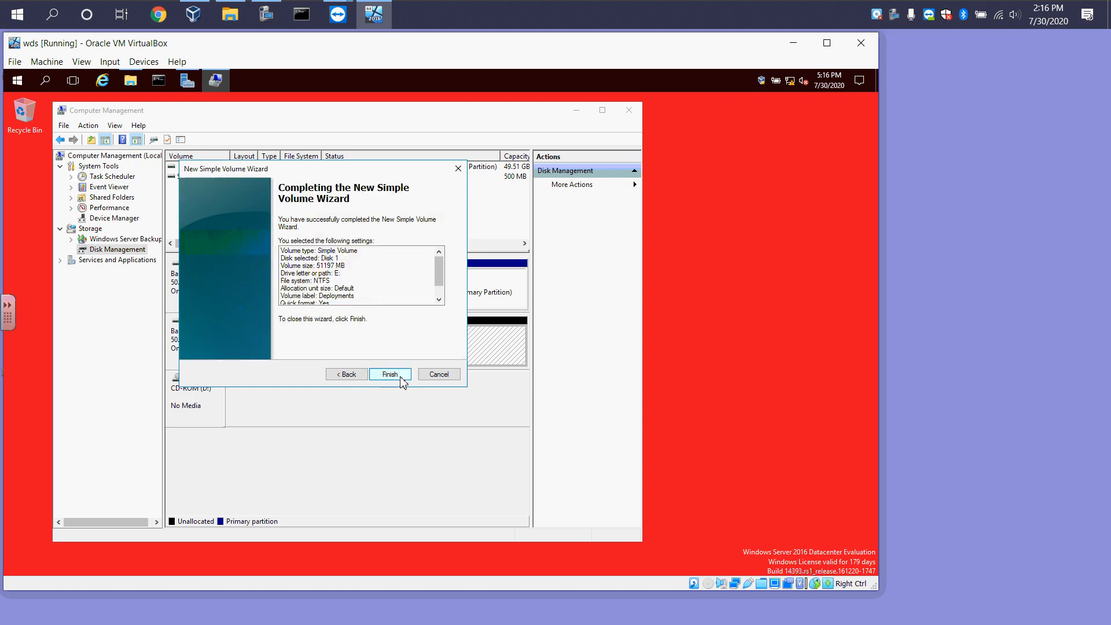
left_click(401, 376)
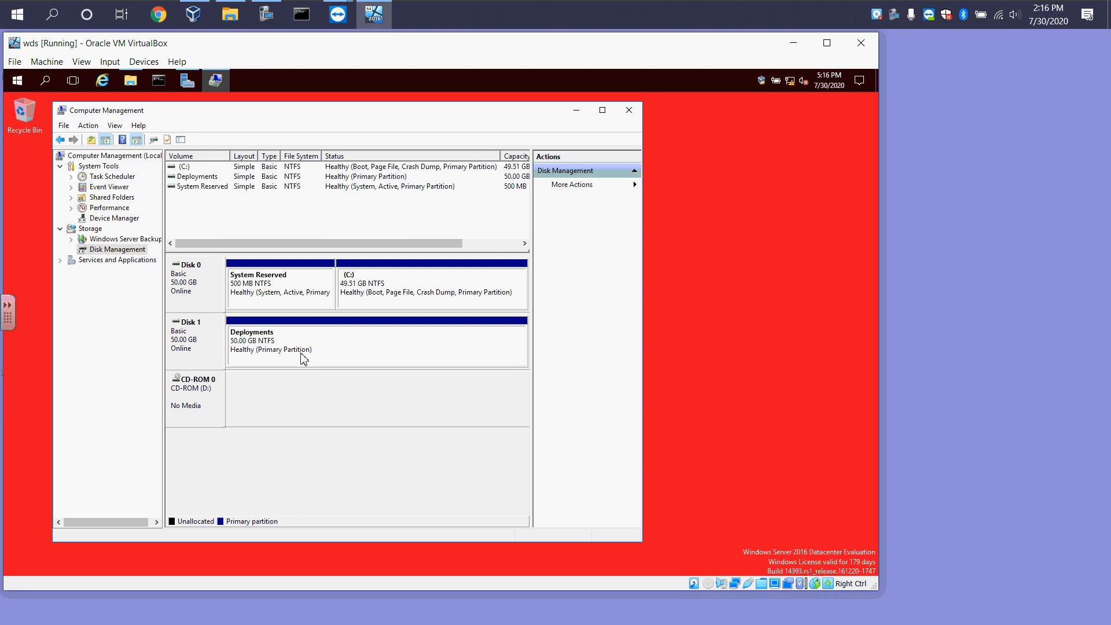
Open the Deployments (E:) drive in File Explorer and return to This PC
left_click(576, 110)
left_click(132, 81)
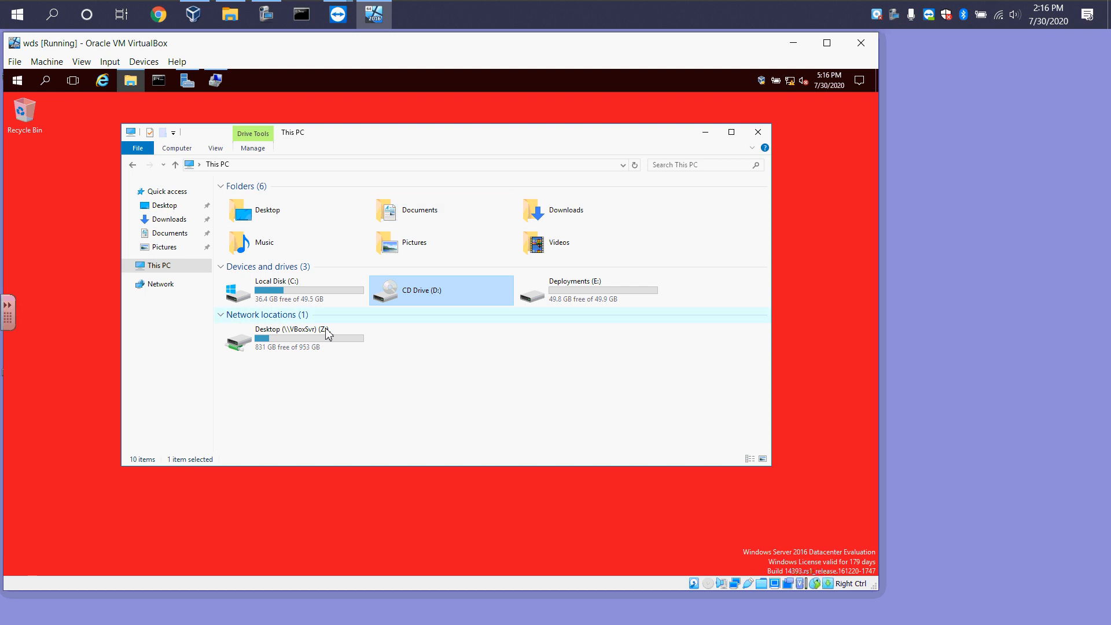
double_click(609, 298)
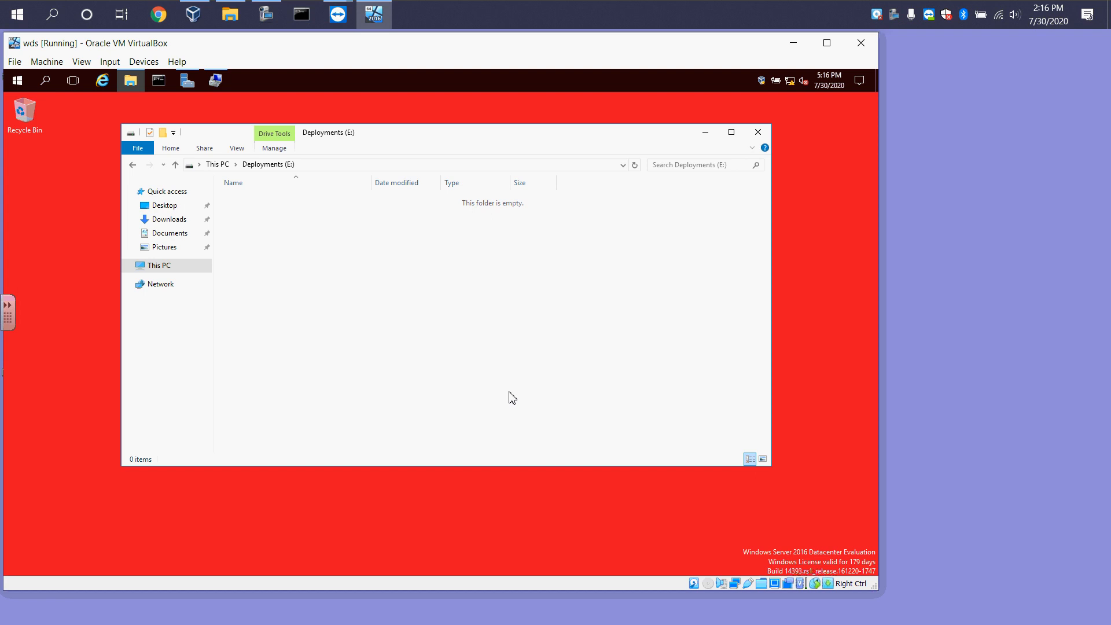
left_click(132, 164)
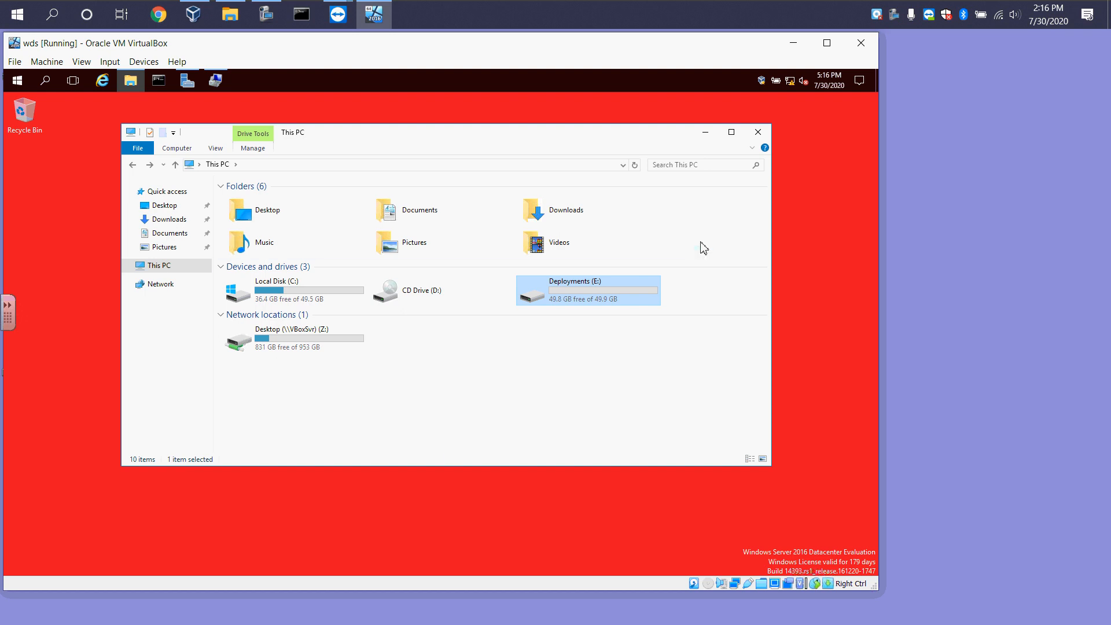
left_click_drag(659, 137, 744, 114)
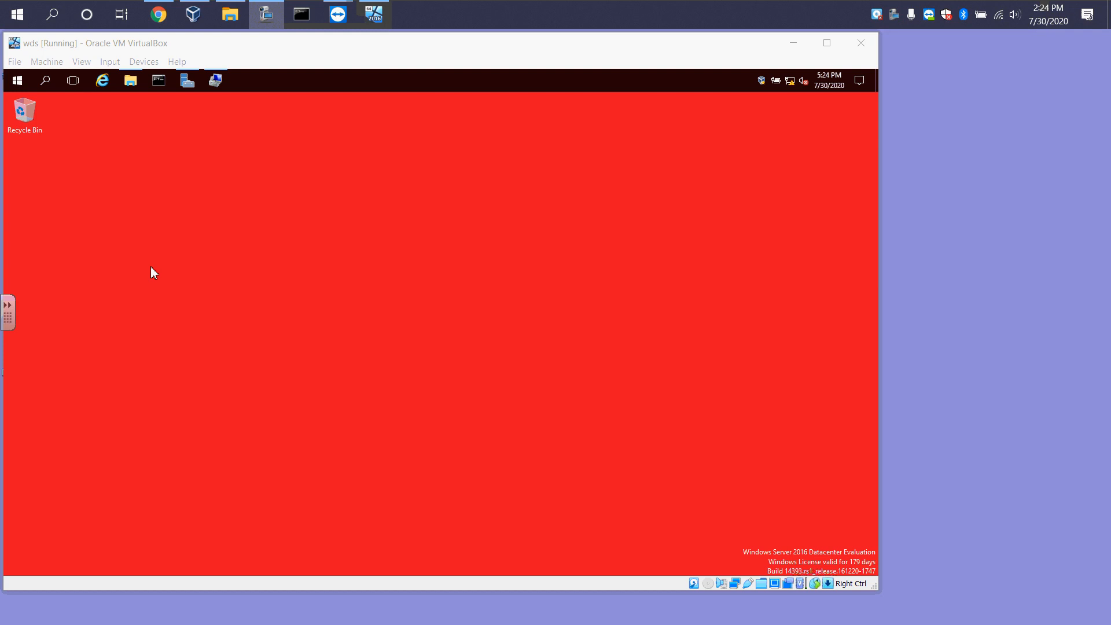
Start the Add Roles and Features wizard and advance to role selection for the local server
left_click(184, 85)
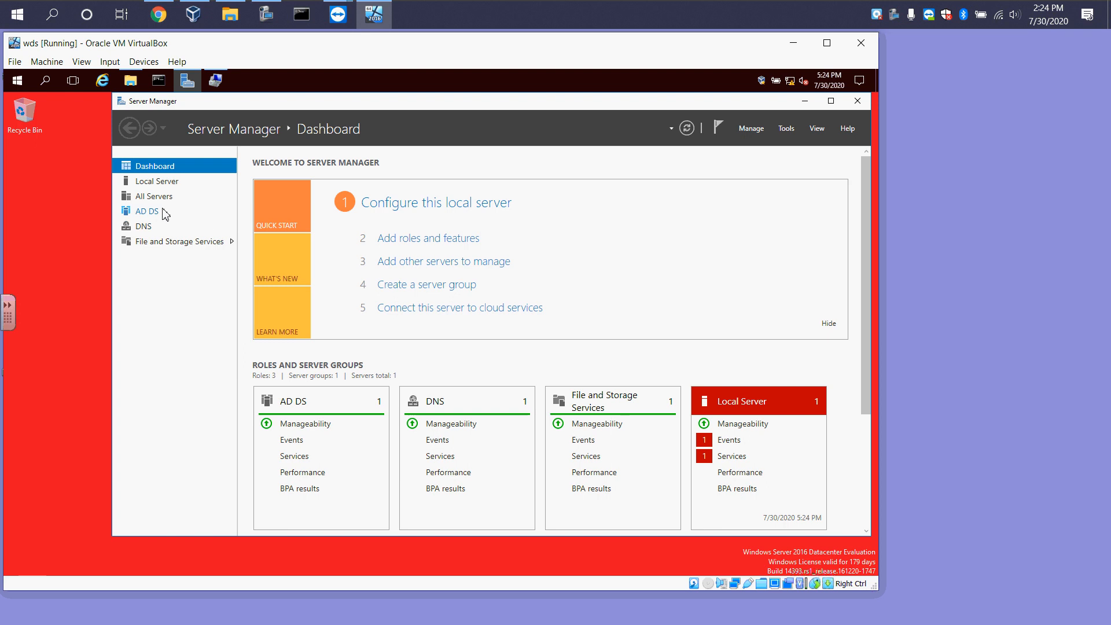
left_click(431, 239)
left_click(340, 434)
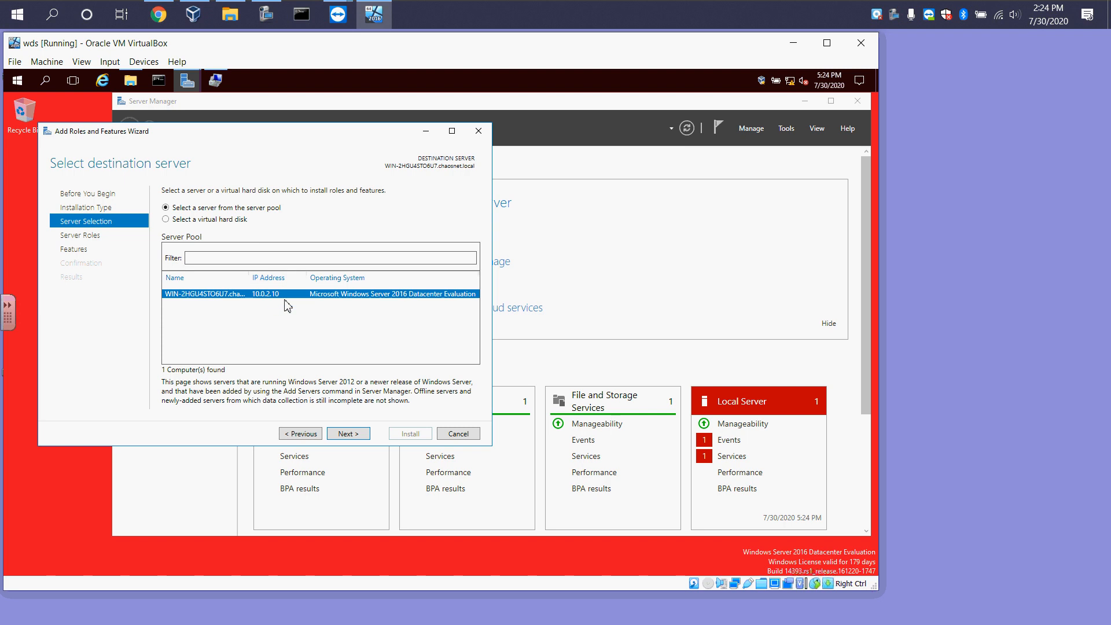
left_click(341, 434)
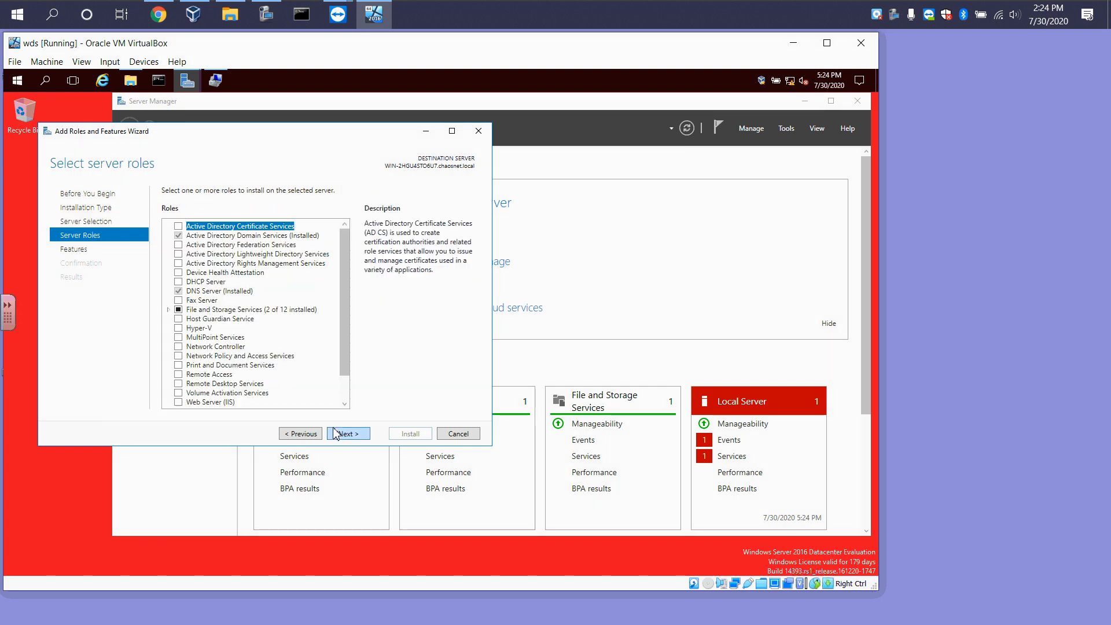
Select the DHCP Server role with its required management tools and continue to features
left_click(178, 281)
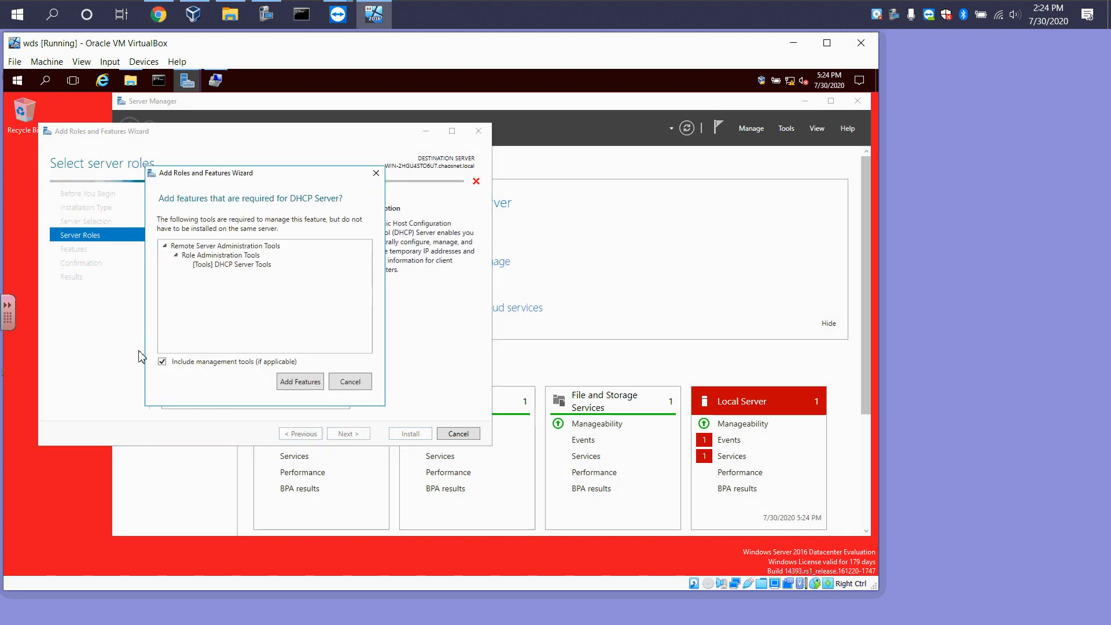
left_click(302, 383)
left_click(358, 437)
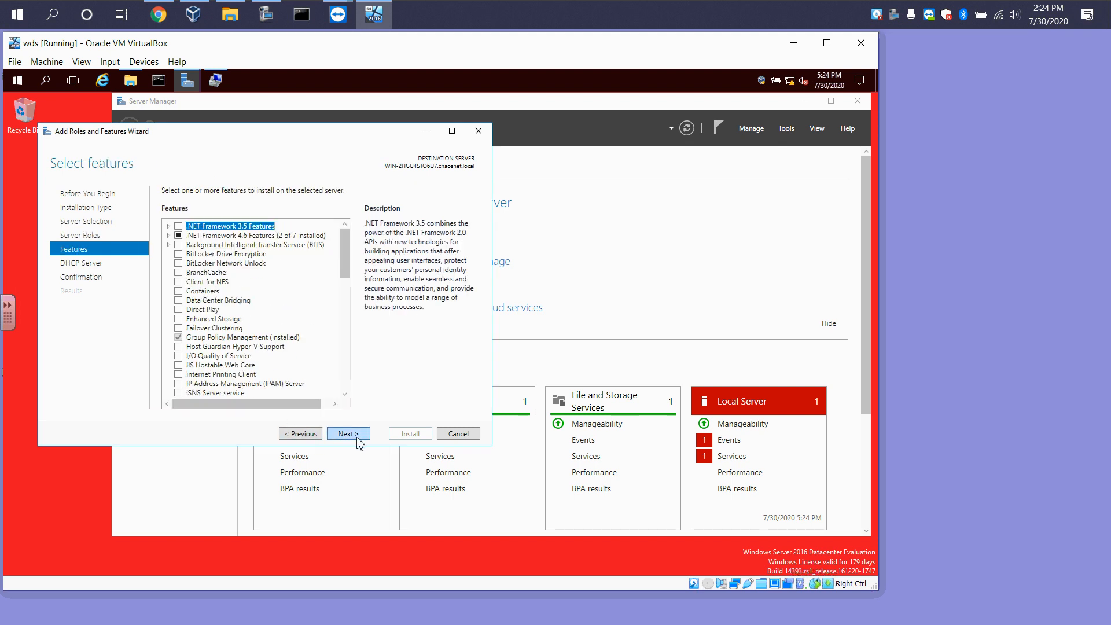
Advance past features and the DHCP notes, enable automatic restart if required, and install the DHCP Server role
left_click(359, 437)
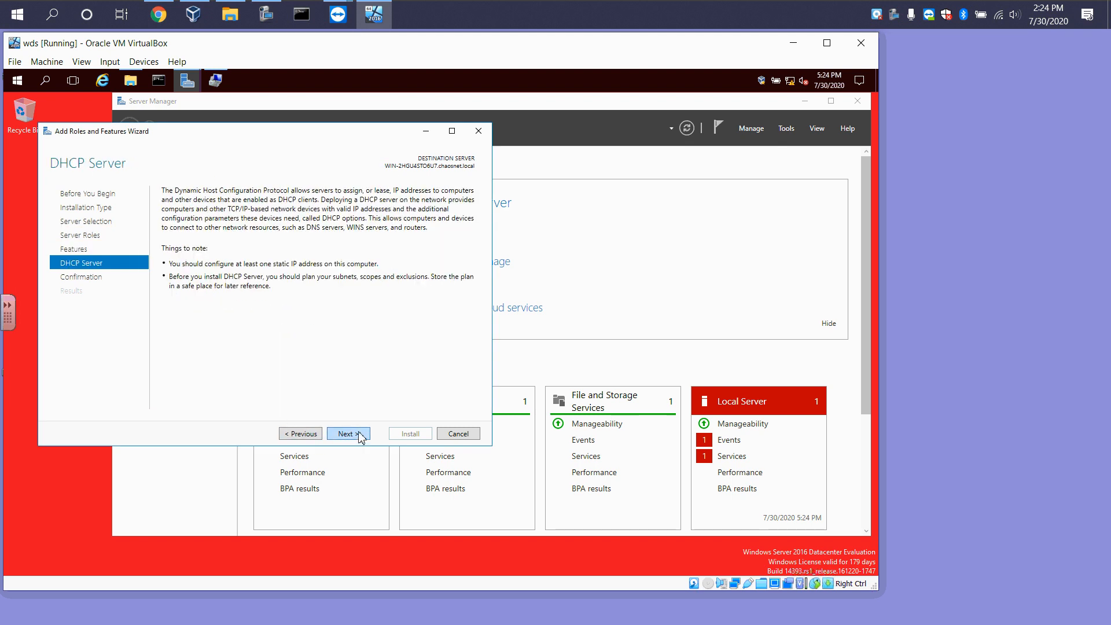
left_click(360, 435)
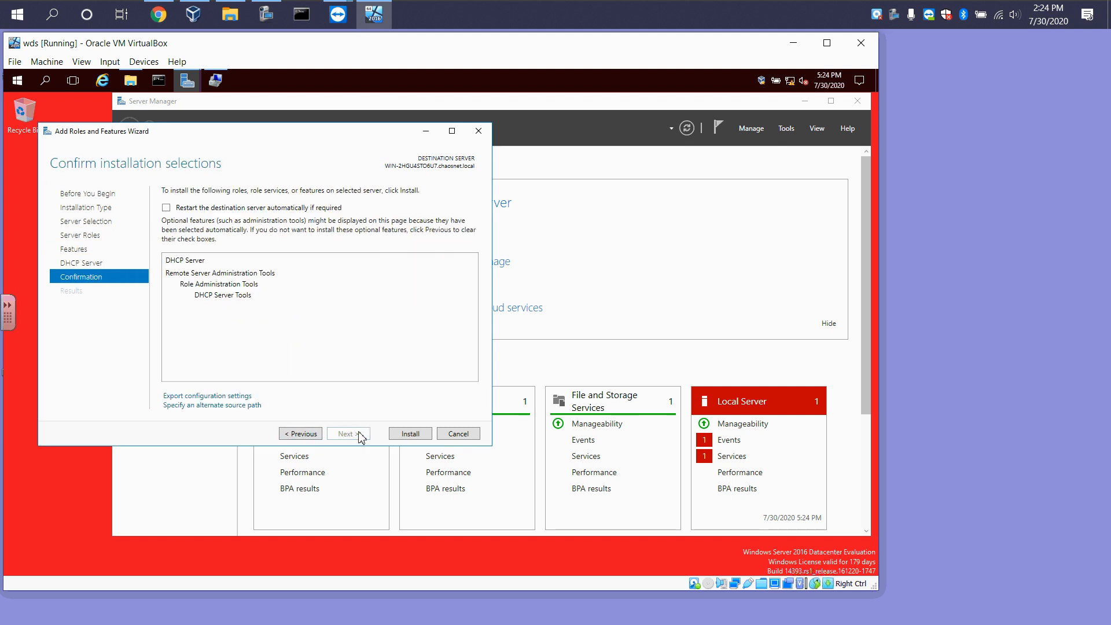
left_click(166, 207)
left_click(482, 381)
left_click(408, 434)
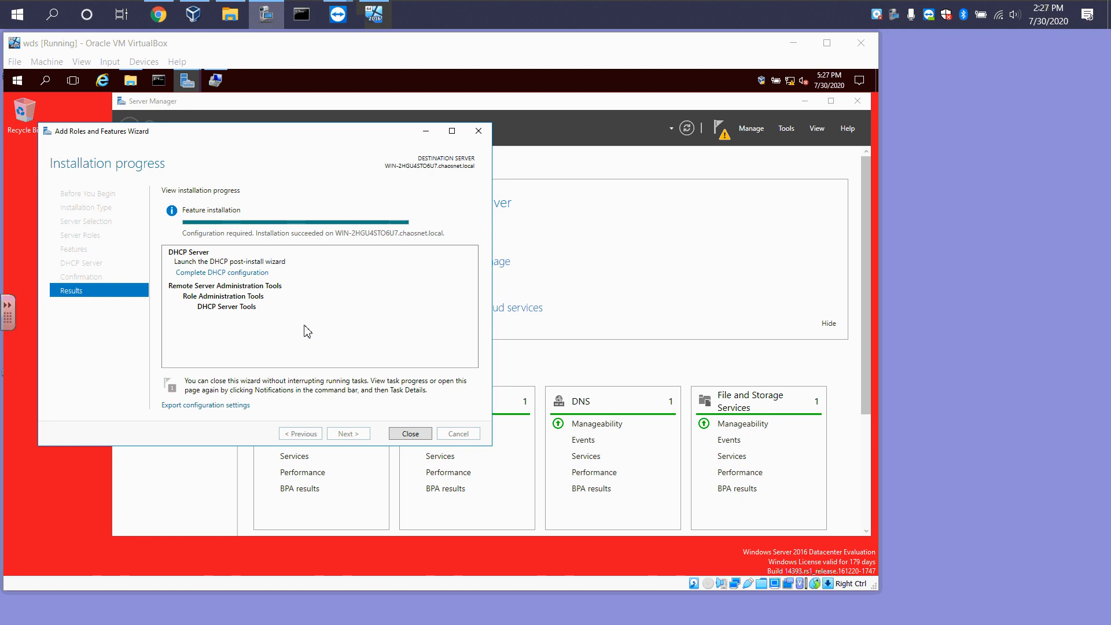
Complete the DHCP post-install configuration, authorizing it with the current administrator credentials, and close the roles wizard
left_click(187, 273)
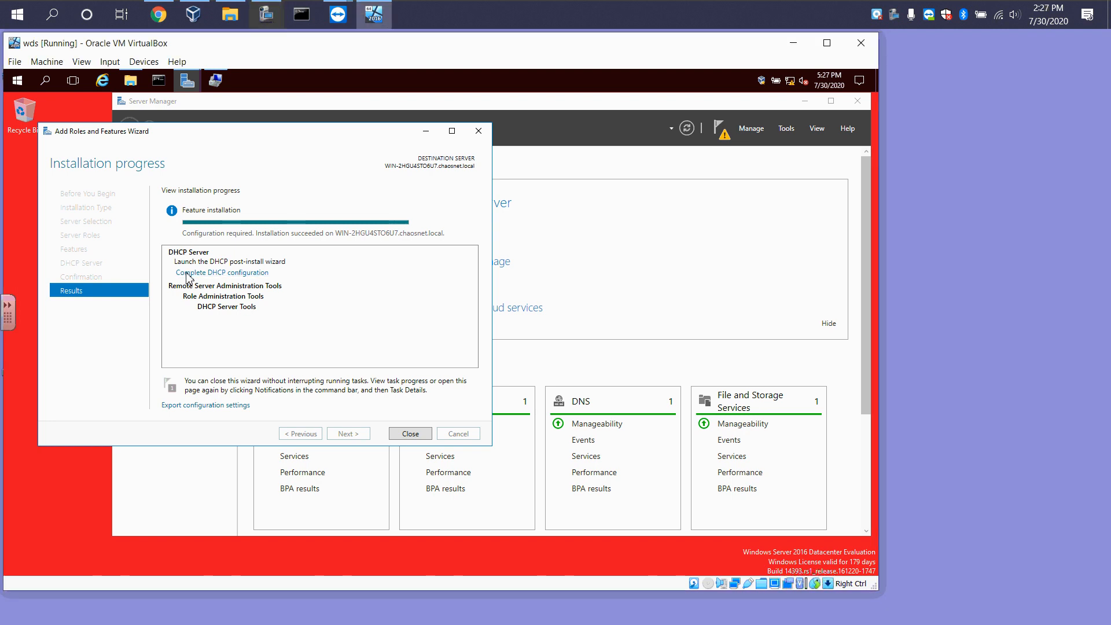
left_click(370, 479)
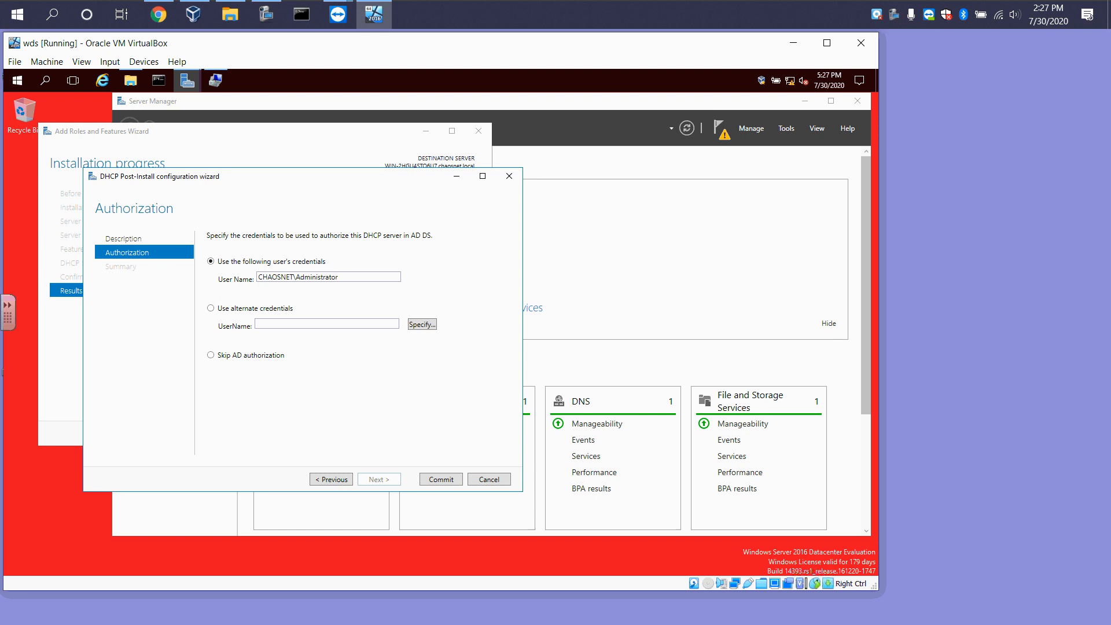
left_click(448, 482)
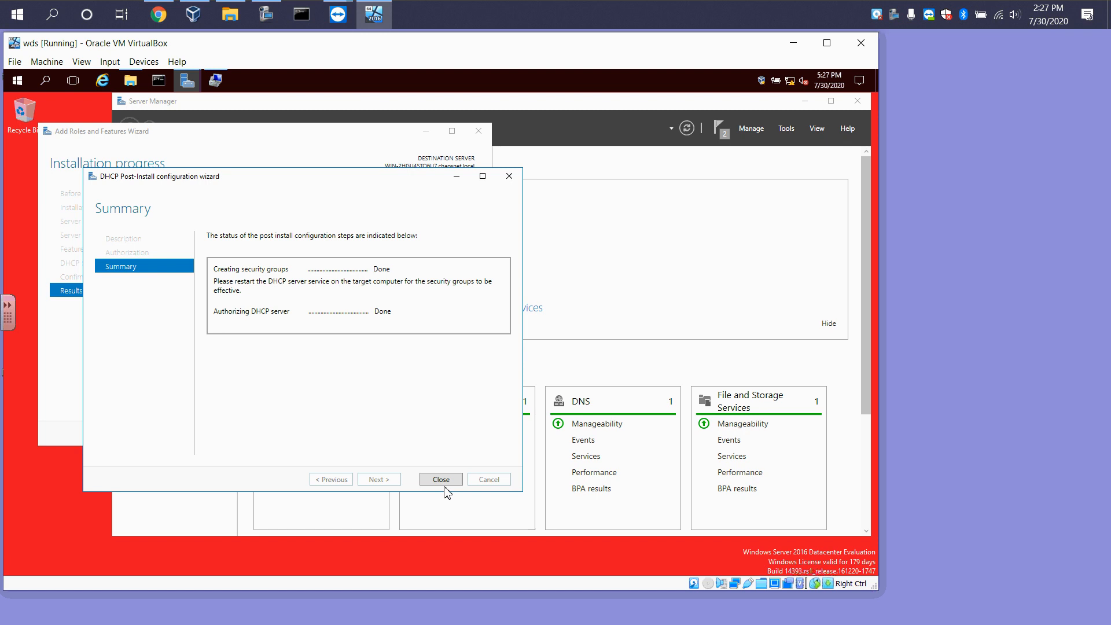
left_click(442, 484)
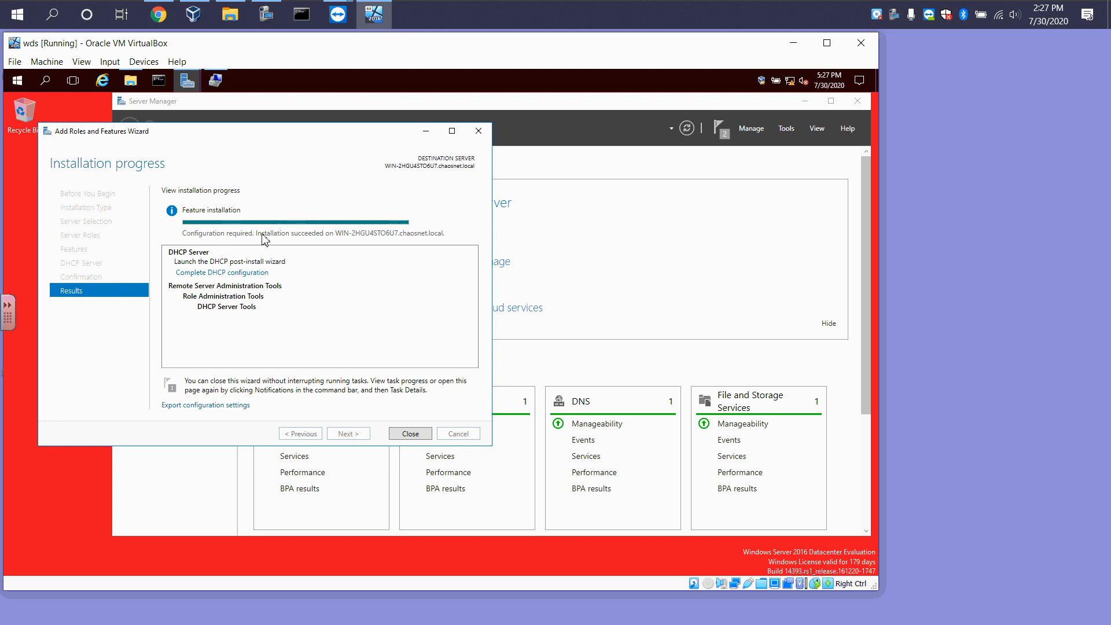
left_click(411, 434)
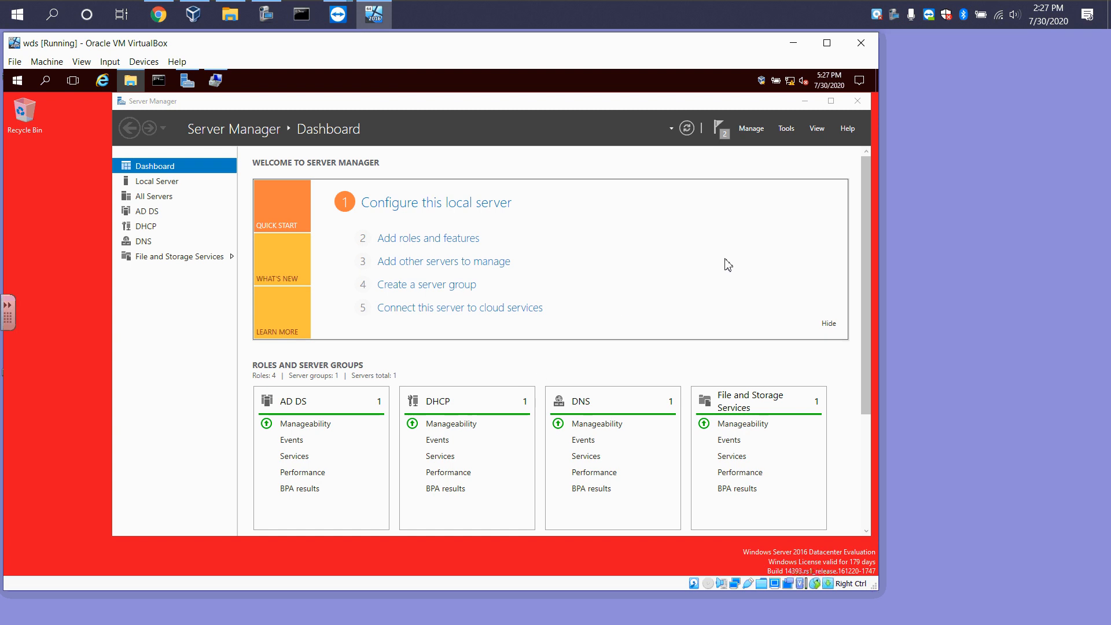
Open the DHCP console, pin it to the VM taskbar beside Server Manager, and maximize its window
left_click(786, 128)
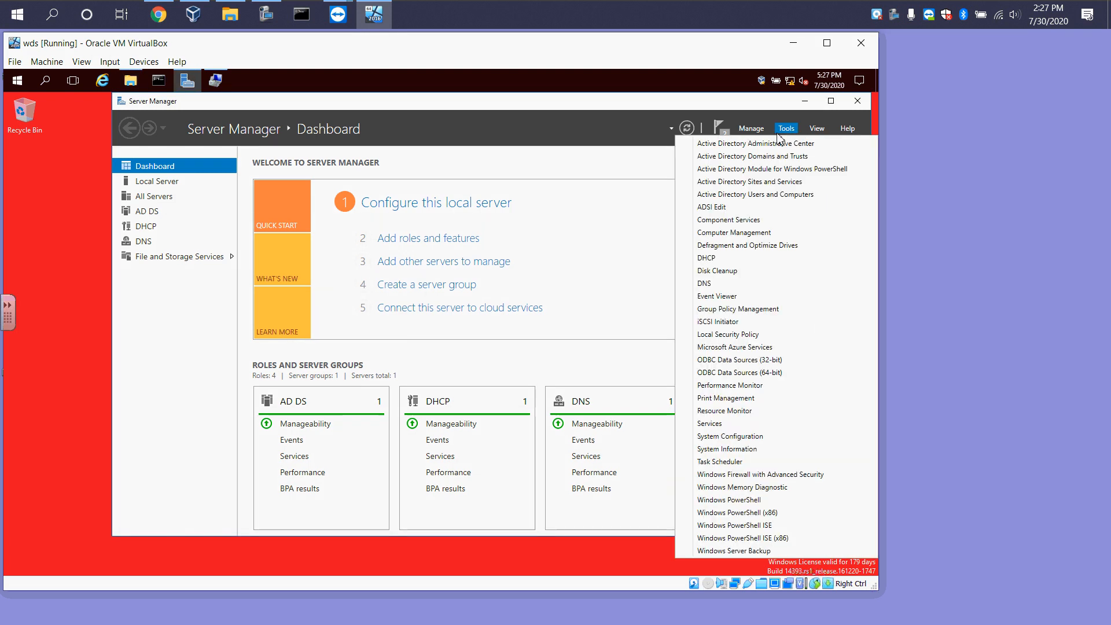
left_click(715, 262)
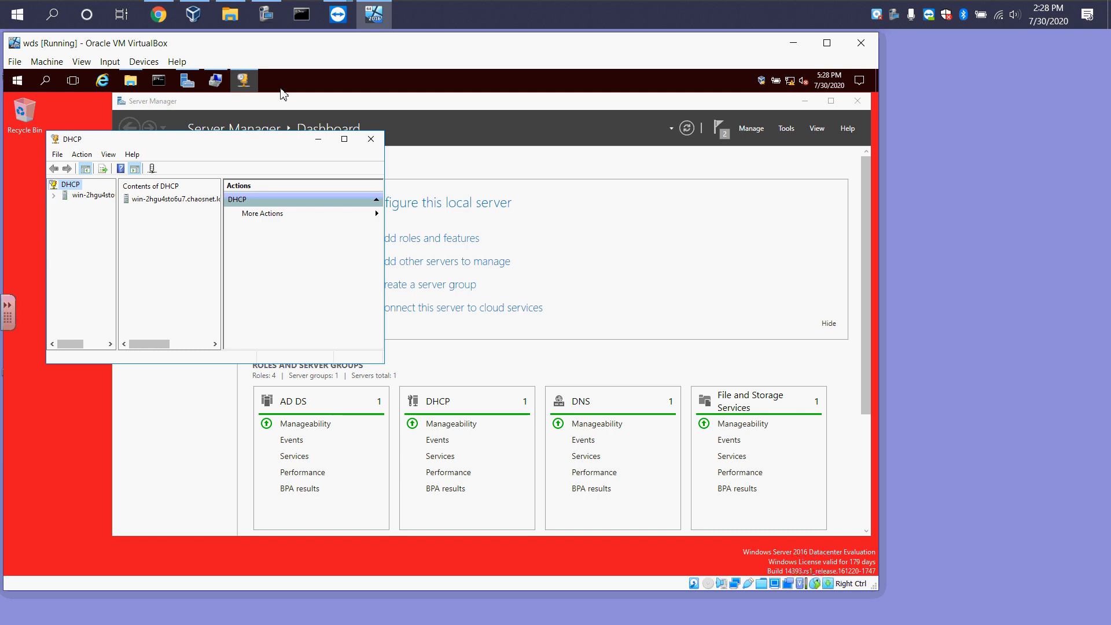
left_click(243, 83)
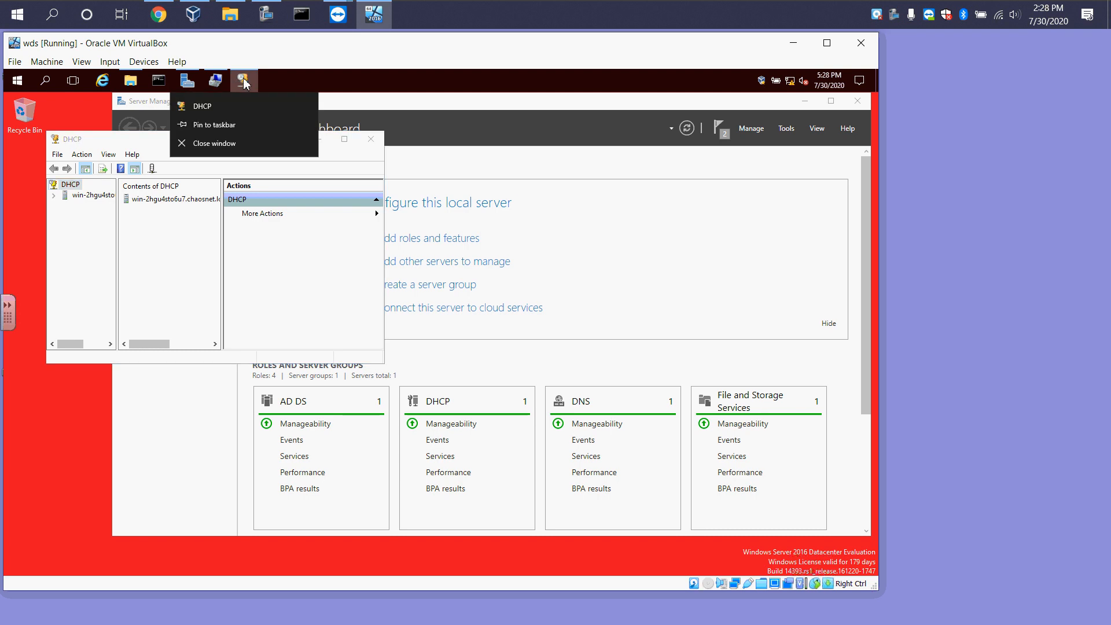
left_click(228, 125)
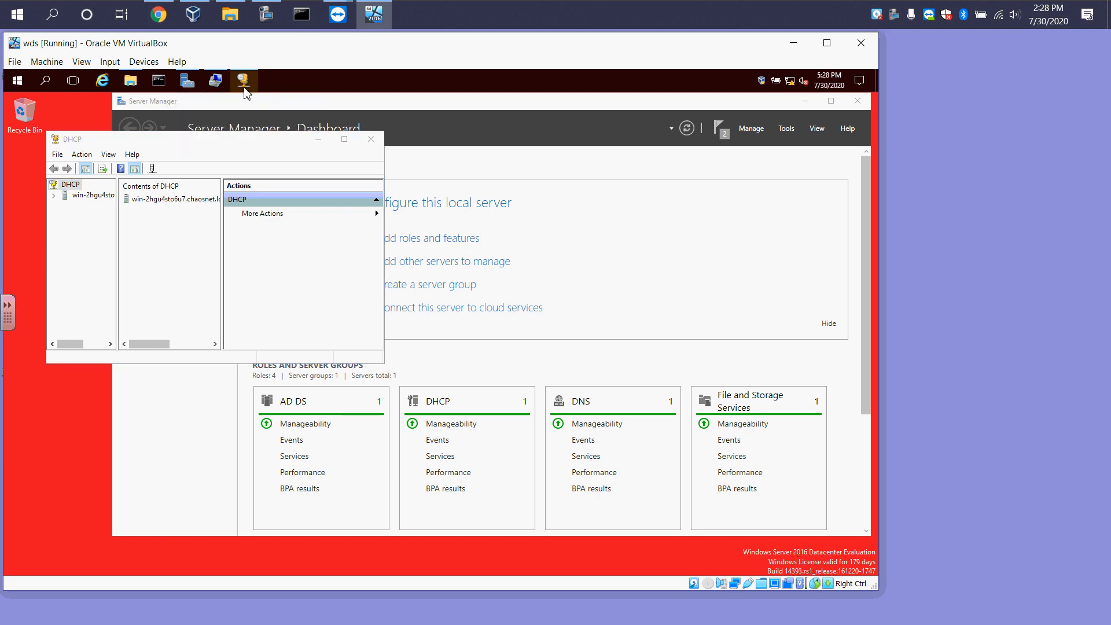
left_click_drag(246, 84, 186, 84)
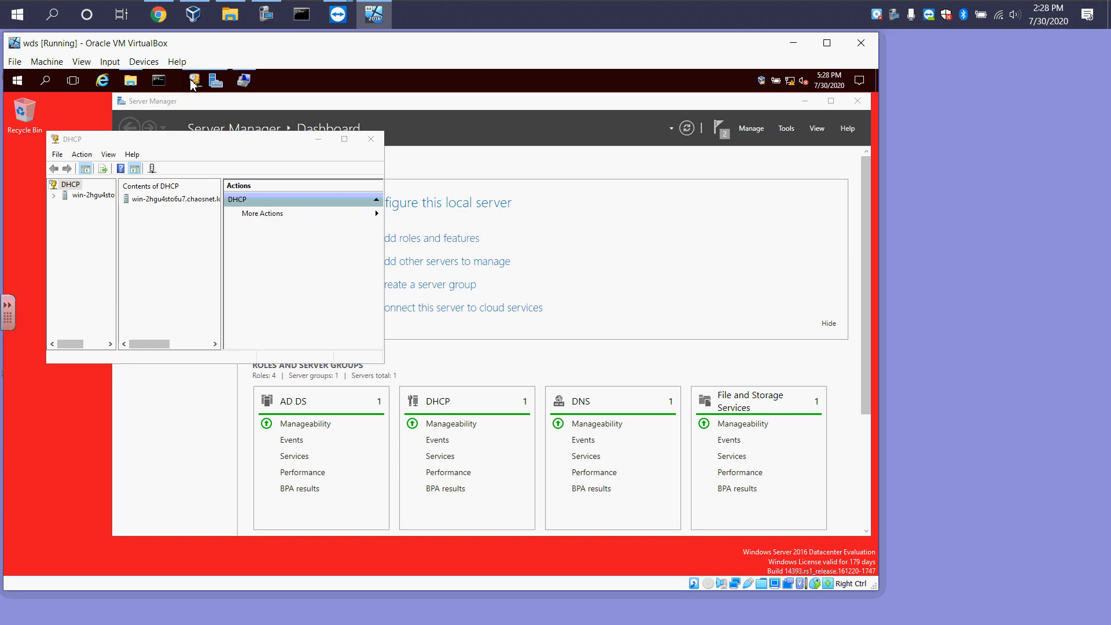
left_click(343, 142)
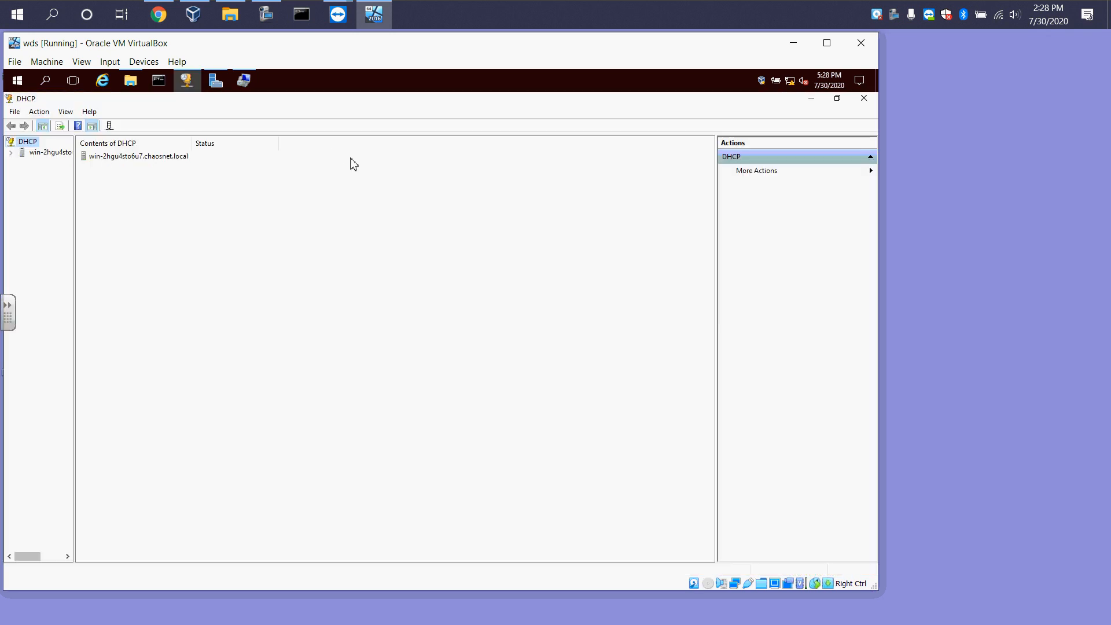
Start a New Scope on the server's IPv4 node and name it 10.0.2.0
left_click_drag(75, 194, 155, 202)
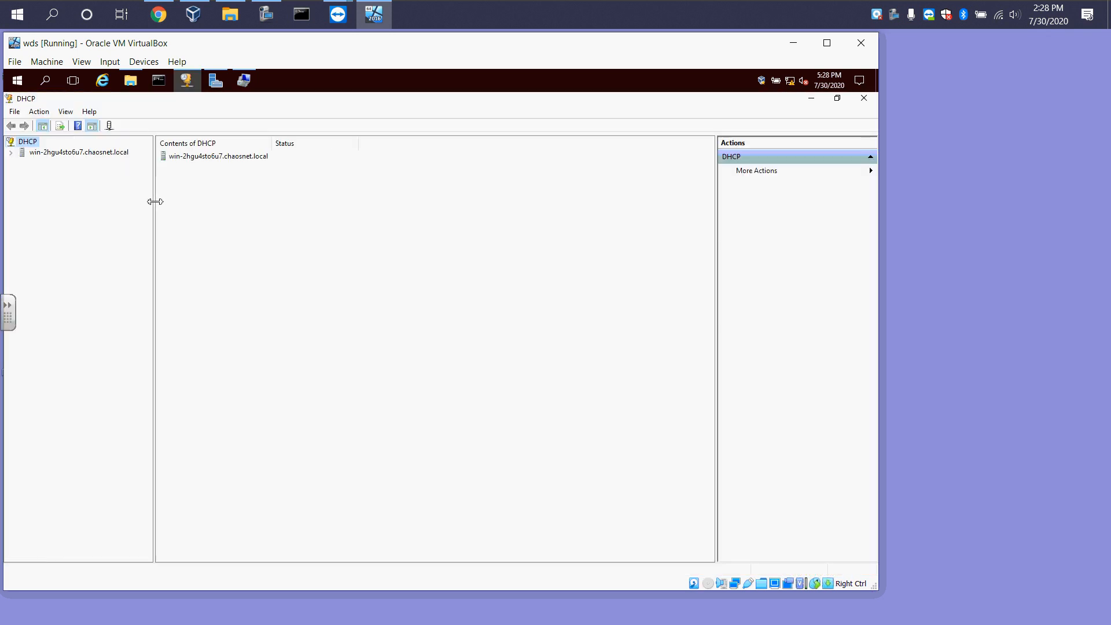
left_click(10, 152)
left_click(22, 162)
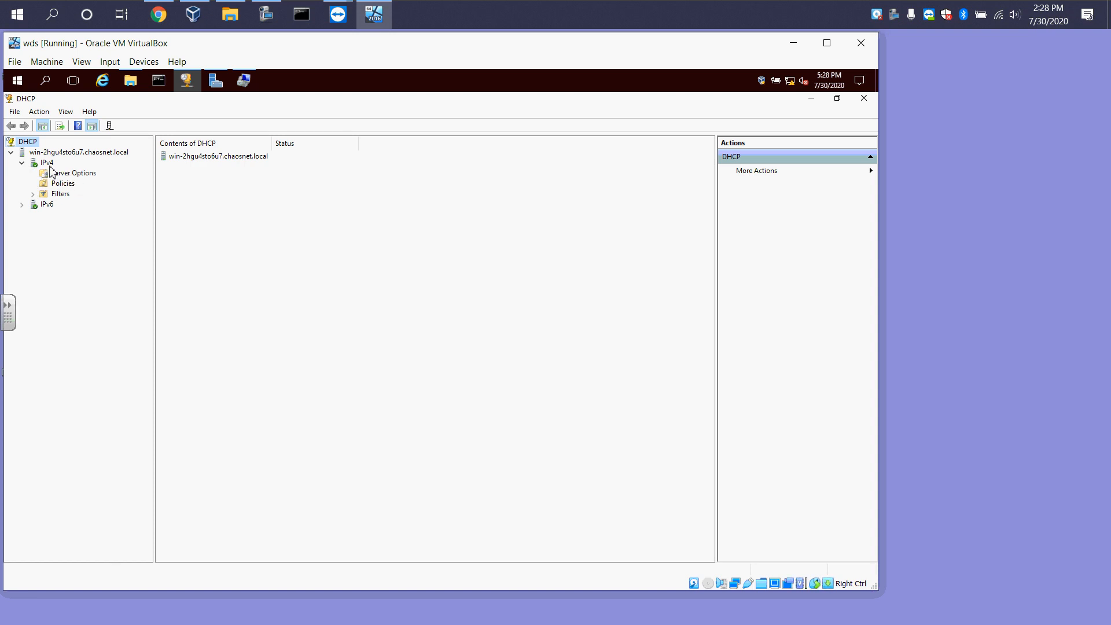
left_click(48, 164)
right_click(50, 166)
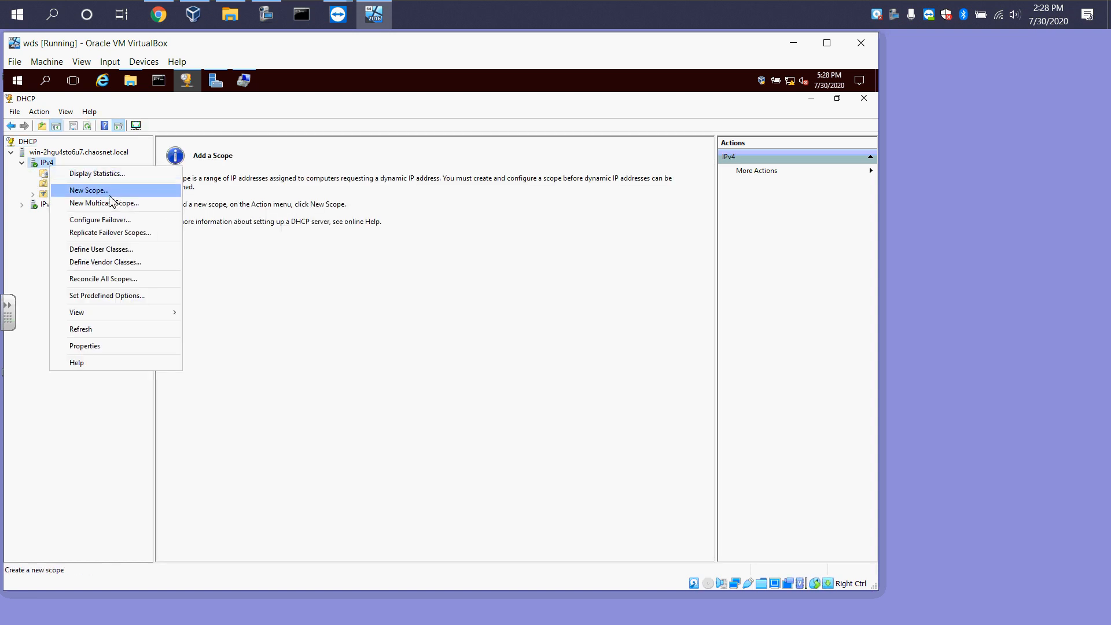
left_click(91, 192)
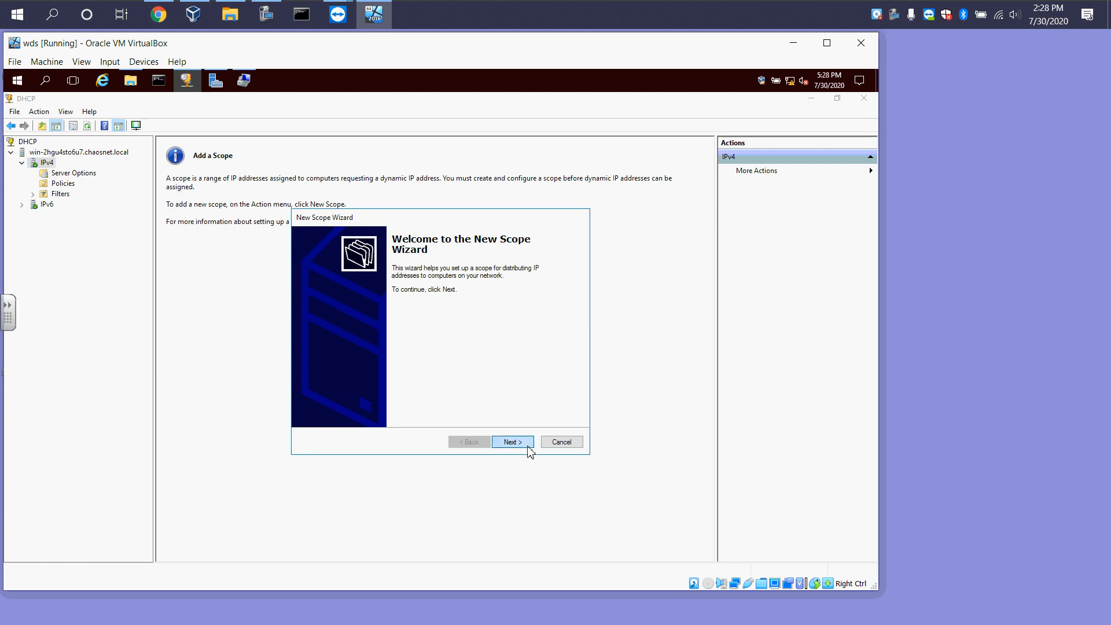
left_click(524, 444)
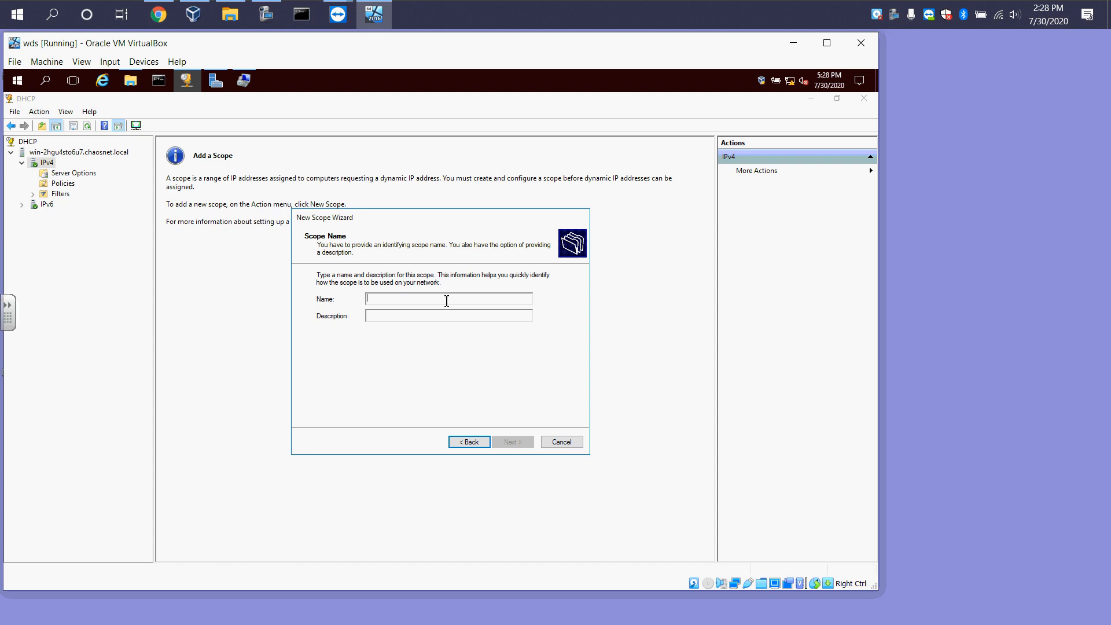
type("10.0.2.0")
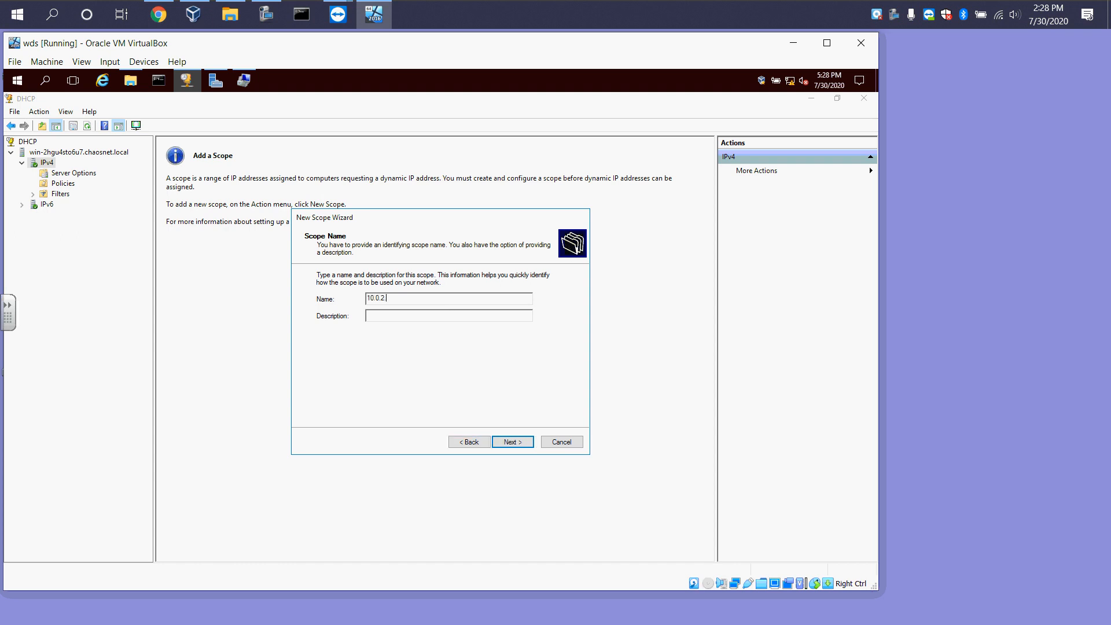
left_click(513, 443)
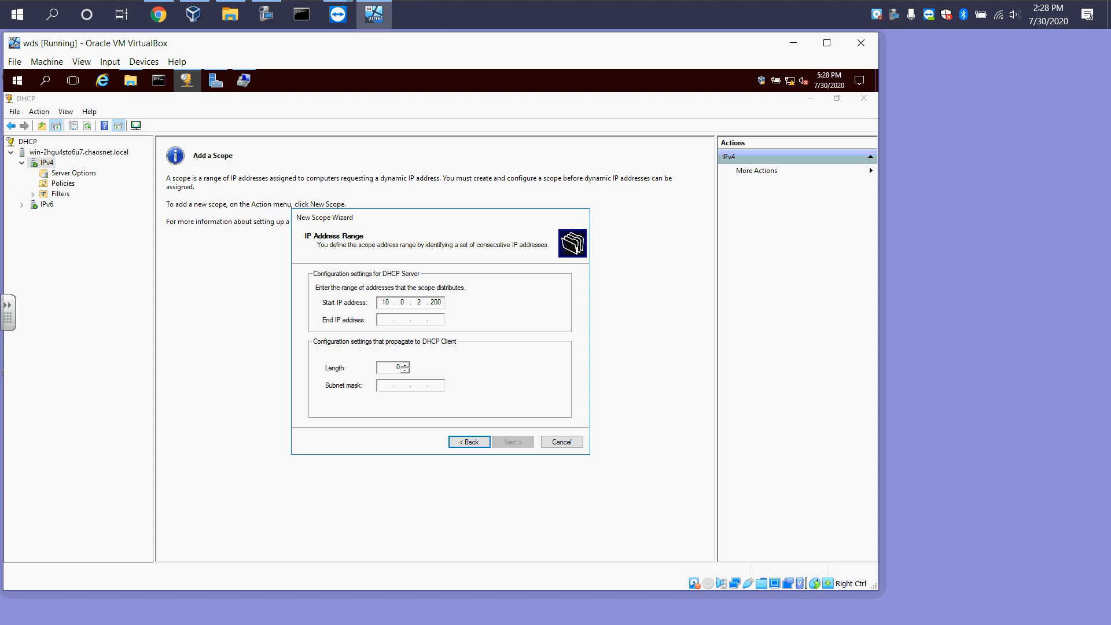
Set the scope's address range from 10.0.2.200 to 10.0.2.250 with a prefix length of 24
left_click(390, 323)
type("10 . 0 . 2 . 250")
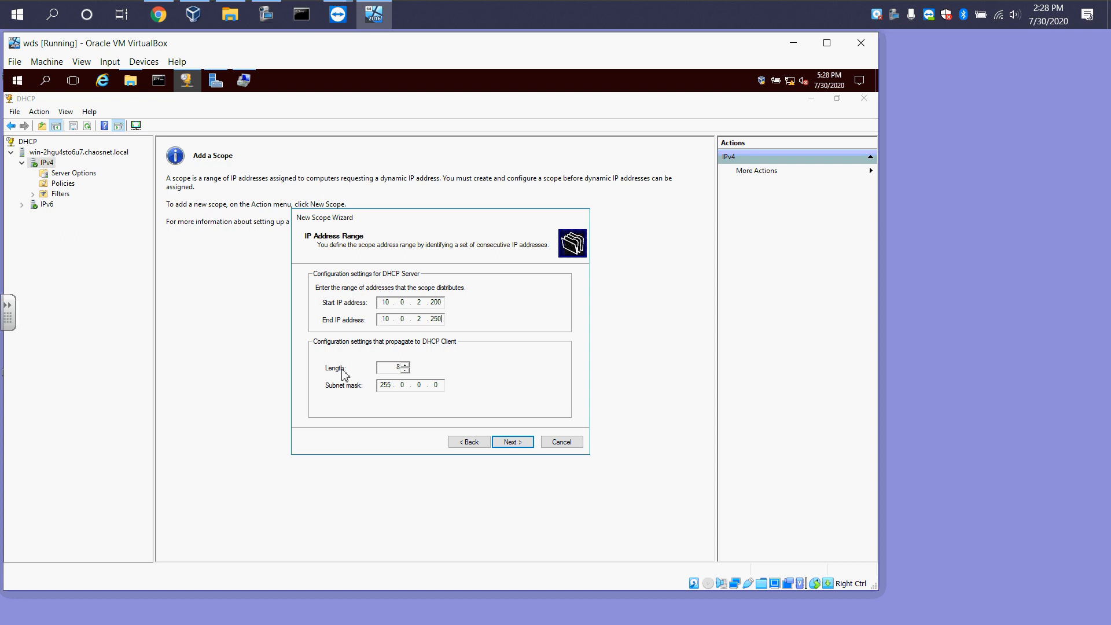
double_click(397, 367)
type("24")
left_click(512, 445)
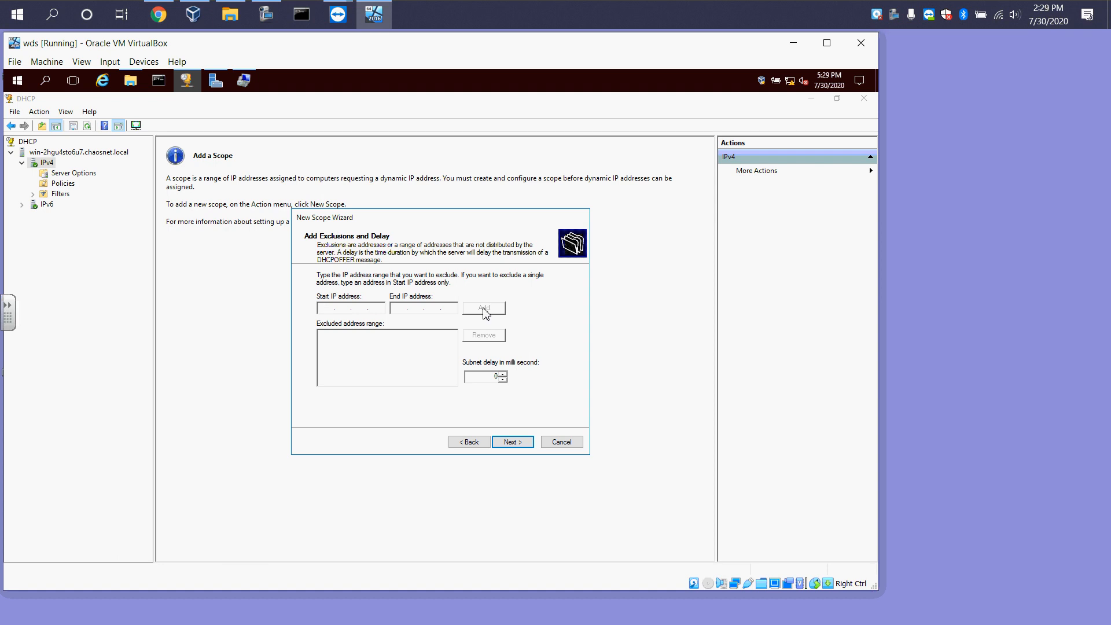
Keep default exclusions and lease duration, and choose to configure the DHCP options now
left_click(513, 444)
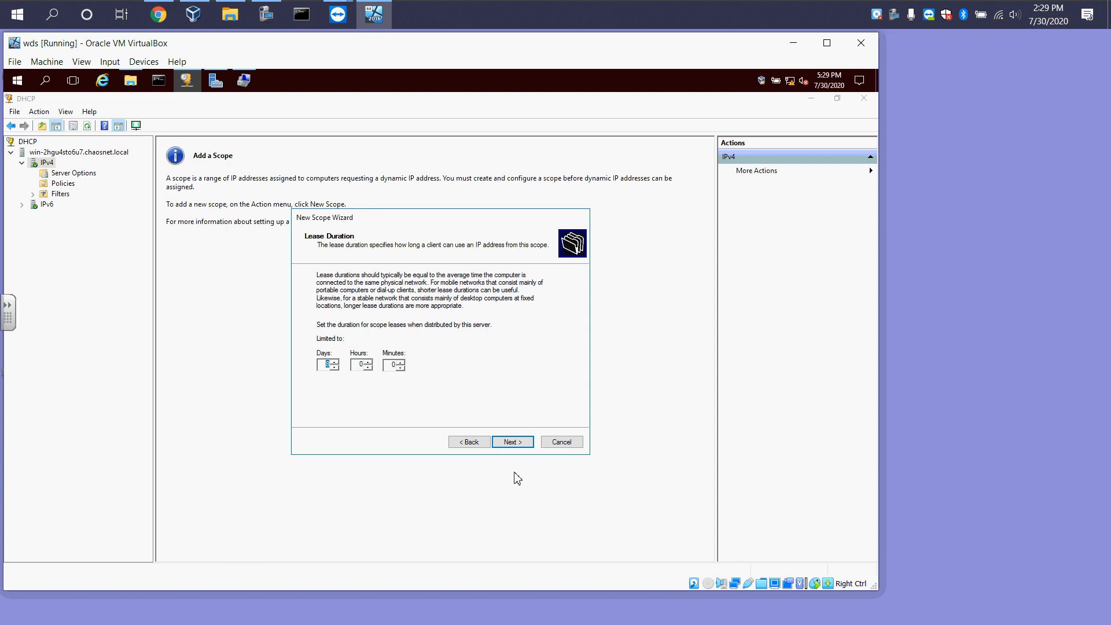
left_click(510, 443)
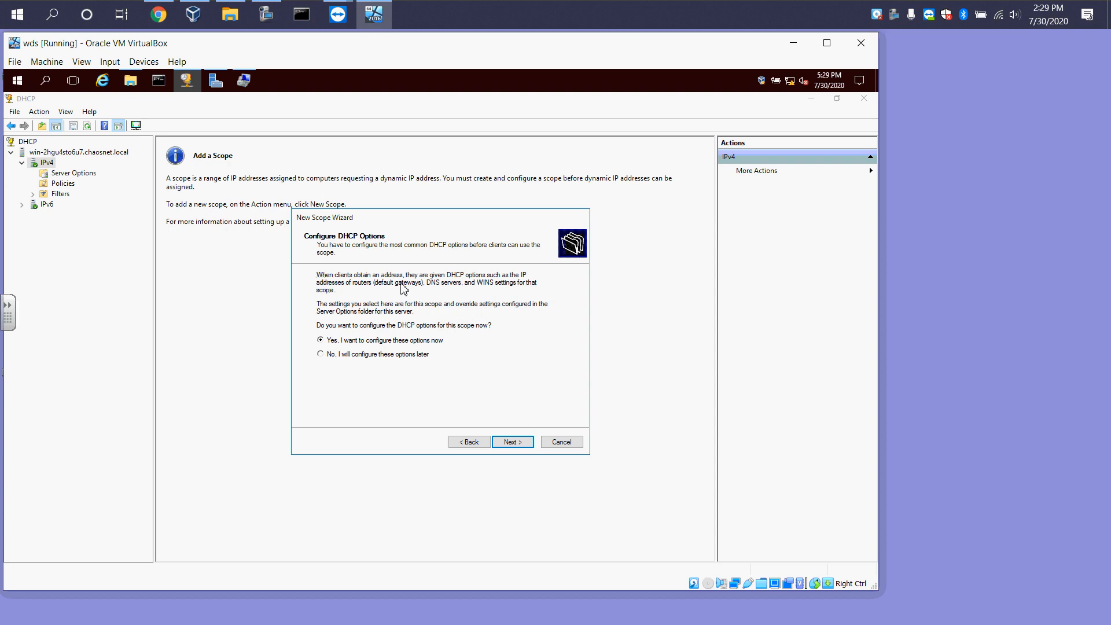
left_click(511, 442)
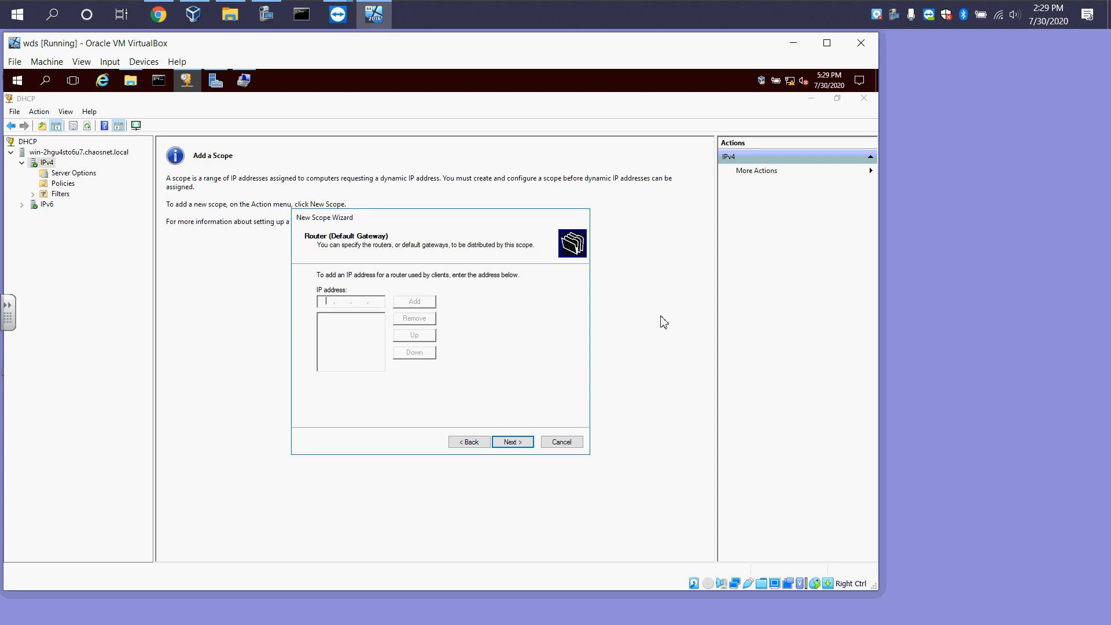
Add the router (default gateway) IP address for the scope
type("10.0.2.2")
left_click(415, 301)
left_click(508, 442)
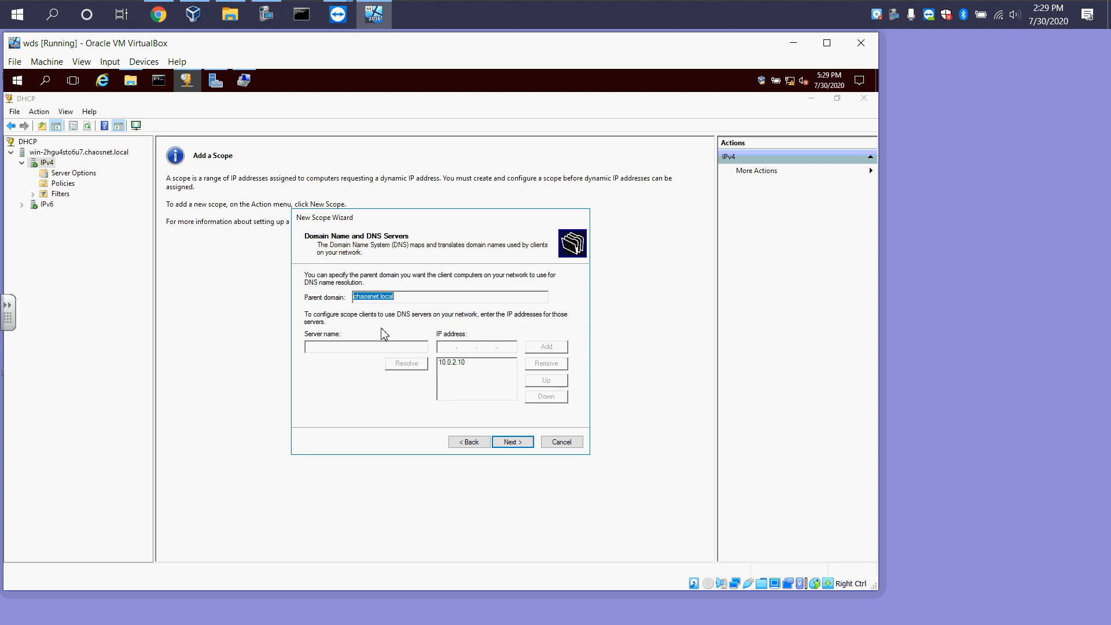
Copy the server's computer name from the computer name change dialog in Local Server properties, then cancel
left_click(352, 349)
left_click(215, 81)
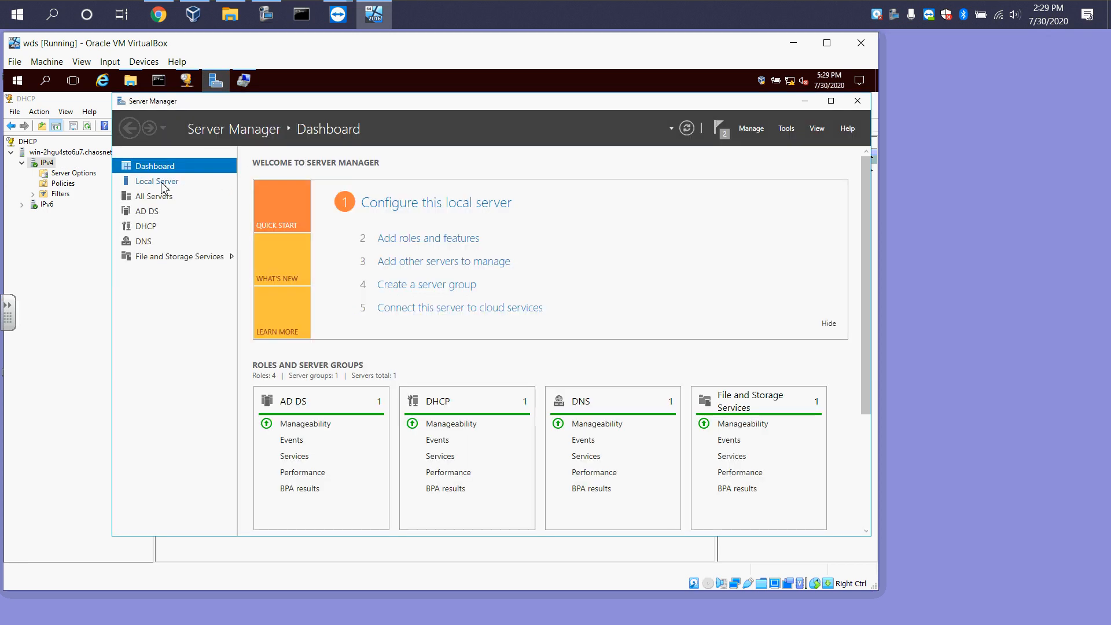
left_click(161, 186)
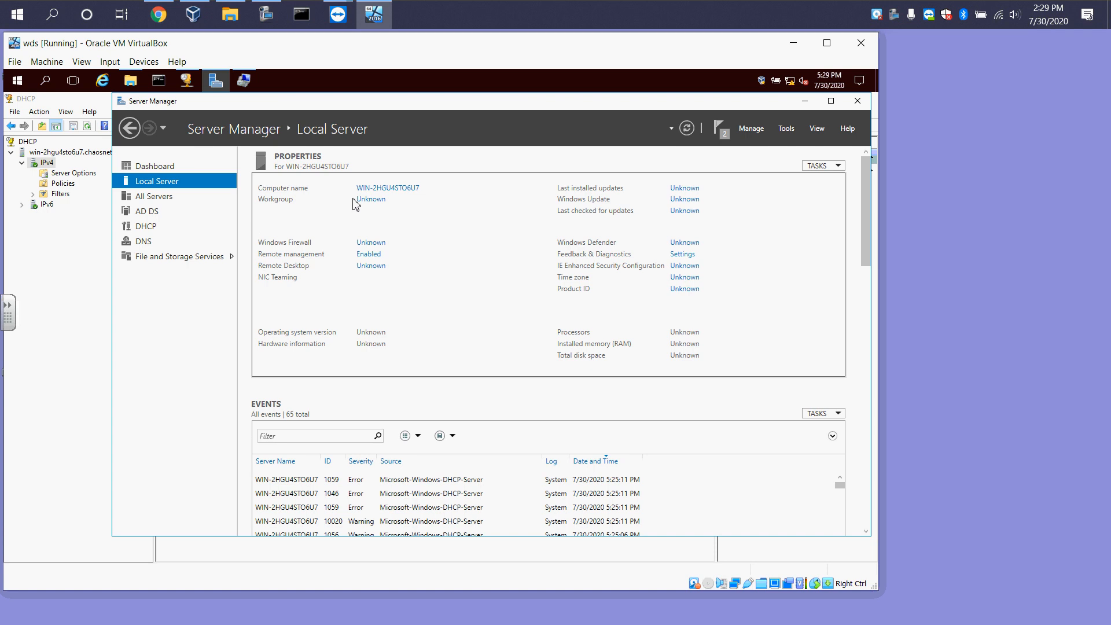
left_click(375, 188)
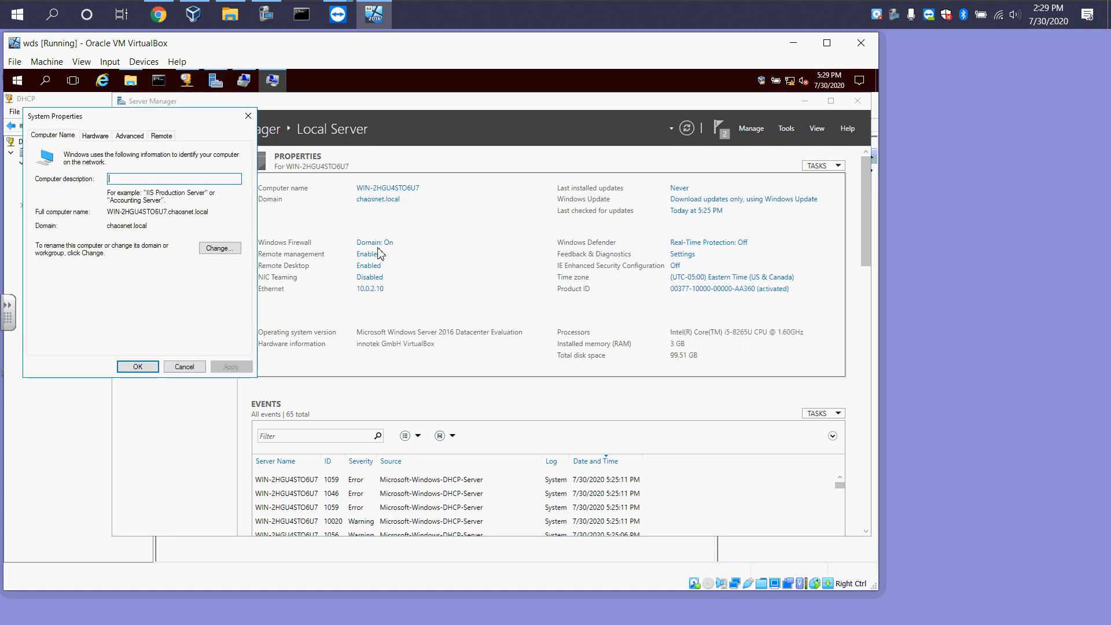
left_click(220, 248)
left_click(492, 403)
key("ctrl+c")
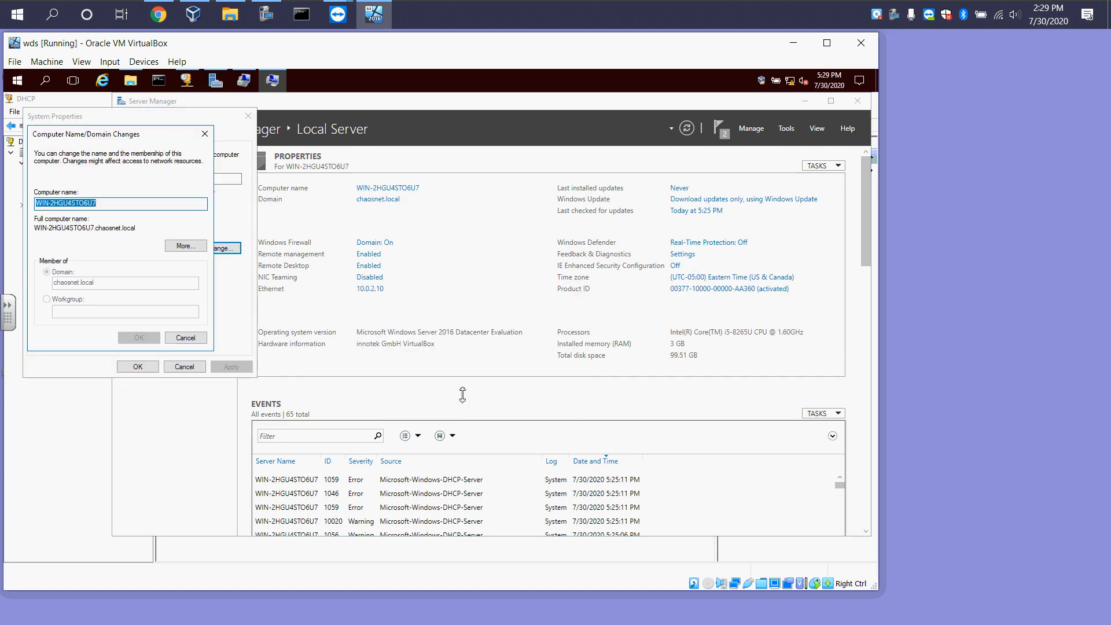
right_click(95, 206)
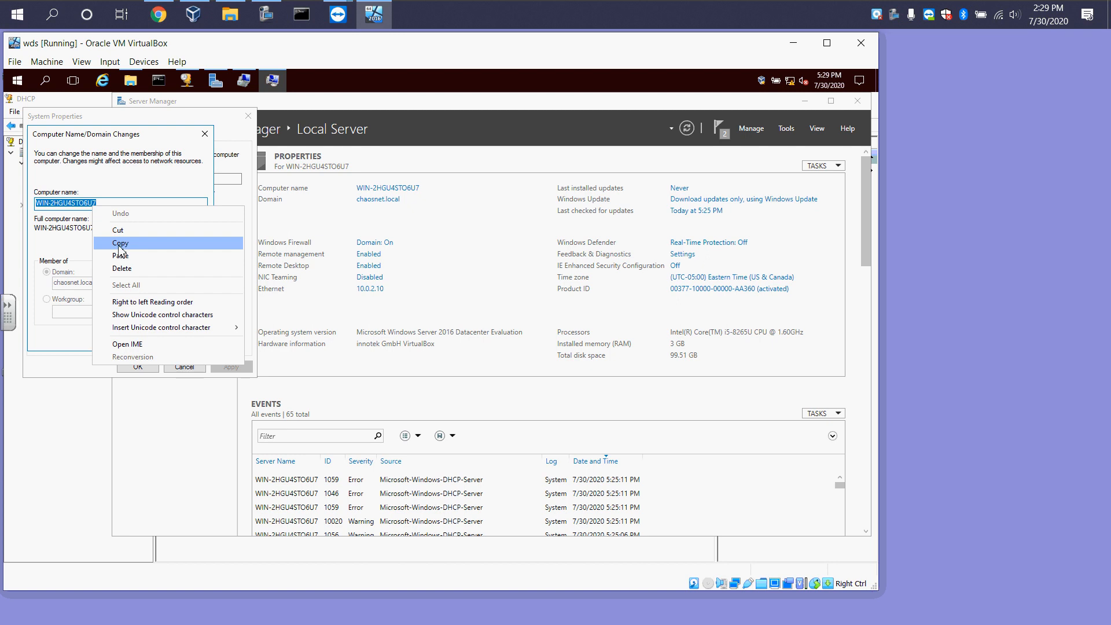
left_click(116, 234)
left_click(185, 338)
left_click(186, 366)
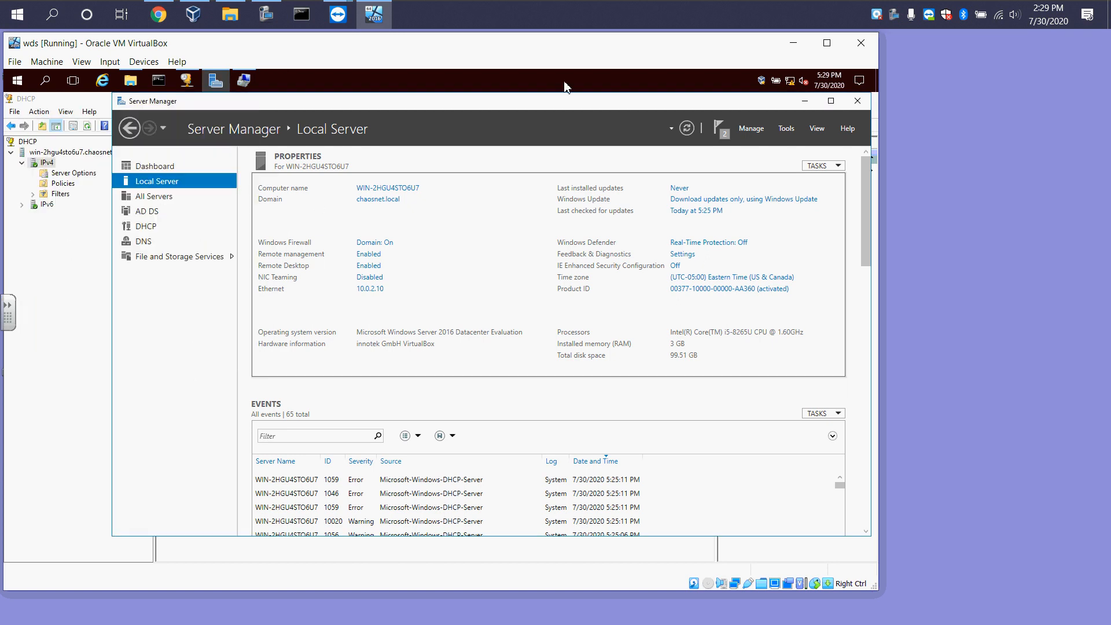
Set the scope's DNS server to the server's computer name, resolve and add its IP address, and continue
left_click(805, 104)
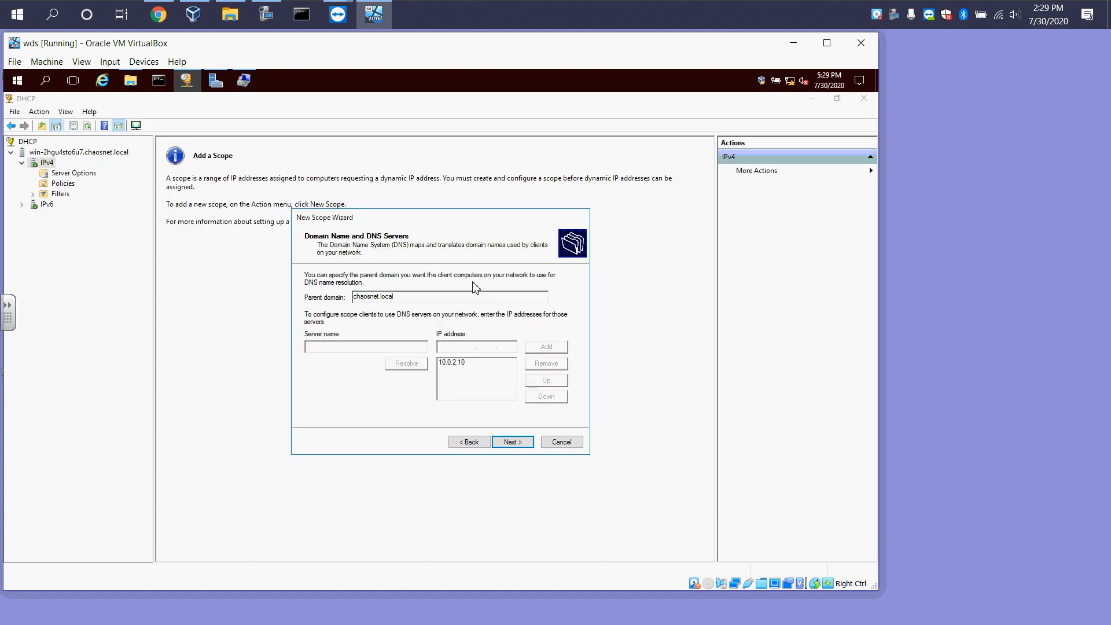
right_click(356, 348)
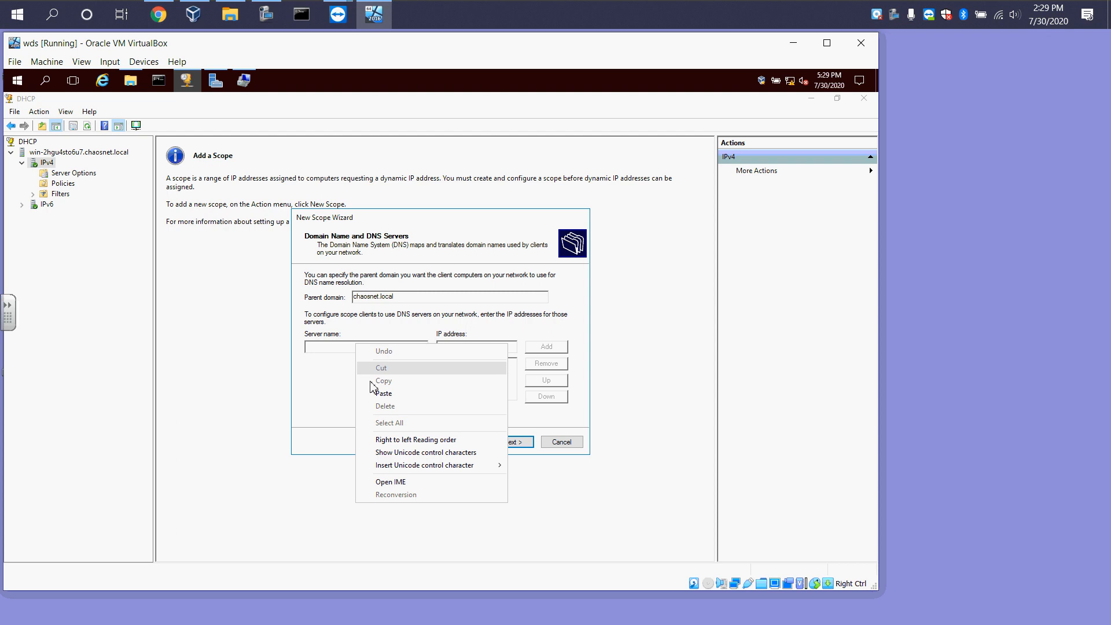
left_click(376, 394)
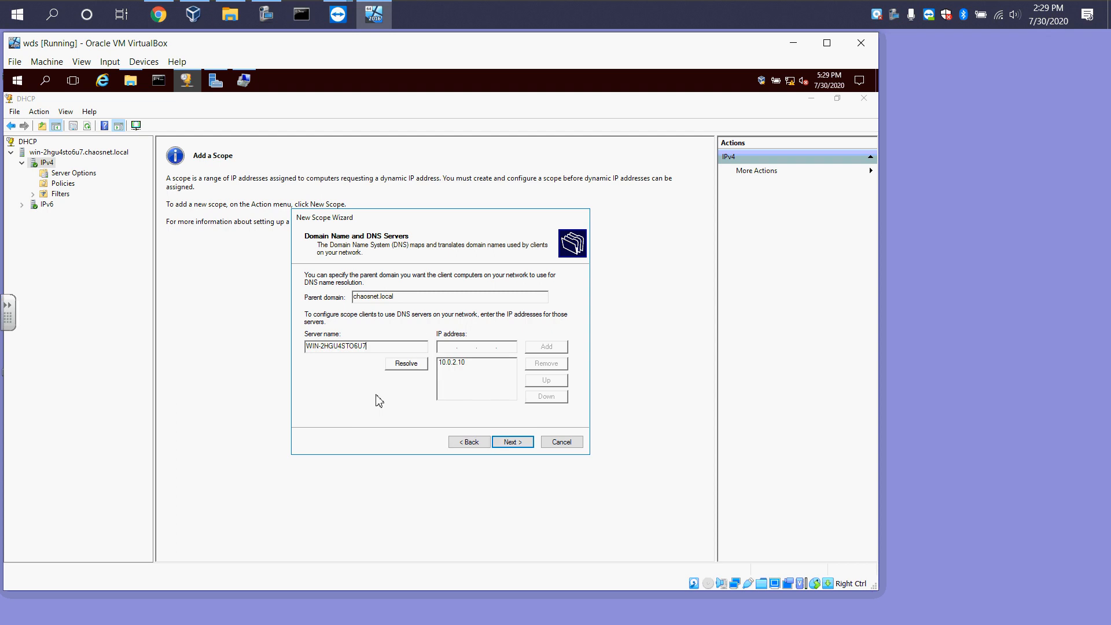
left_click(415, 364)
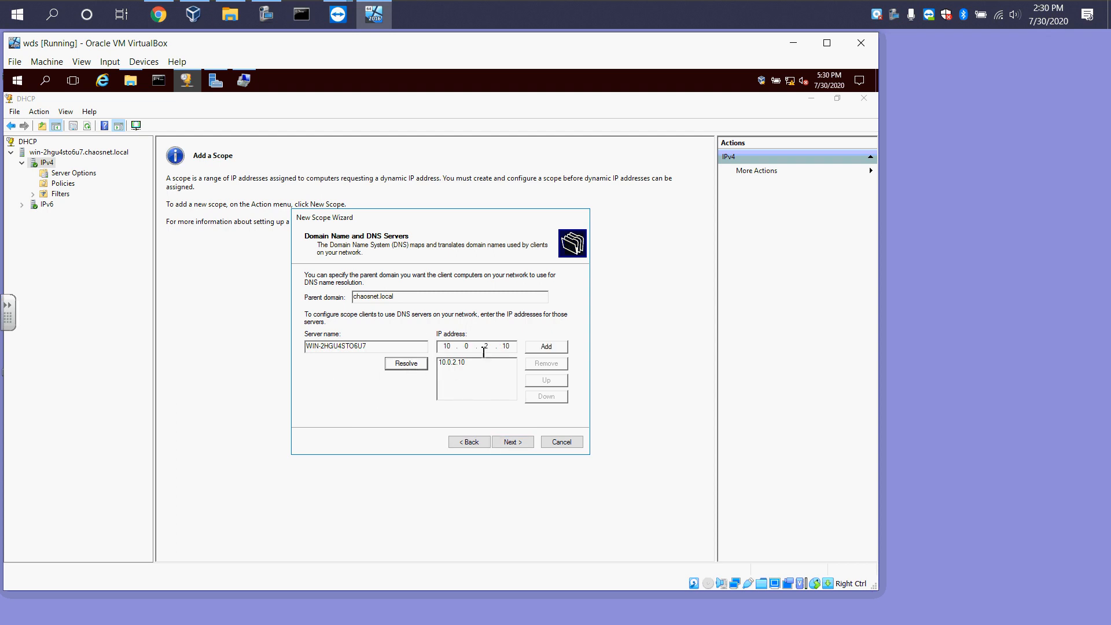
left_click(547, 349)
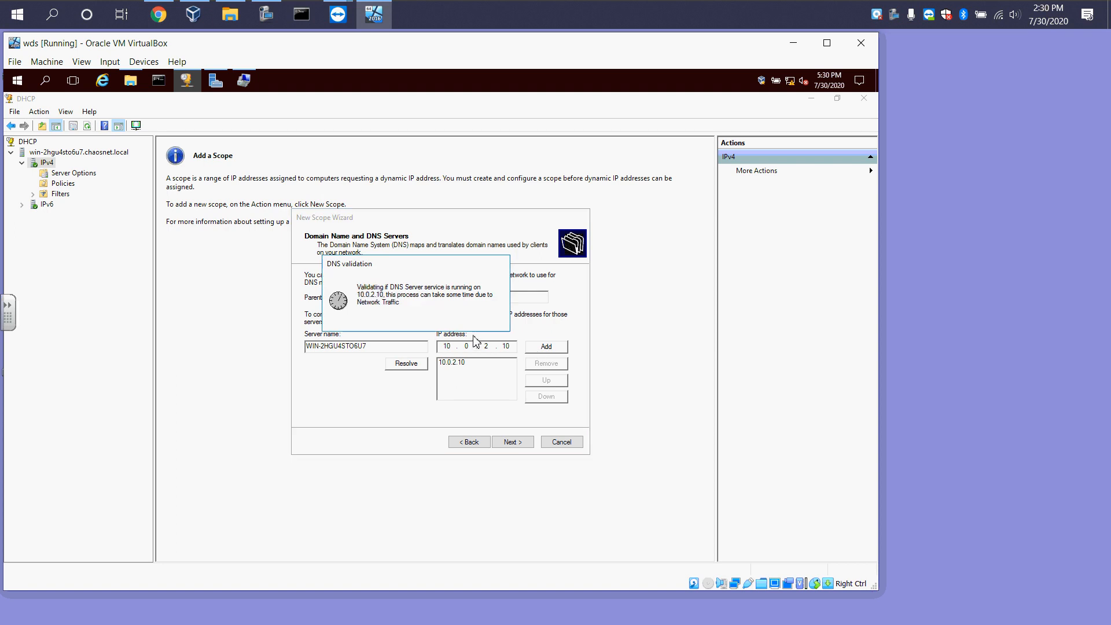
left_click(448, 363)
left_click(546, 365)
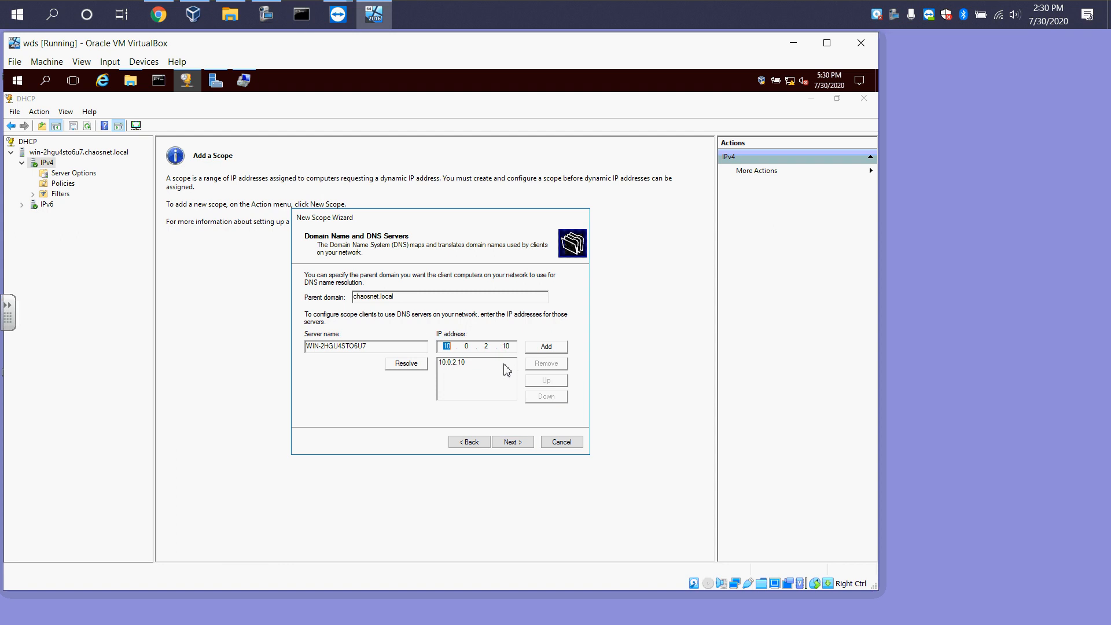
left_click(512, 444)
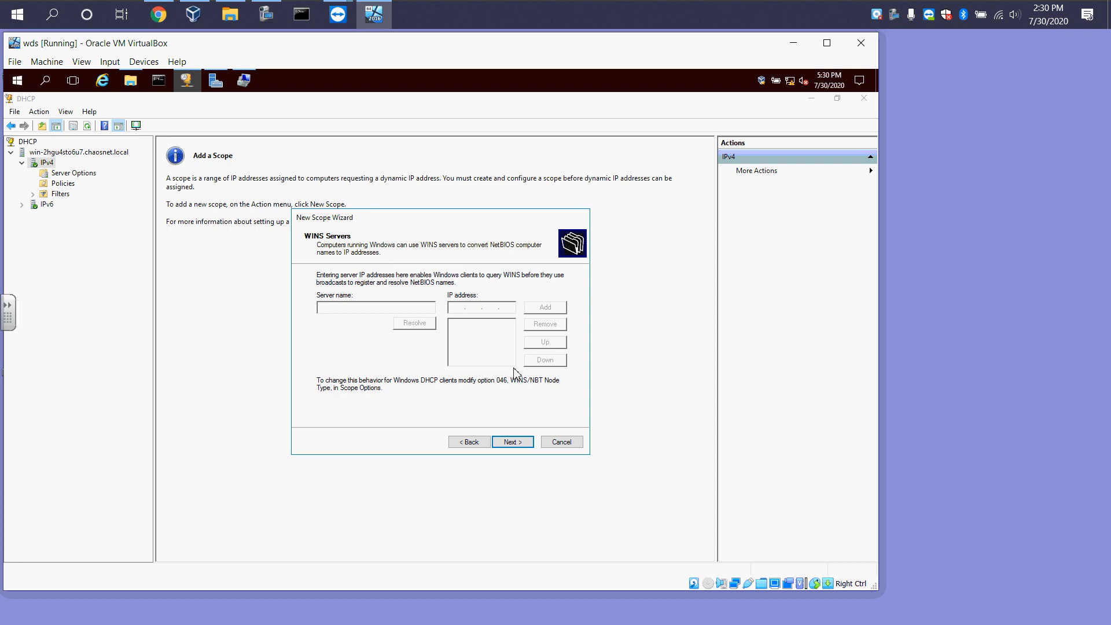
Skip the WINS servers, activate the scope now, and finish the New Scope Wizard
left_click(498, 445)
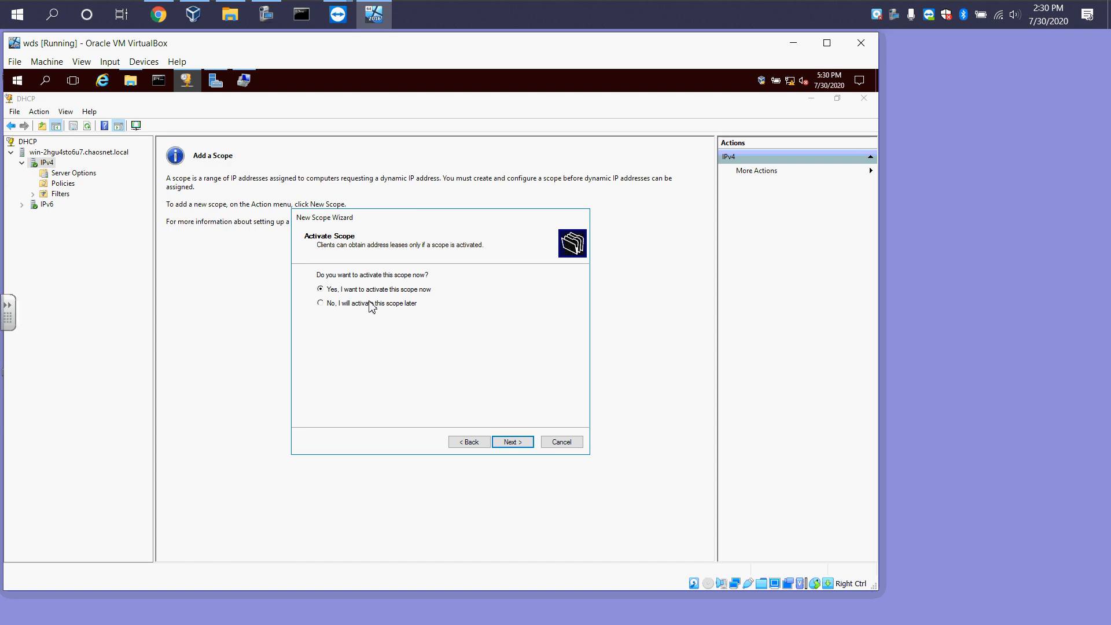
left_click(518, 443)
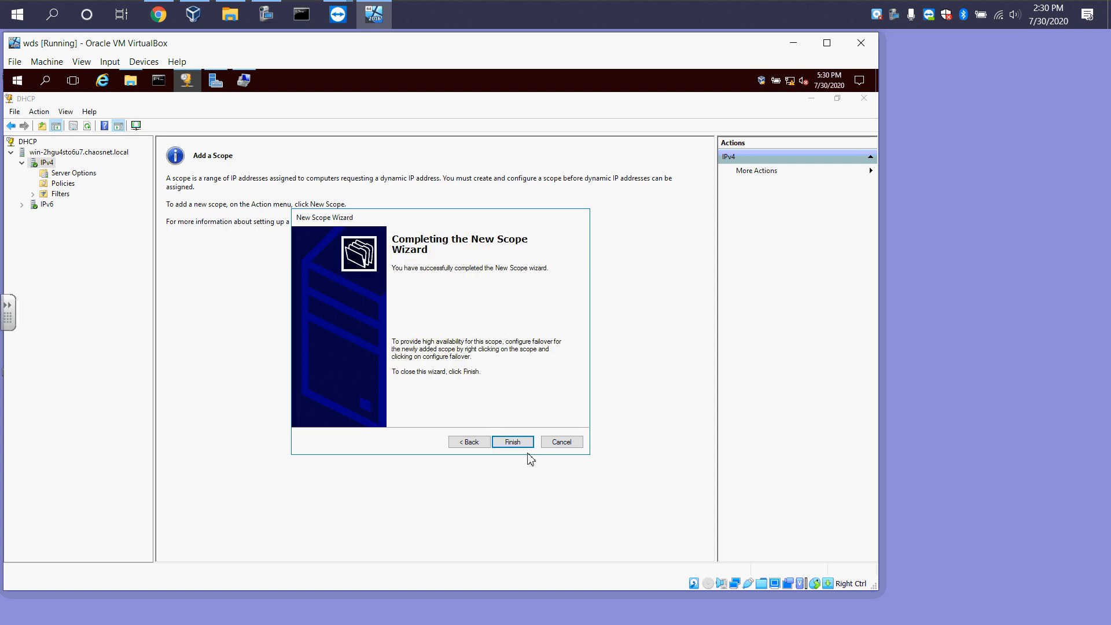
left_click(514, 443)
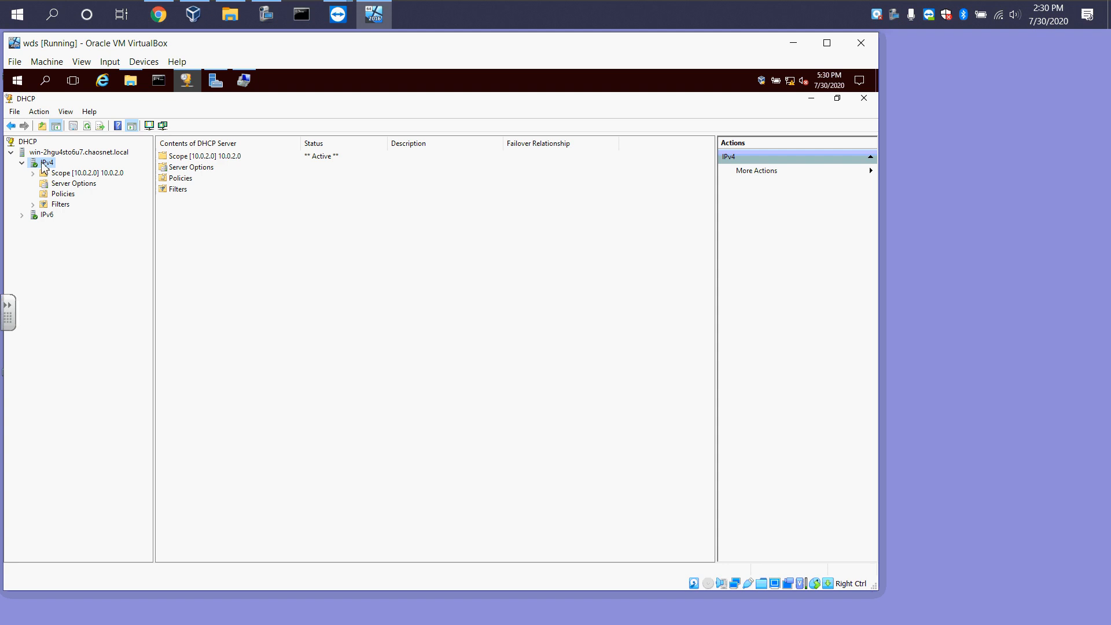
Browse the new scope's address pool, address leases, reservations and scope options
left_click(33, 173)
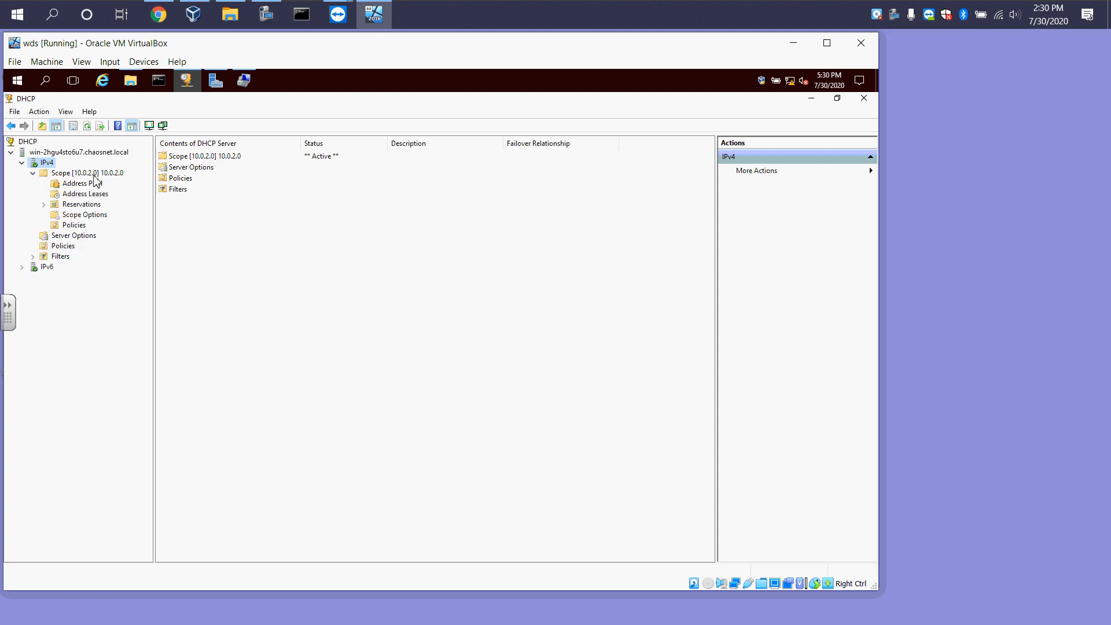
left_click(87, 173)
left_click(84, 183)
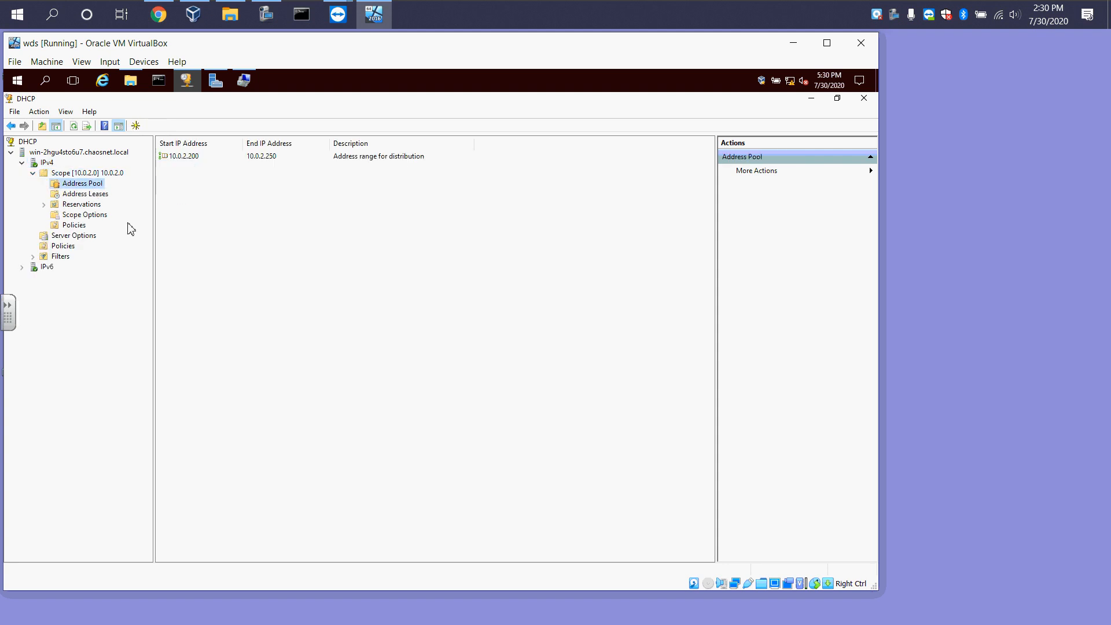
left_click(85, 194)
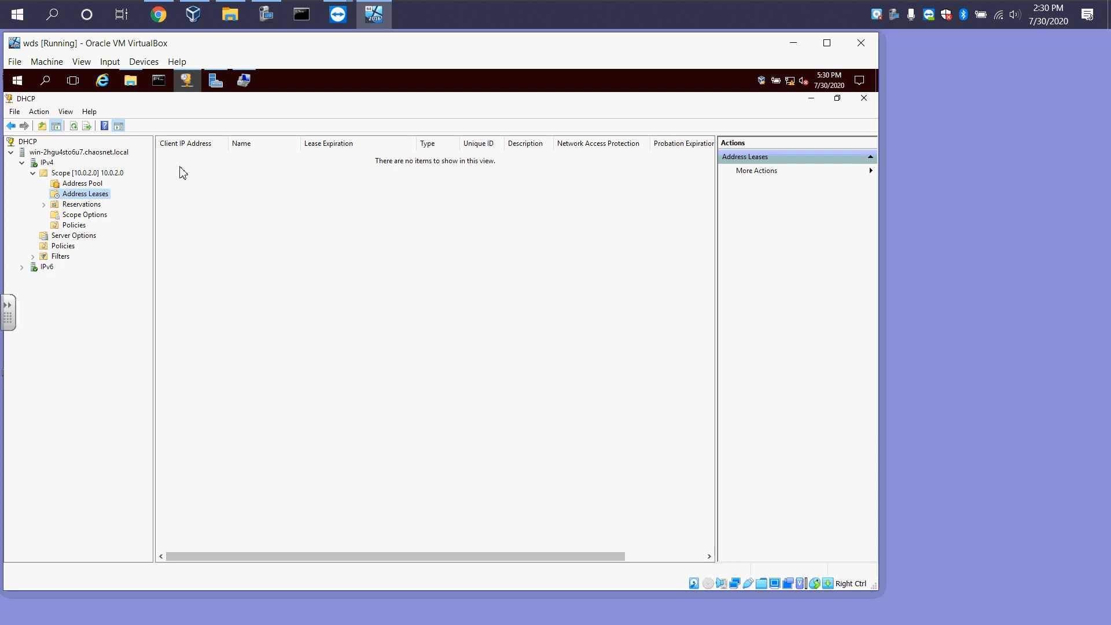
left_click(82, 204)
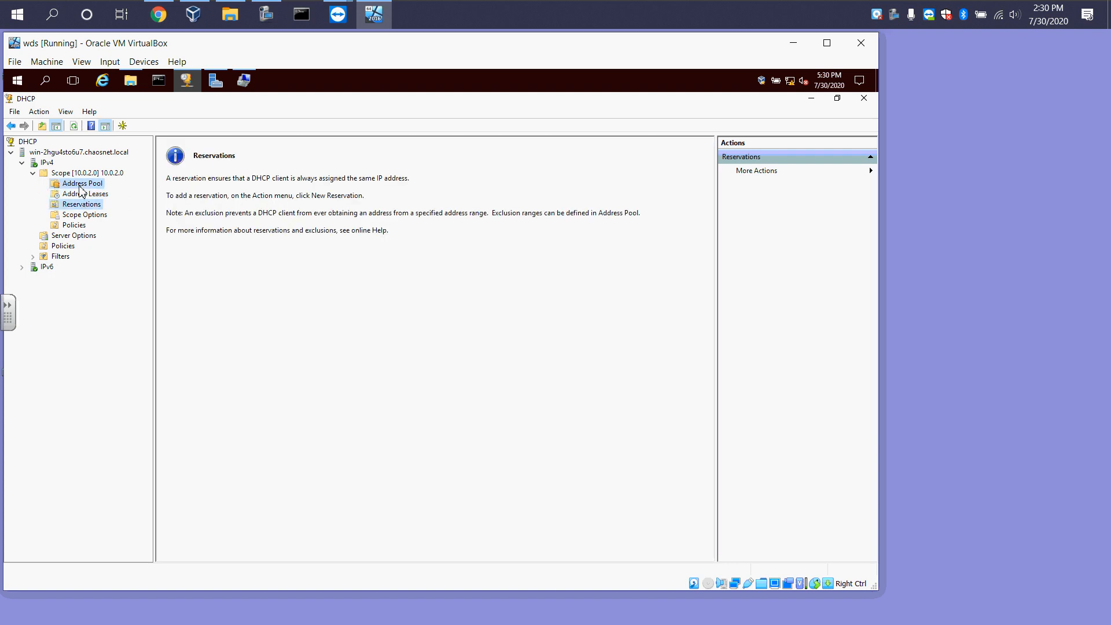
left_click(81, 184)
left_click(70, 216)
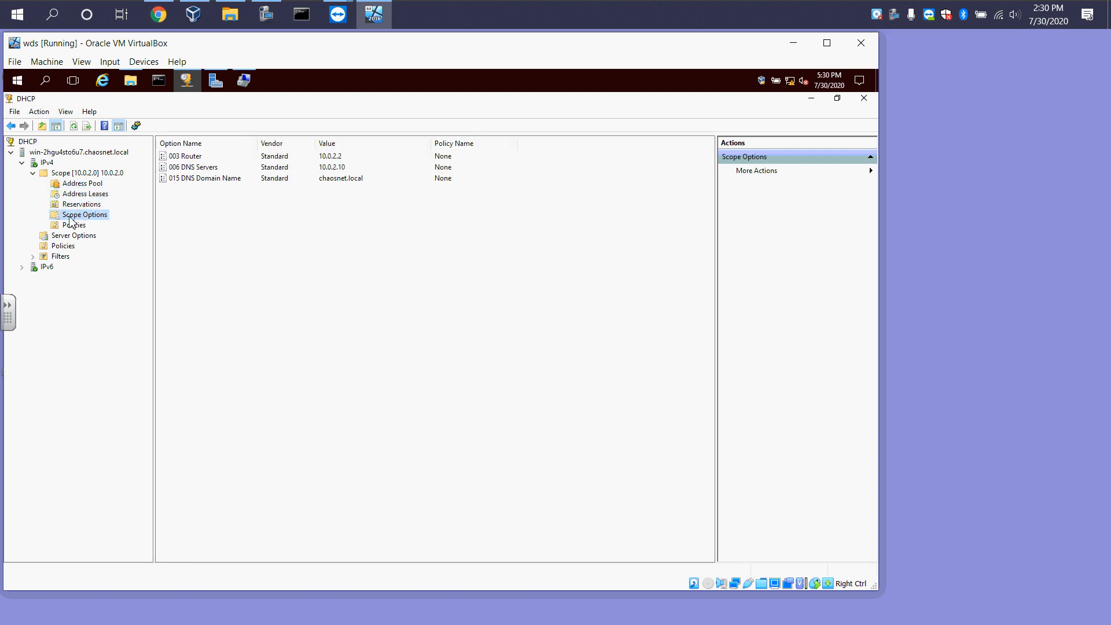
left_click(201, 159)
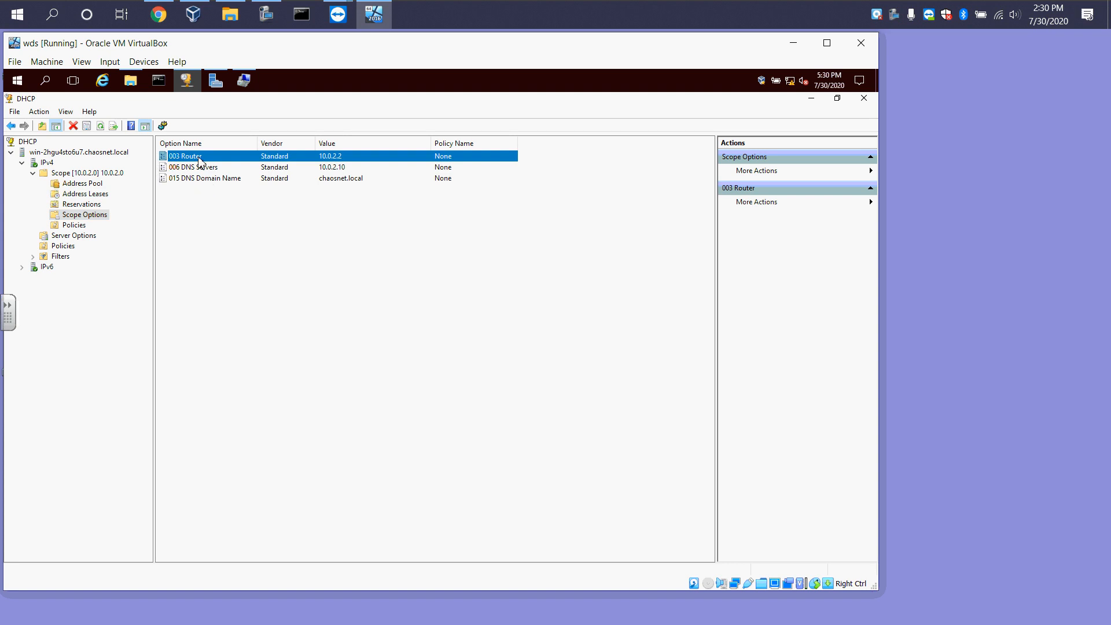
left_click(195, 169)
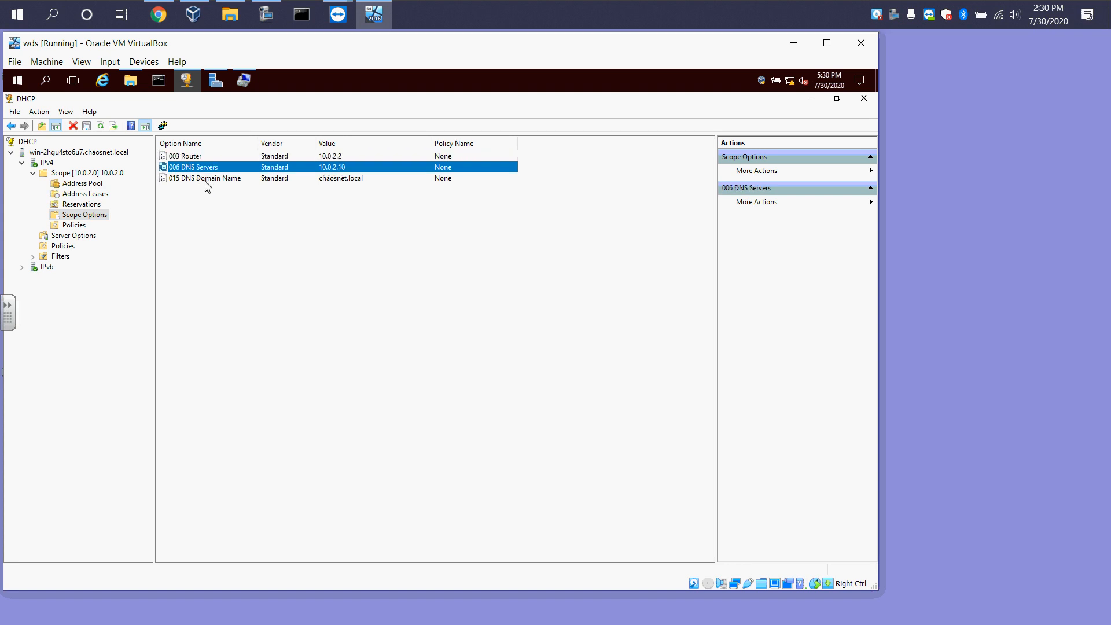
left_click(200, 180)
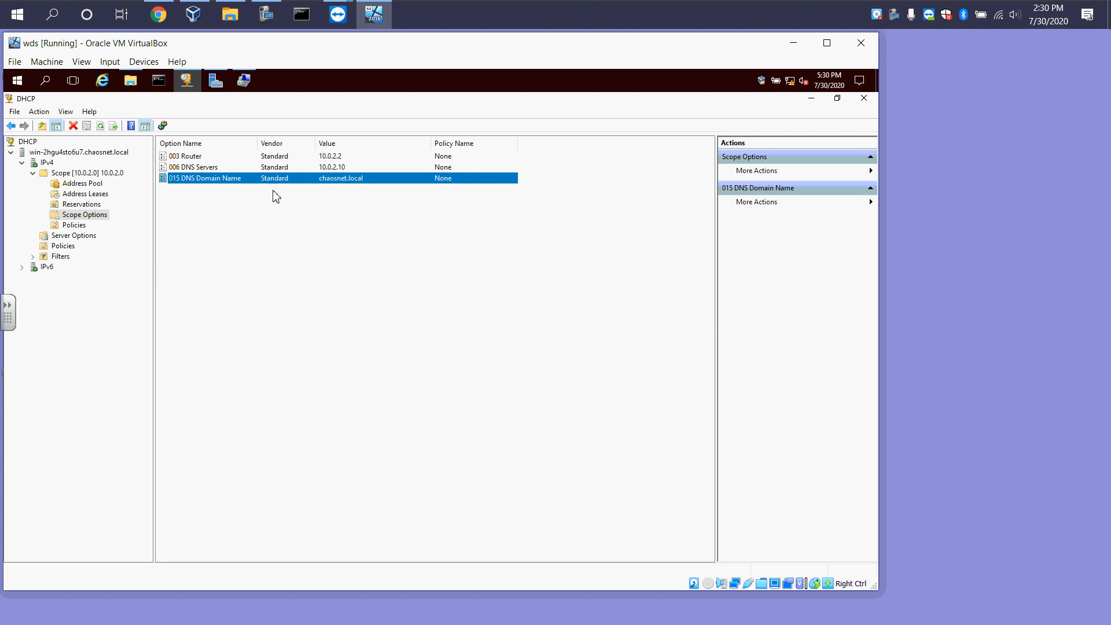
Open the DNS Domain Name scope option's properties, inspect the Router option, and cancel
right_click(237, 178)
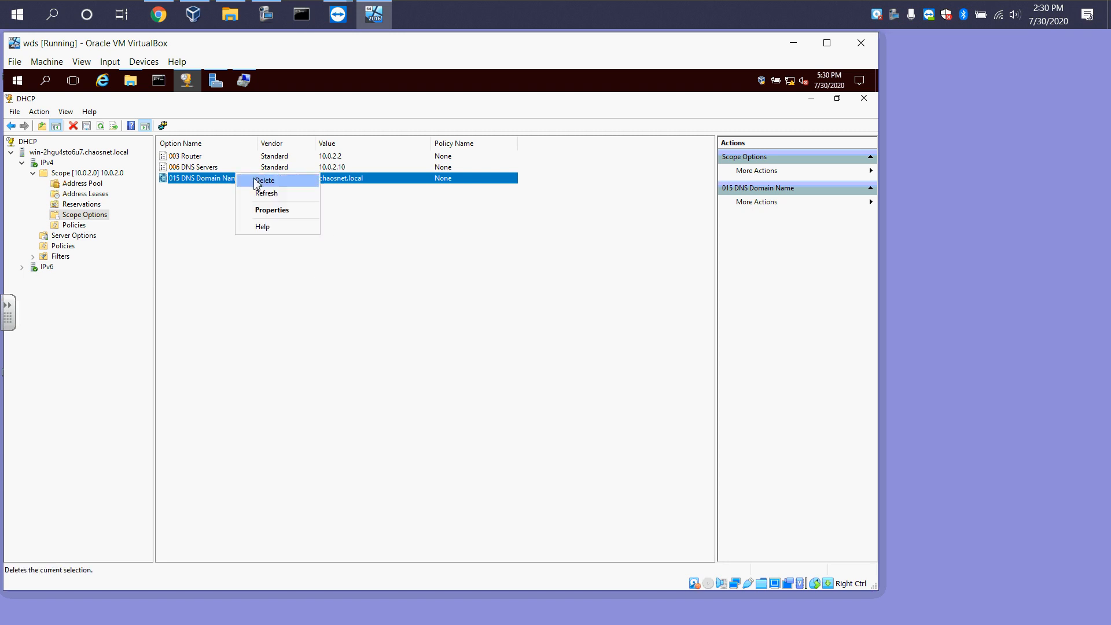
left_click(260, 210)
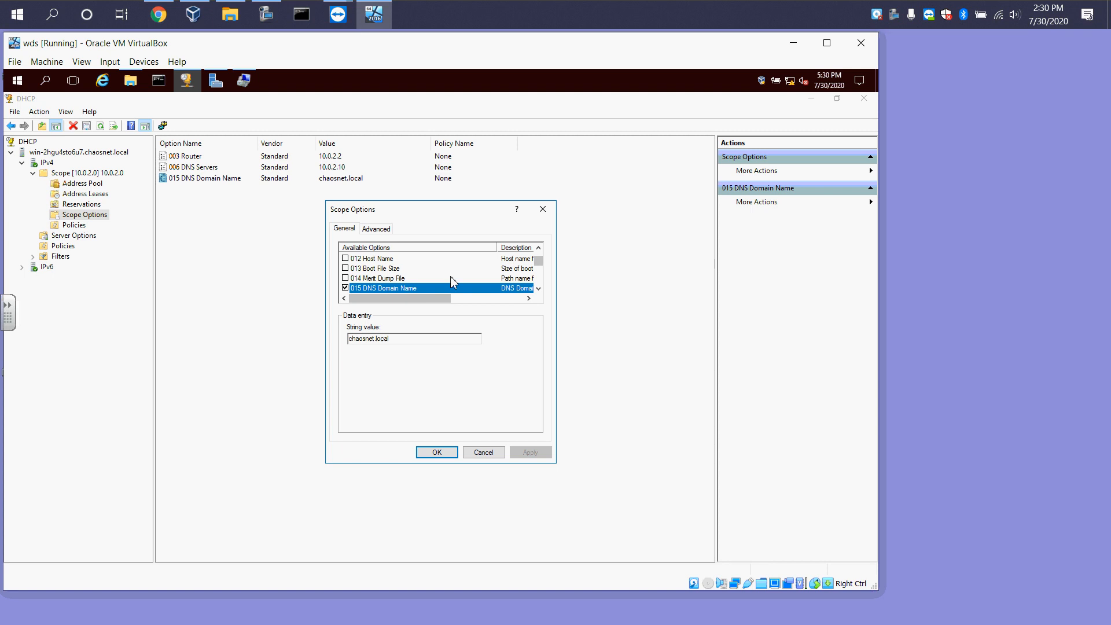
mouse_move(538, 261)
left_mouse_down()
mouse_move(538, 288)
mouse_move(552, 260)
left_mouse_up()
left_click(376, 269)
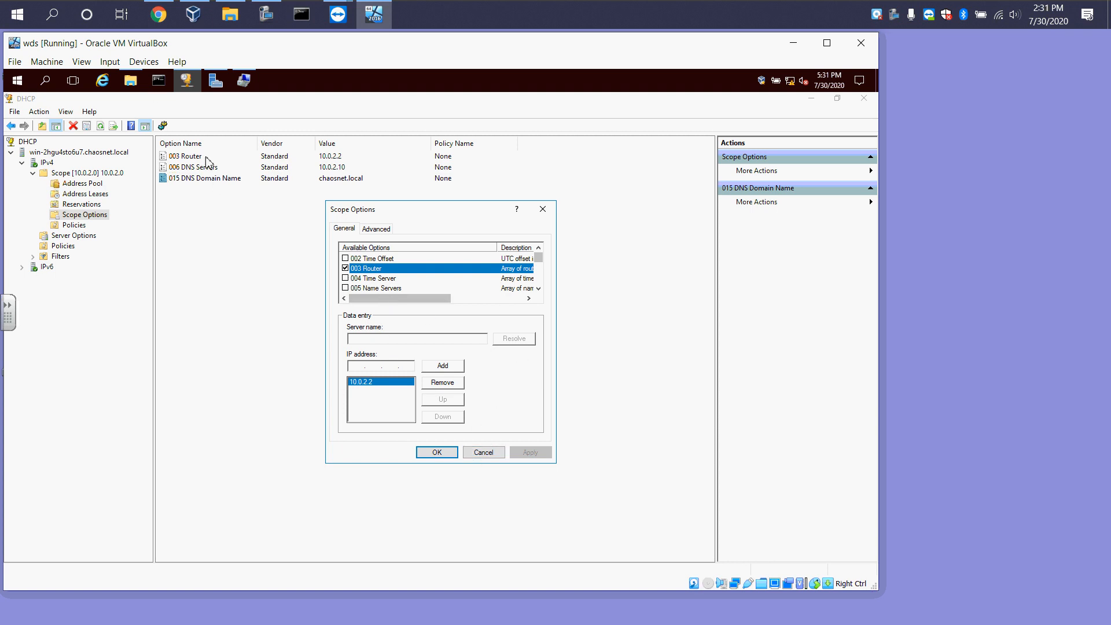
left_click(485, 454)
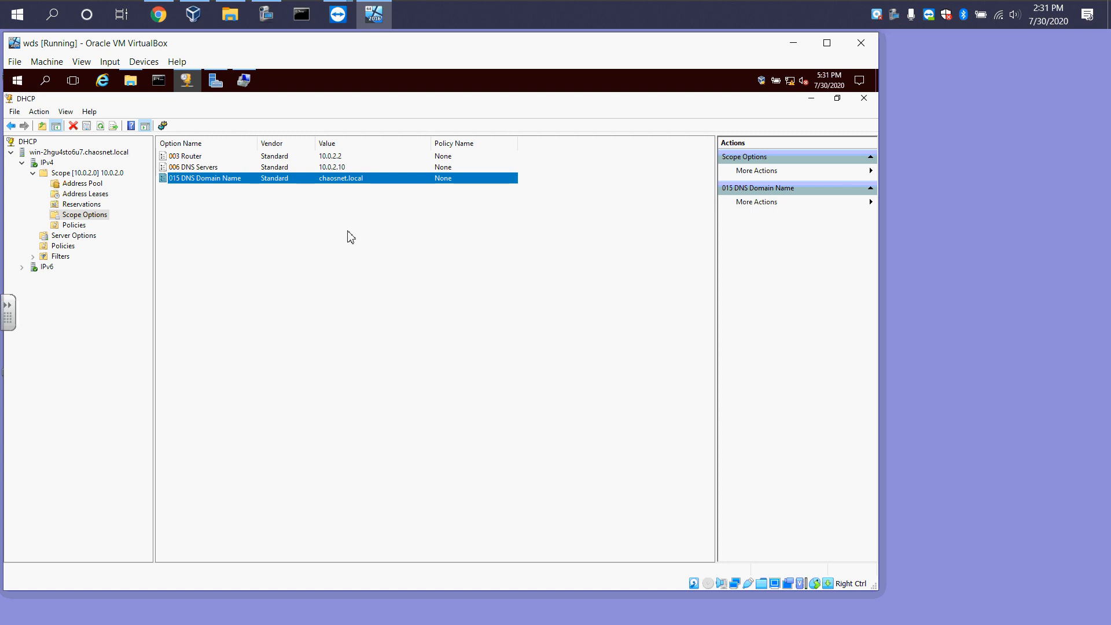
Close the DHCP console and review the VM's storage devices in the VirtualBox settings without changes
left_click(866, 99)
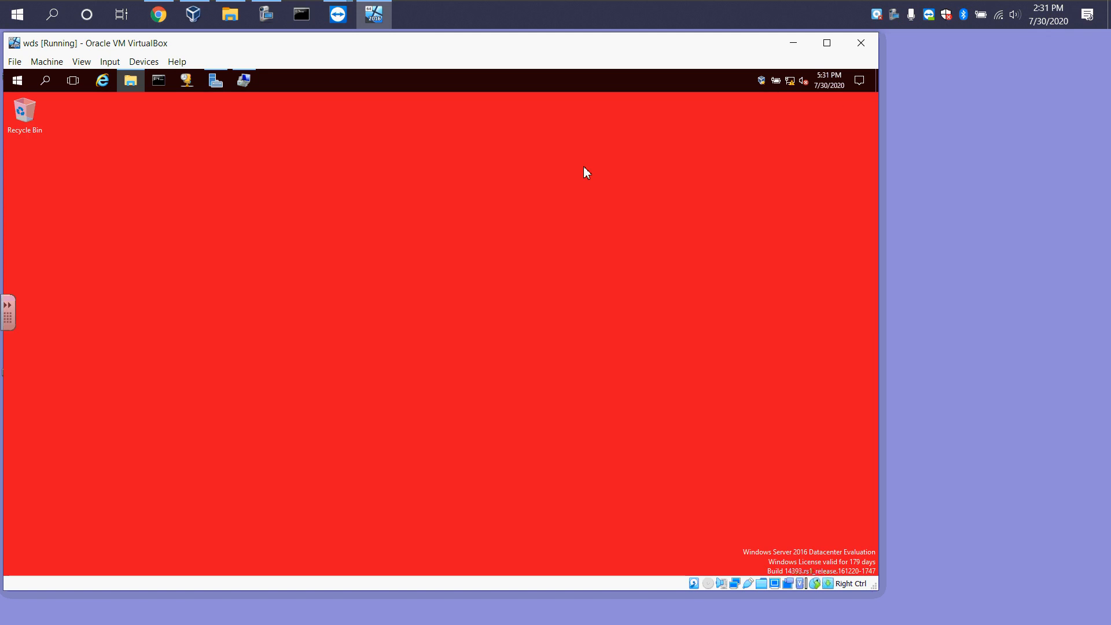
left_click(242, 81)
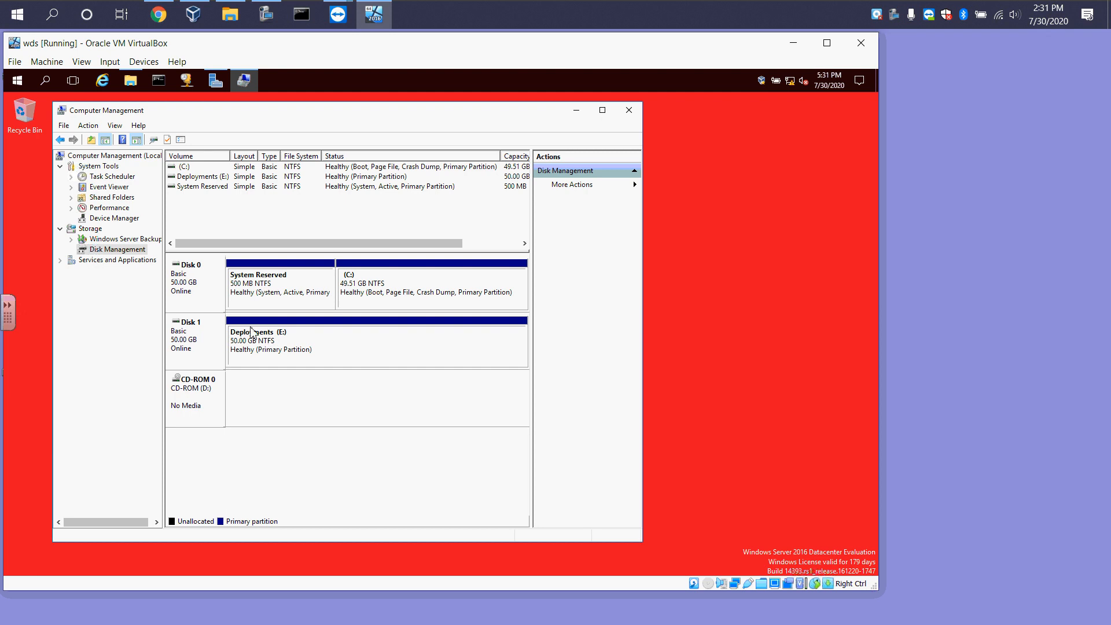
left_click(58, 66)
left_click(63, 77)
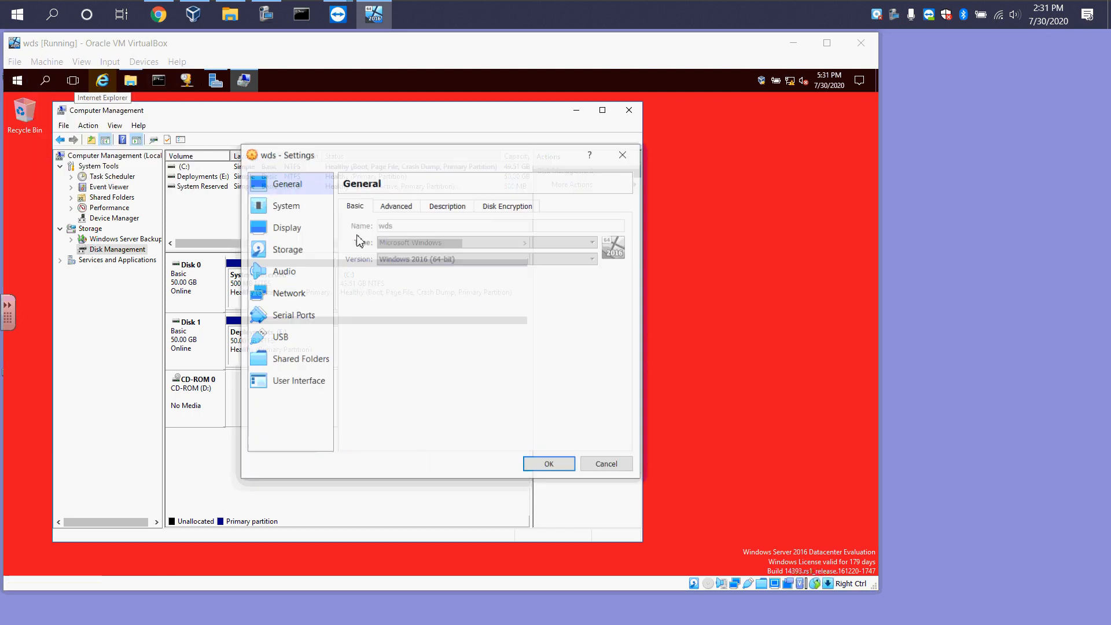
left_click(284, 254)
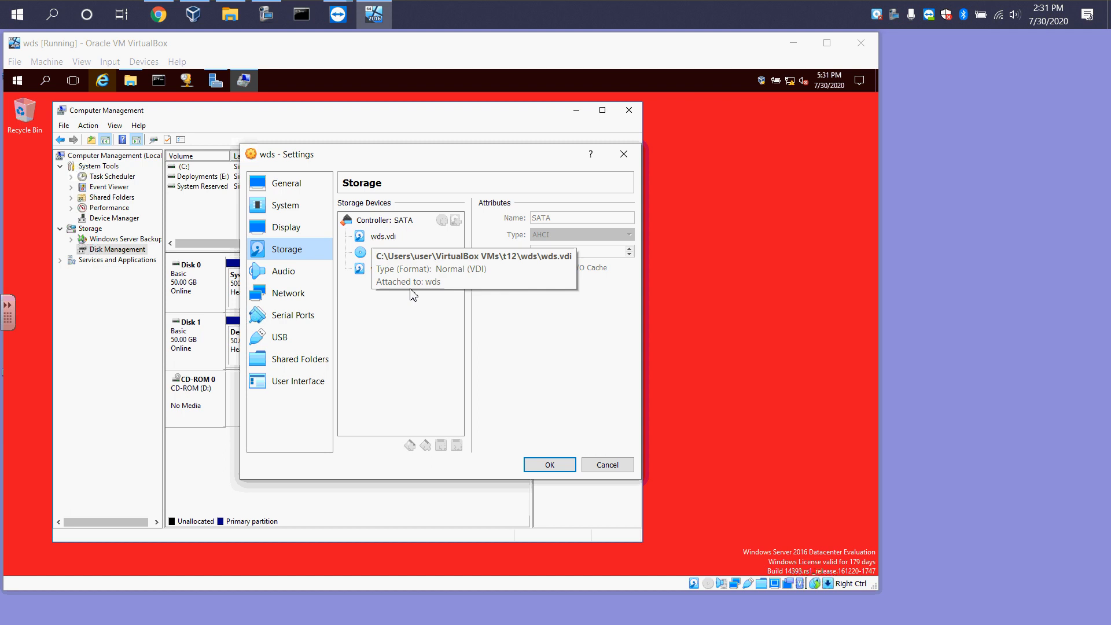
left_click(600, 463)
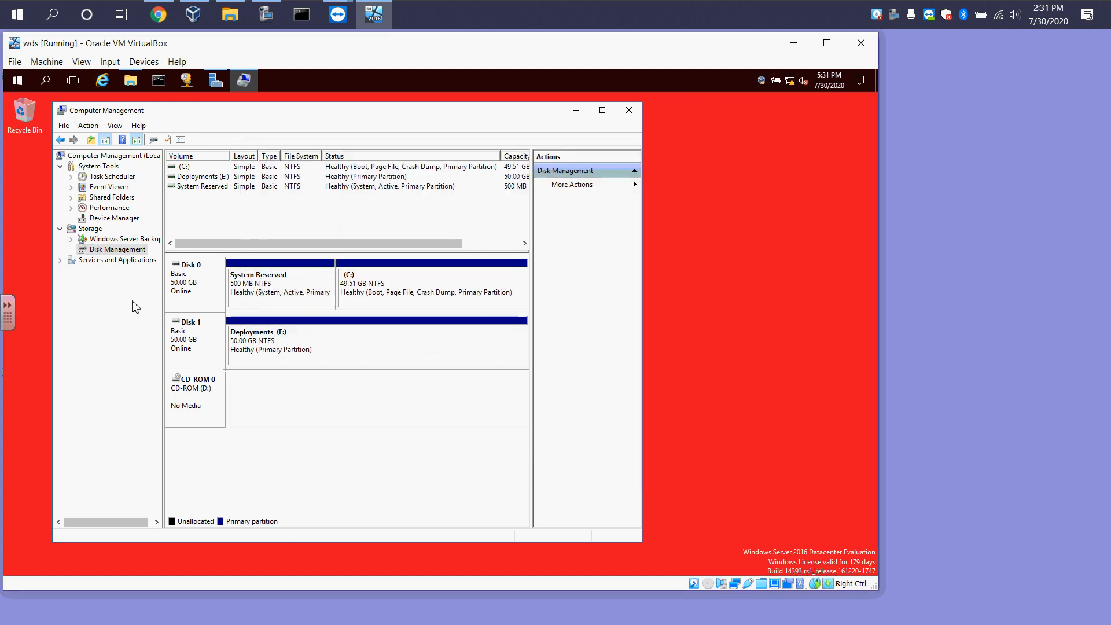
right_click(303, 335)
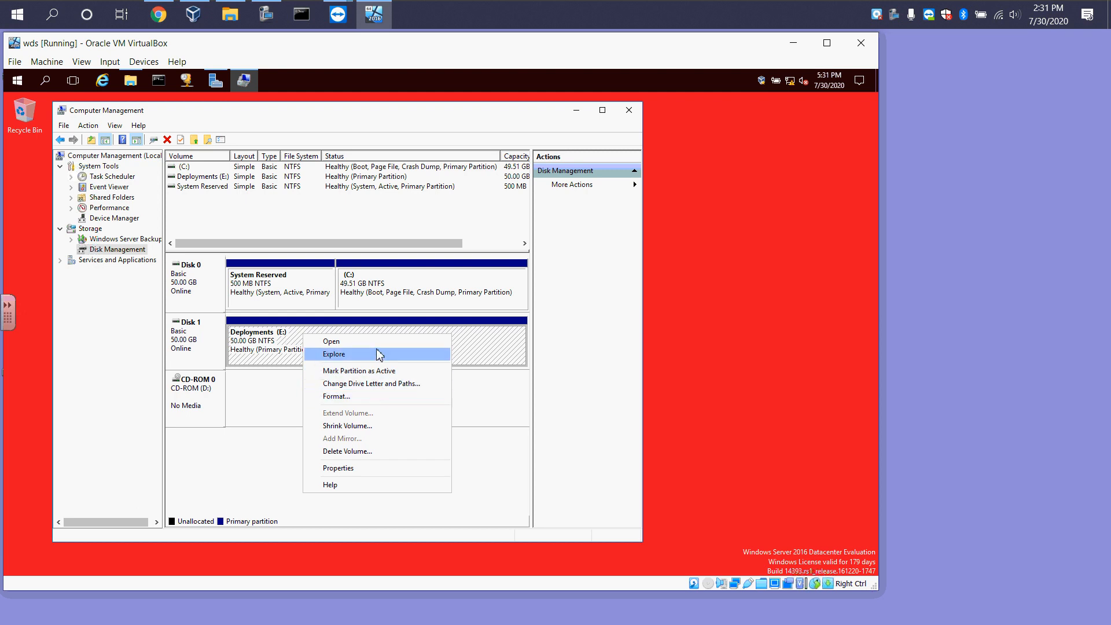
left_click(506, 332)
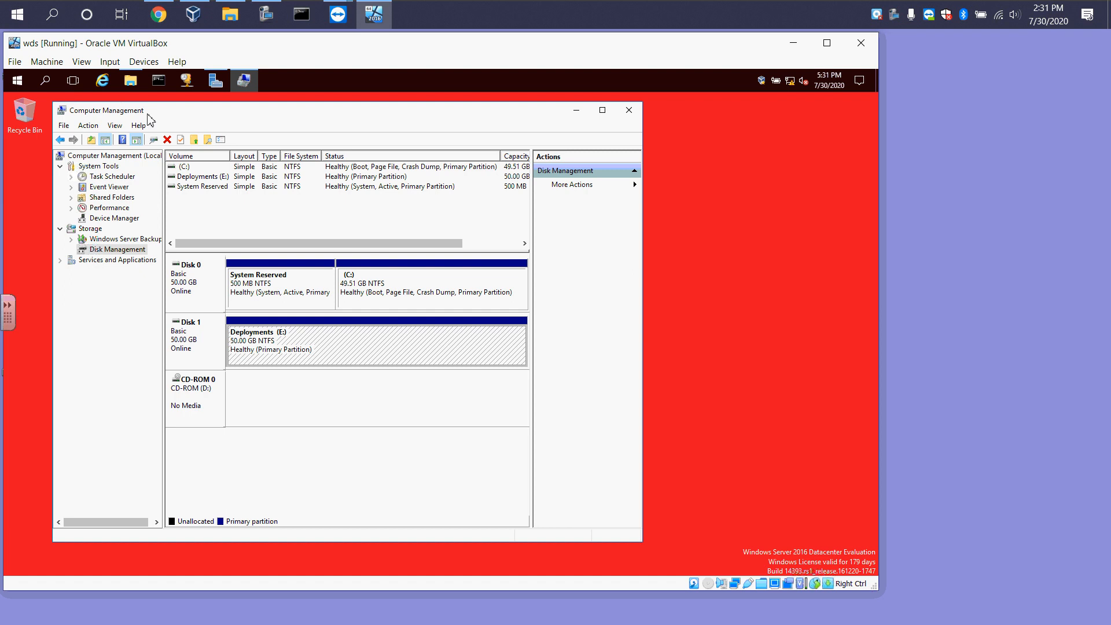
left_click_drag(186, 111, 198, 111)
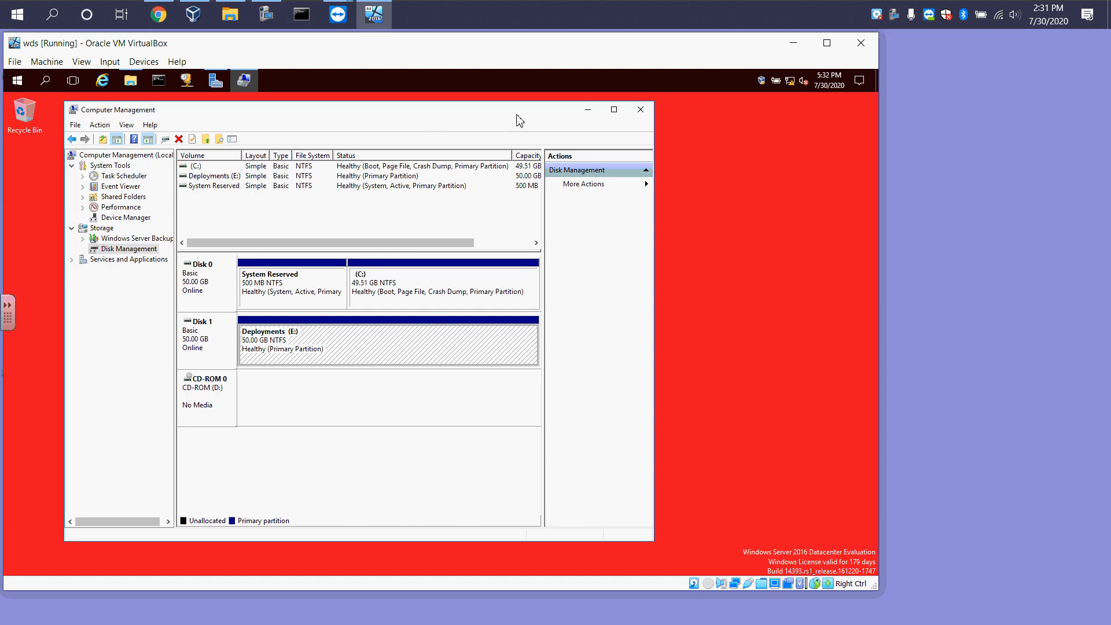
left_click(588, 111)
left_click(216, 81)
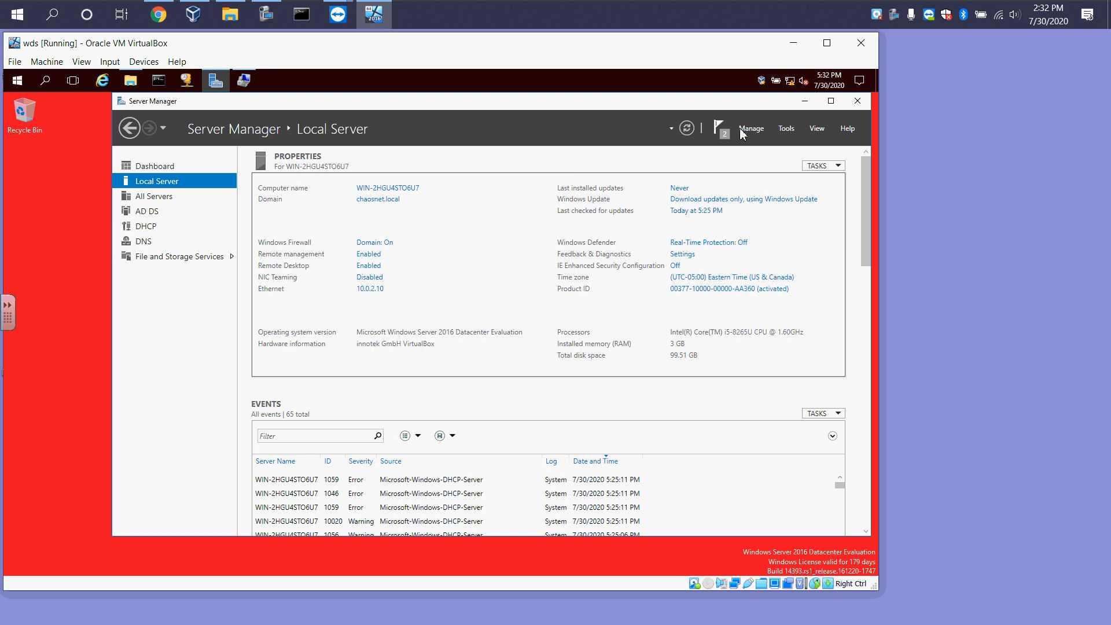
left_click(786, 128)
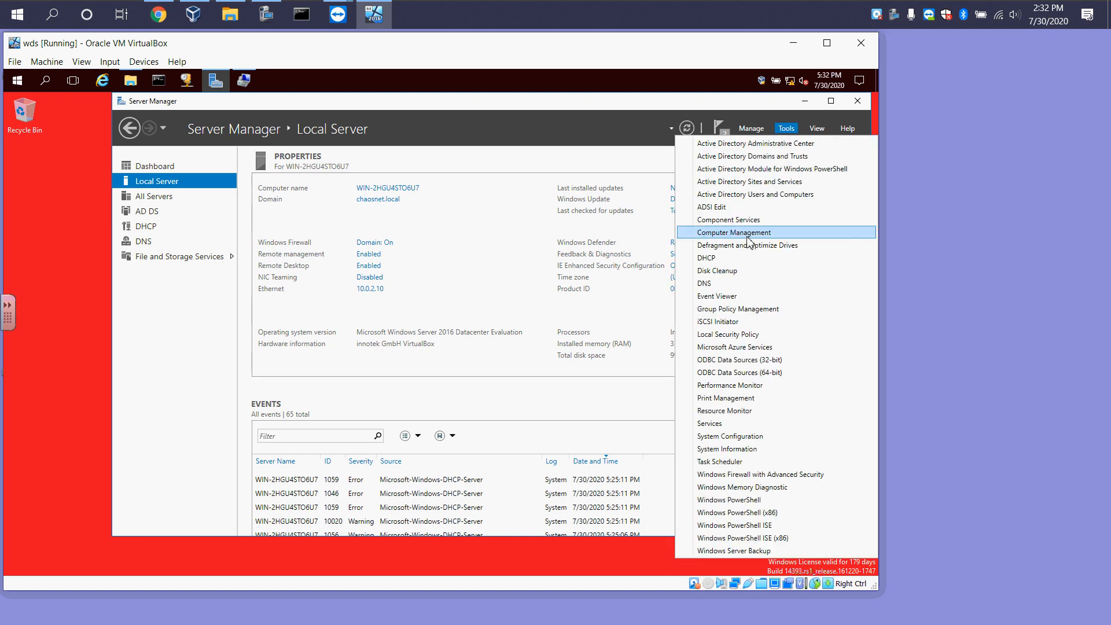
left_click(711, 86)
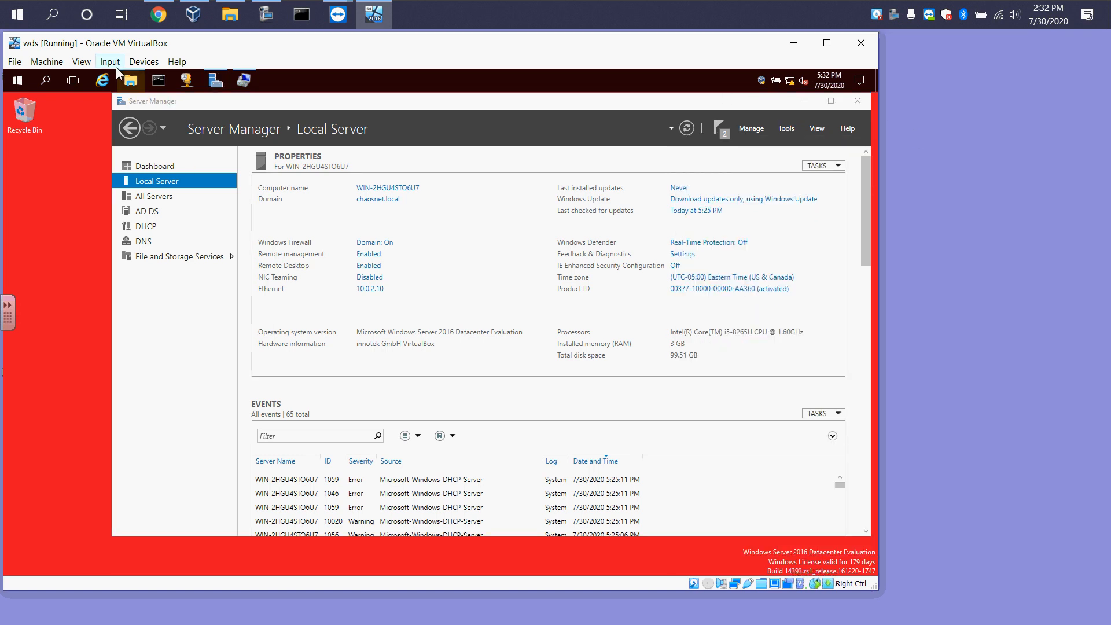
Open File Explorer to check the drives, including the Deployments volume
left_click(130, 81)
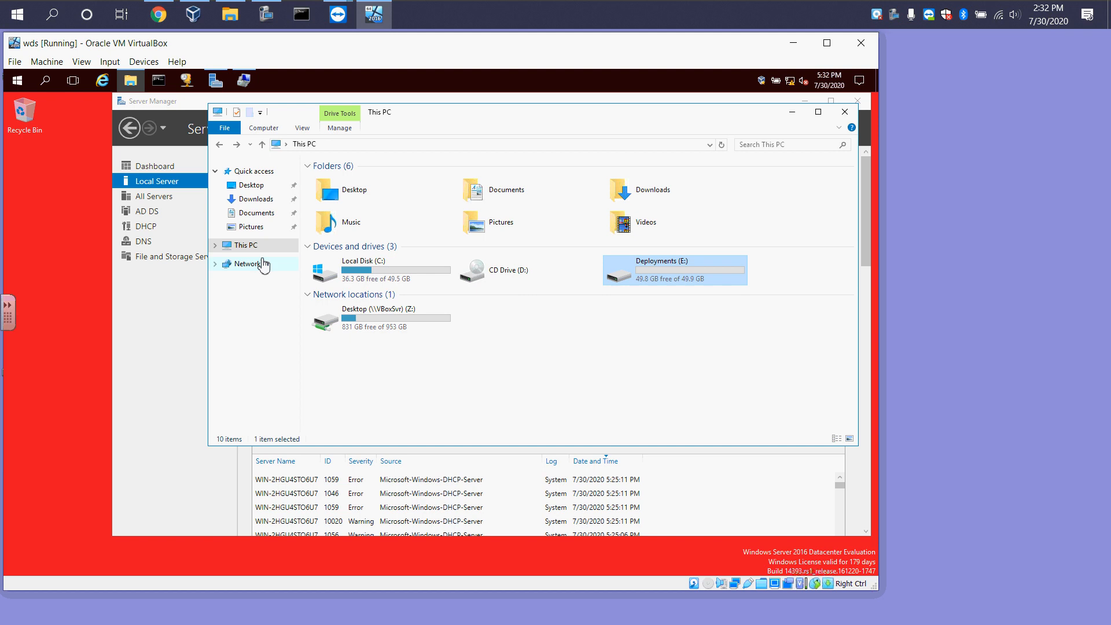
right_click(242, 250)
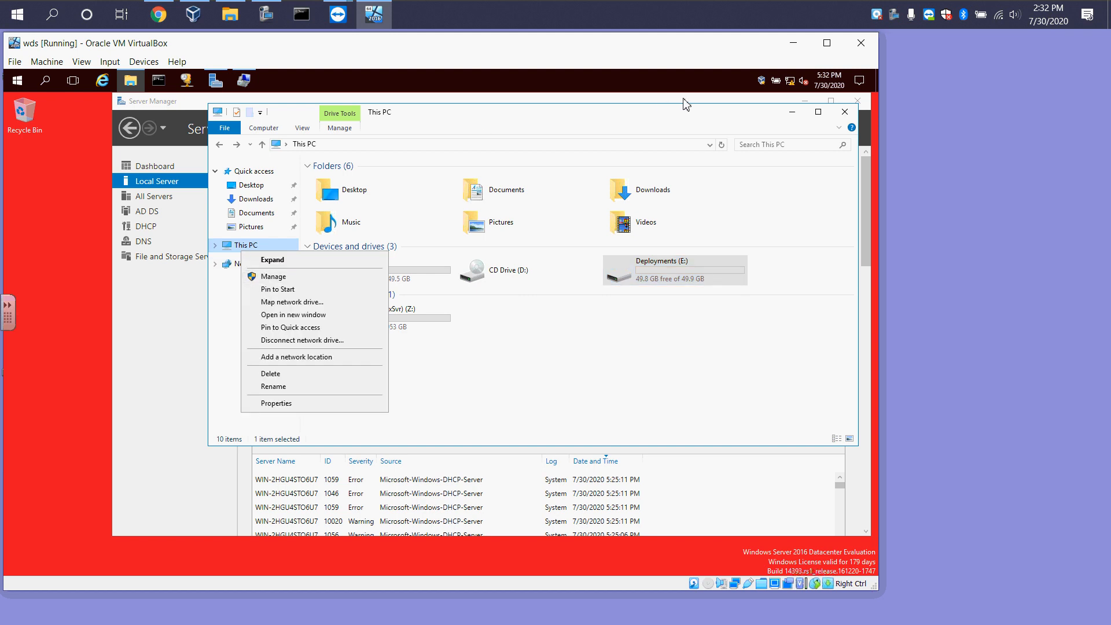
left_click_drag(668, 119, 658, 128)
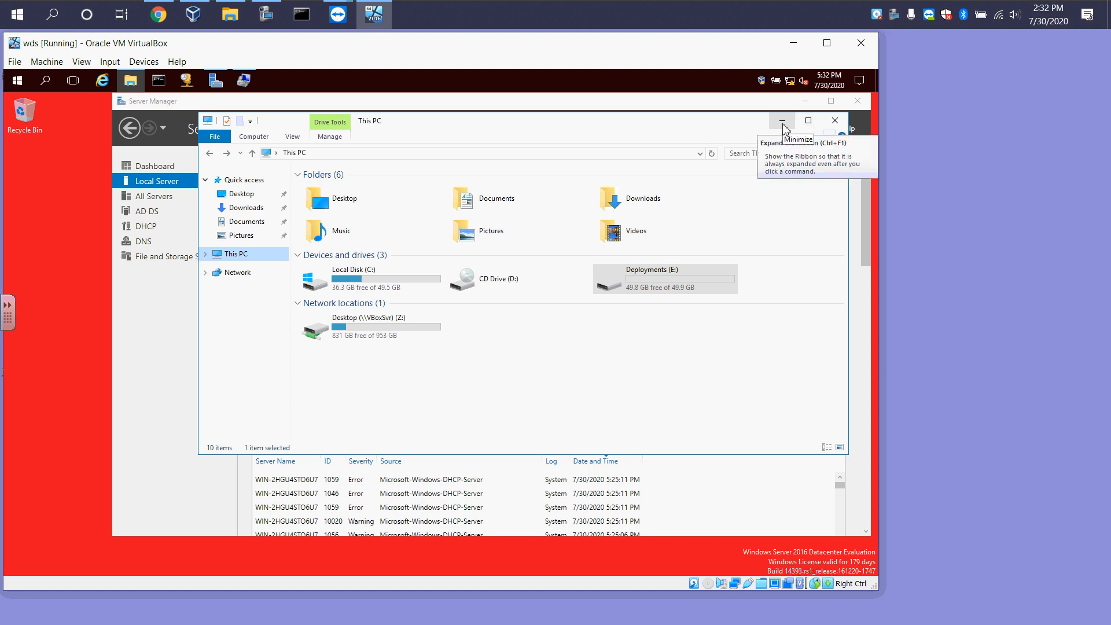
left_click(647, 285)
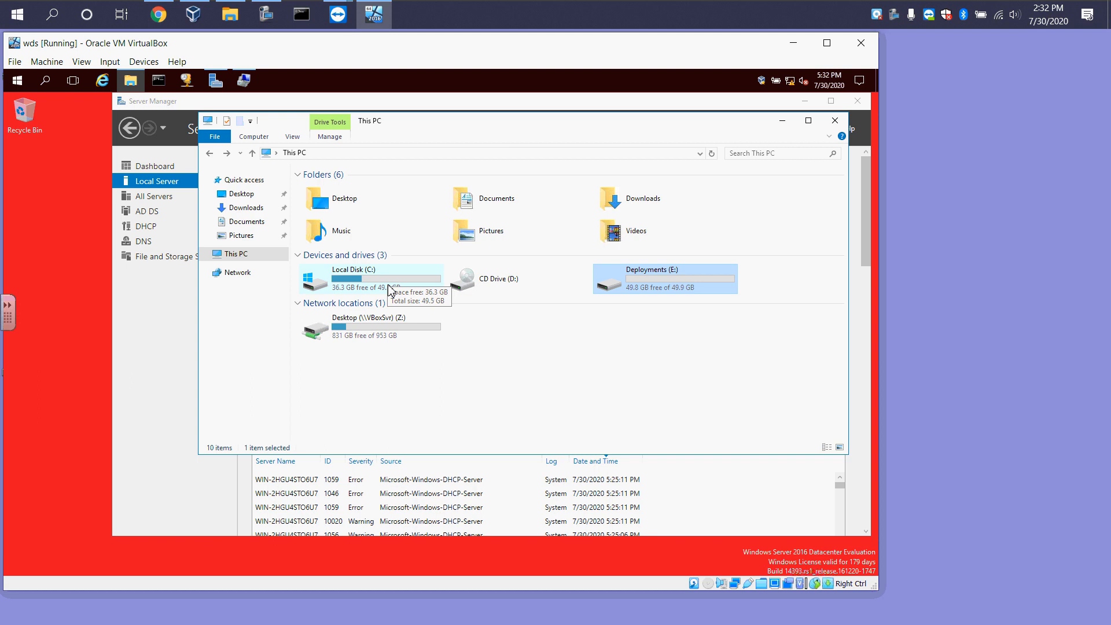
Close File Explorer and browse the All Servers, Local Server and Dashboard pages of Server Manager
left_click(784, 124)
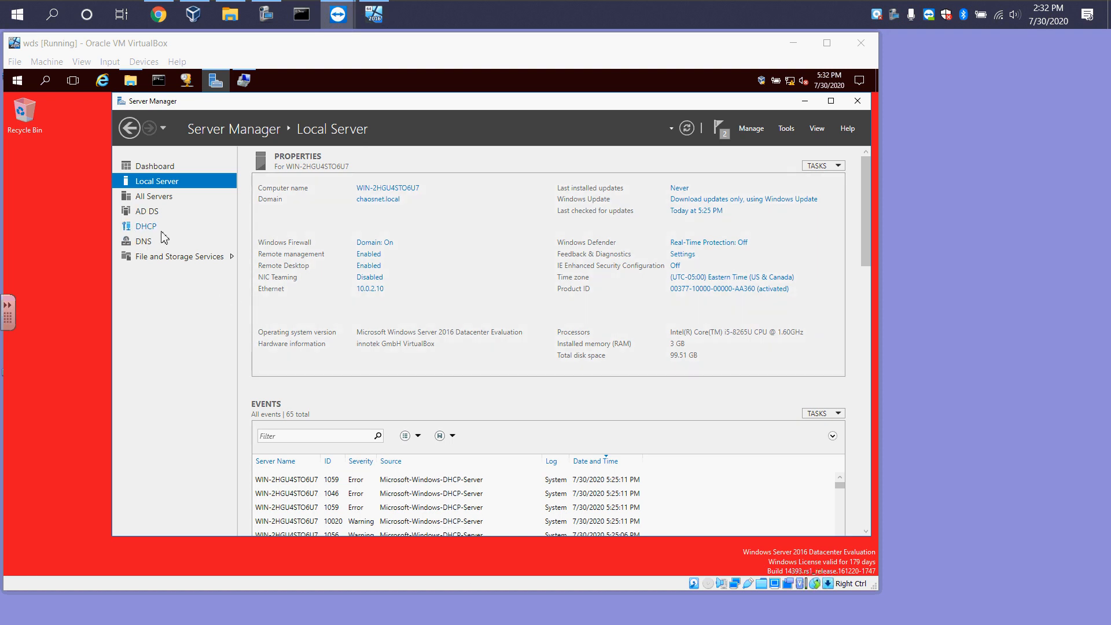
left_click(156, 196)
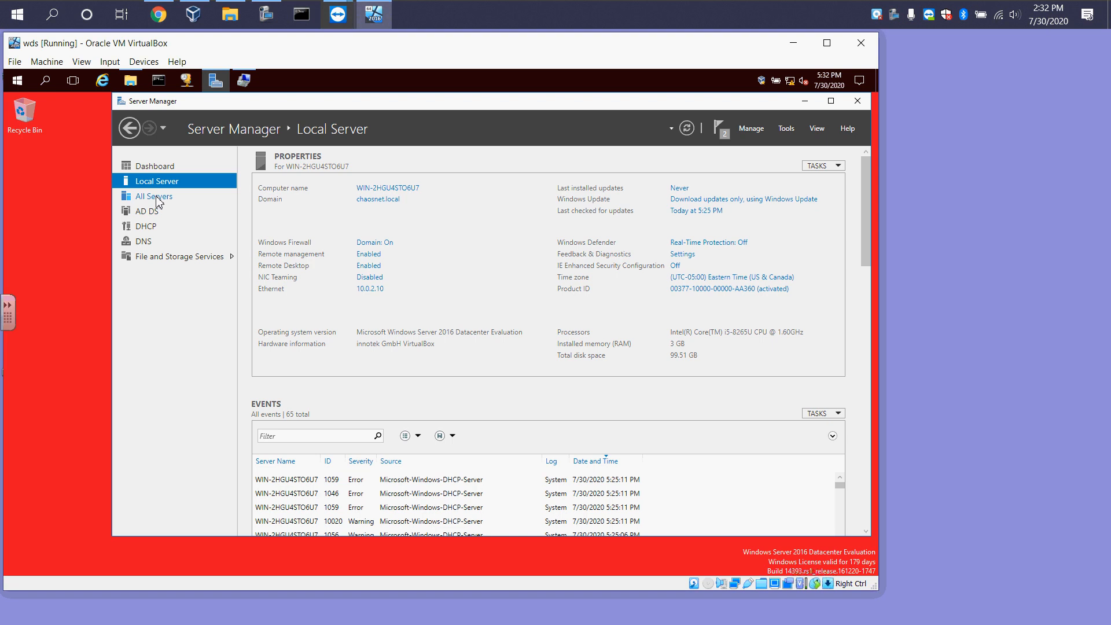
left_click(157, 199)
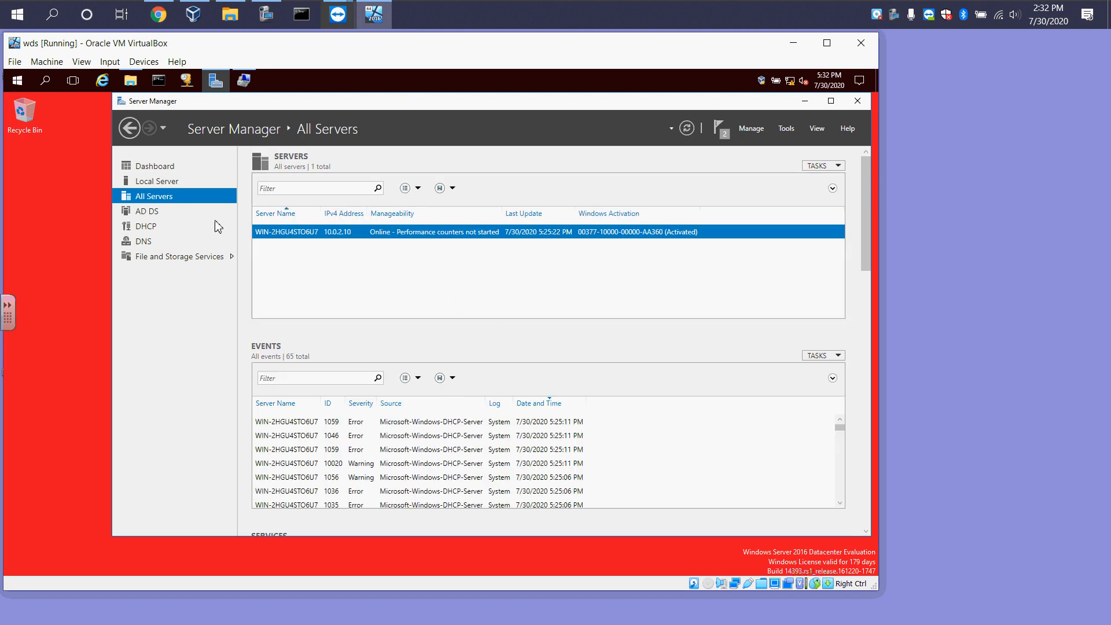
left_click(150, 182)
left_click(148, 167)
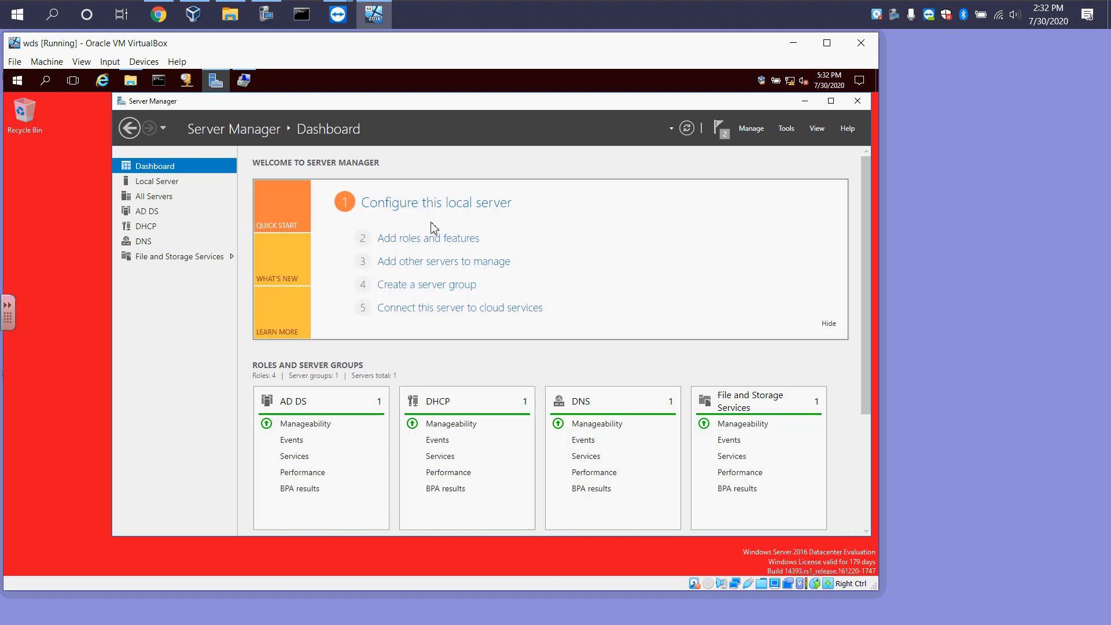
In the Add Roles and Features wizard, select the Windows Deployment Services role with its management tools, keeping Deployment Server and Transport Server
left_click(466, 246)
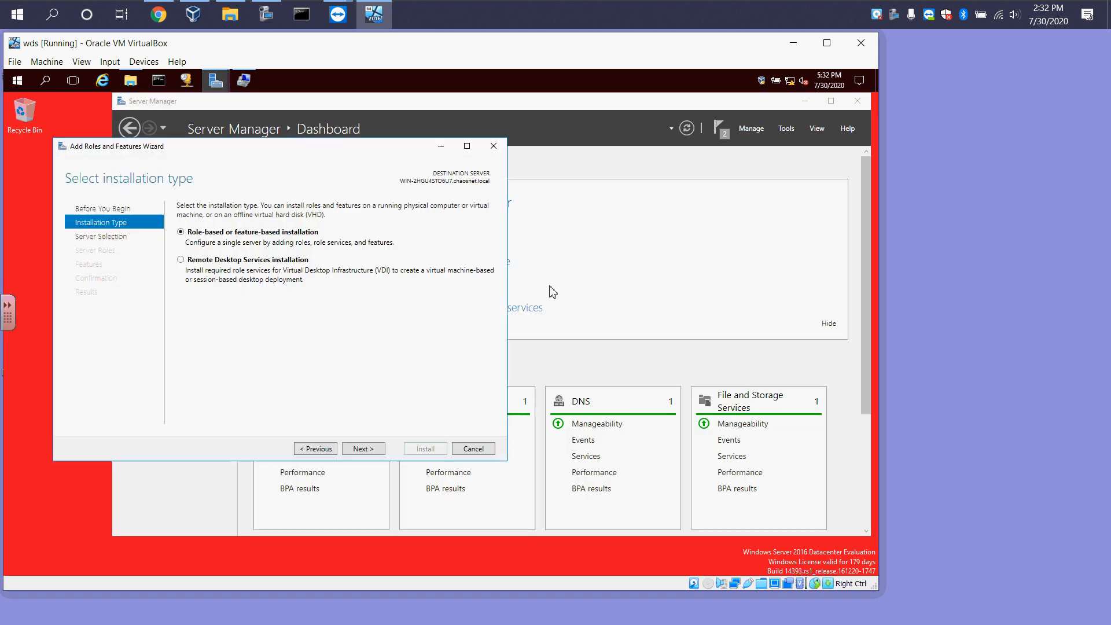
left_click(363, 450)
left_click(363, 450)
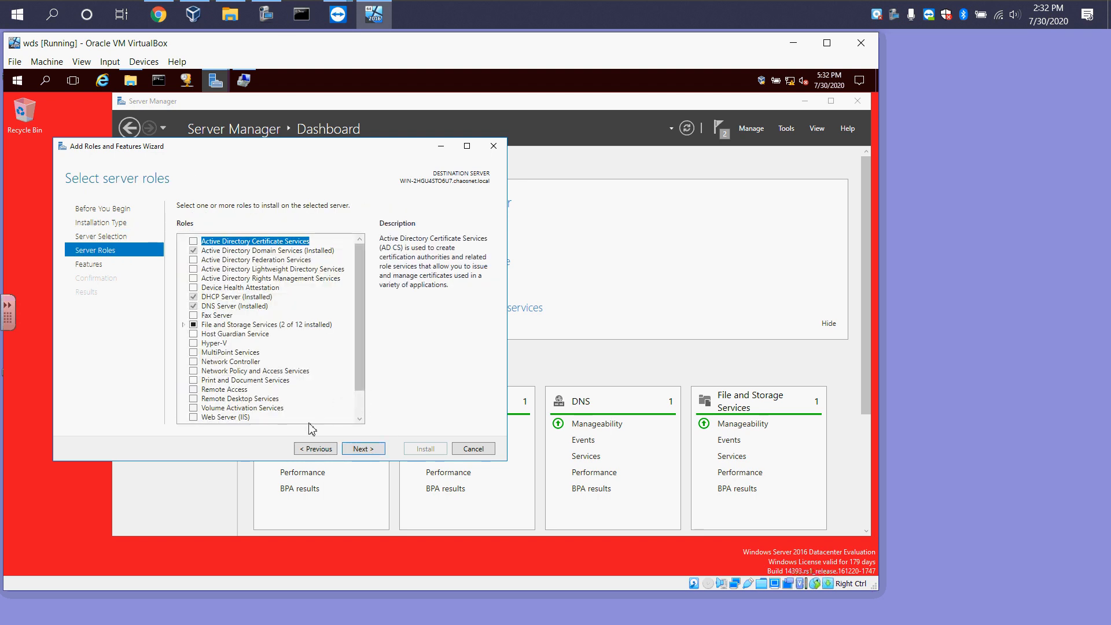
left_click_drag(359, 383, 359, 406)
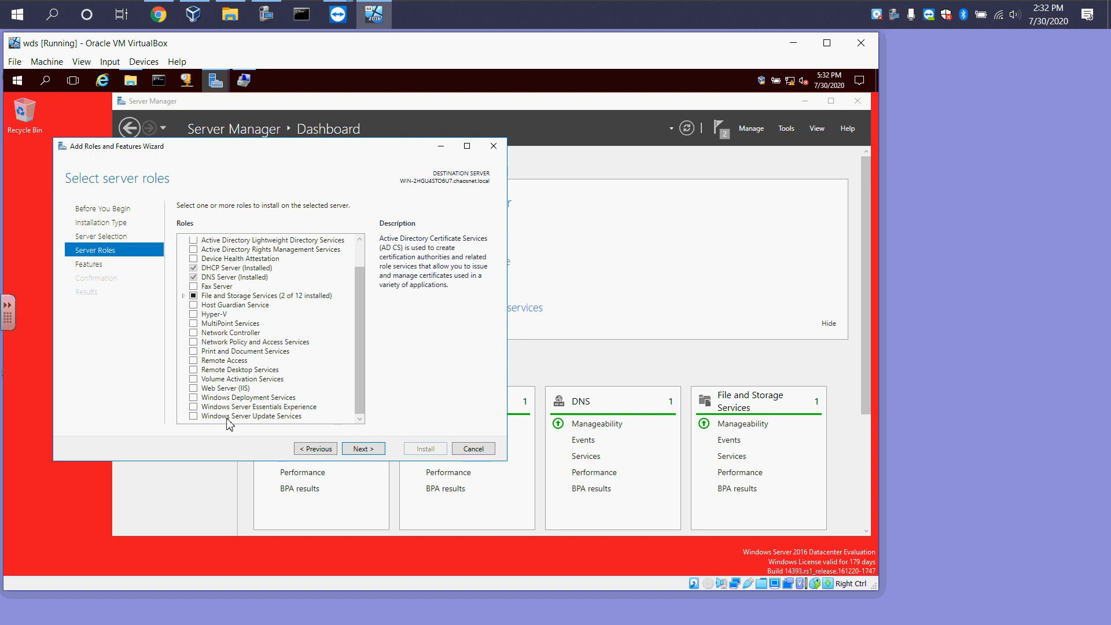
left_click(193, 398)
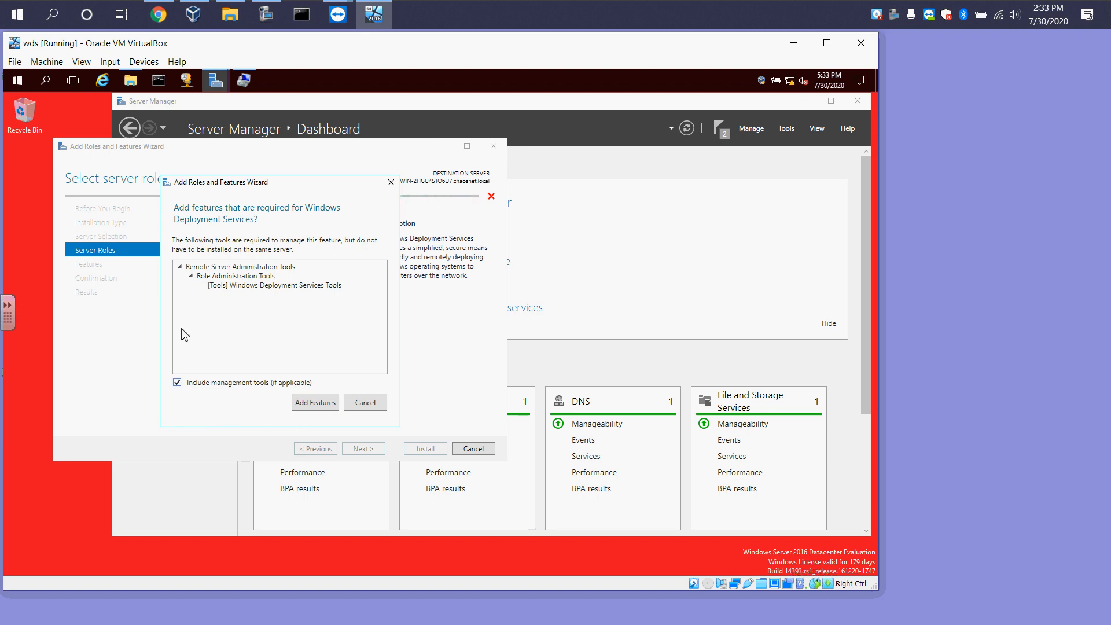
left_click(329, 405)
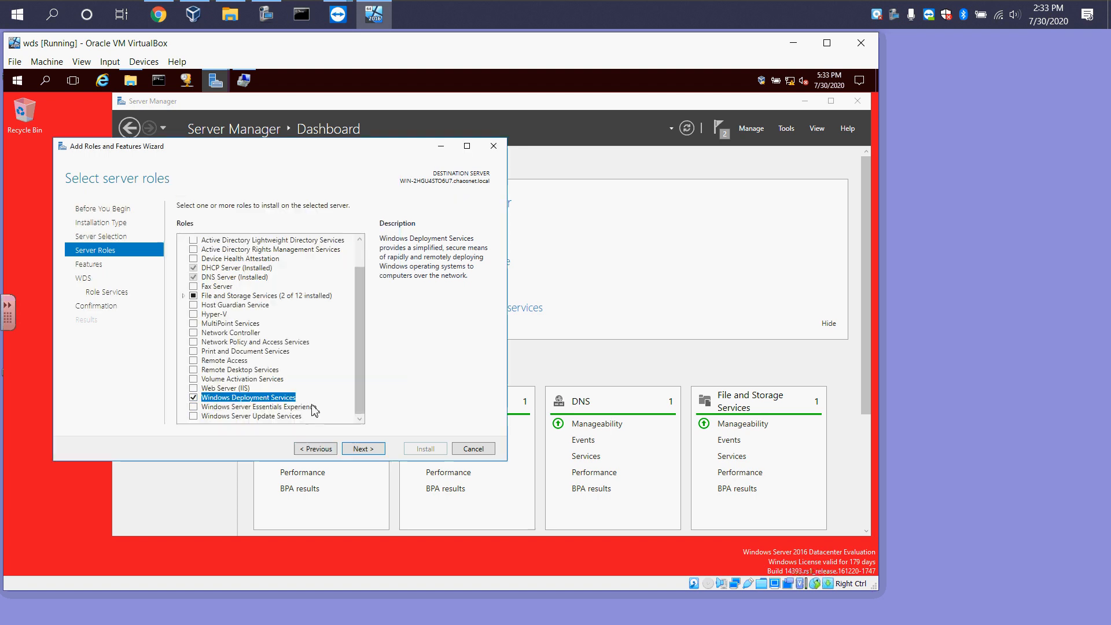
left_click(359, 449)
left_click(360, 451)
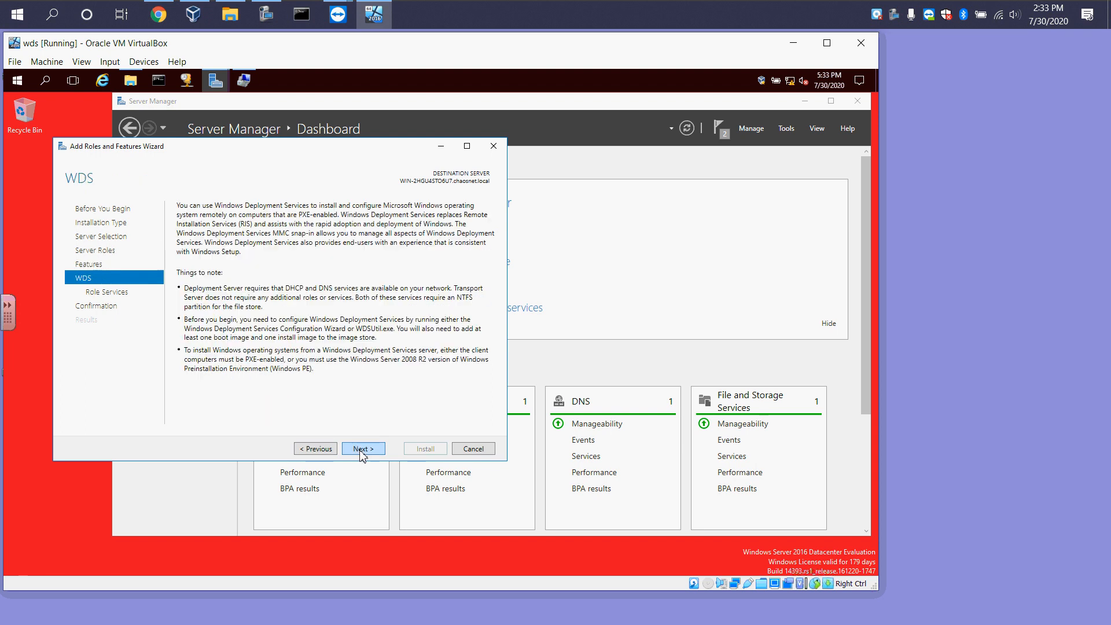
left_click(362, 453)
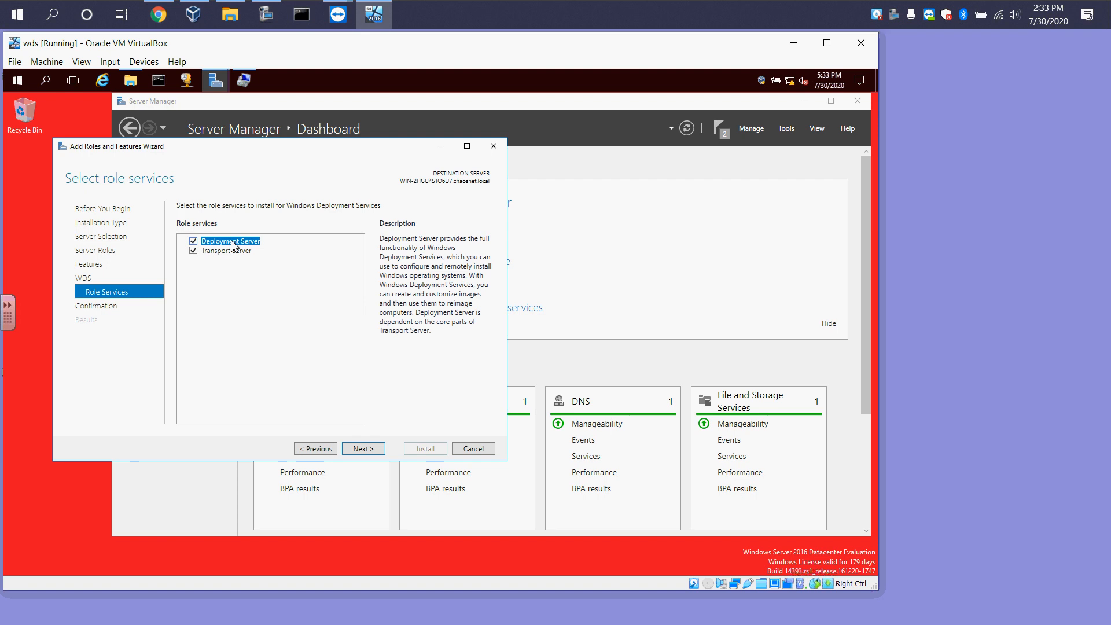
left_click(370, 449)
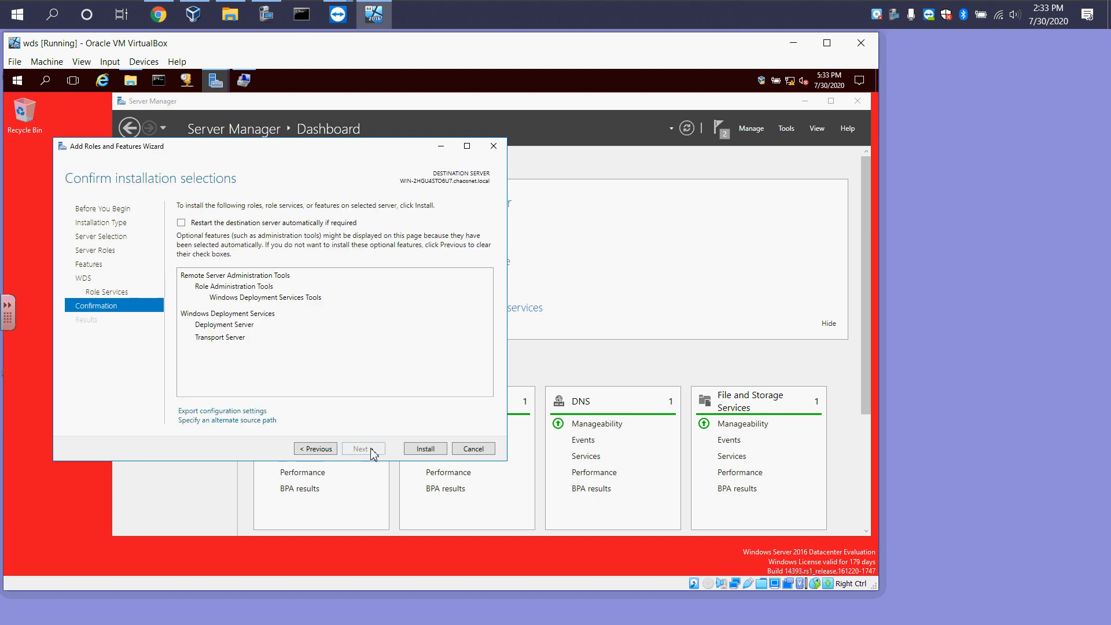
Allow automatic restart of the destination server if required and start the installation
left_click(206, 223)
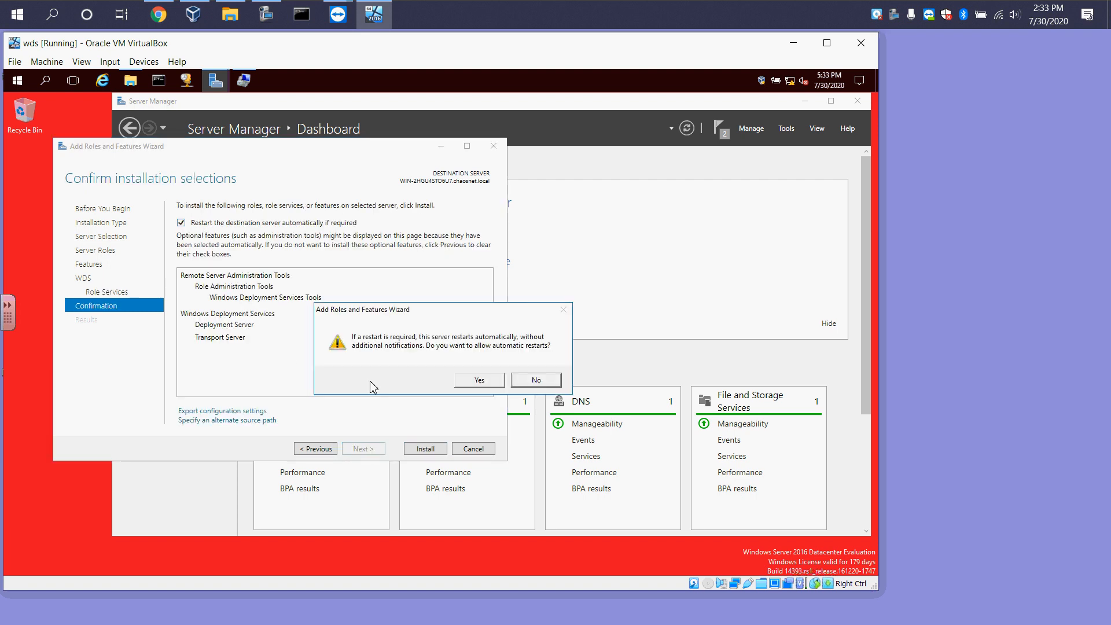
left_click(480, 382)
left_click(424, 449)
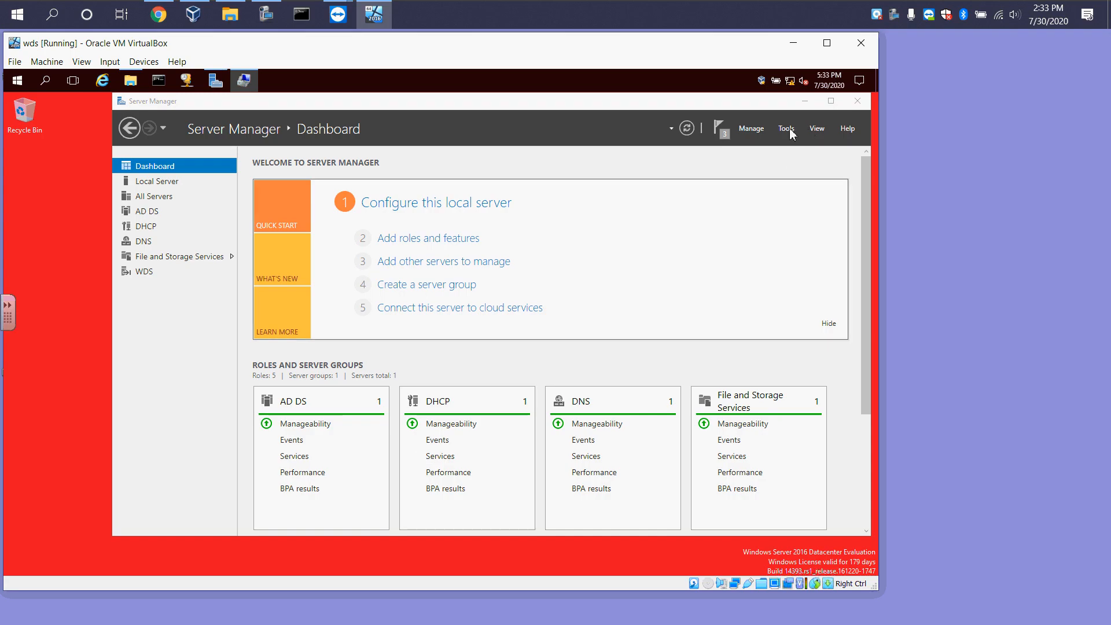
Open the Windows Deployment Services console and move and enlarge its window
left_click(786, 128)
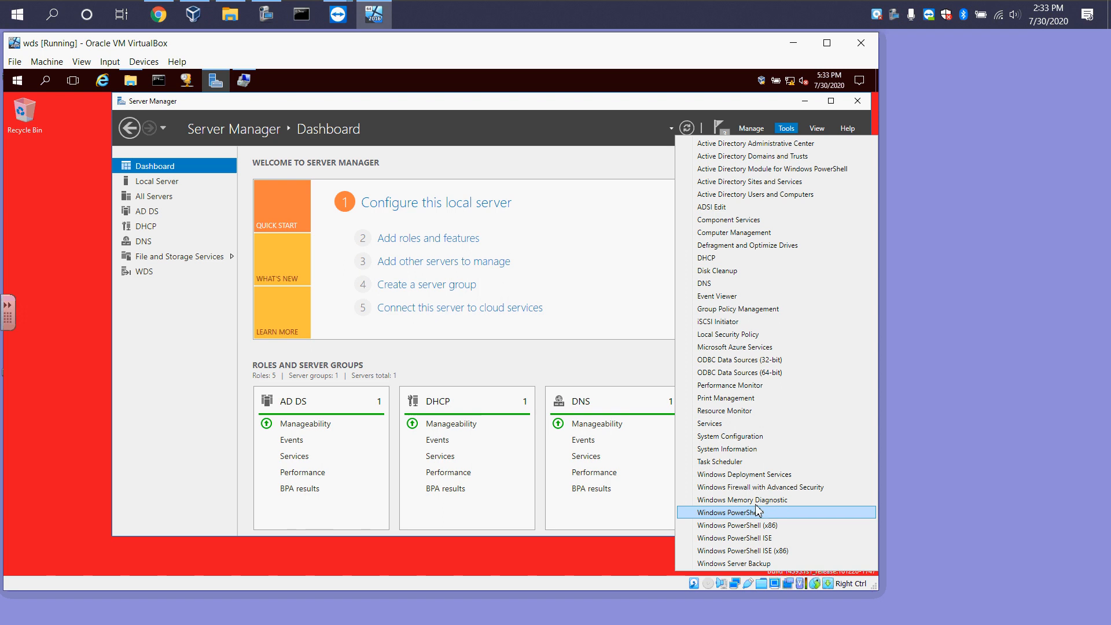
left_click(767, 475)
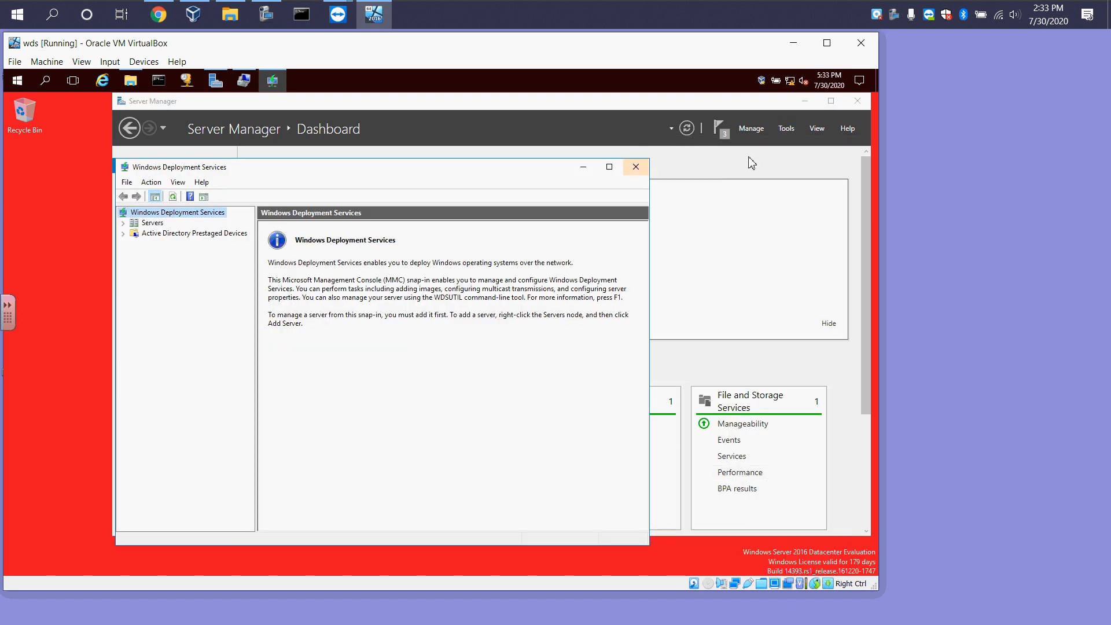
left_click(804, 101)
left_click_drag(498, 172, 707, 111)
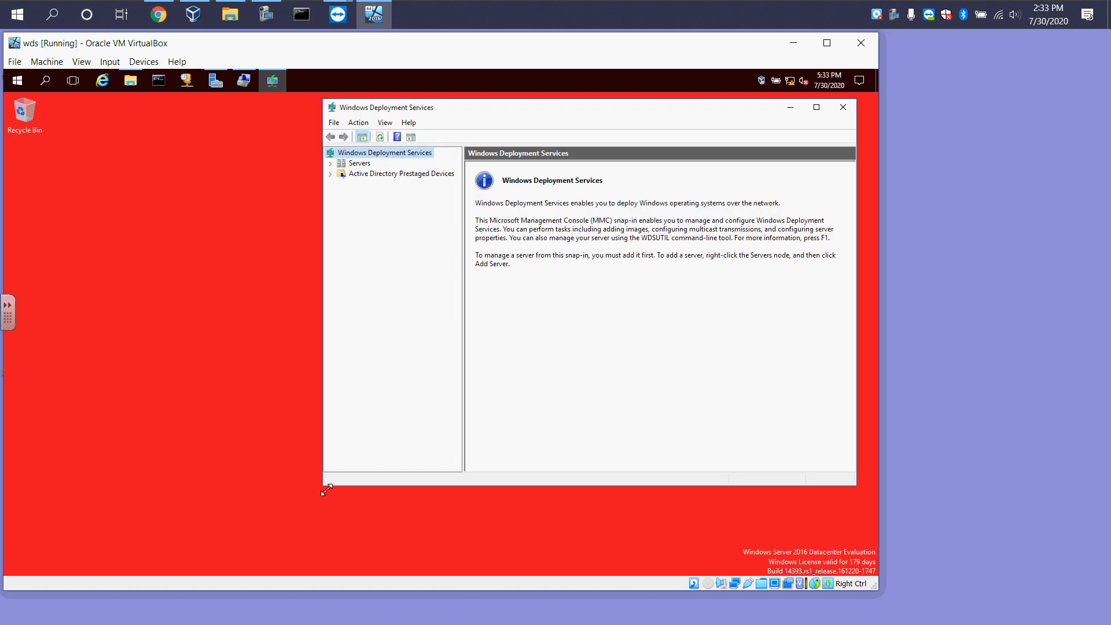
left_click_drag(326, 491, 140, 535)
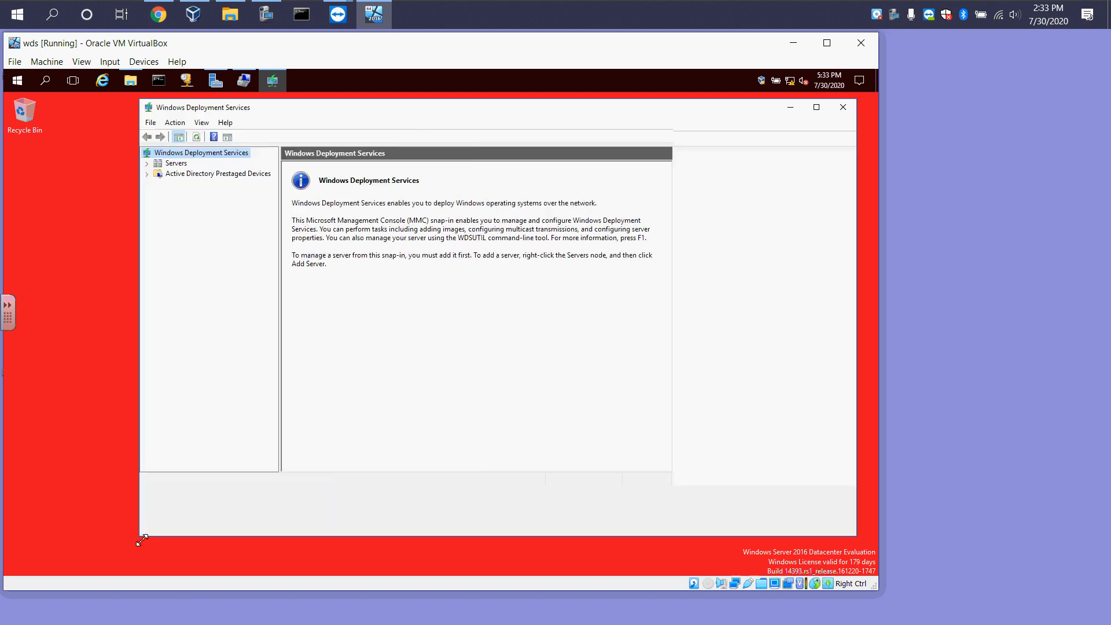
Pin the Windows Deployment Services console to the taskbar and expand its Servers node
right_click(272, 82)
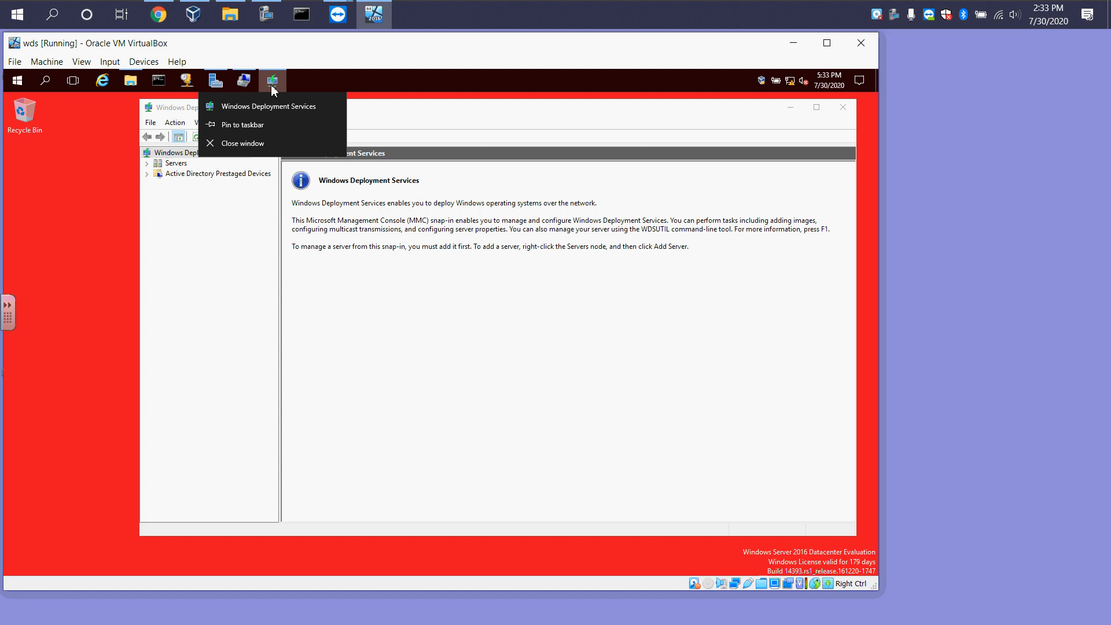
left_click(245, 123)
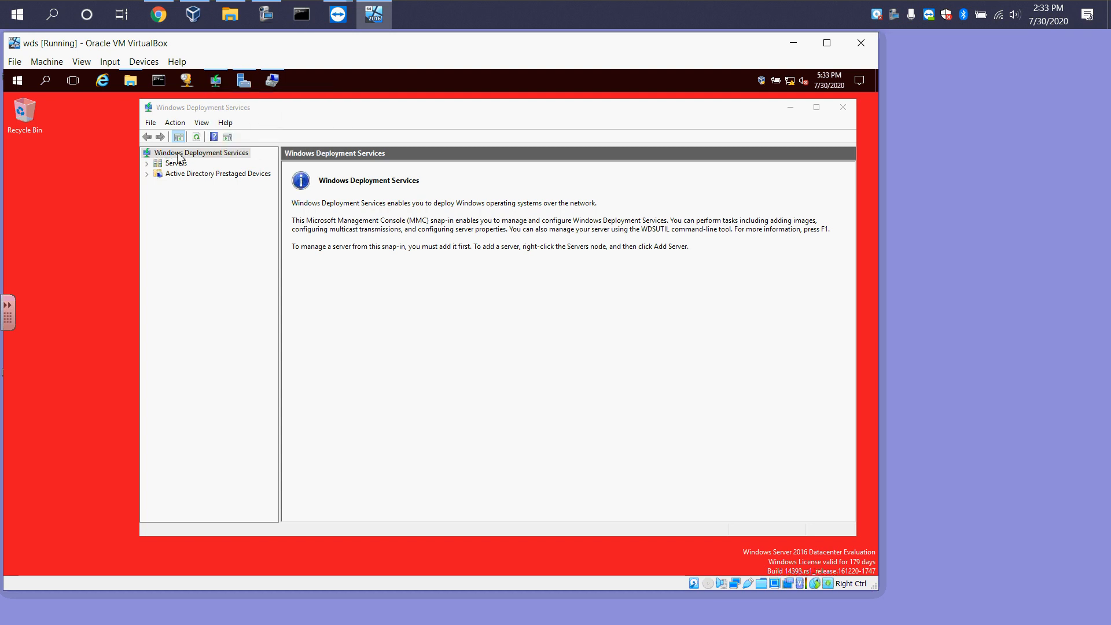
left_click(147, 173)
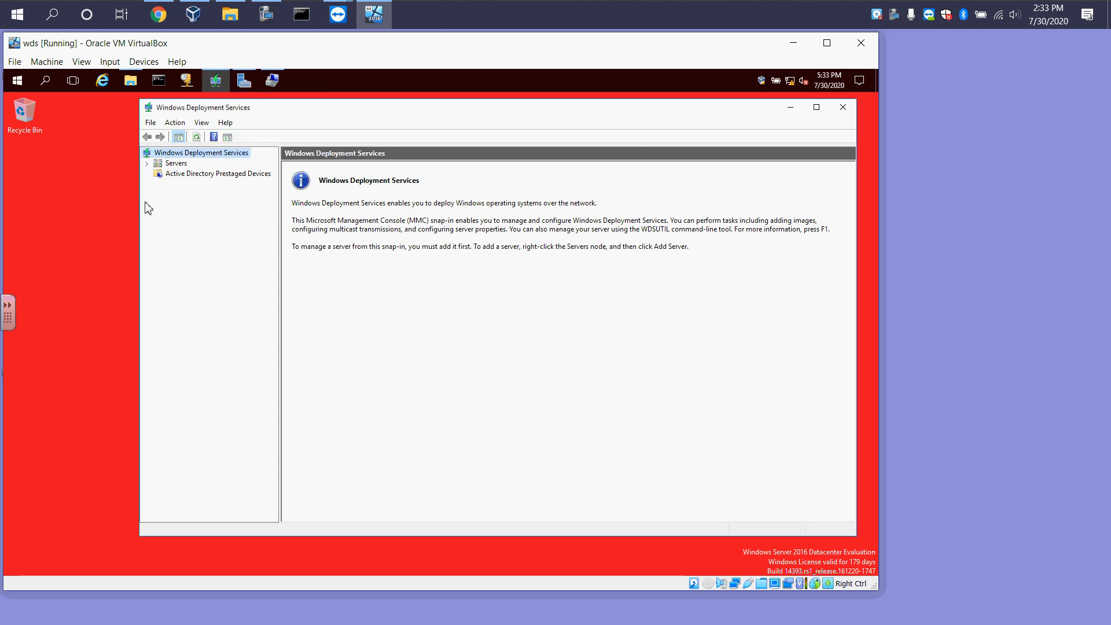
left_click(147, 164)
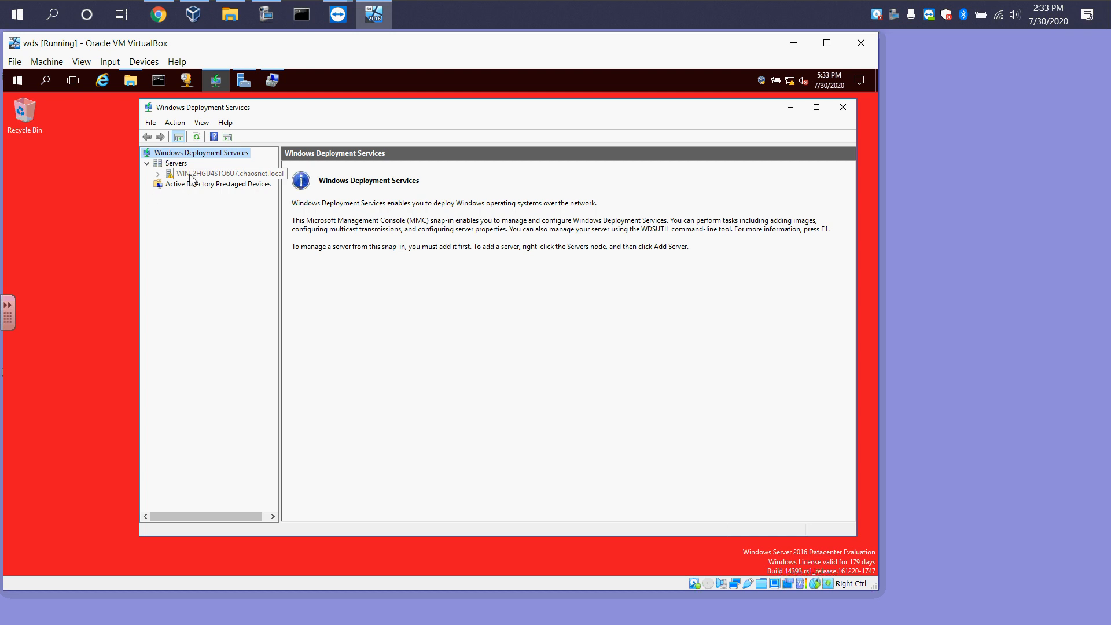
Start Configure Server for the local server and keep the Integrated with Active Directory install option
right_click(187, 179)
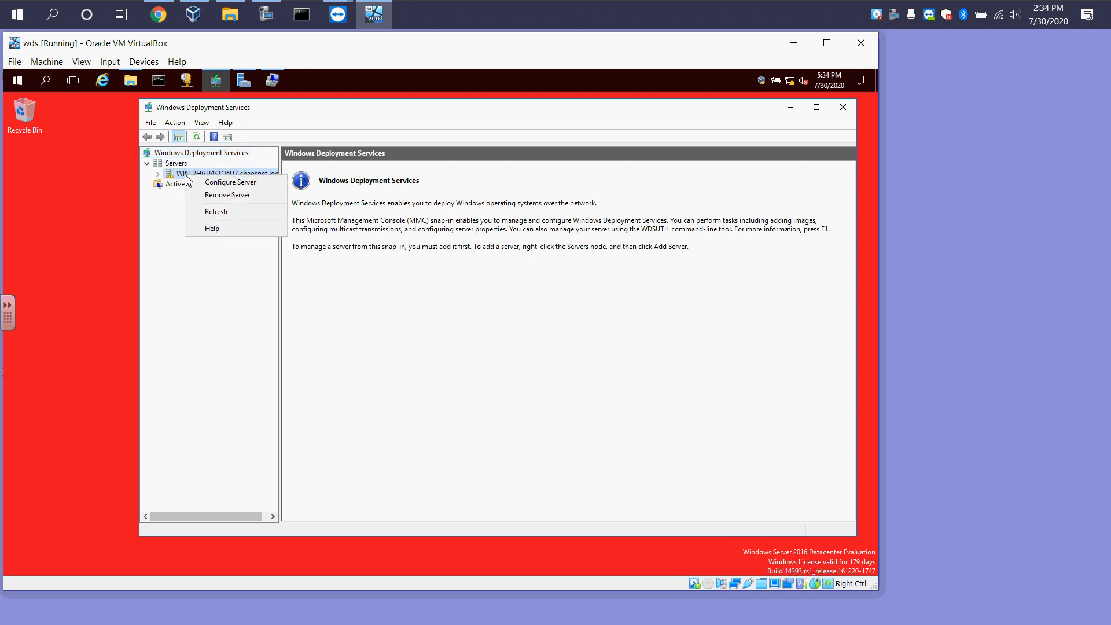
left_click(219, 184)
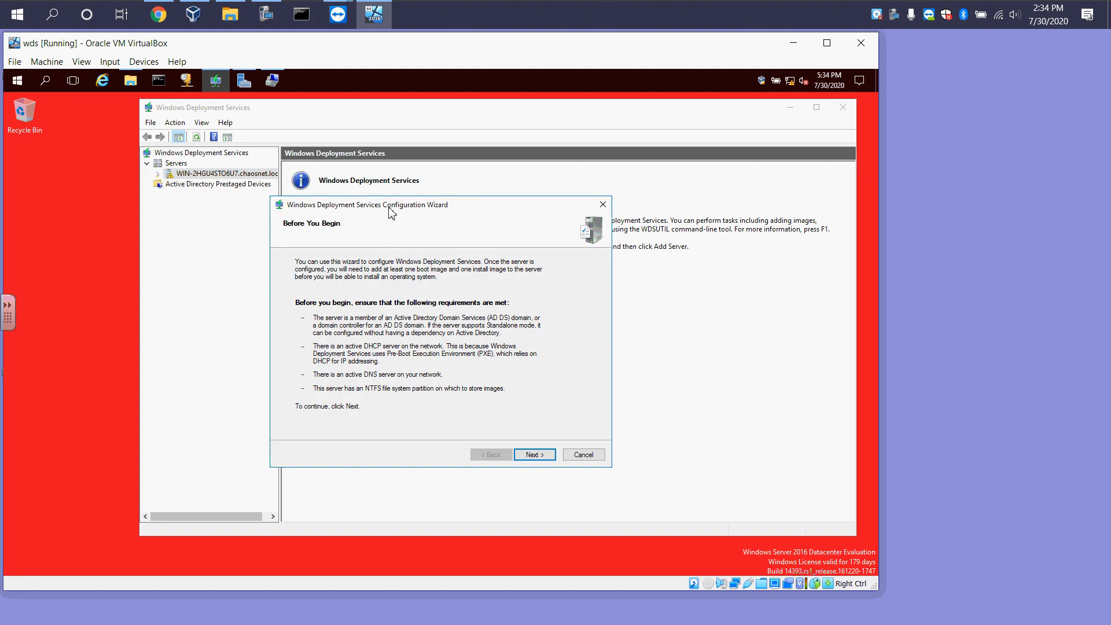
left_click_drag(389, 208, 193, 178)
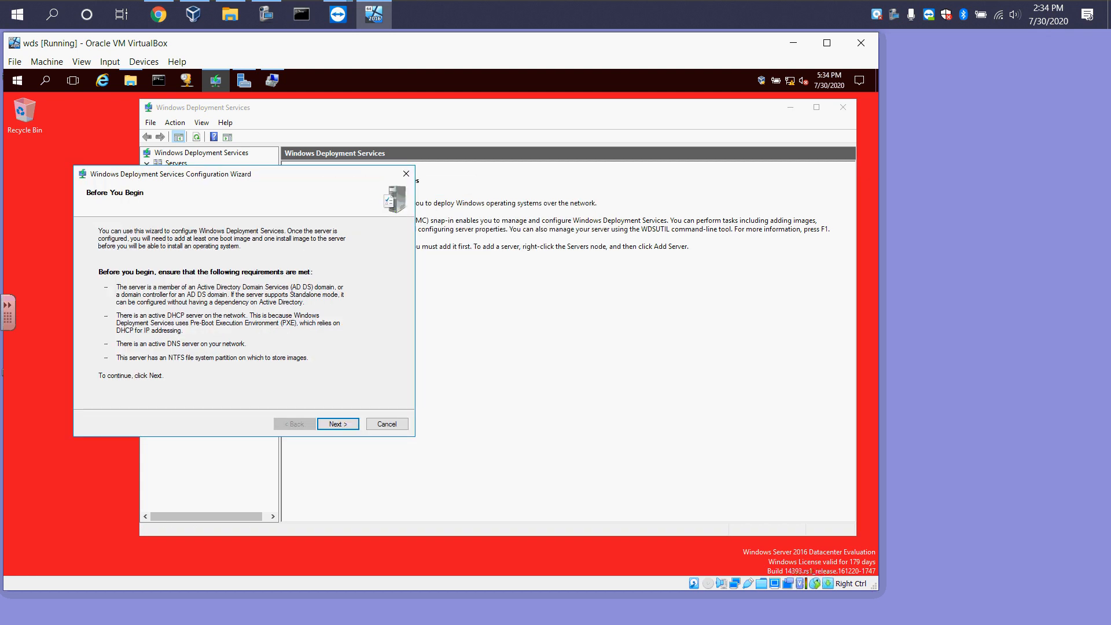
left_click(1090, 588)
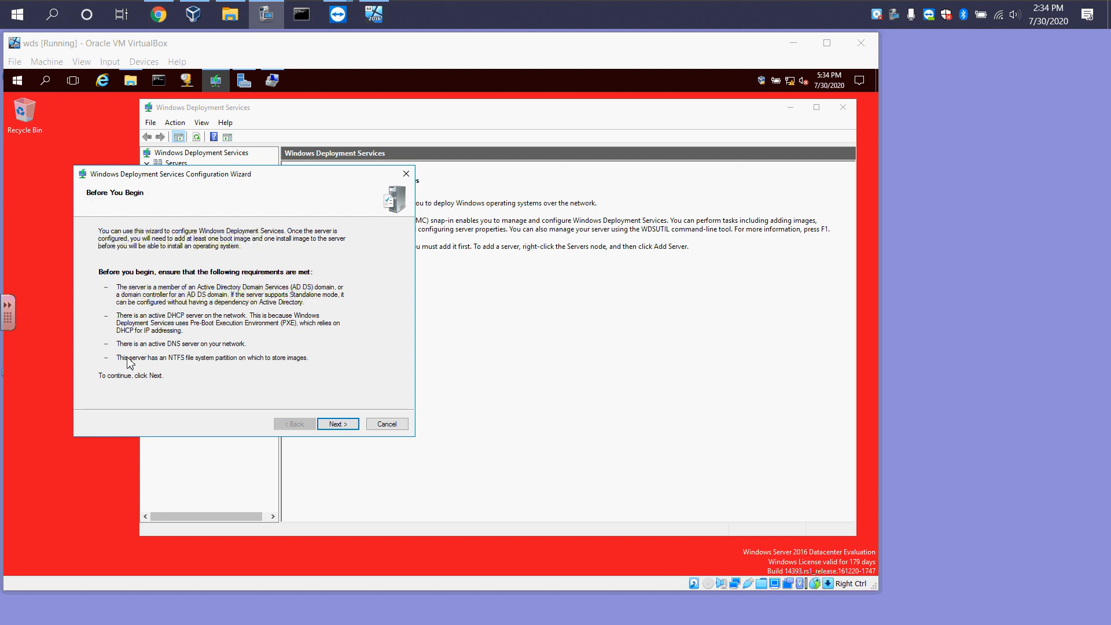
left_click(338, 427)
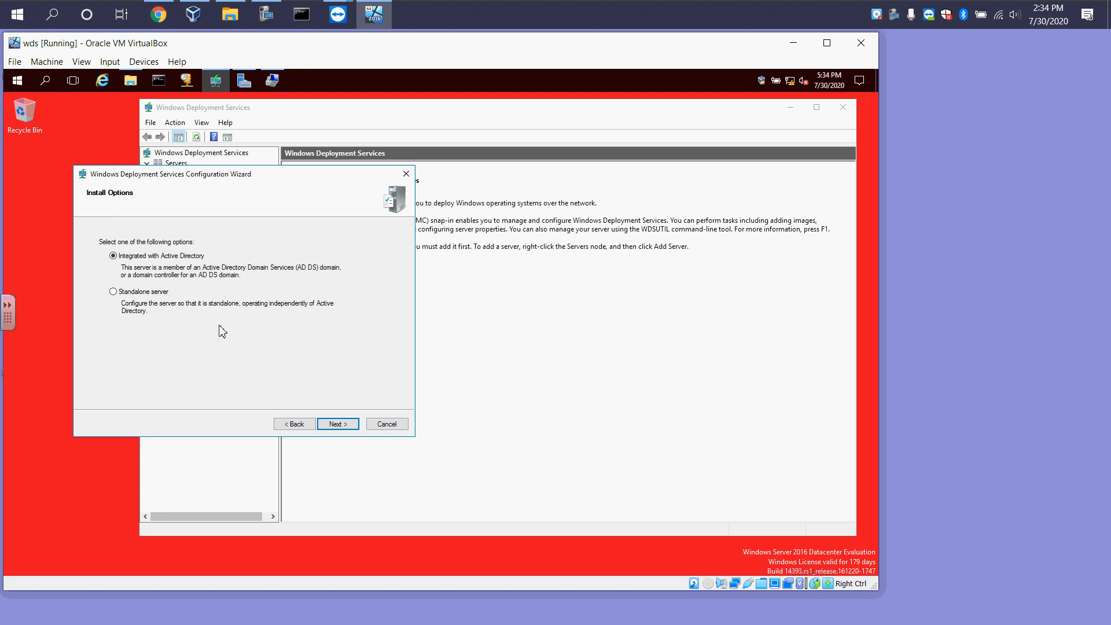
left_click(338, 424)
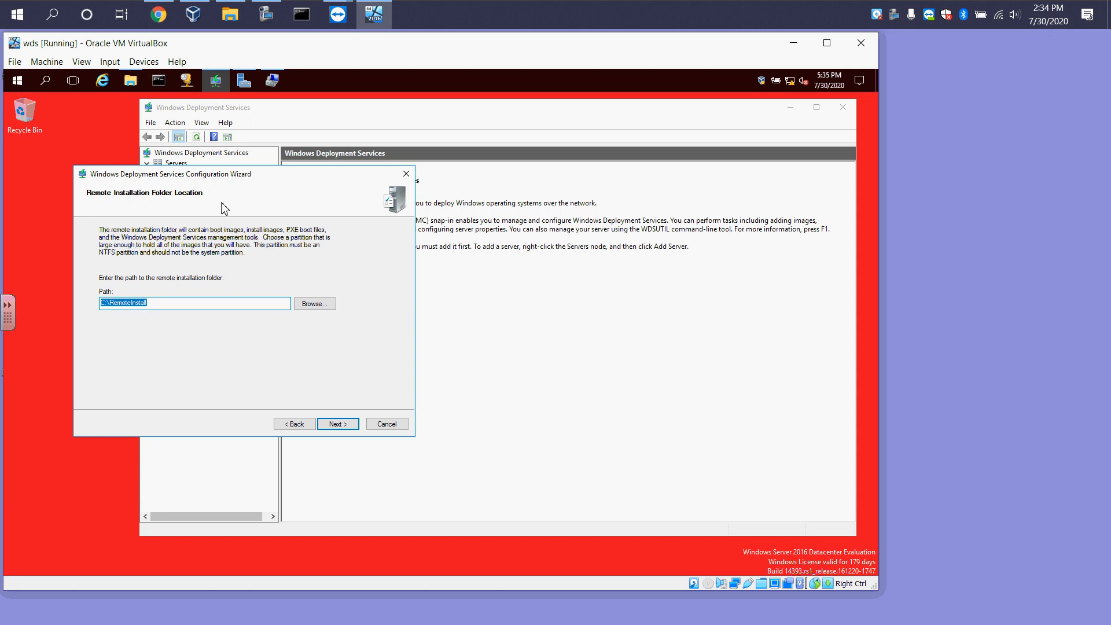
Set the remote installation folder path to E:\RemoteInstall on the Deployments drive
left_click(124, 80)
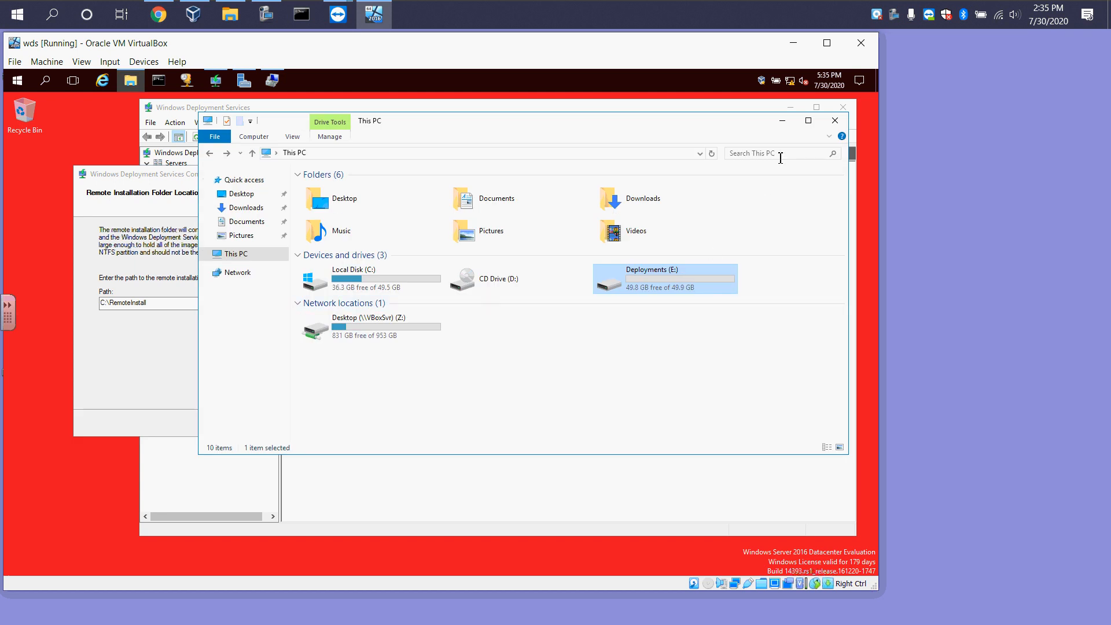
left_click(782, 120)
left_click(104, 303)
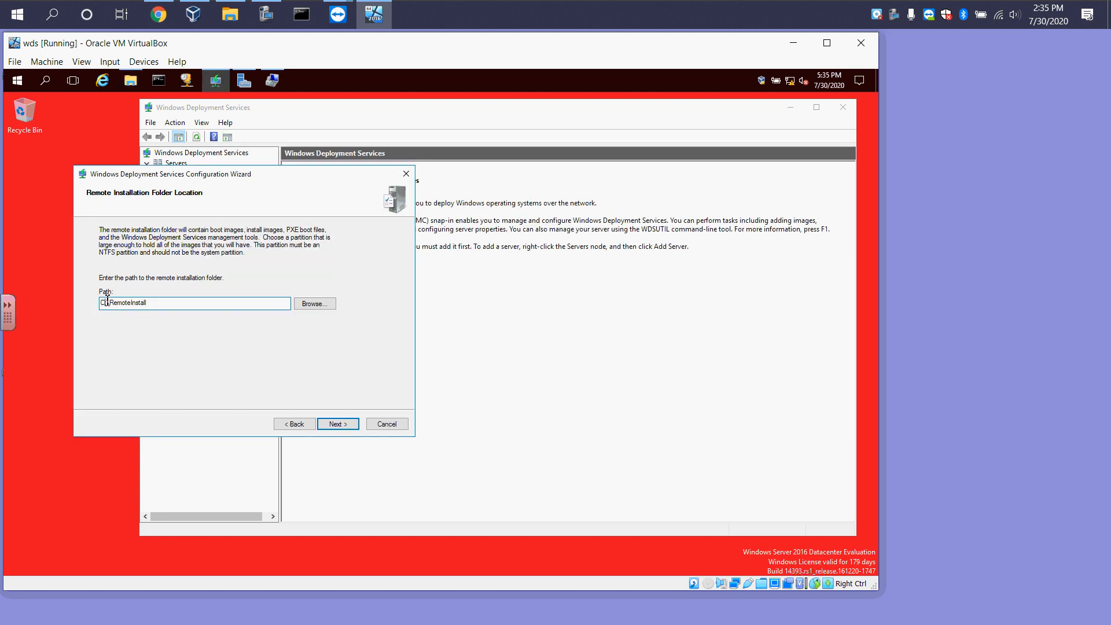
key("BackSpace")
key("BackSpace")
type("e")
left_click(337, 424)
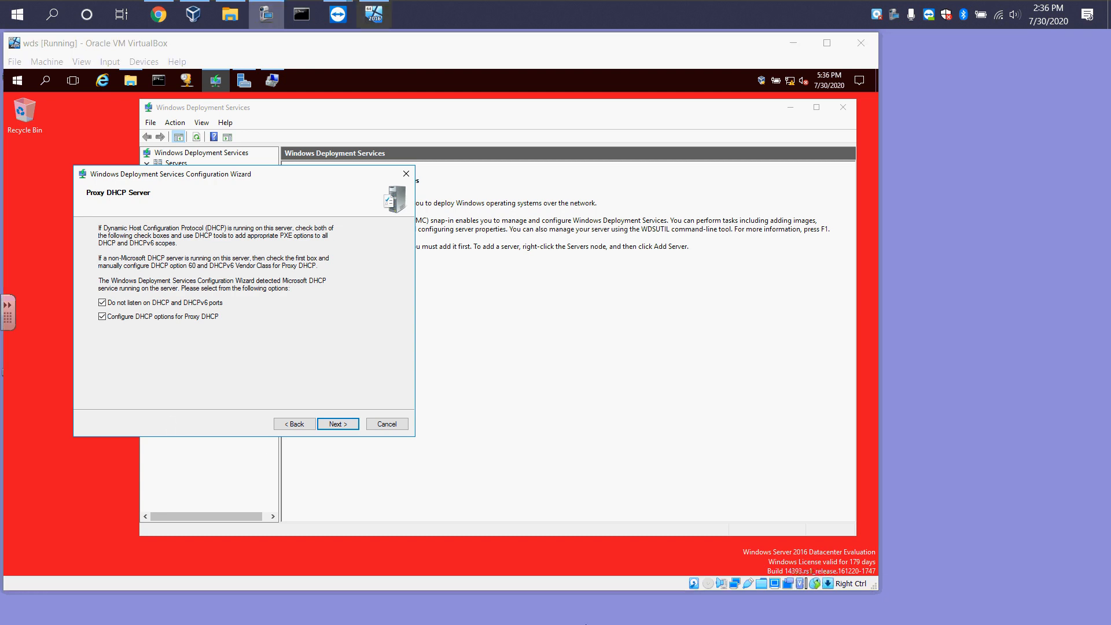
Set the PXE server to respond to all client computers (known and unknown) and complete the configuration wizard
left_click(338, 426)
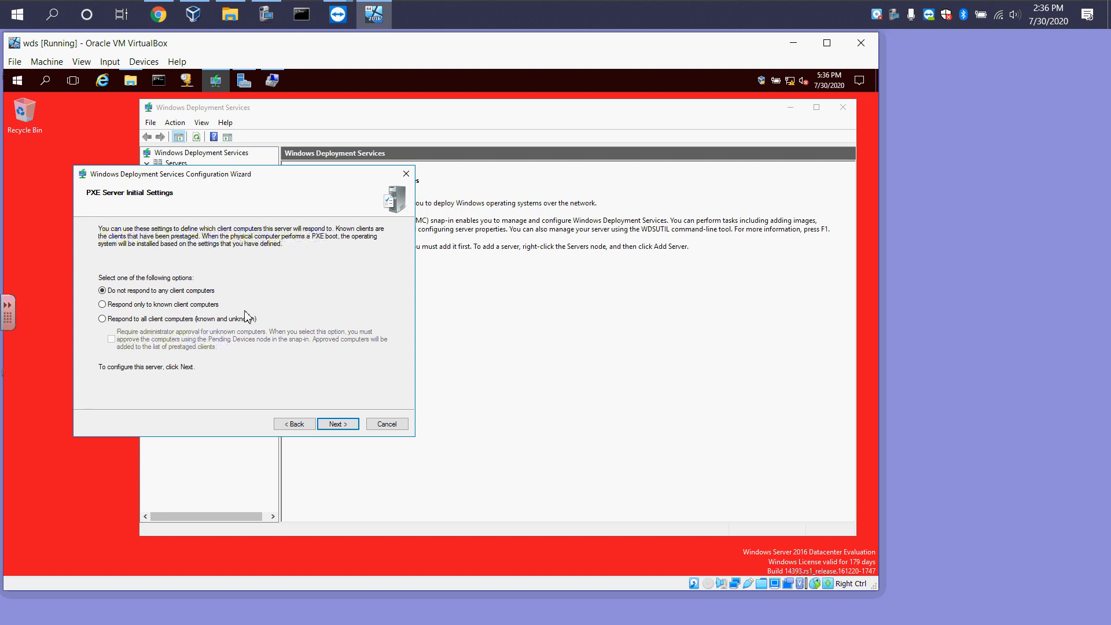
left_click(116, 319)
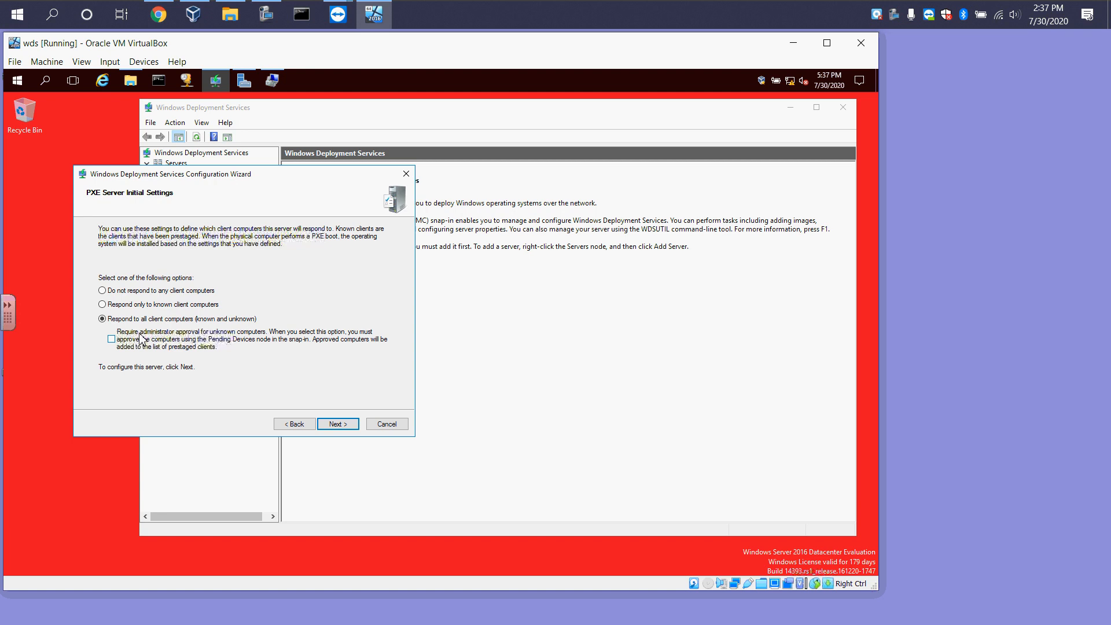
left_click(338, 424)
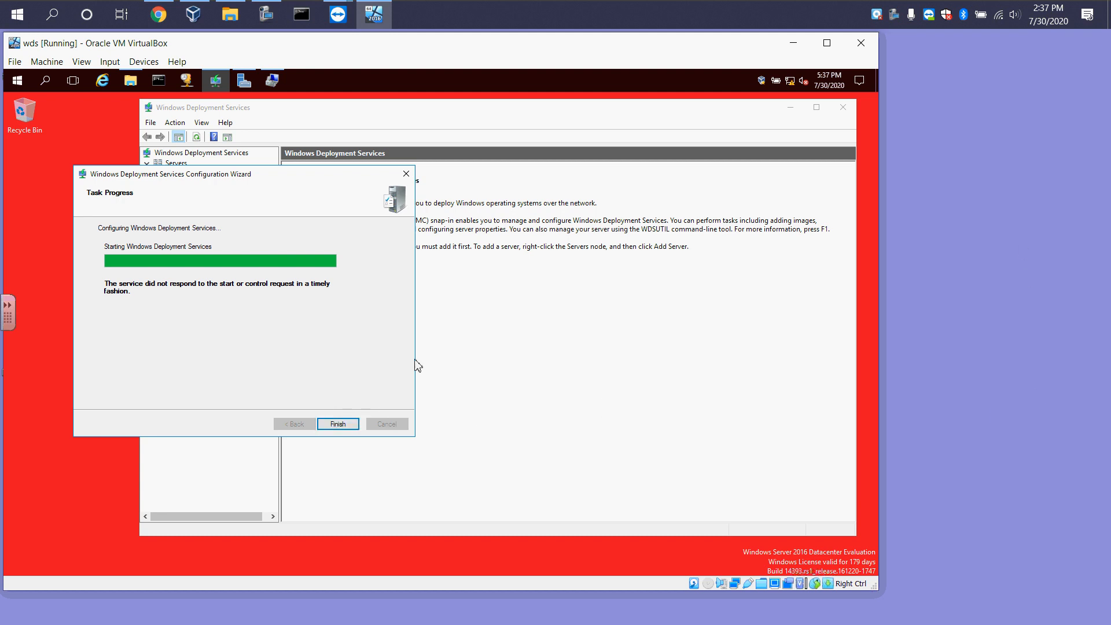
left_click(338, 425)
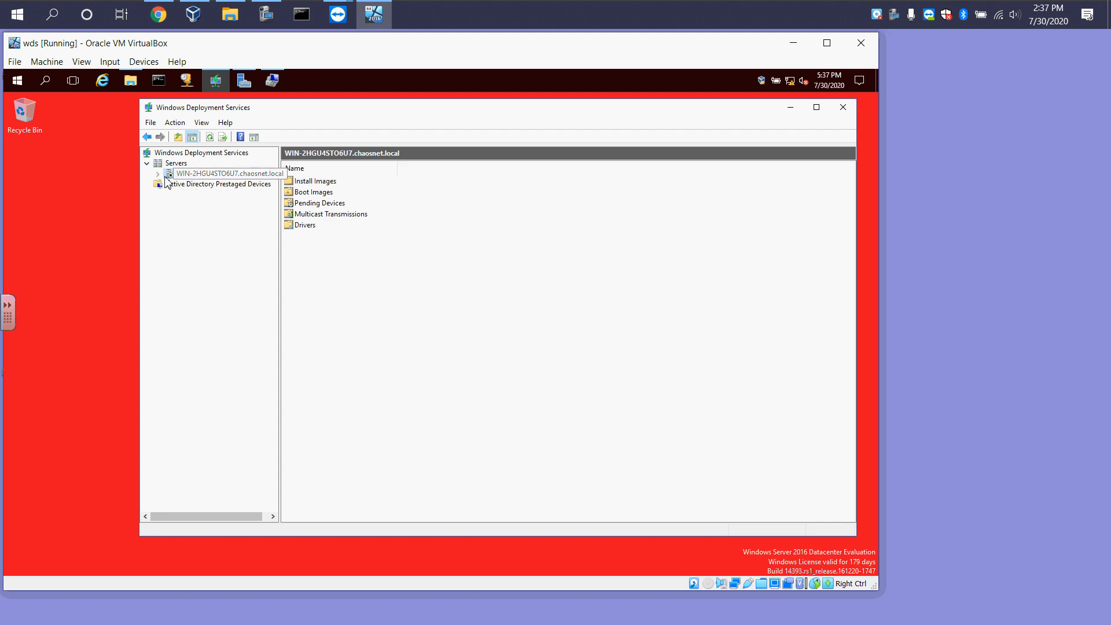
Start the Windows Deployment Services server and acknowledge the confirmation
right_click(184, 174)
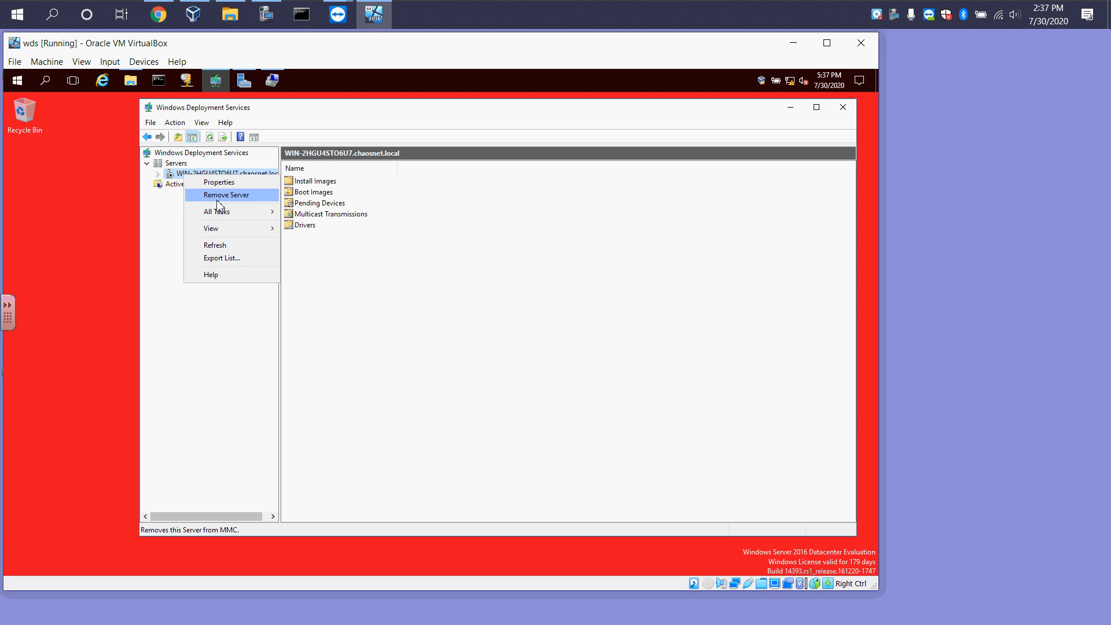
mouse_move(240, 218)
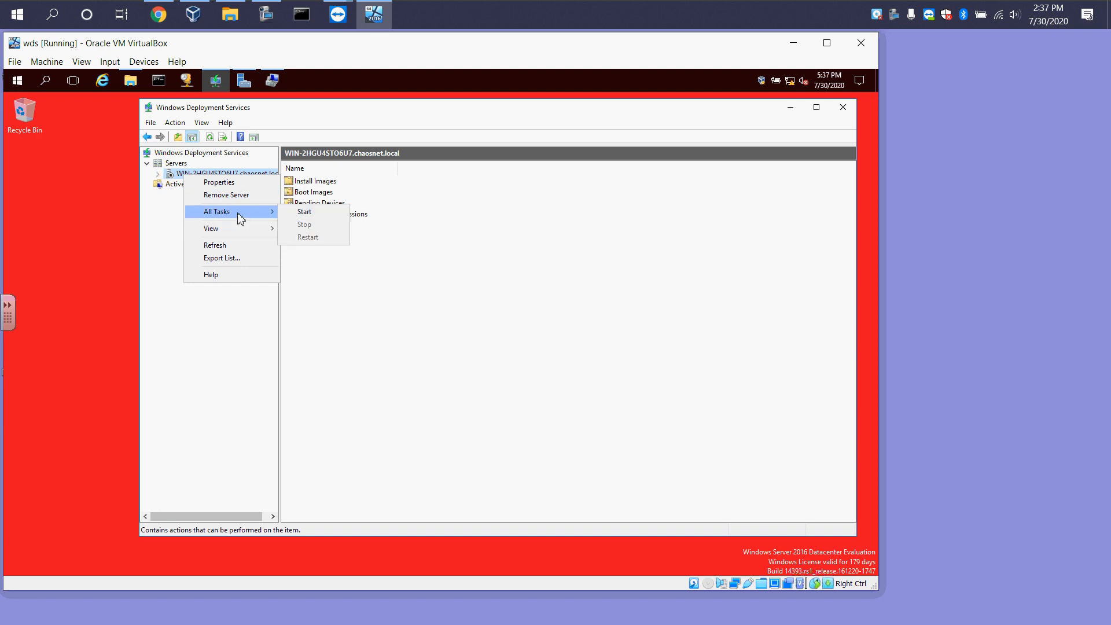
left_click(305, 212)
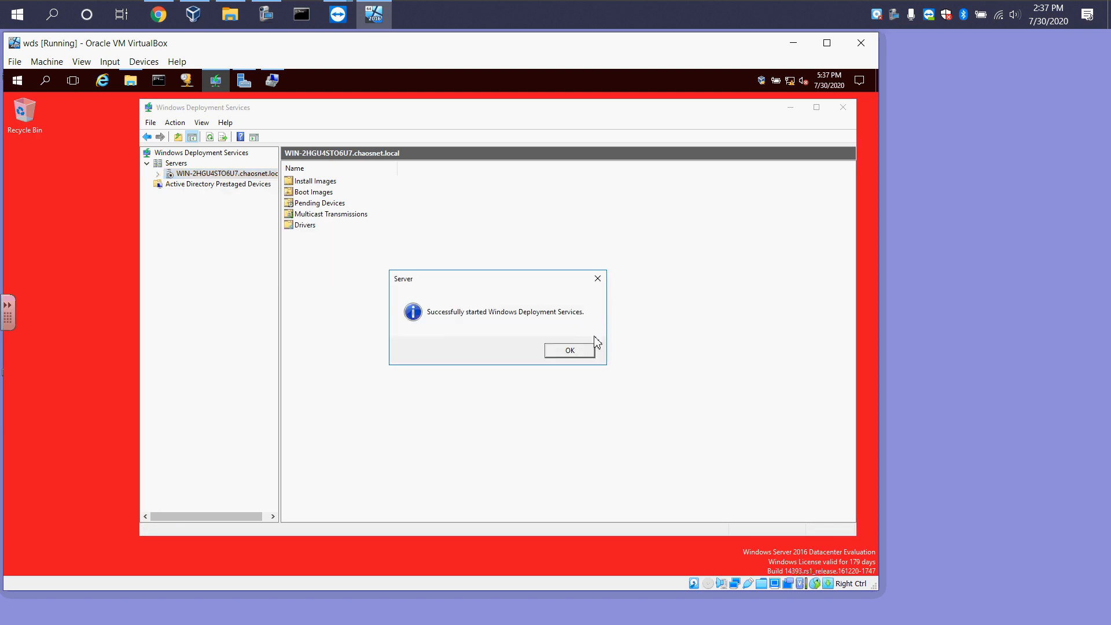
left_click(572, 351)
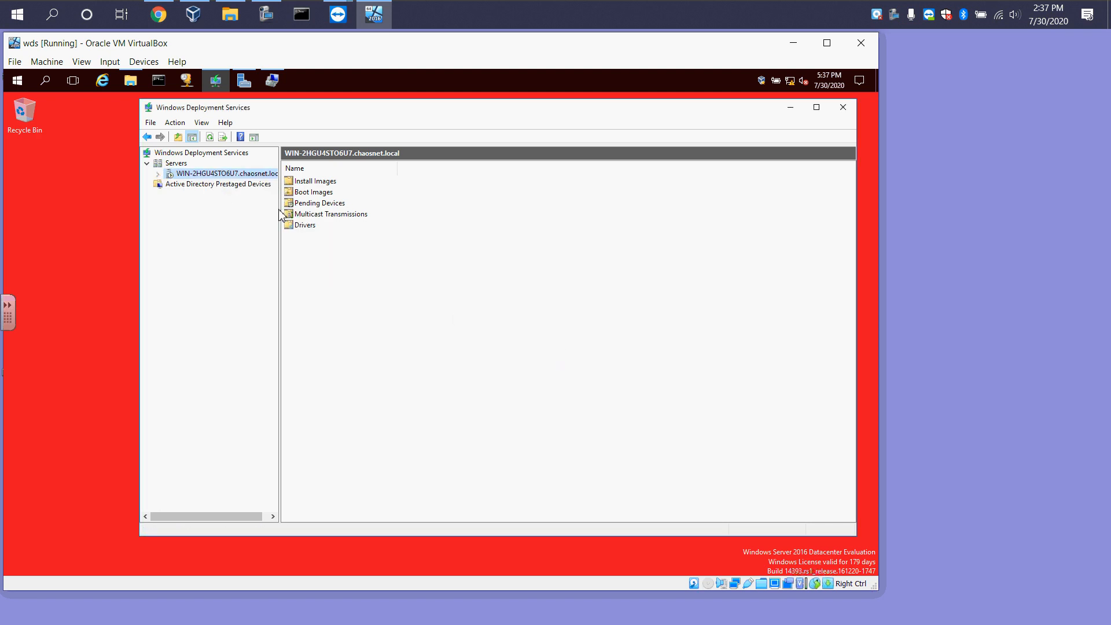
Examine the RemoteInstall folder structure created on the Deployments drive
left_click(158, 174)
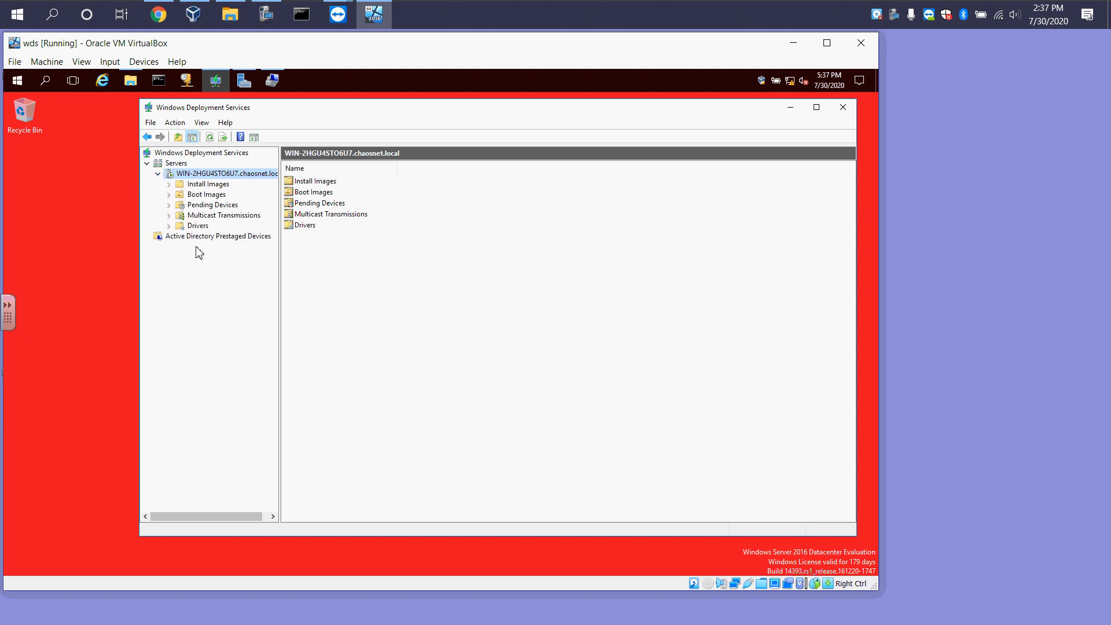
left_click(132, 81)
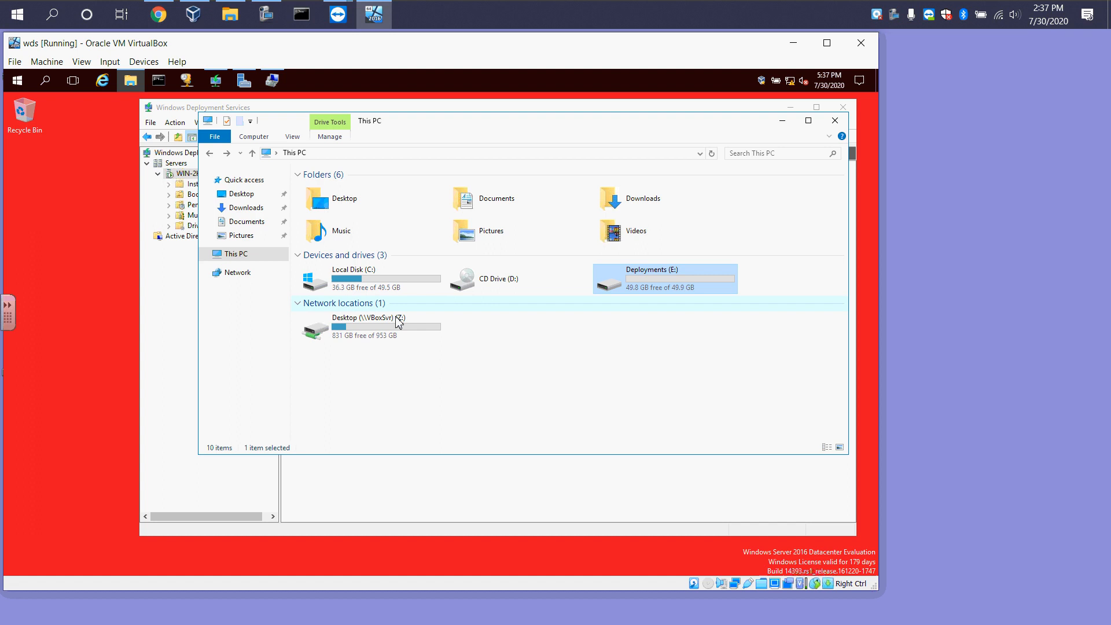
double_click(640, 278)
double_click(337, 192)
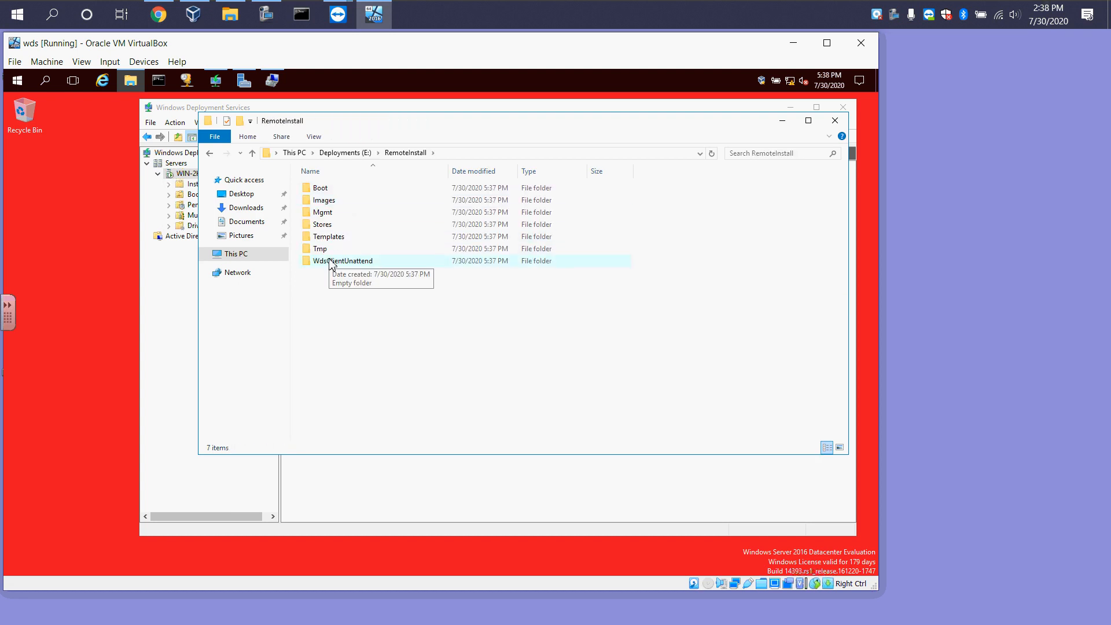
left_click(324, 193)
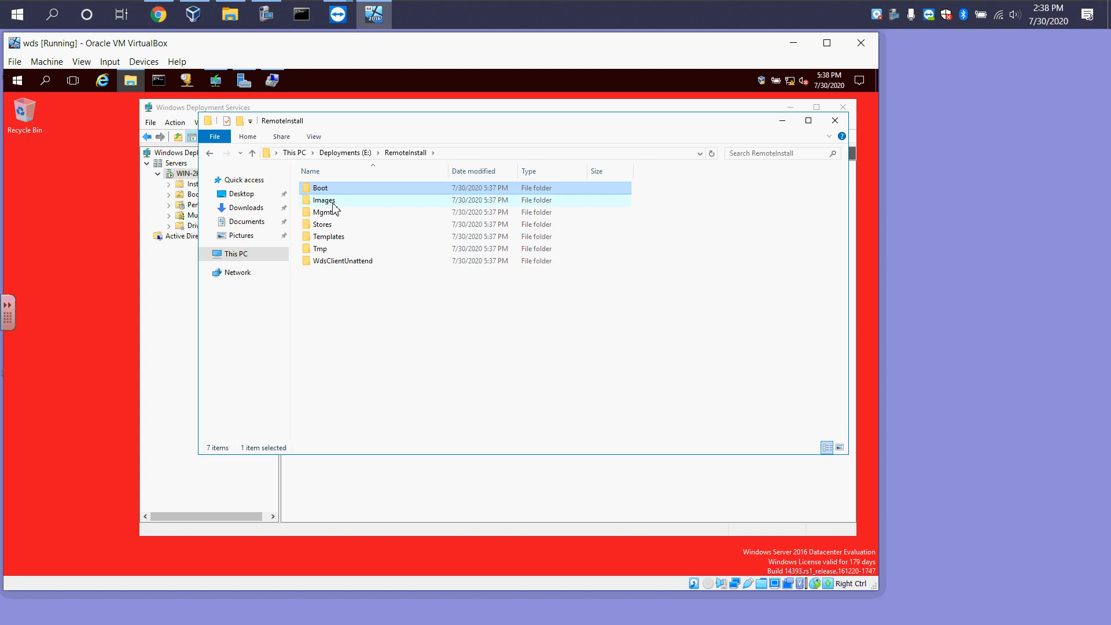
double_click(333, 200)
left_click_drag(407, 137, 294, 215)
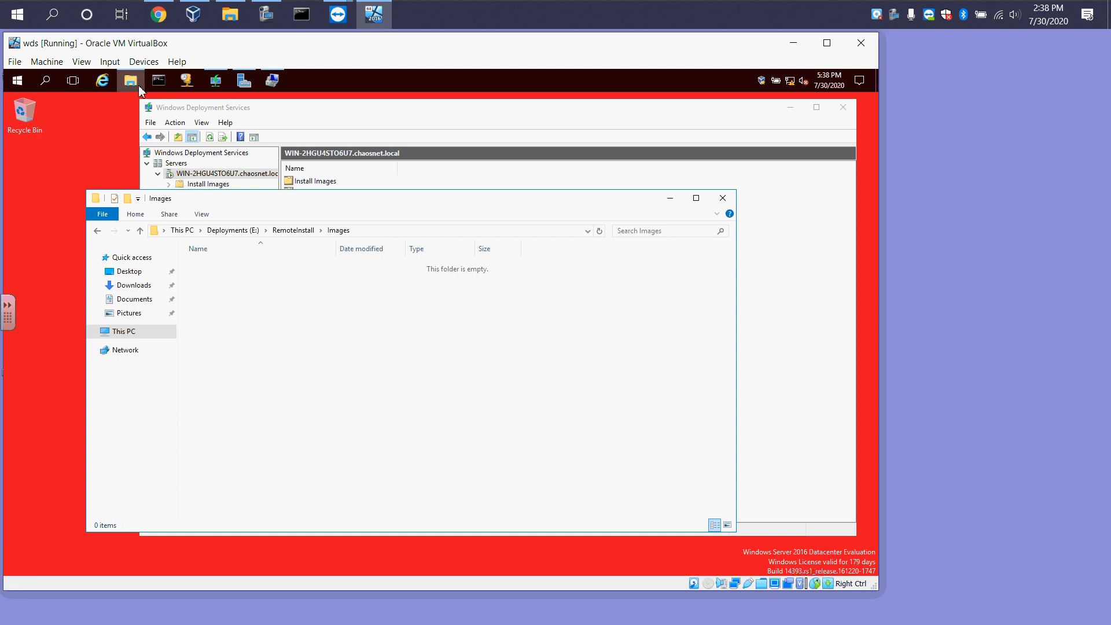
left_click(671, 198)
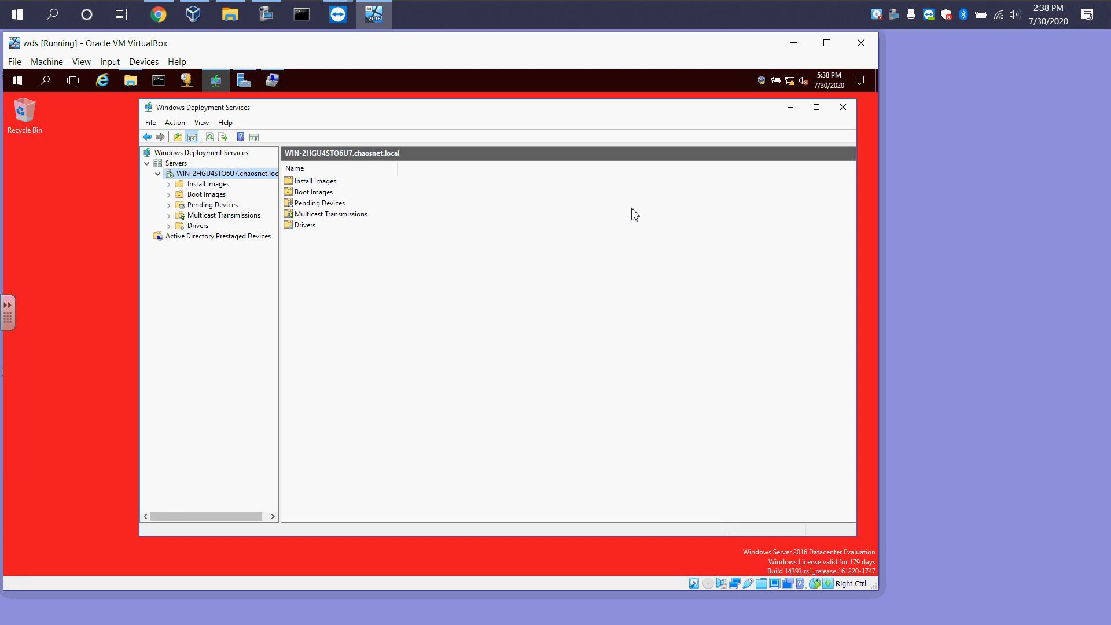
Copy the Win10_2004_EnglishInternational_x64.iso file from the host's Downloads folder
left_click(231, 17)
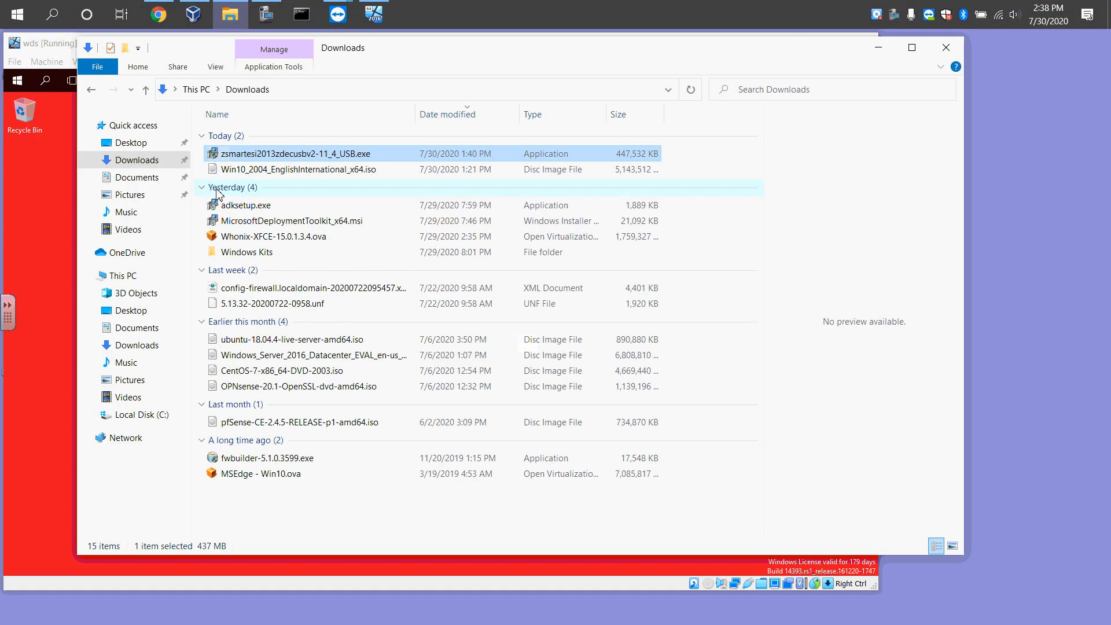
left_click(244, 171)
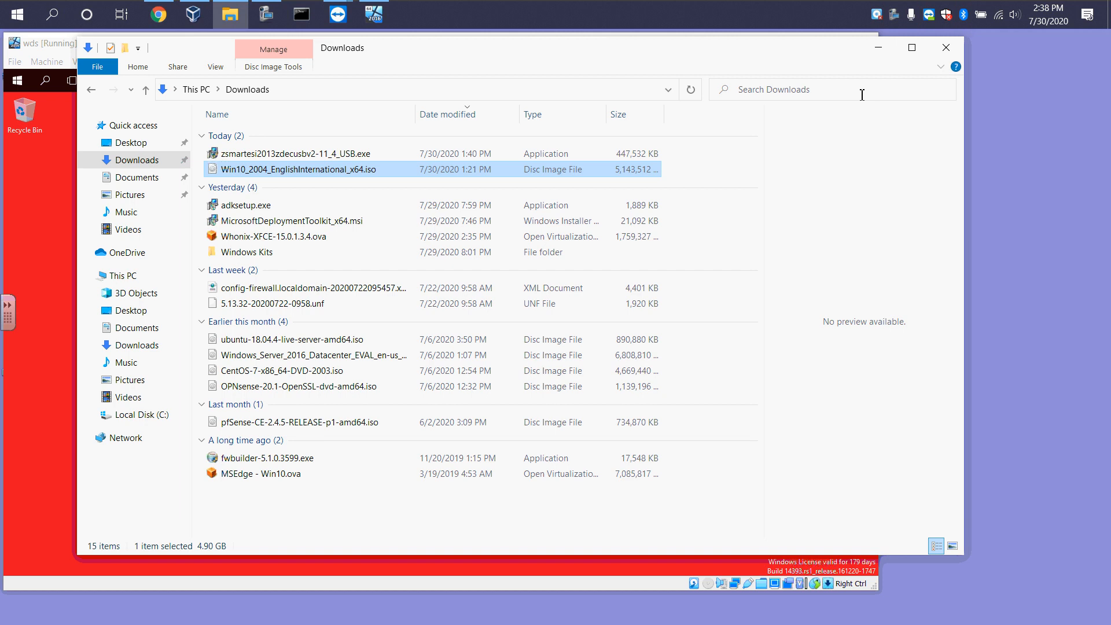
right_click(268, 173)
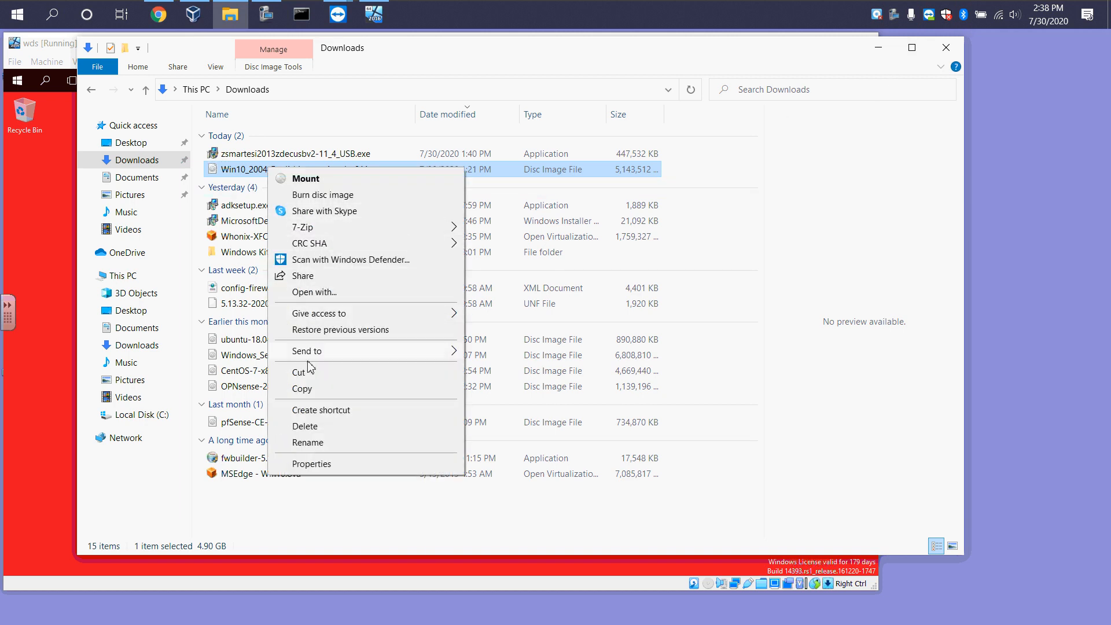
left_click(301, 389)
left_click(877, 47)
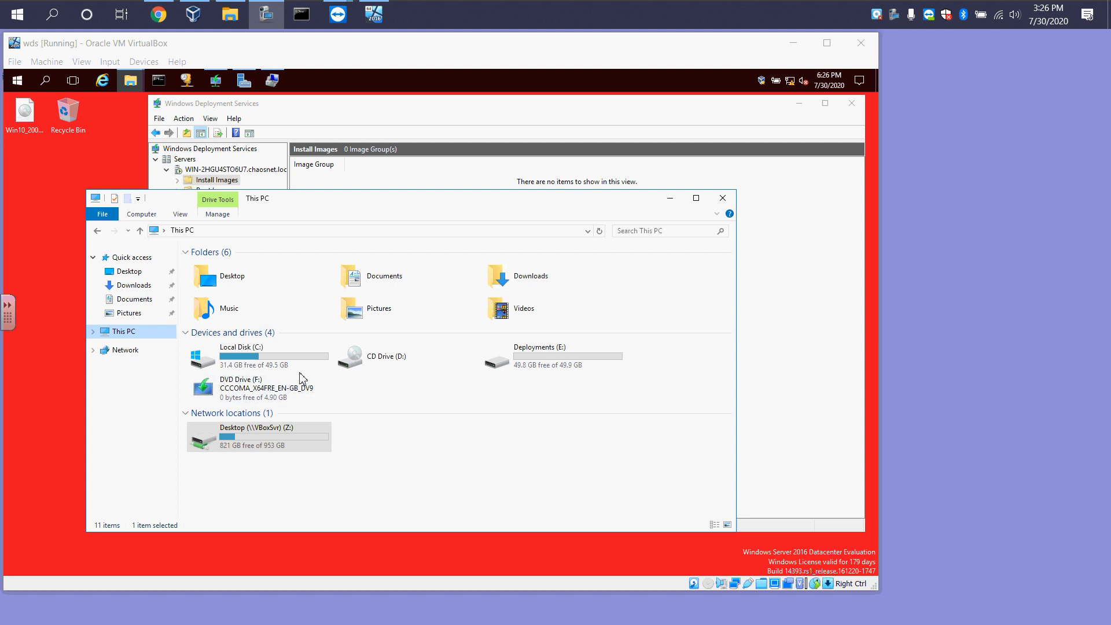
Browse the contents of the mounted Windows 10 DVD drive F:
double_click(246, 389)
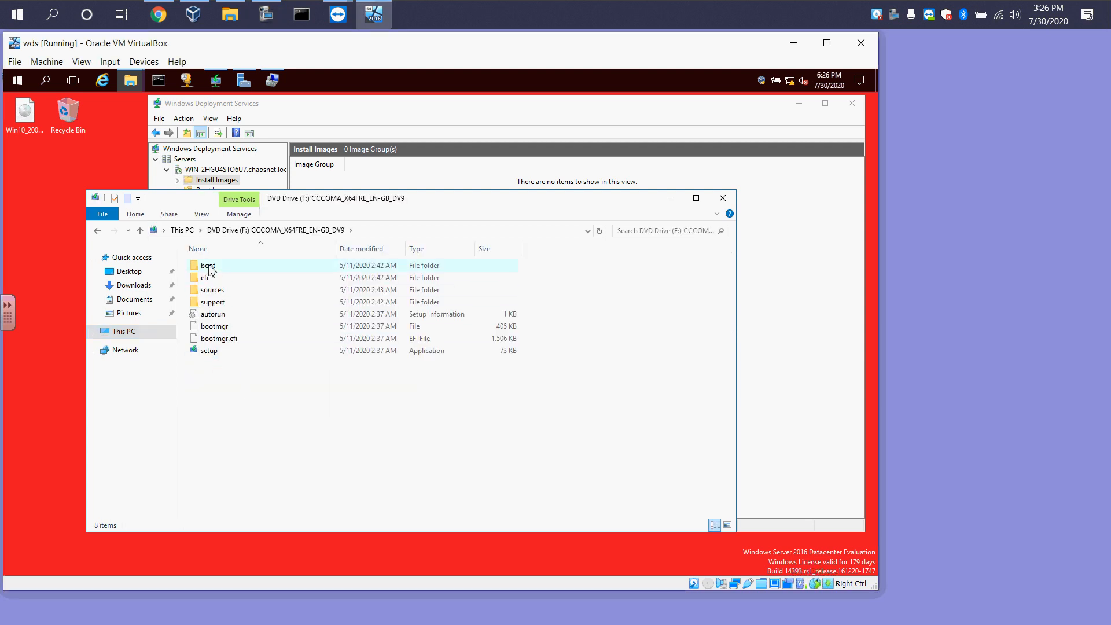
left_click(98, 230)
left_click(670, 198)
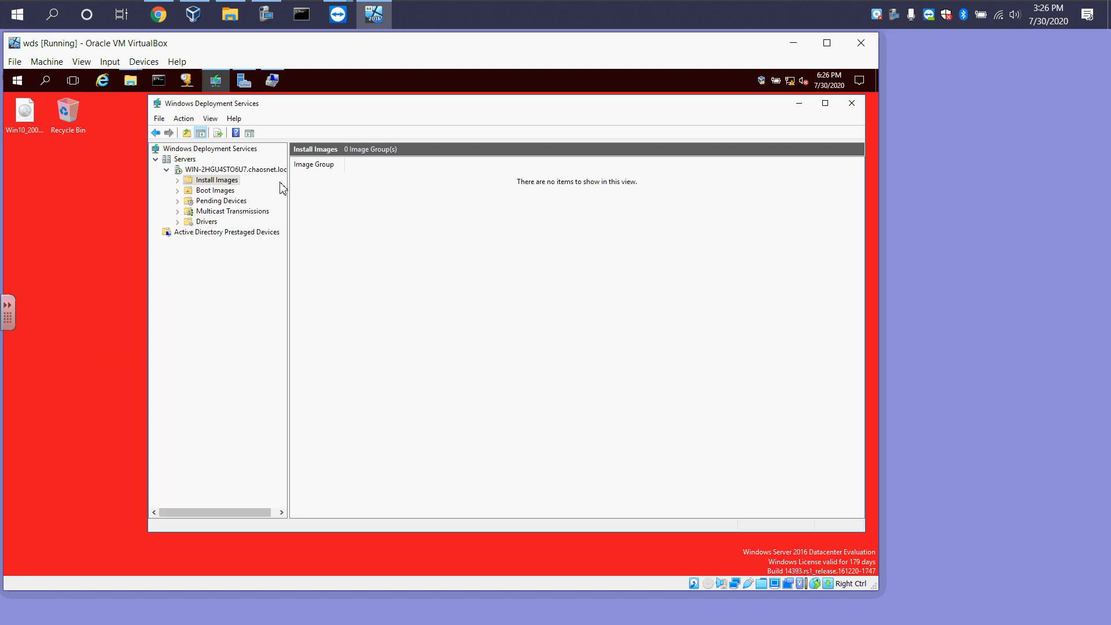
Start adding an install image and create a new image group named Win 10
right_click(221, 184)
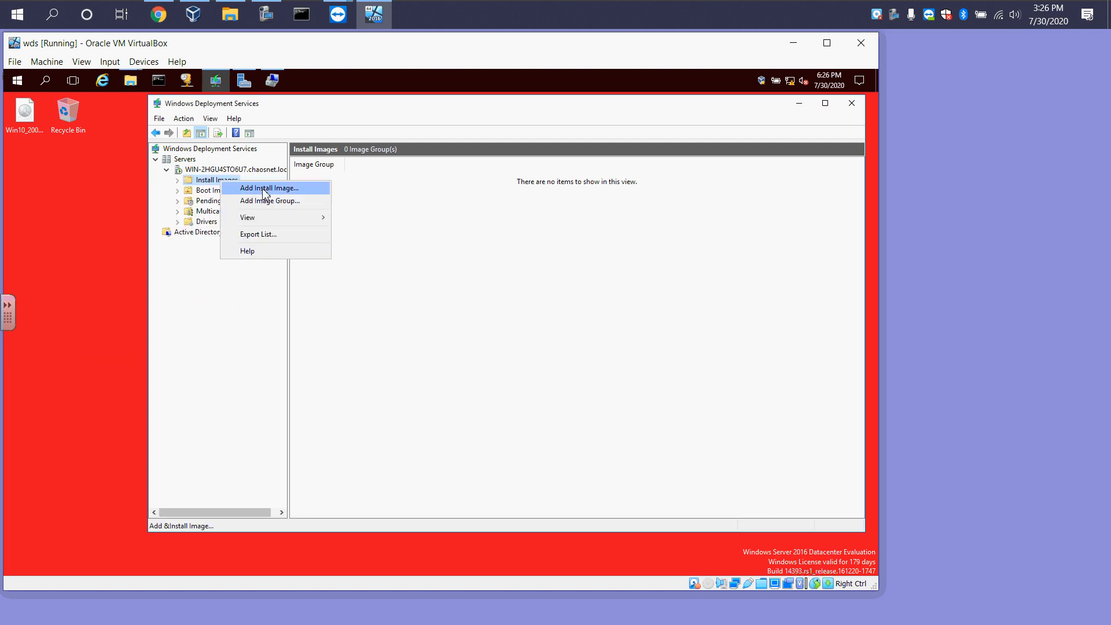
left_click(214, 195)
left_click(215, 195)
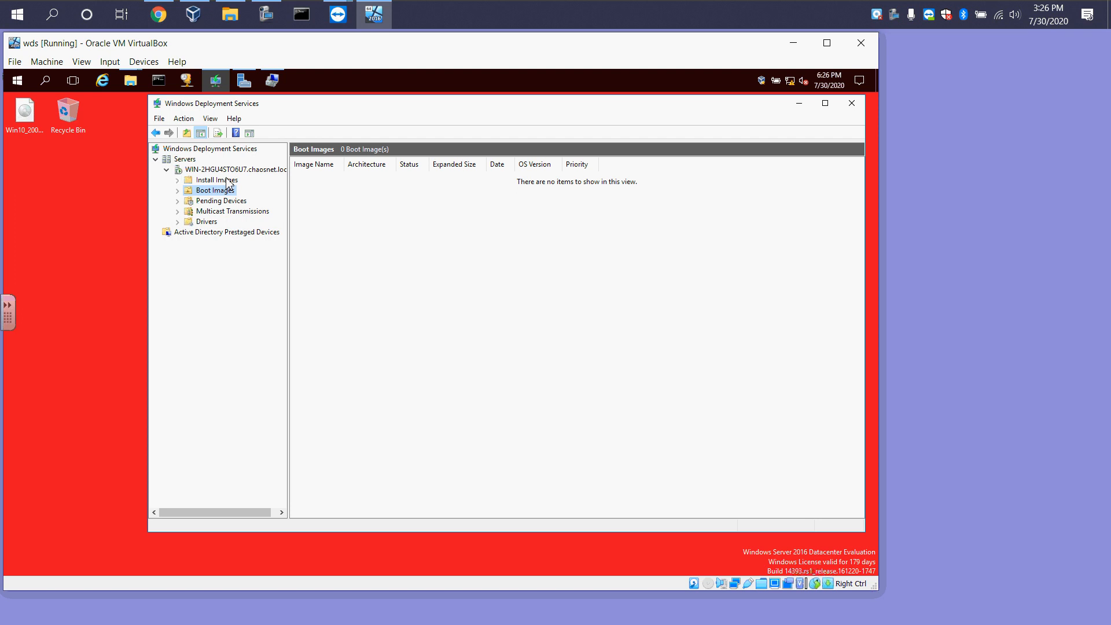
left_click(225, 181)
right_click(226, 184)
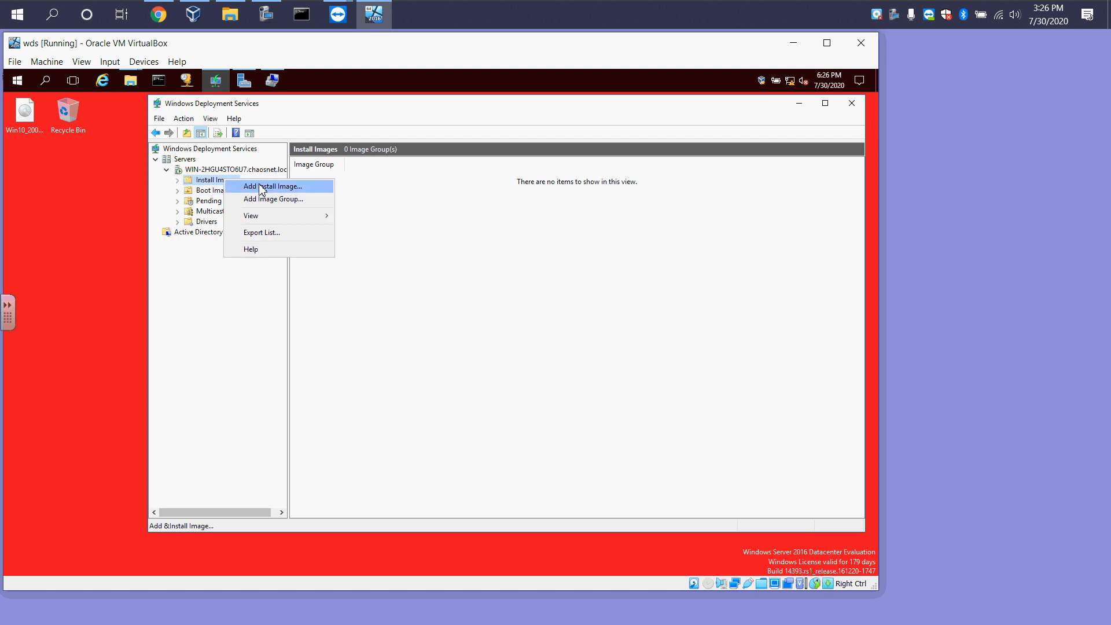
left_click(260, 186)
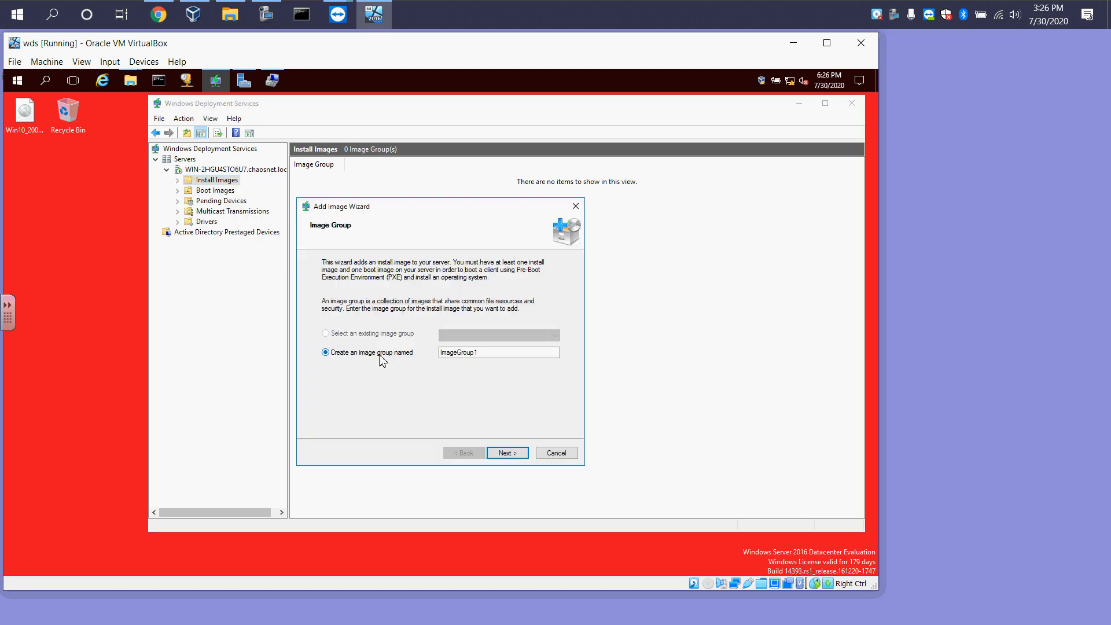
left_click(488, 353)
left_click_drag(489, 353, 418, 357)
type("Win 10")
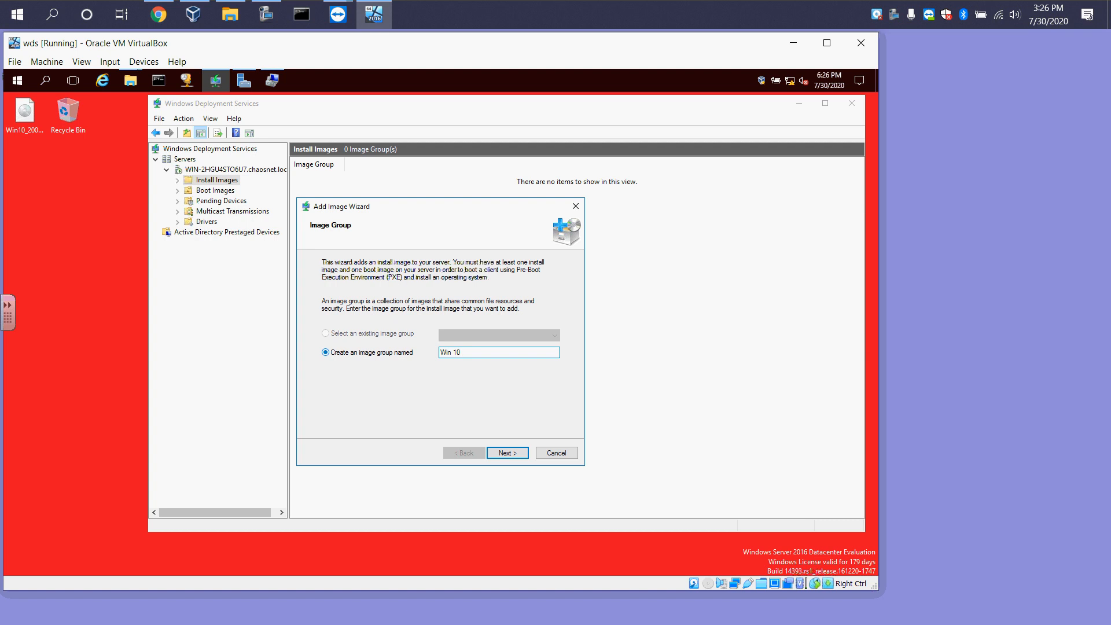
left_click(504, 454)
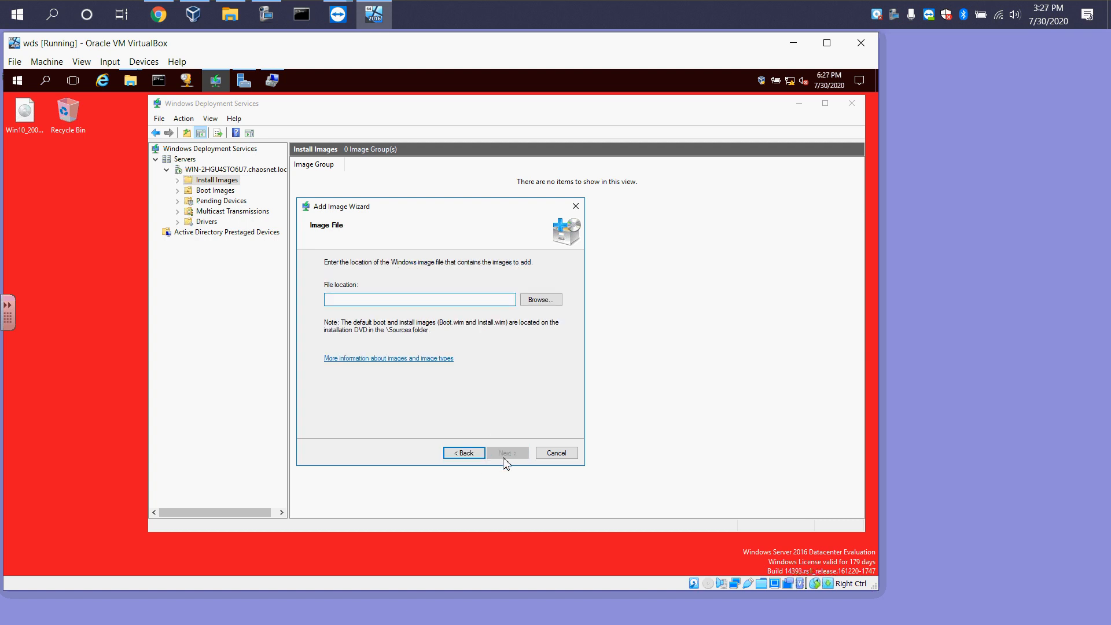
Try to select boot.wim from the DVD's sources folder as the install image file
left_click(544, 301)
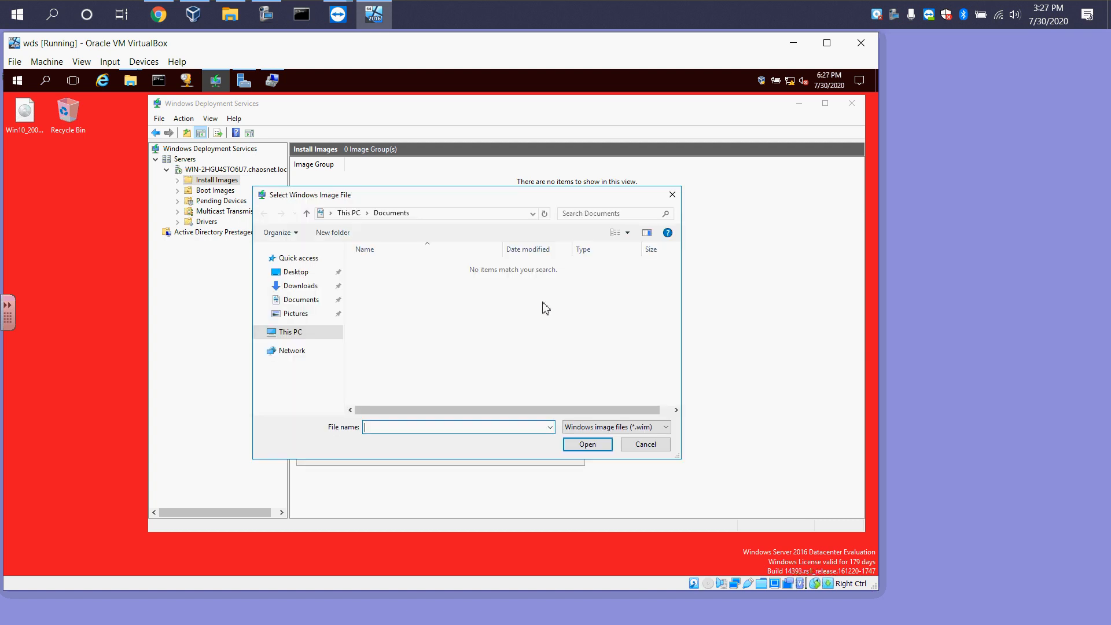
left_click(292, 334)
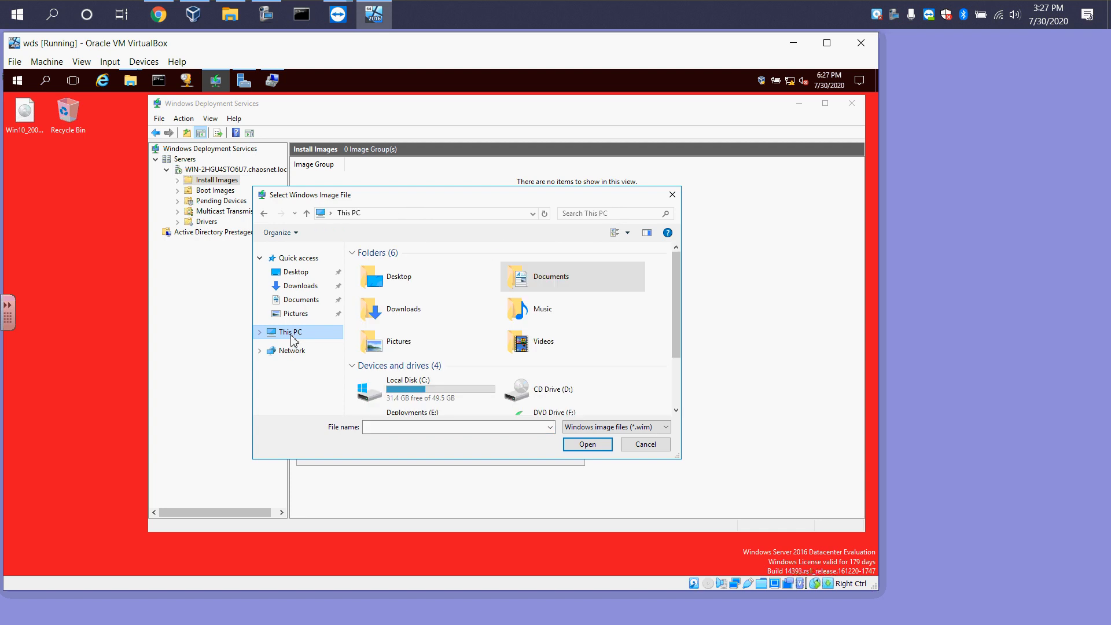
scroll(547, 363, "down", 2)
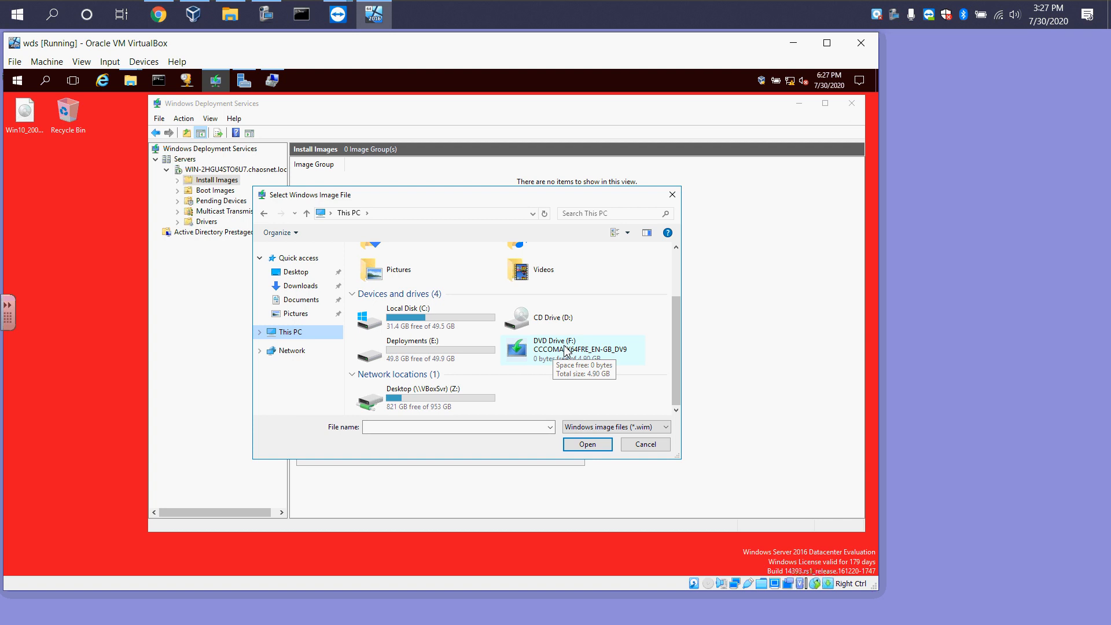
double_click(566, 350)
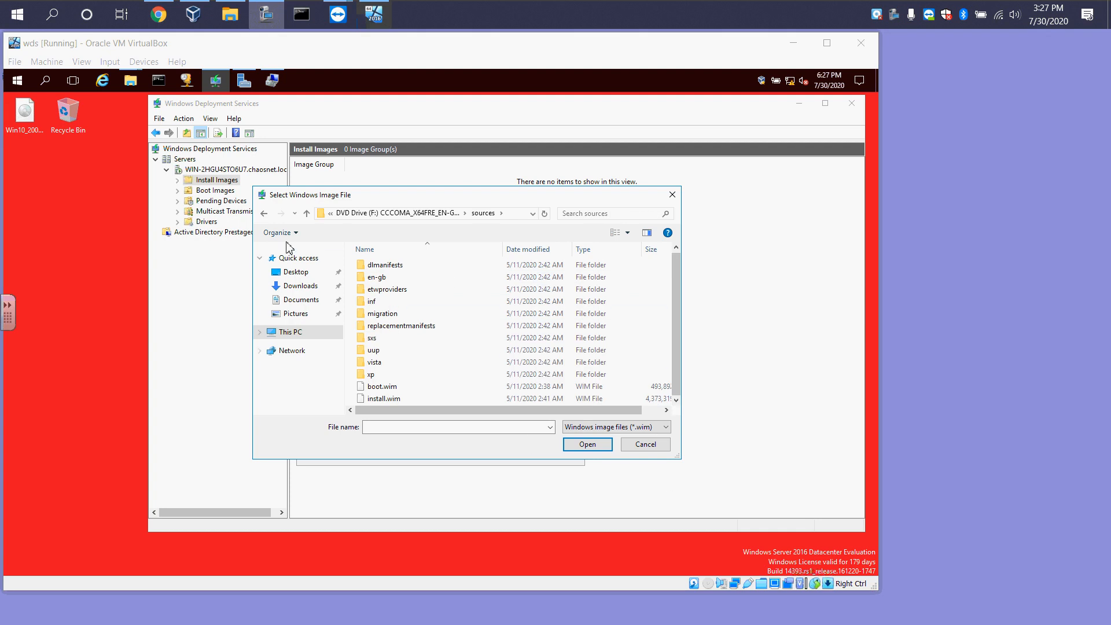
left_click(264, 213)
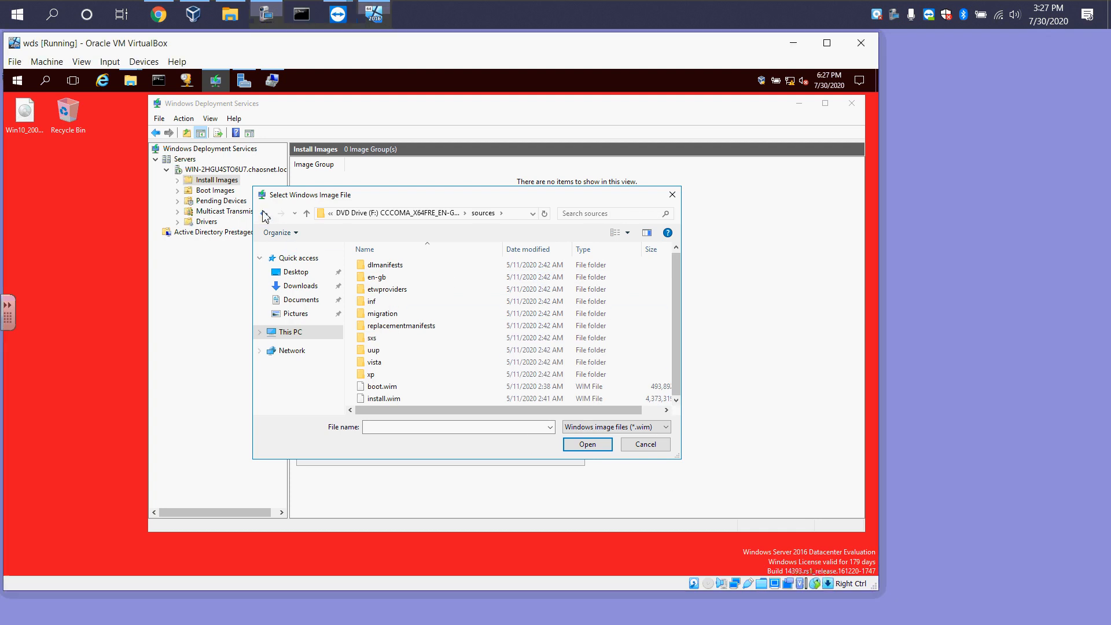
left_click(264, 213)
double_click(405, 289)
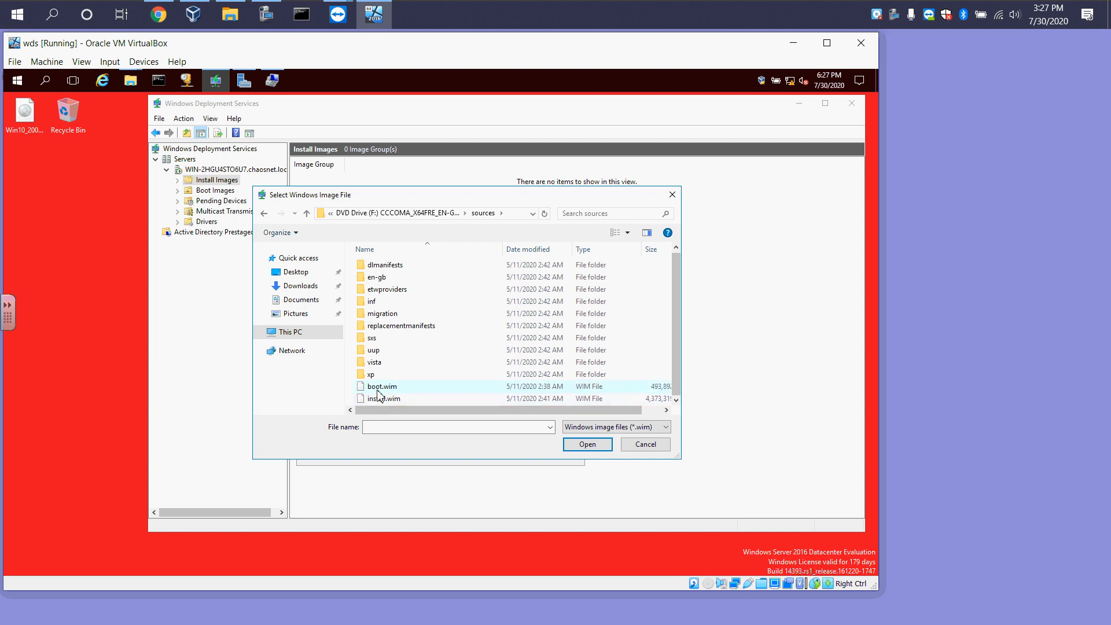
left_click(377, 388)
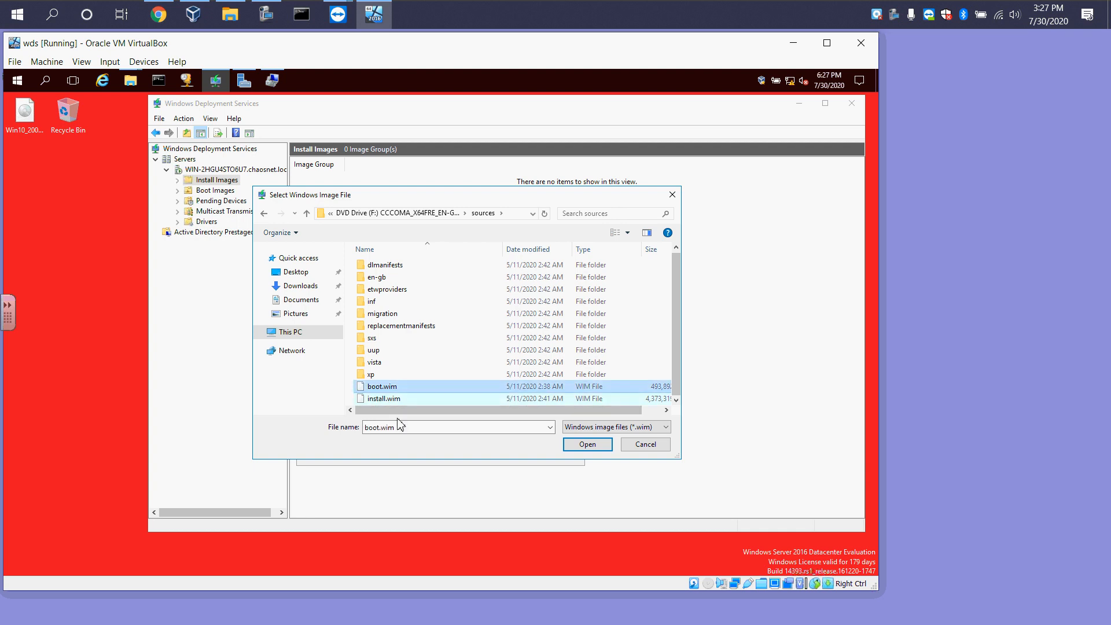
left_click(575, 445)
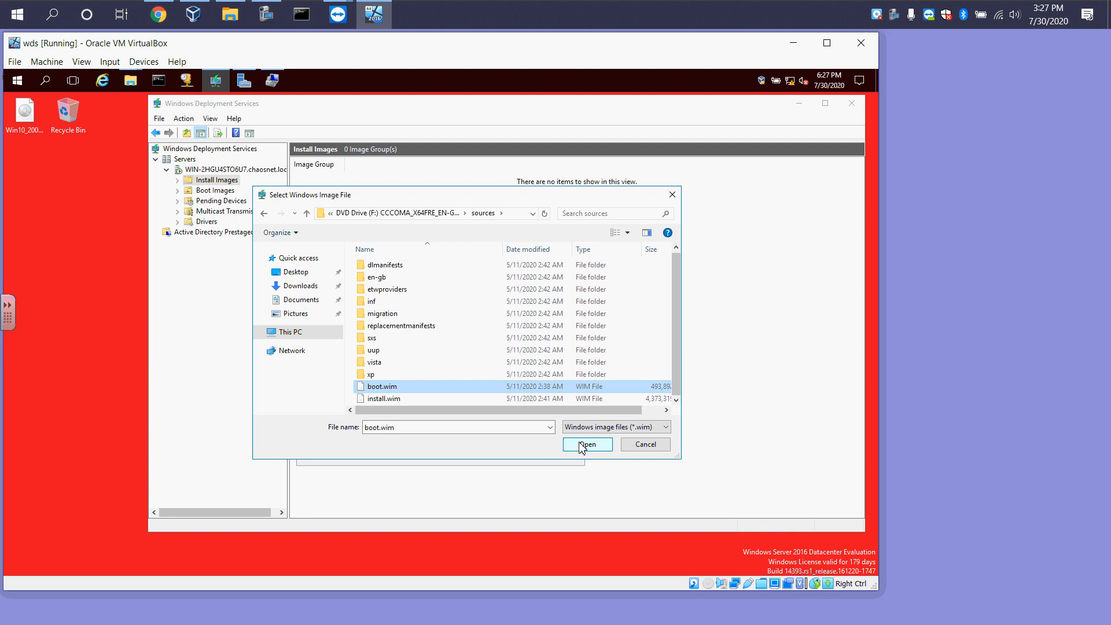
left_click(511, 457)
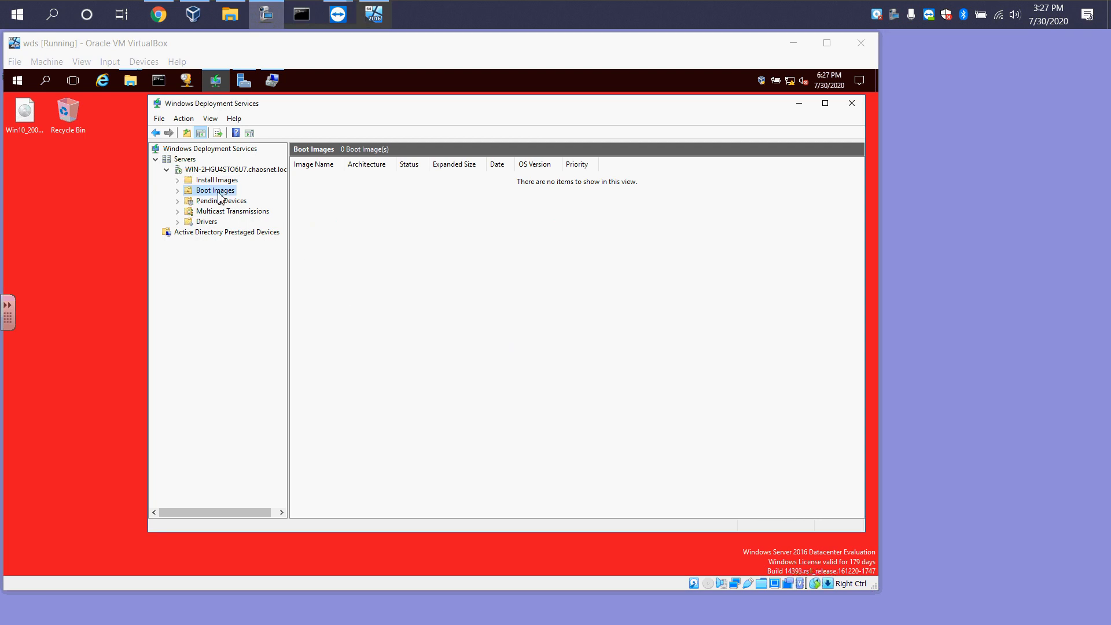
Start adding a boot image and select boot.wim from the DVD's sources folder as the image file
right_click(221, 195)
left_click(251, 198)
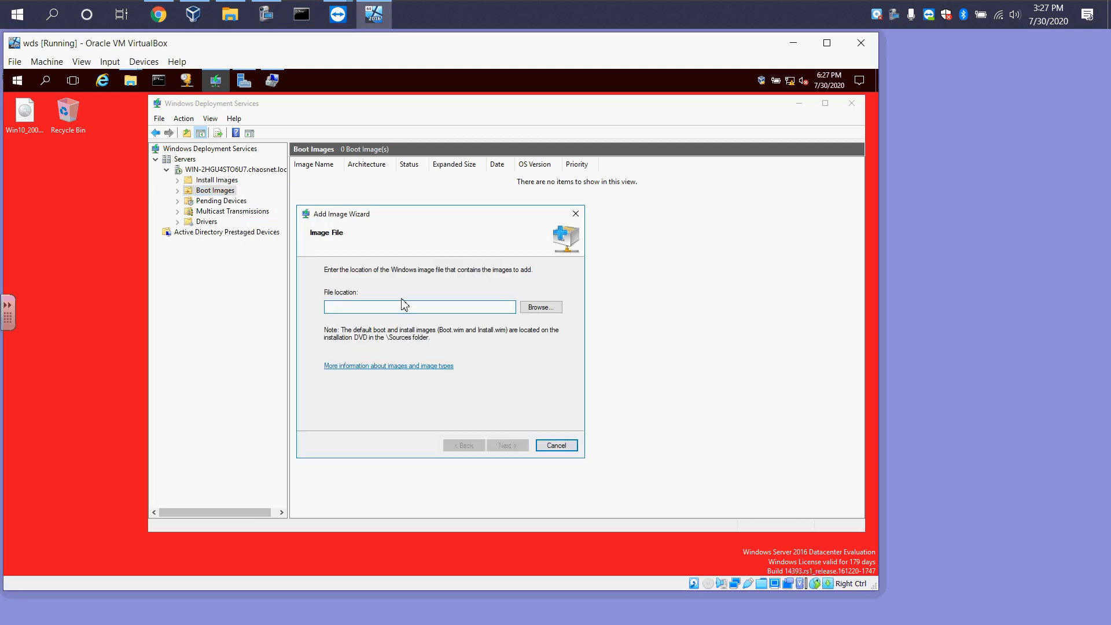
left_click(548, 311)
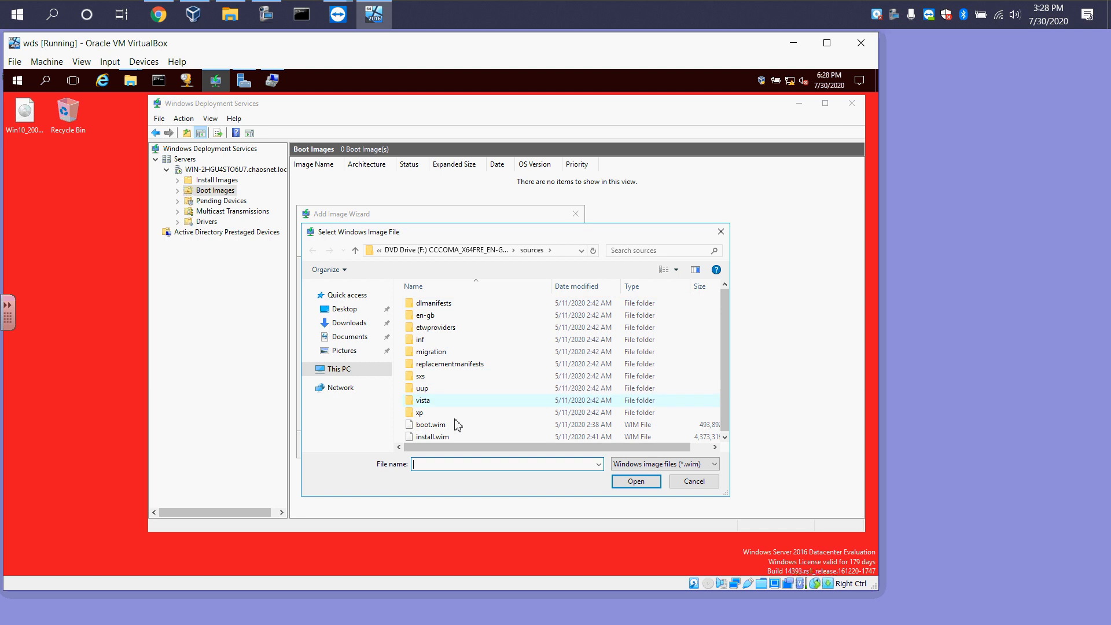
left_click(432, 426)
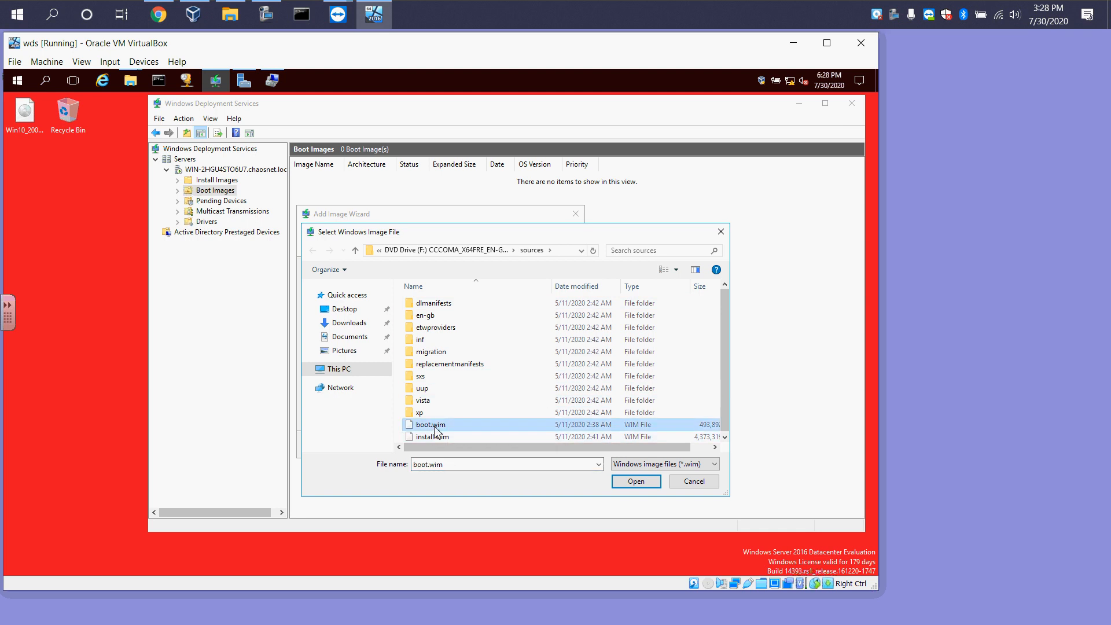
left_click(637, 483)
left_click(506, 447)
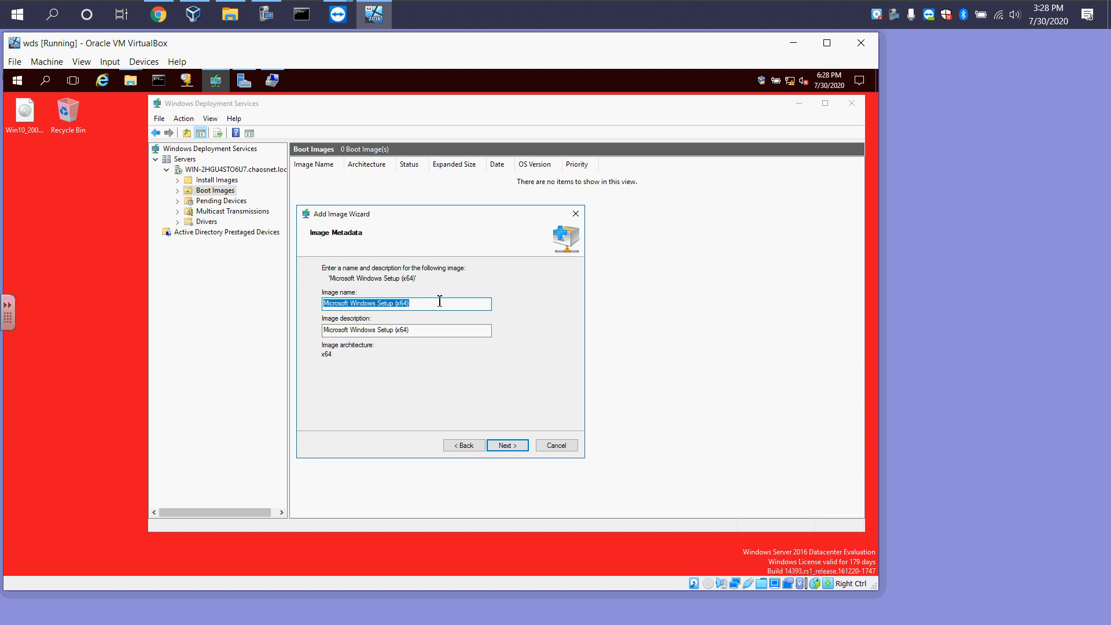
Name the boot image Win 10 Pro x 64, copy that name into the description, and finish adding it
type("Win 10")
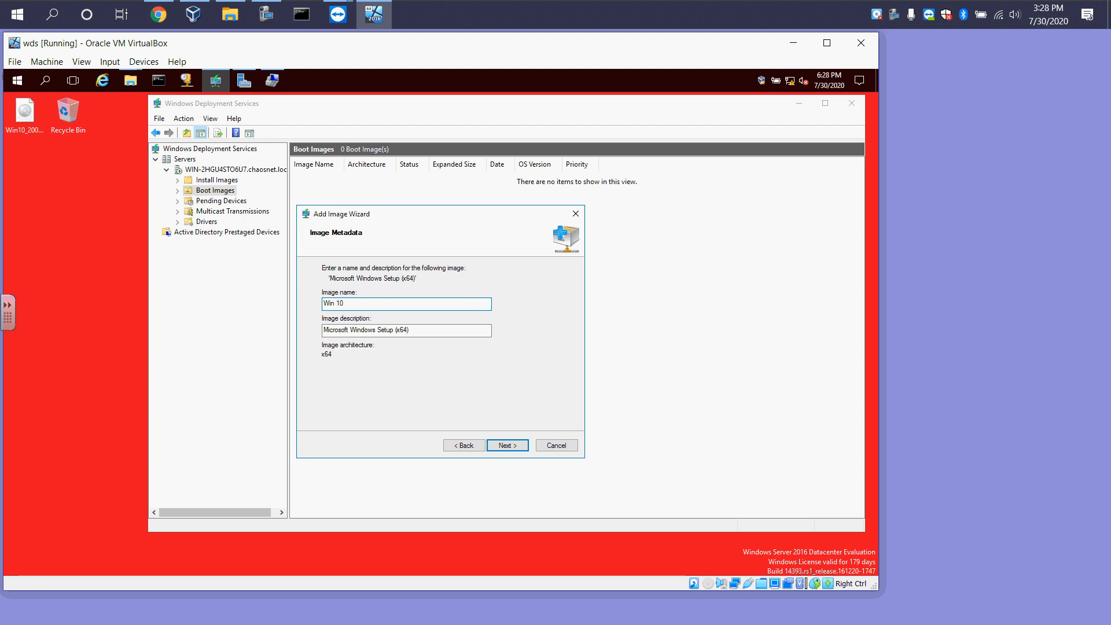
type(" Pro x 64")
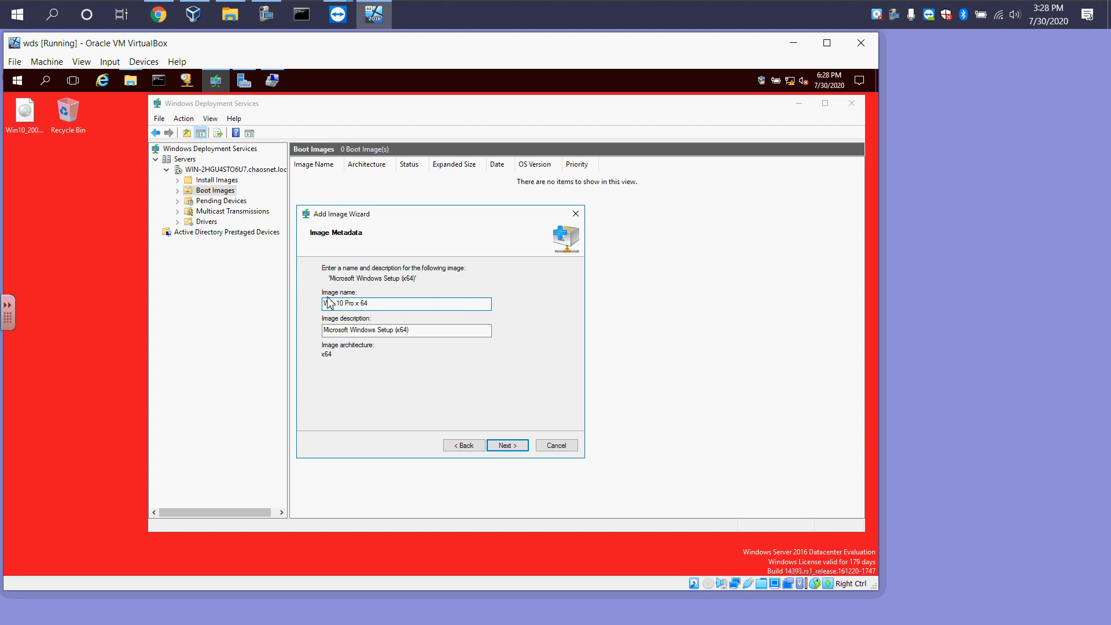
left_click_drag(373, 306, 316, 307)
key("ctrl+c")
left_click_drag(431, 332, 299, 334)
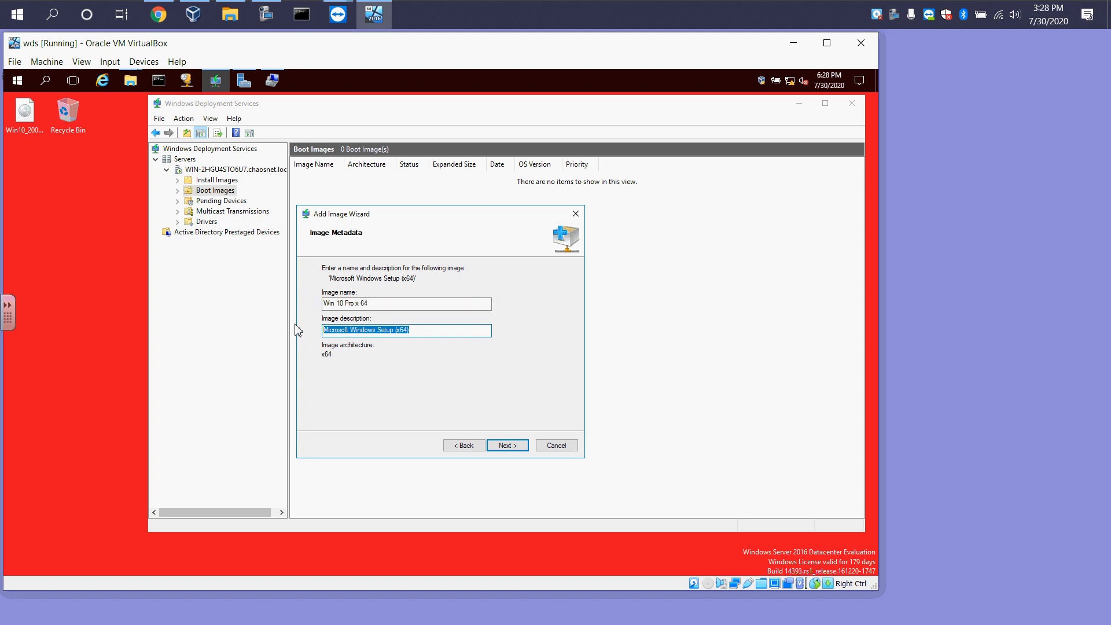
key("ctrl+v")
left_click(504, 447)
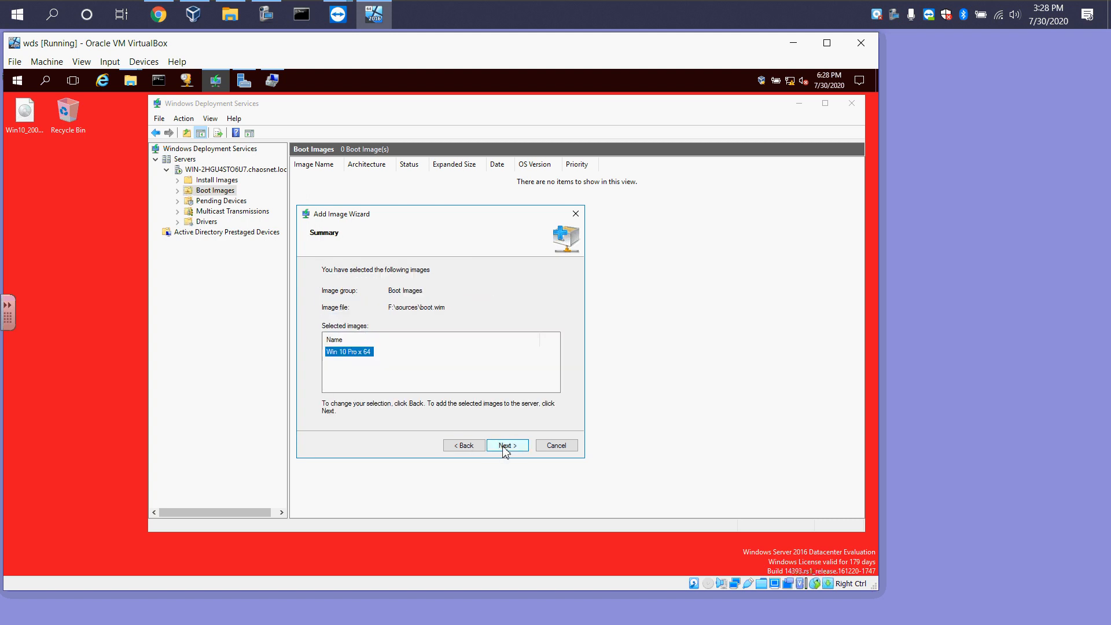
left_click(507, 446)
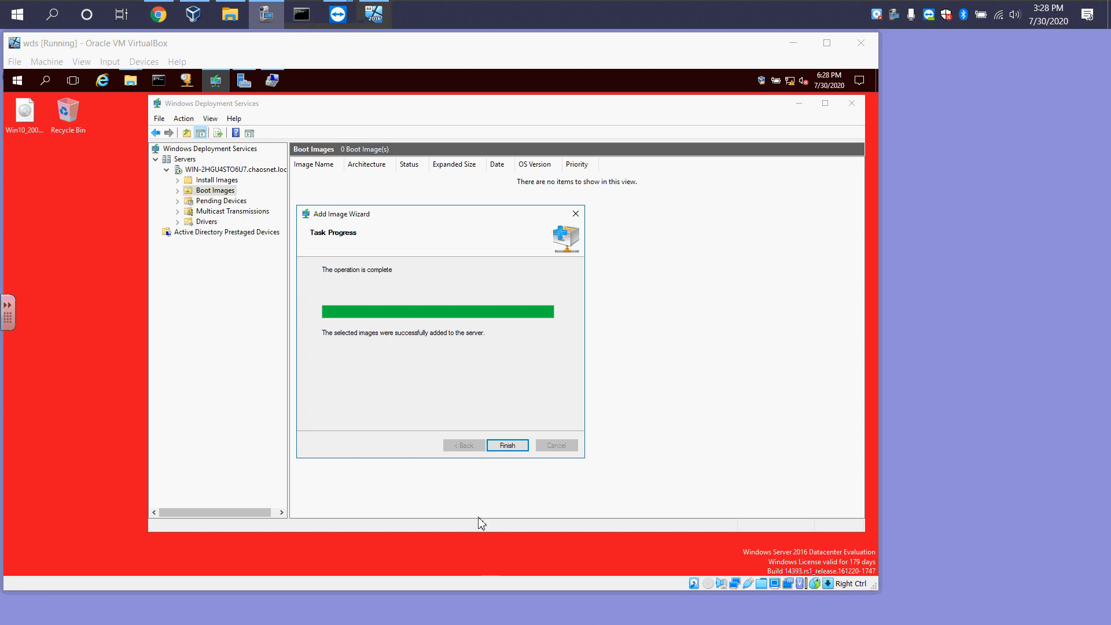
left_click(503, 449)
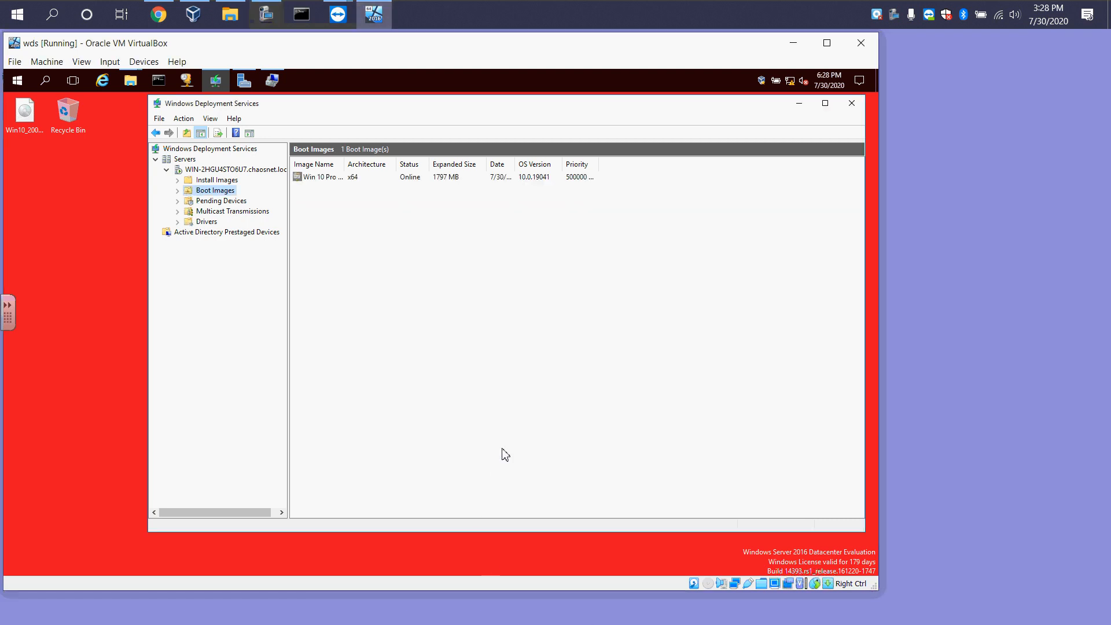
Examine the ISO file on the desktop and the DVD drive F: in File Explorer, then close Explorer
double_click(343, 164)
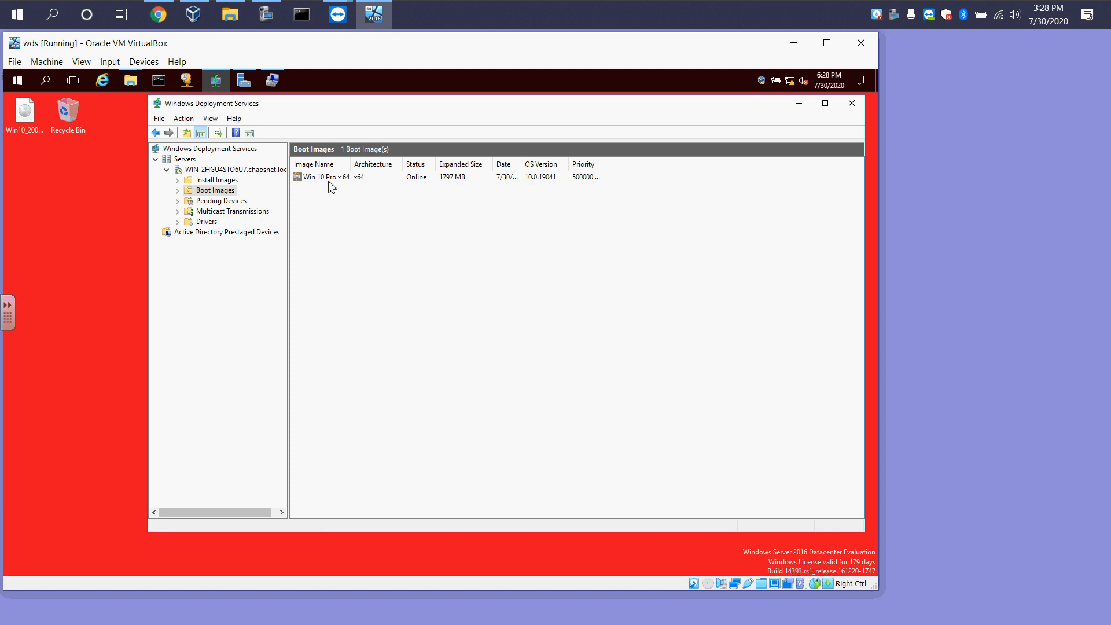
left_click(24, 119)
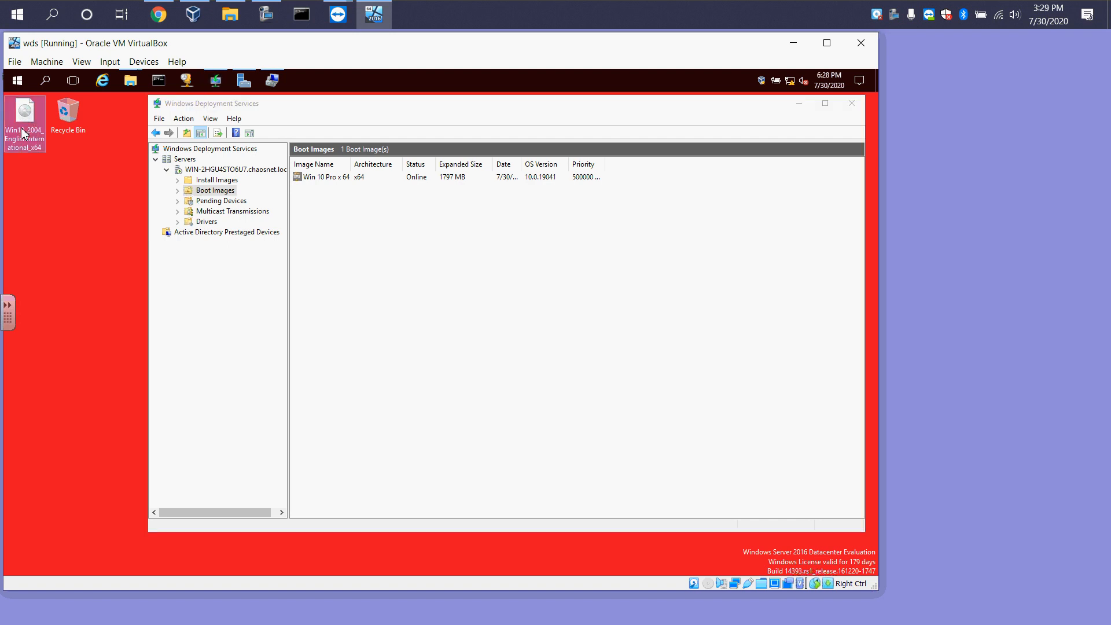
left_click(1000, 148)
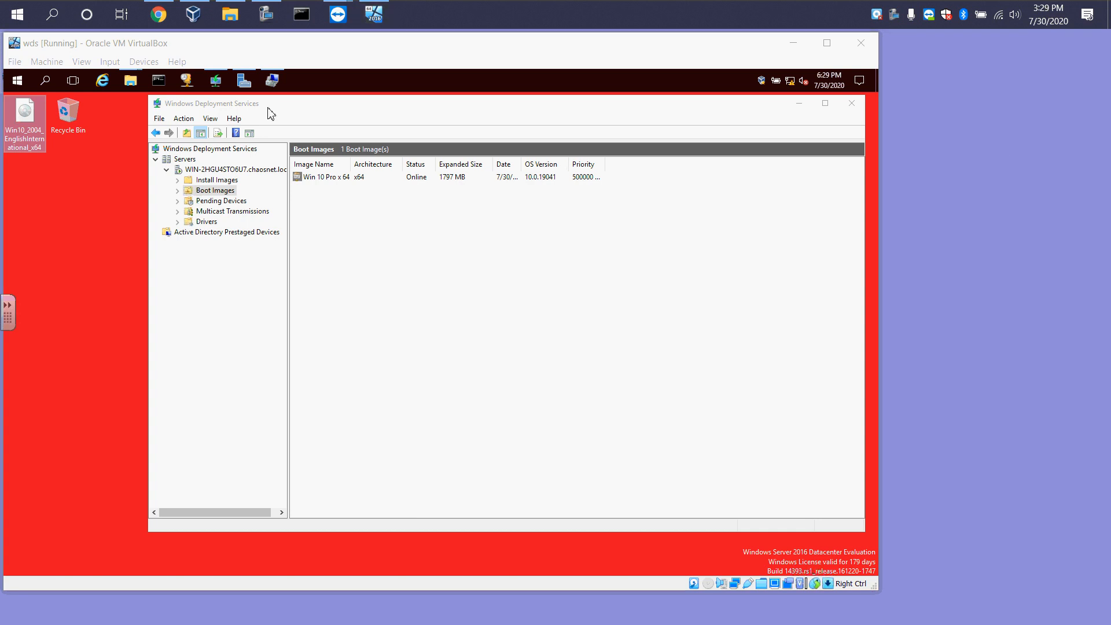
left_click(41, 148)
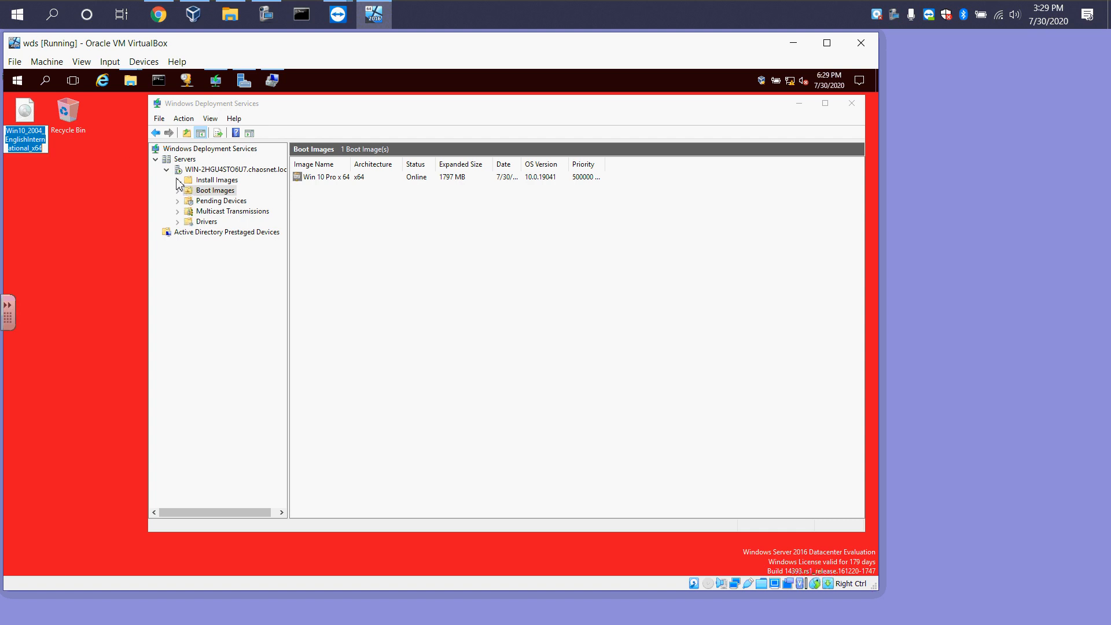
mouse_move(139, 86)
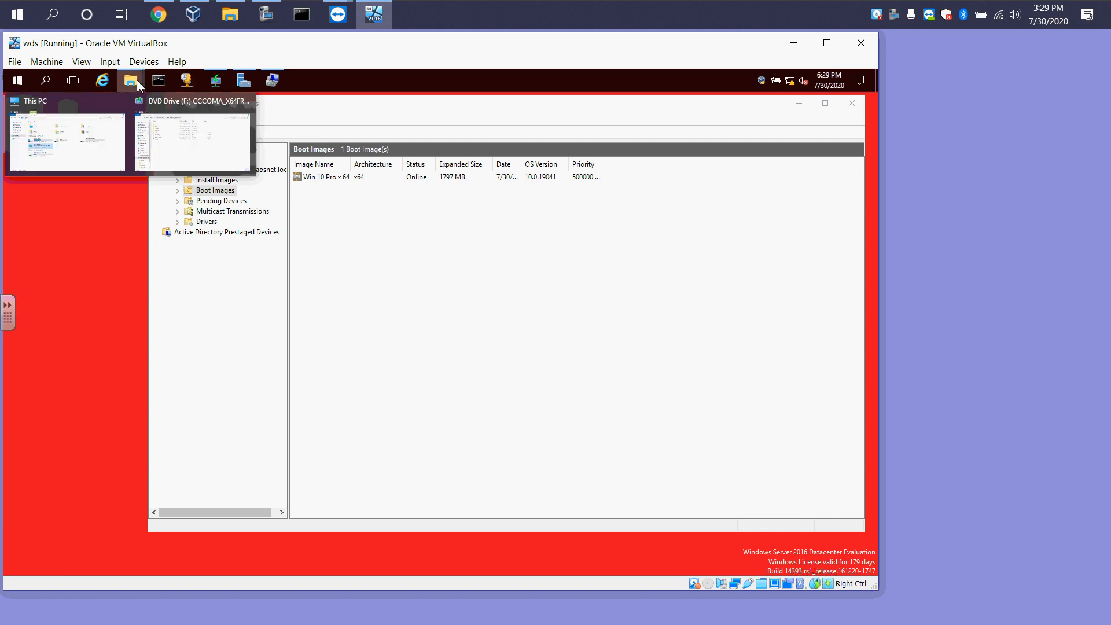
left_click(112, 130)
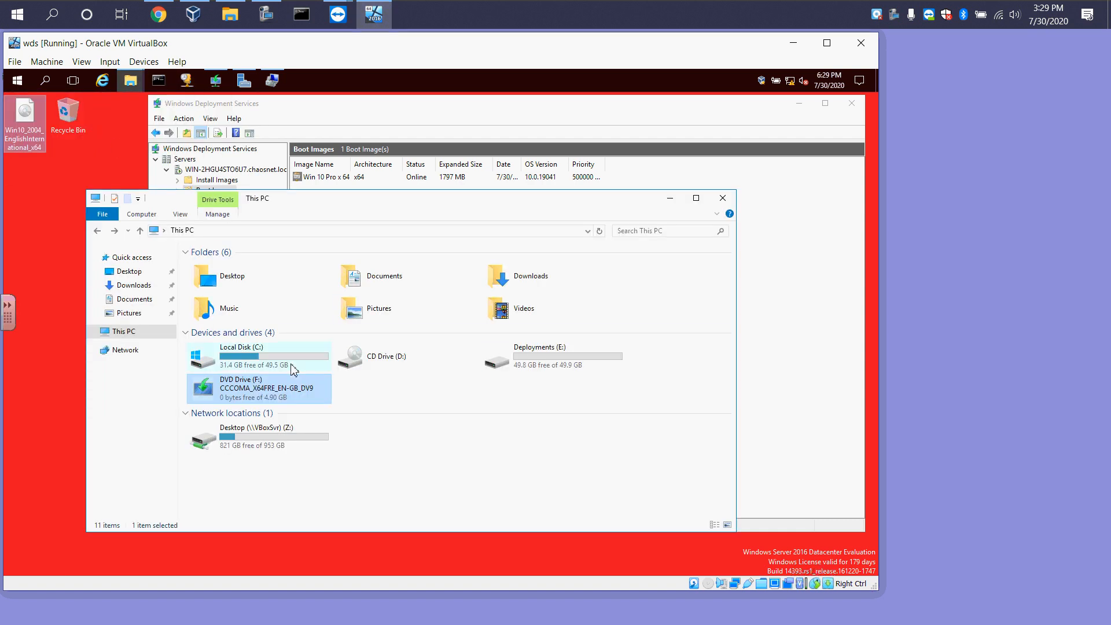
left_click(138, 271)
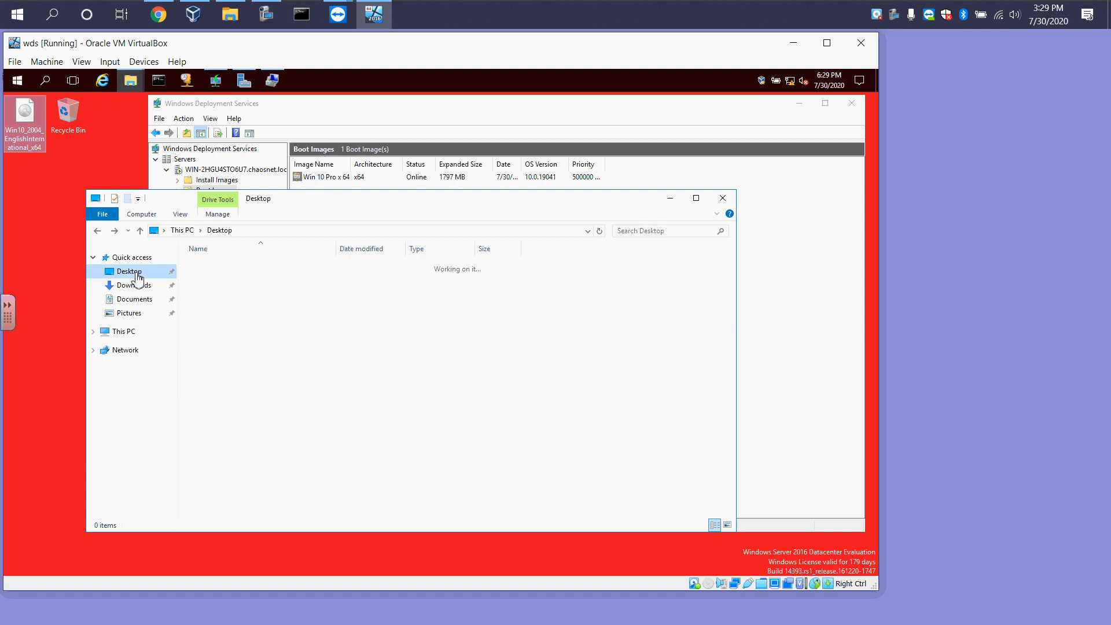
right_click(258, 267)
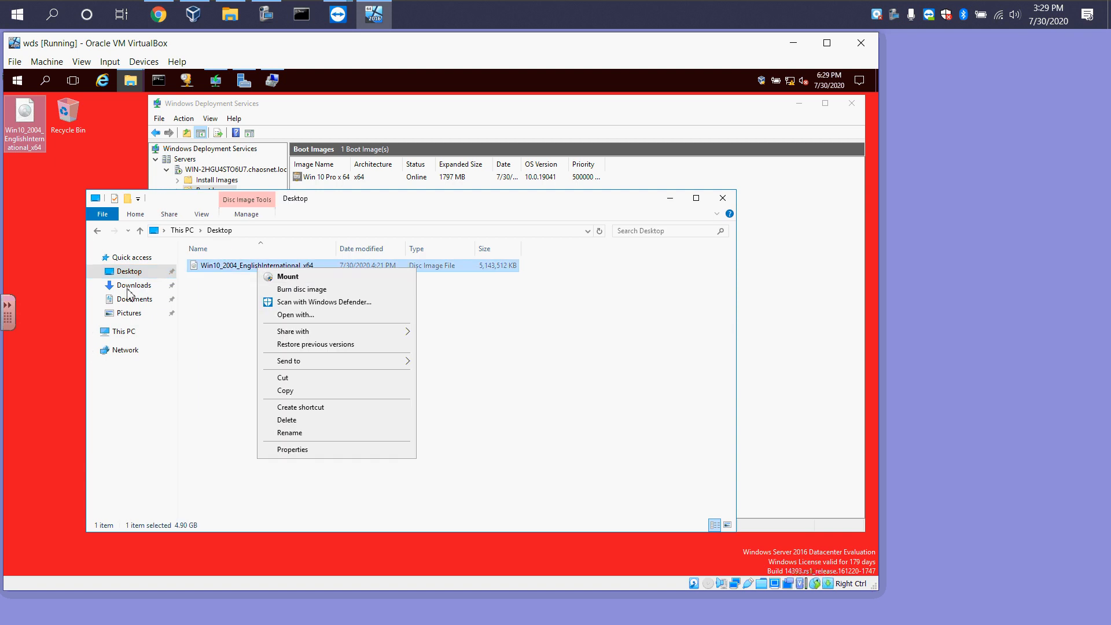
left_click(119, 331)
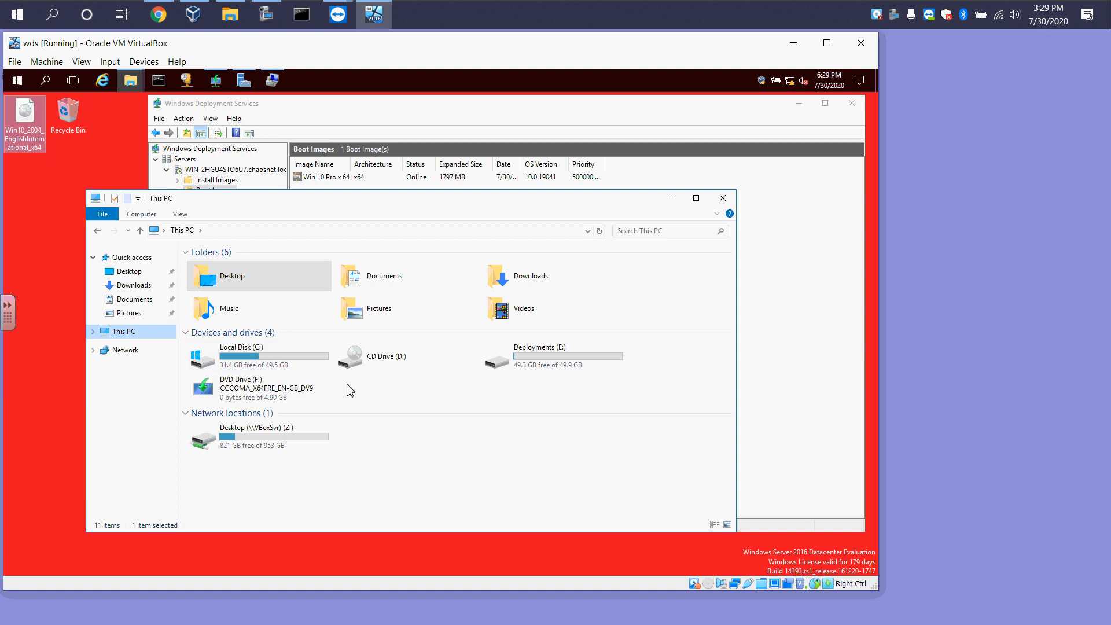
left_click(254, 401)
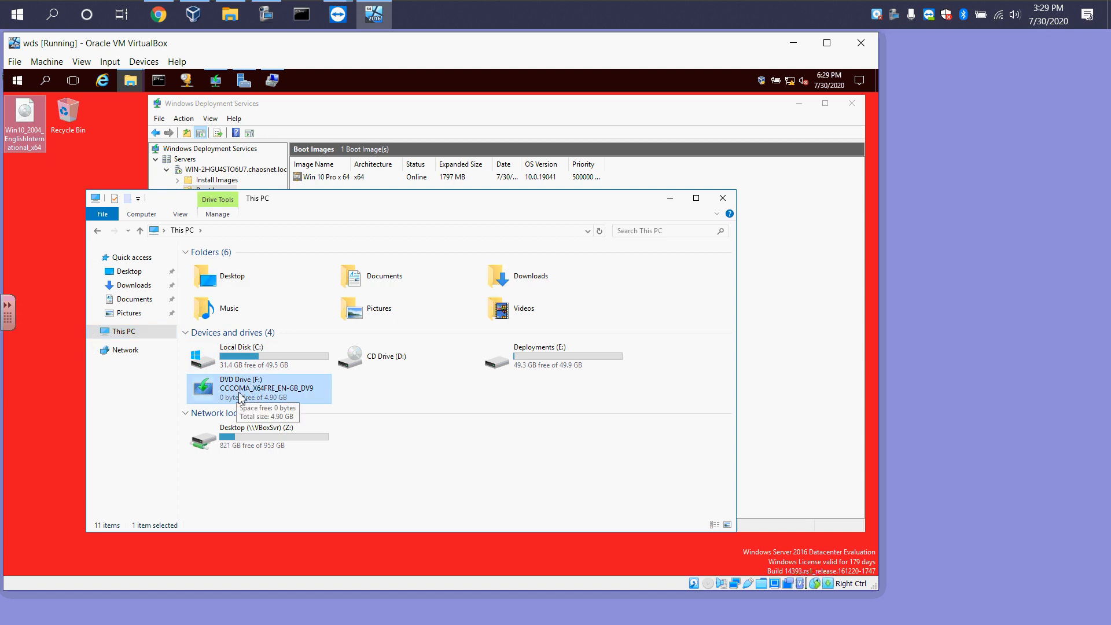
left_click(723, 198)
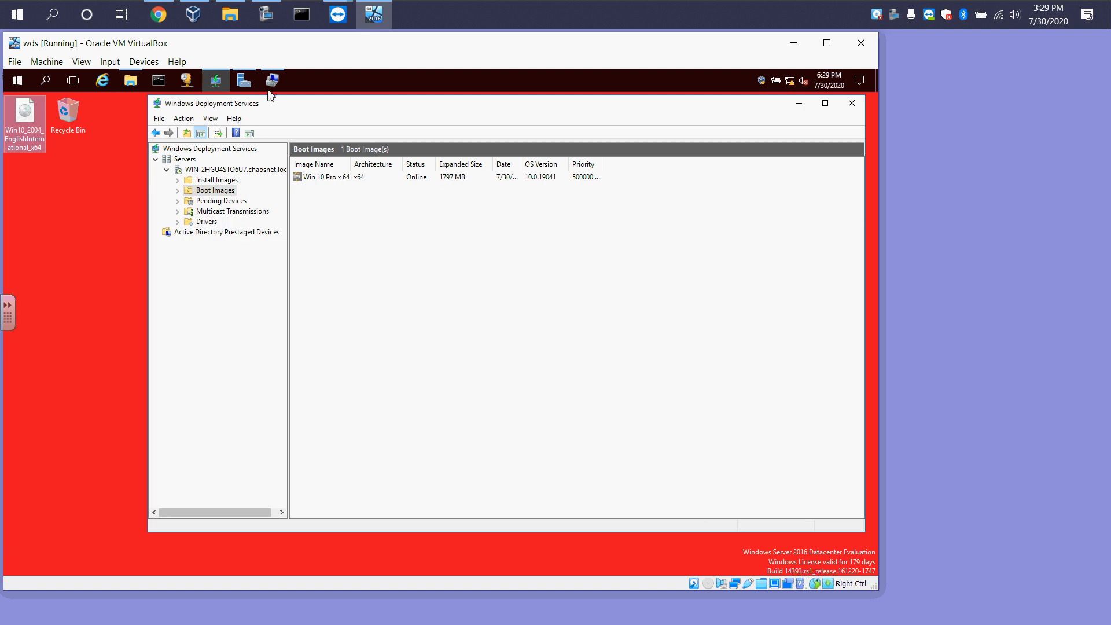
right_click(210, 196)
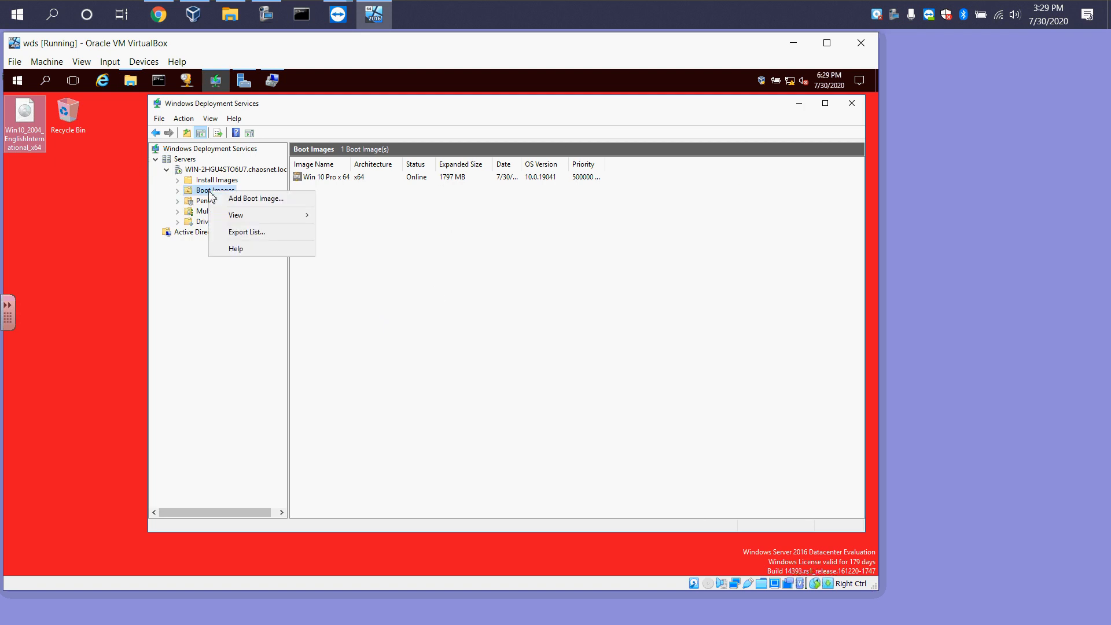
left_click(335, 203)
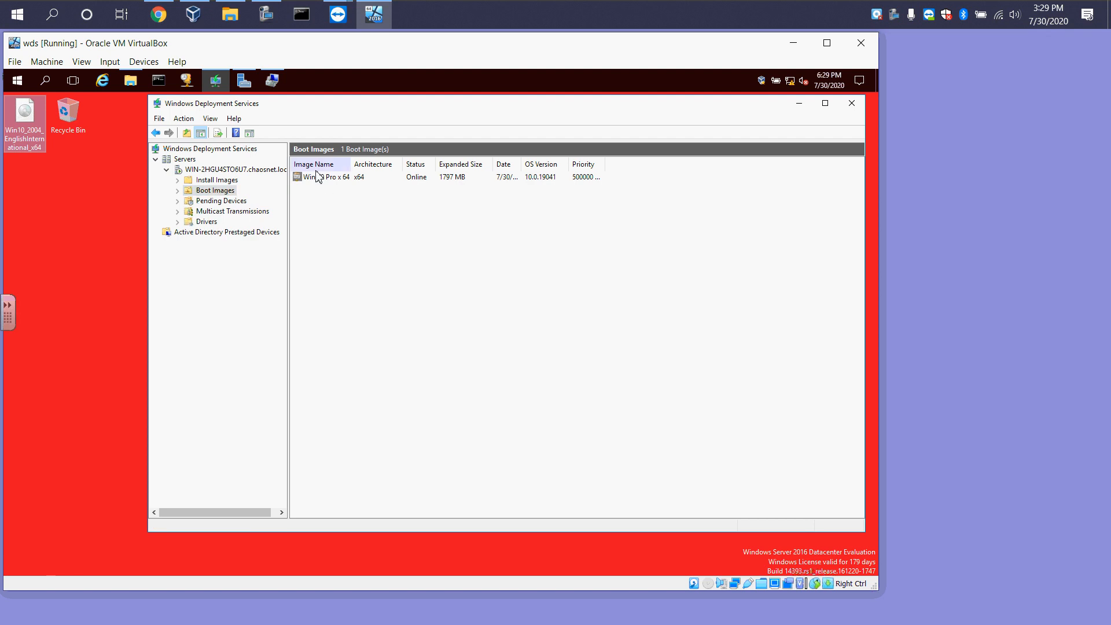
left_click(344, 184)
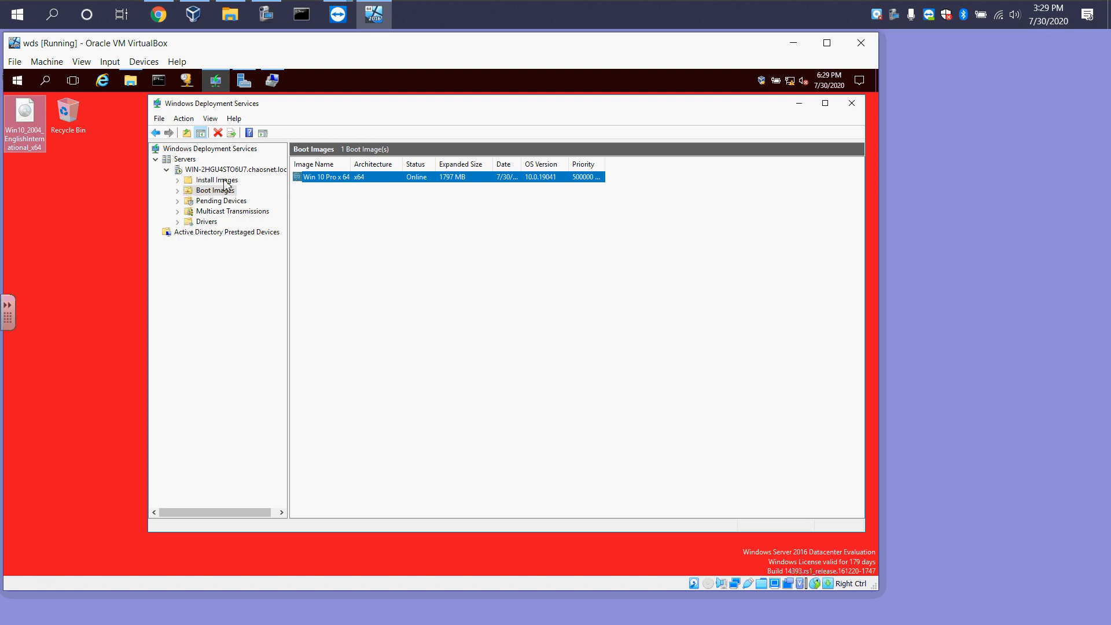
Start adding an install image and create a new image group named Win 10 Pro x 64 - Install
left_click(206, 181)
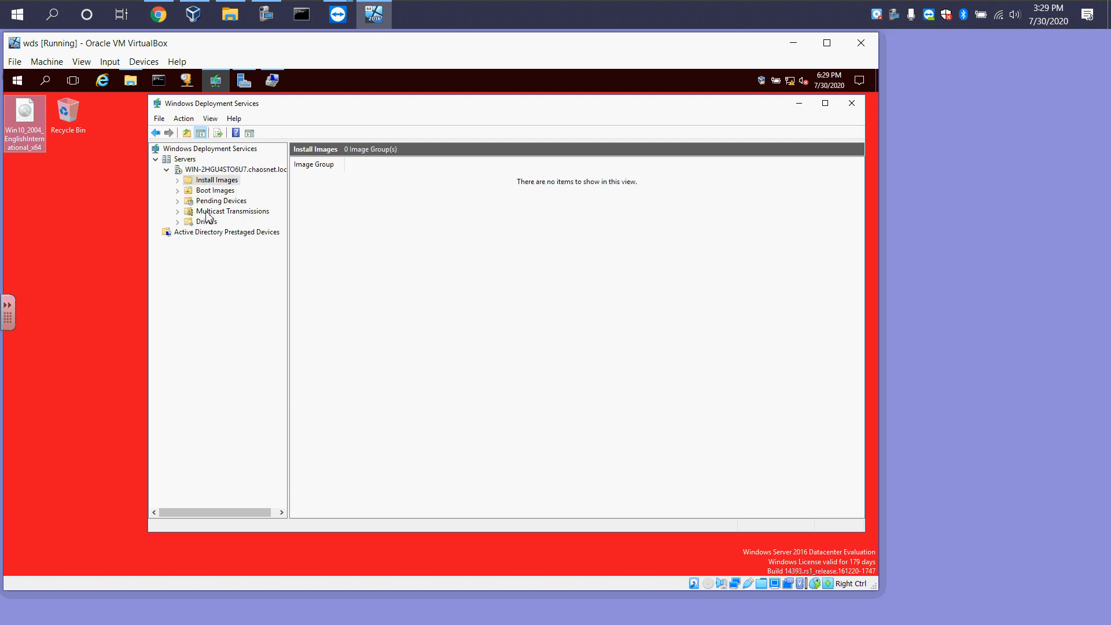
right_click(221, 187)
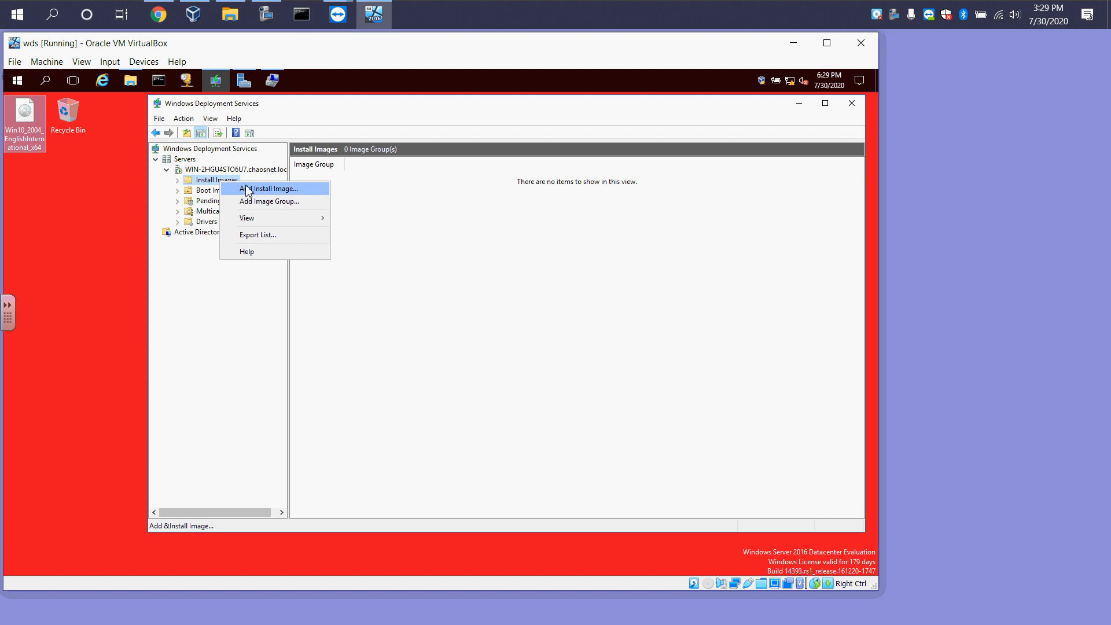
left_click(255, 189)
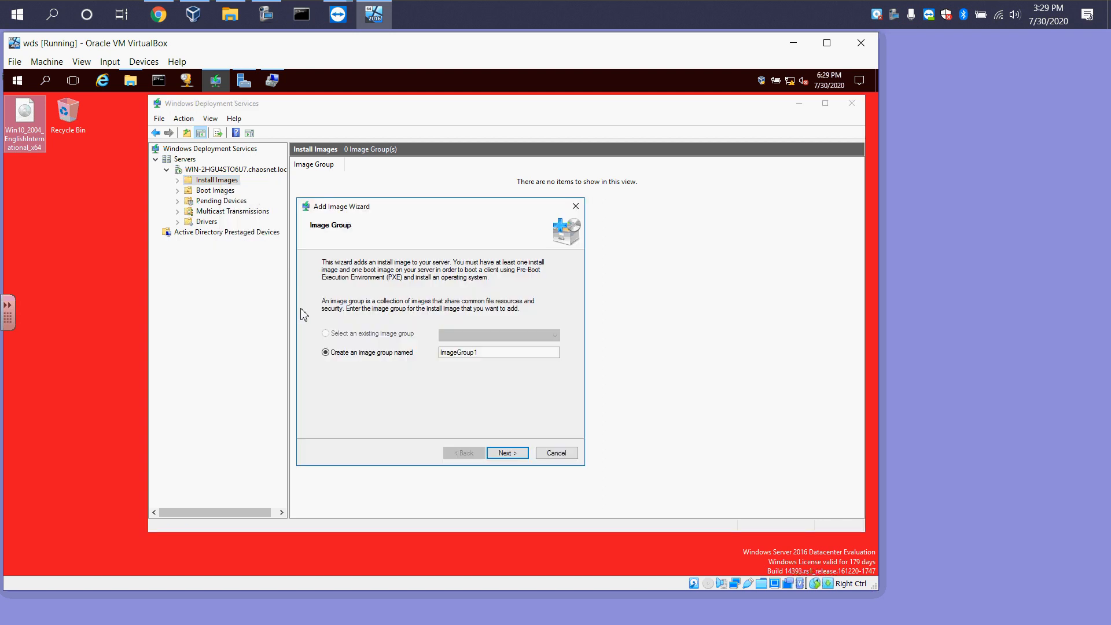
double_click(471, 353)
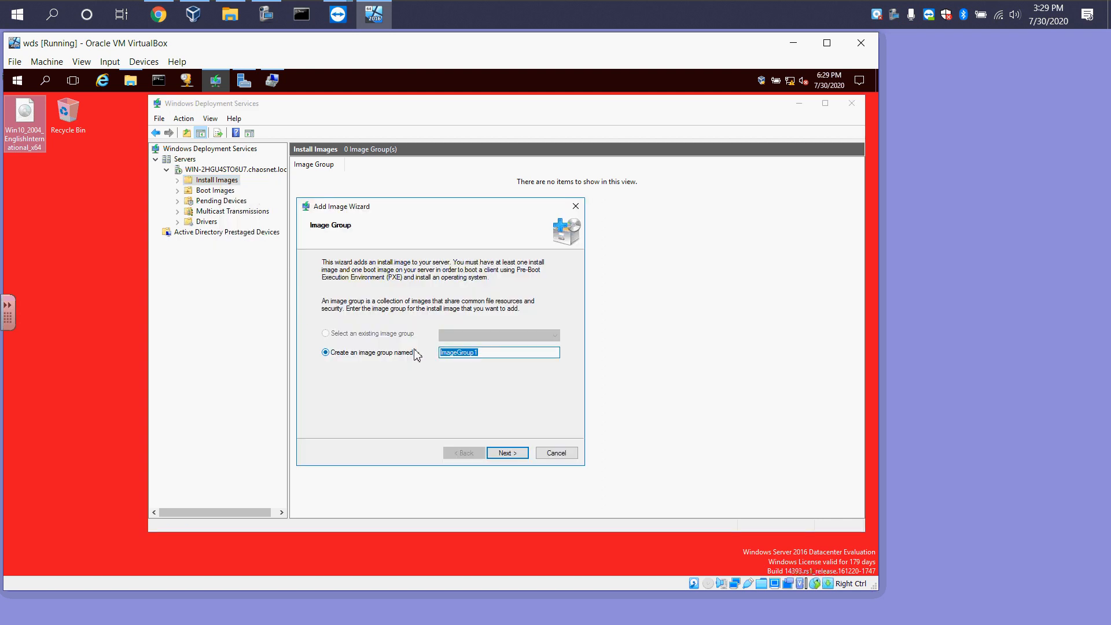
type("W")
type("Install")
left_click(500, 453)
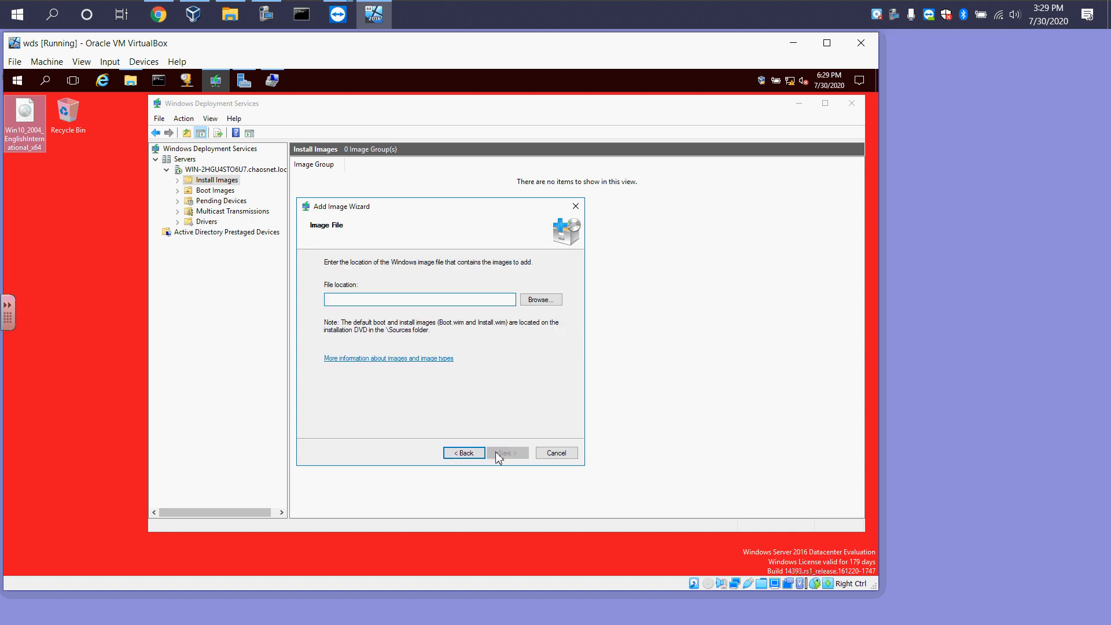
Select install.wim from the DVD's sources folder as the install image file and continue
left_click(547, 301)
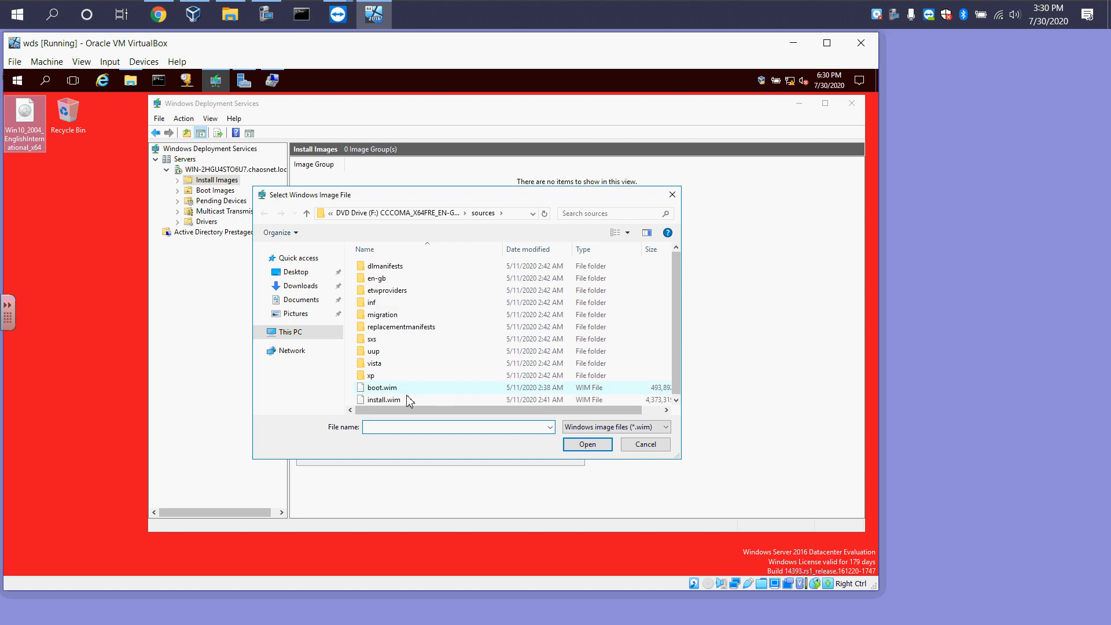
left_click(409, 400)
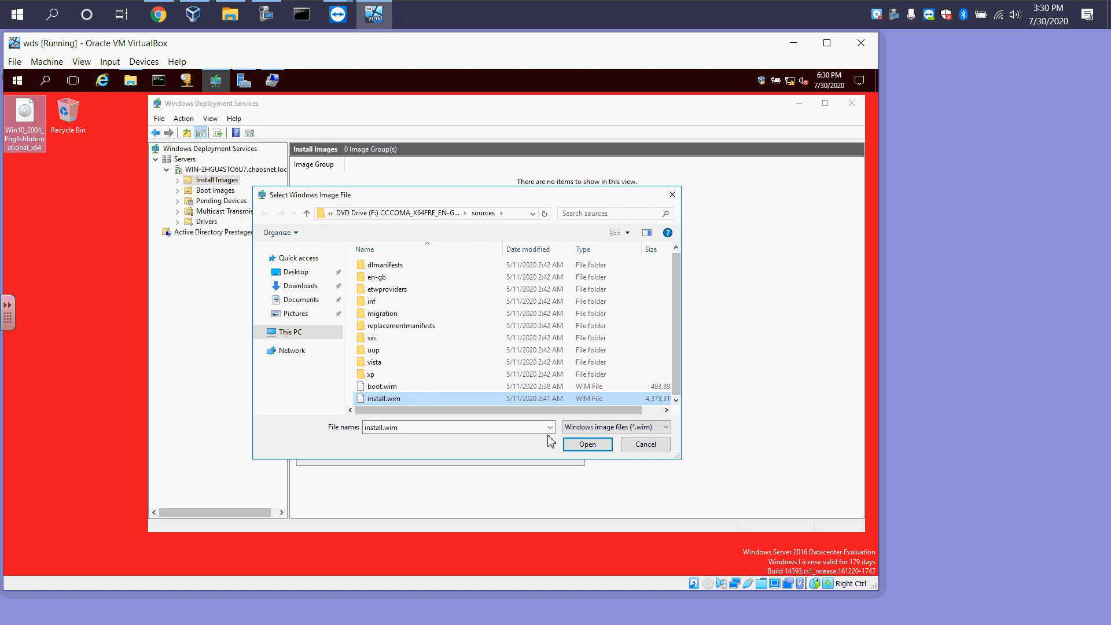
left_click(581, 447)
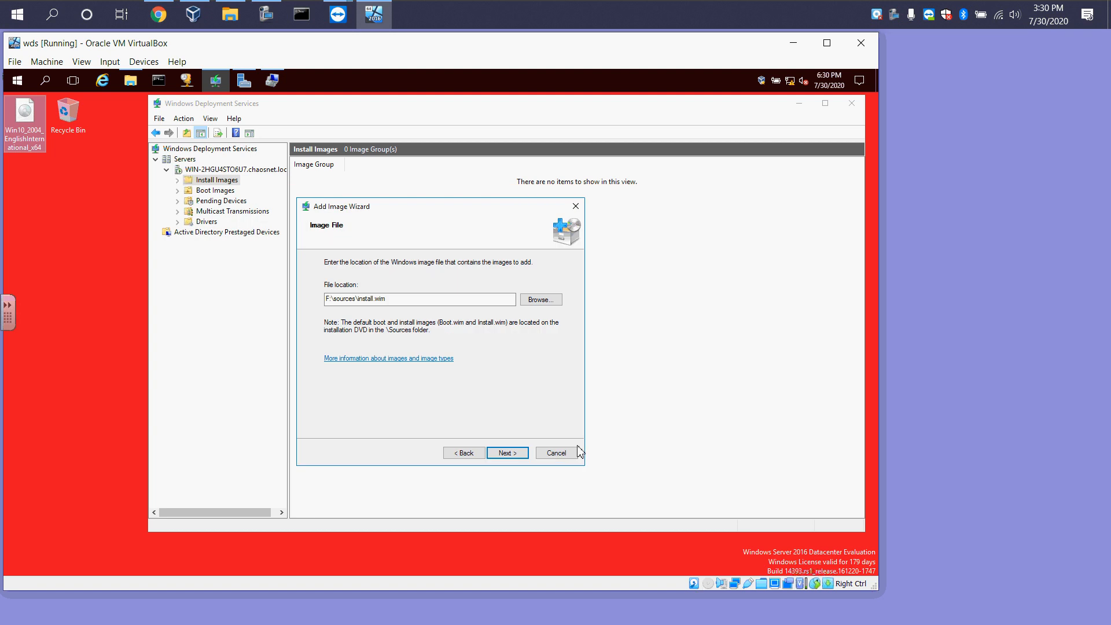
left_click(508, 456)
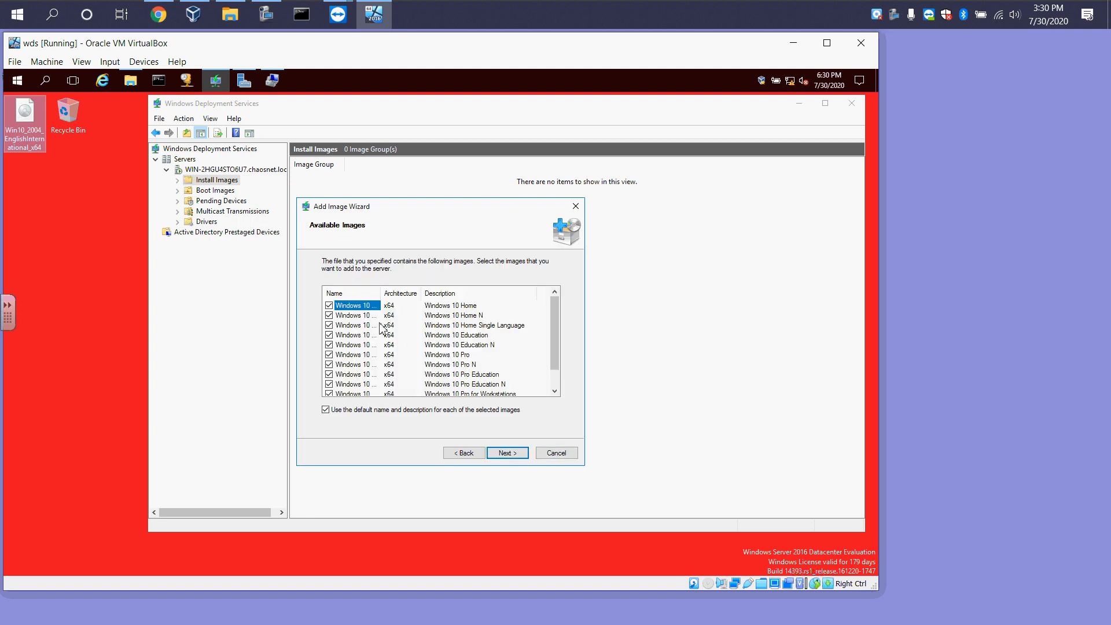
Keep all listed Windows 10 editions selected with default names and continue to the summary
left_click_drag(380, 293, 404, 293)
left_click_drag(558, 315, 568, 343)
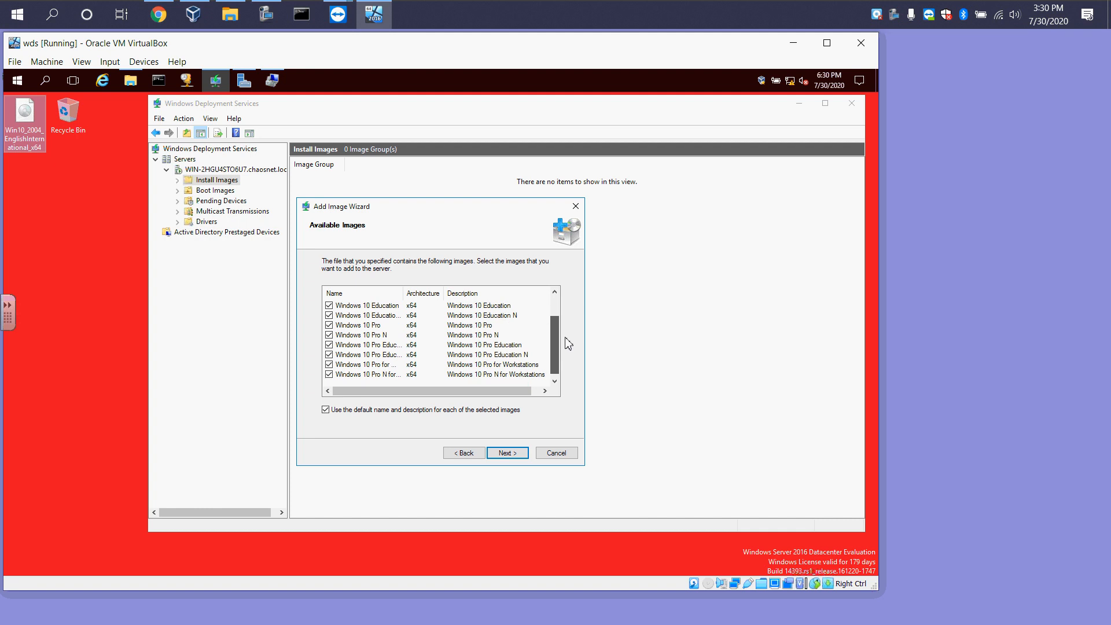
left_click(509, 456)
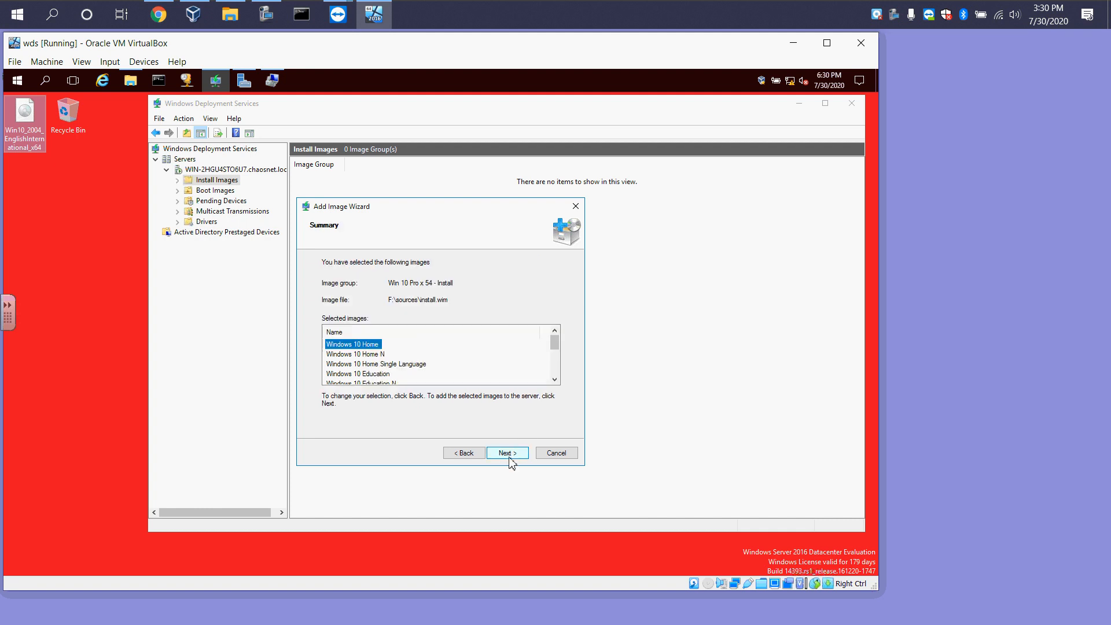
Add the selected Windows 10 editions to the Win 10 Pro x 54 - Install group and finish the wizard
left_click(518, 458)
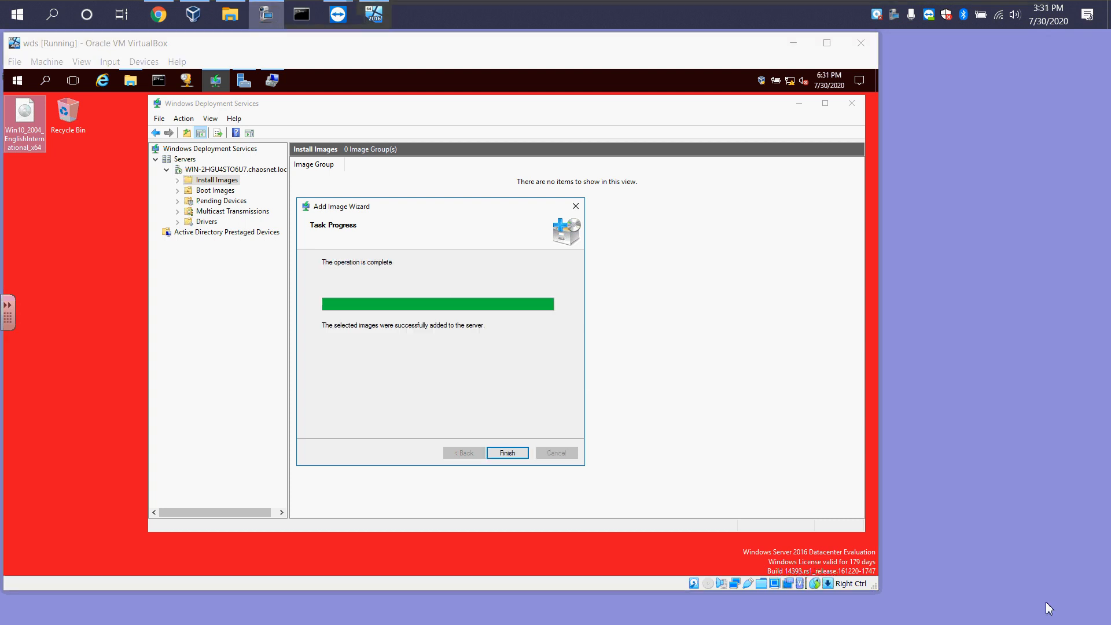
left_click(505, 454)
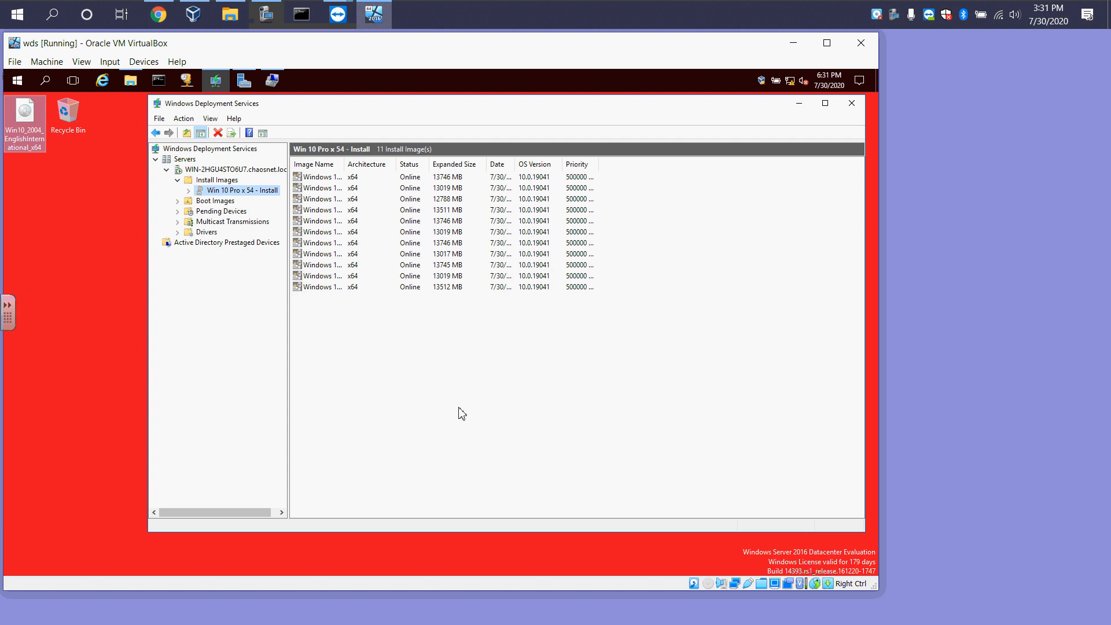
double_click(343, 162)
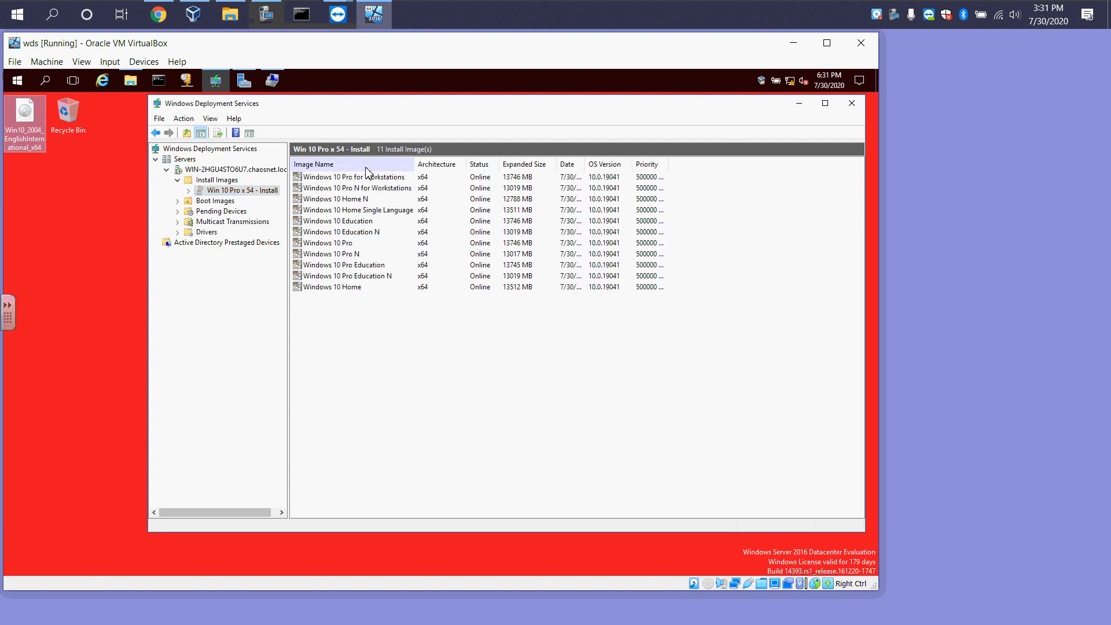
double_click(590, 170)
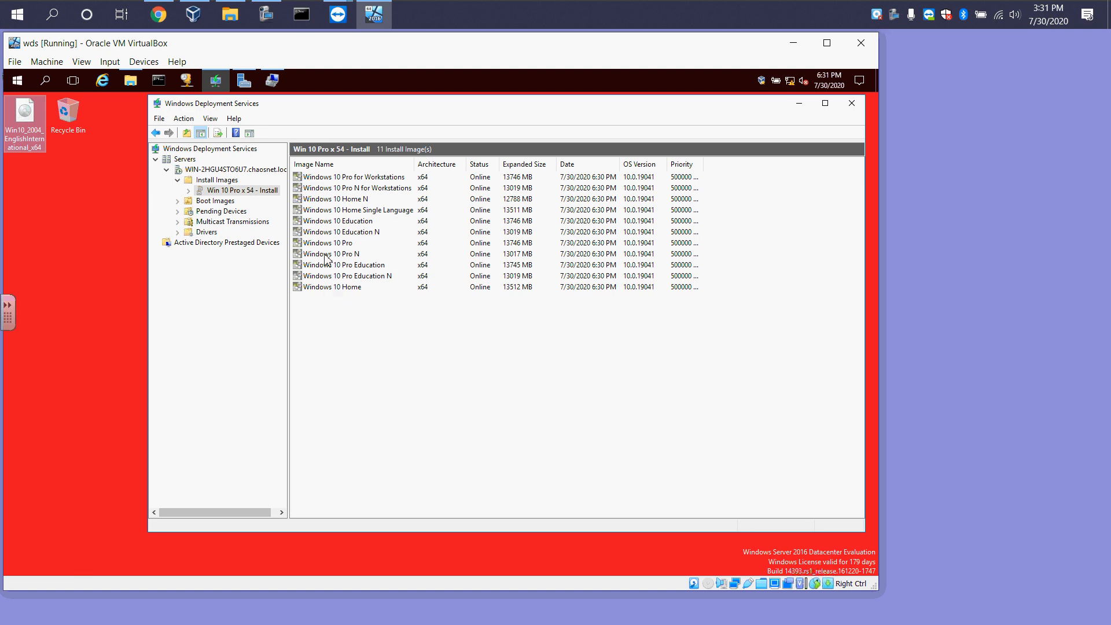
Create an Auto-Cast multicast transmission for the Windows 10 Education install image
left_click(215, 203)
right_click(215, 204)
right_click(364, 228)
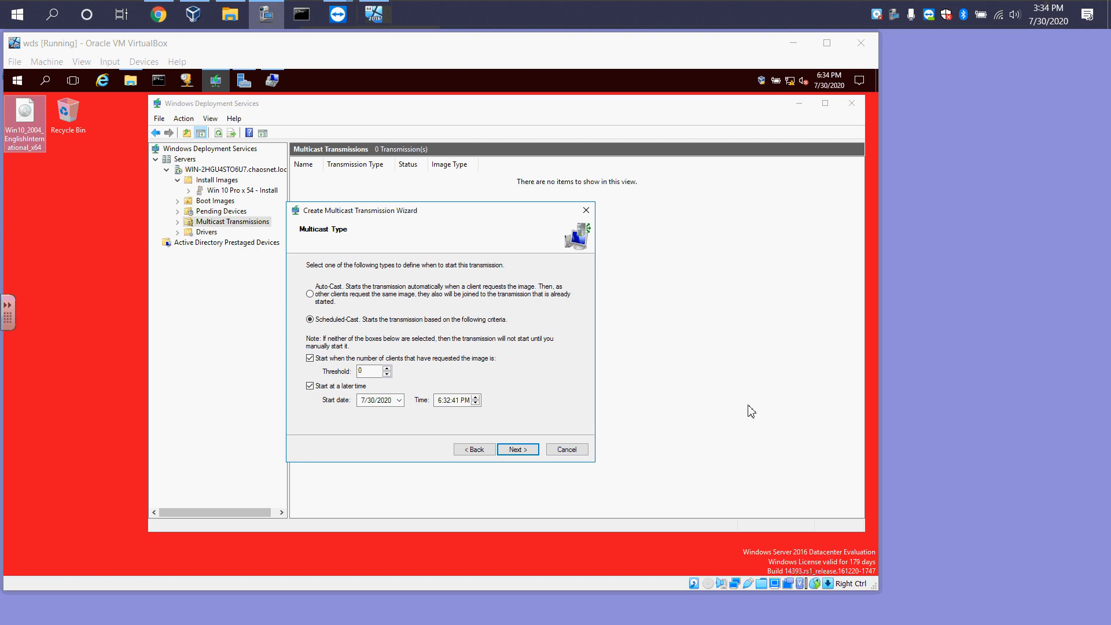
left_click(311, 296)
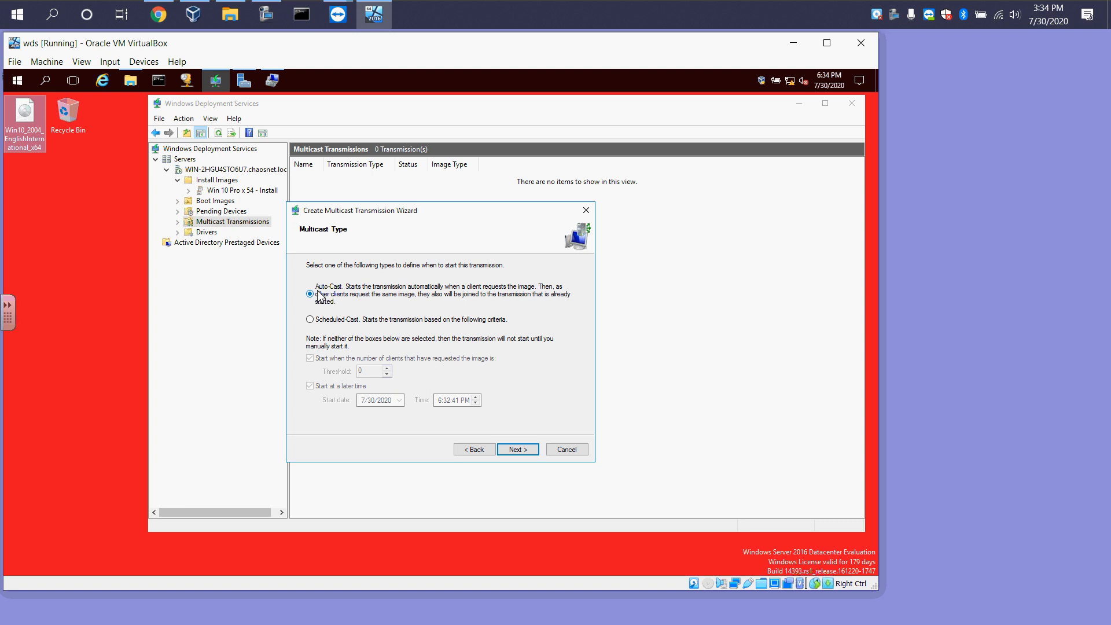
left_click(505, 453)
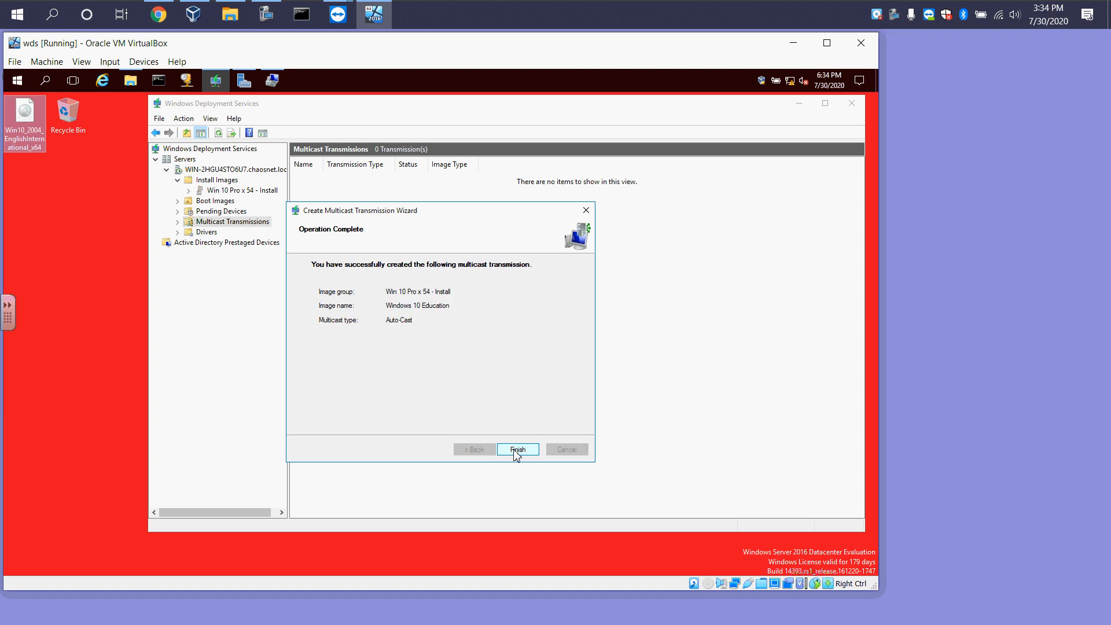
left_click(513, 455)
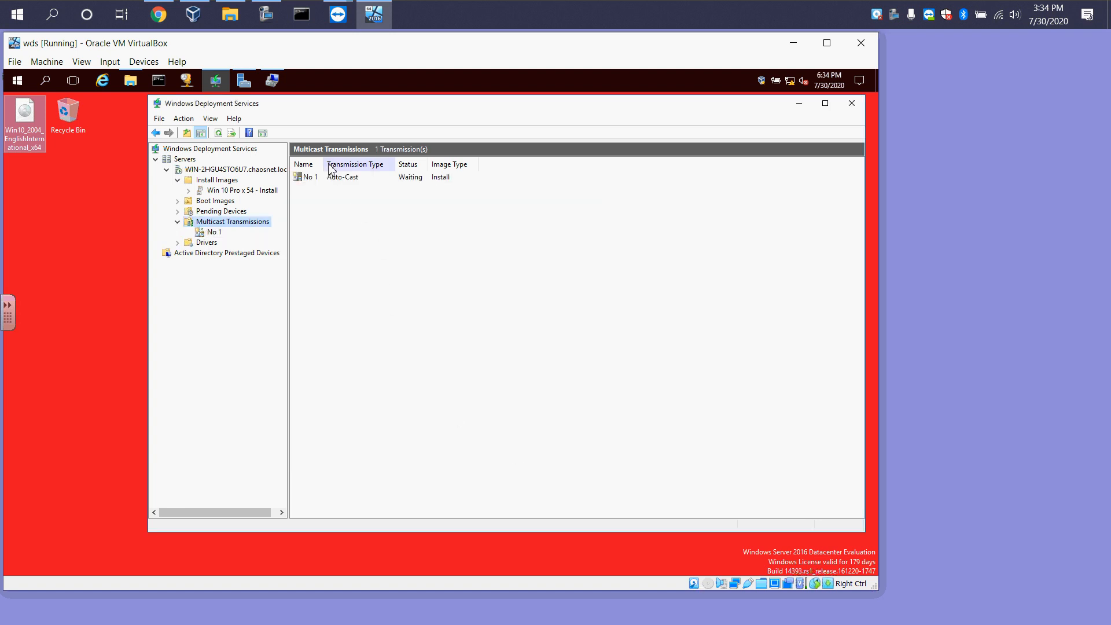
Examine the new multicast transmission and the Drivers node
left_click(177, 222)
left_click(207, 233)
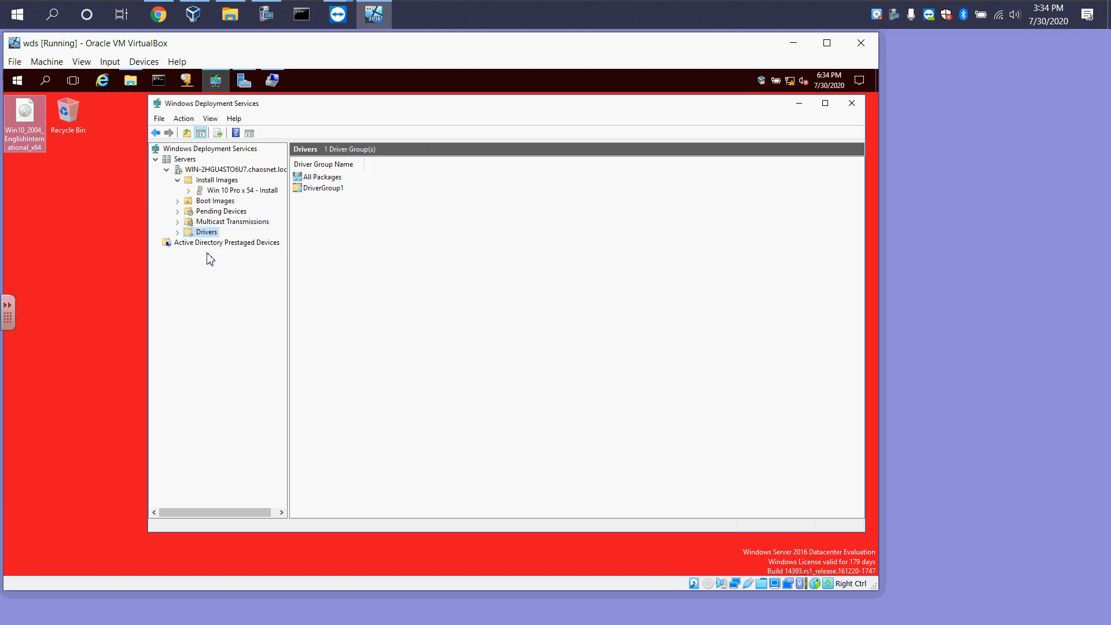
right_click(210, 236)
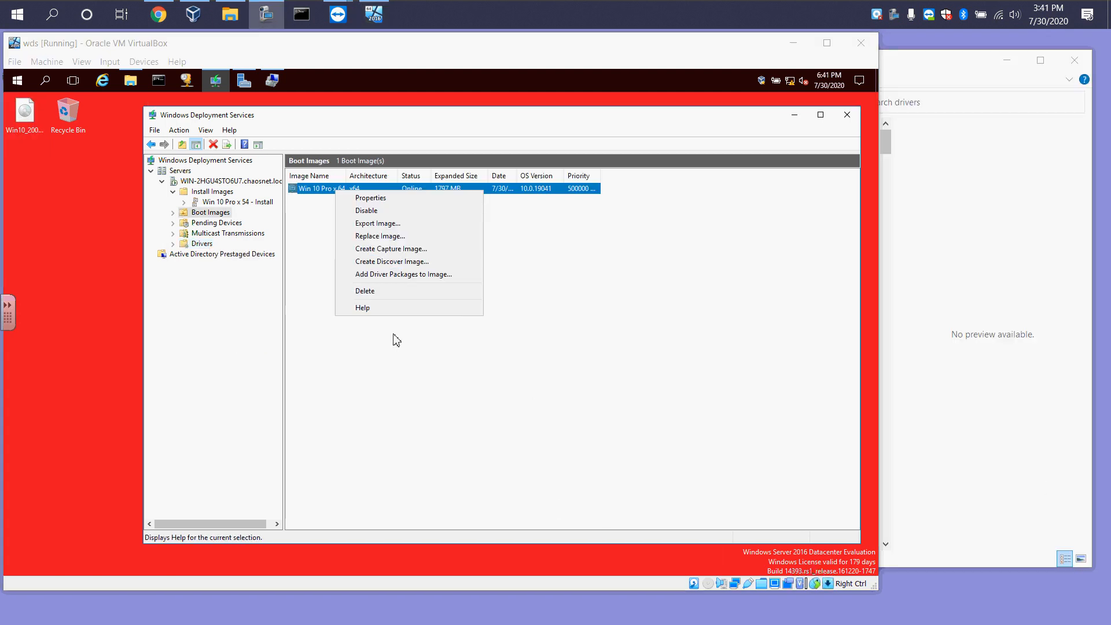
left_click(349, 343)
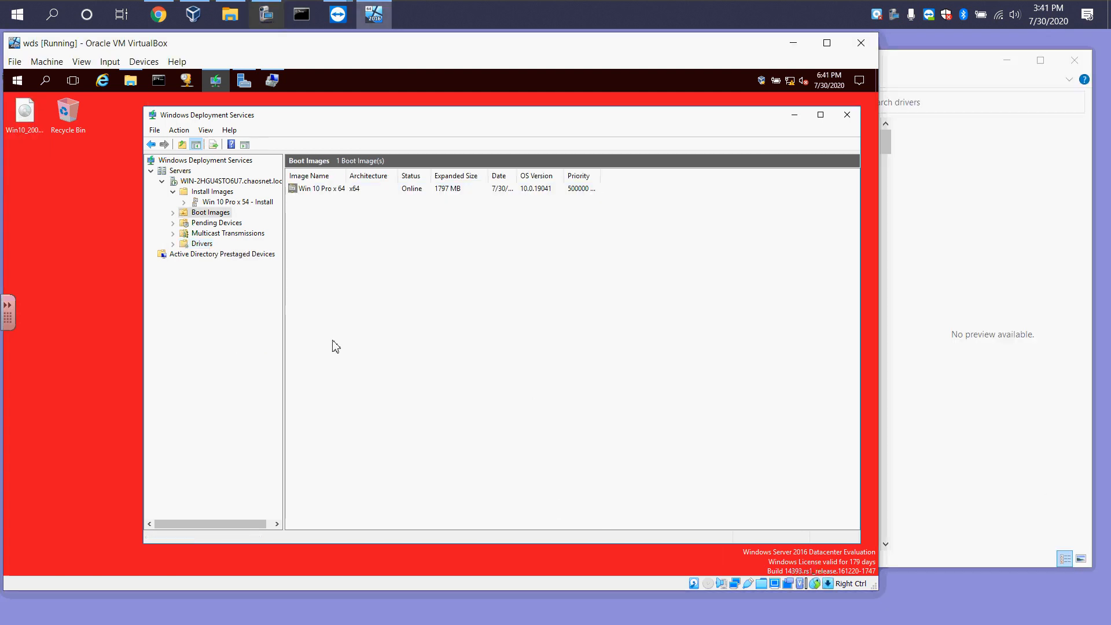
Start creating a capture image from the boot image, naming and describing it Win 10 Pro x 64 - Capture
left_click(315, 192)
right_click(334, 196)
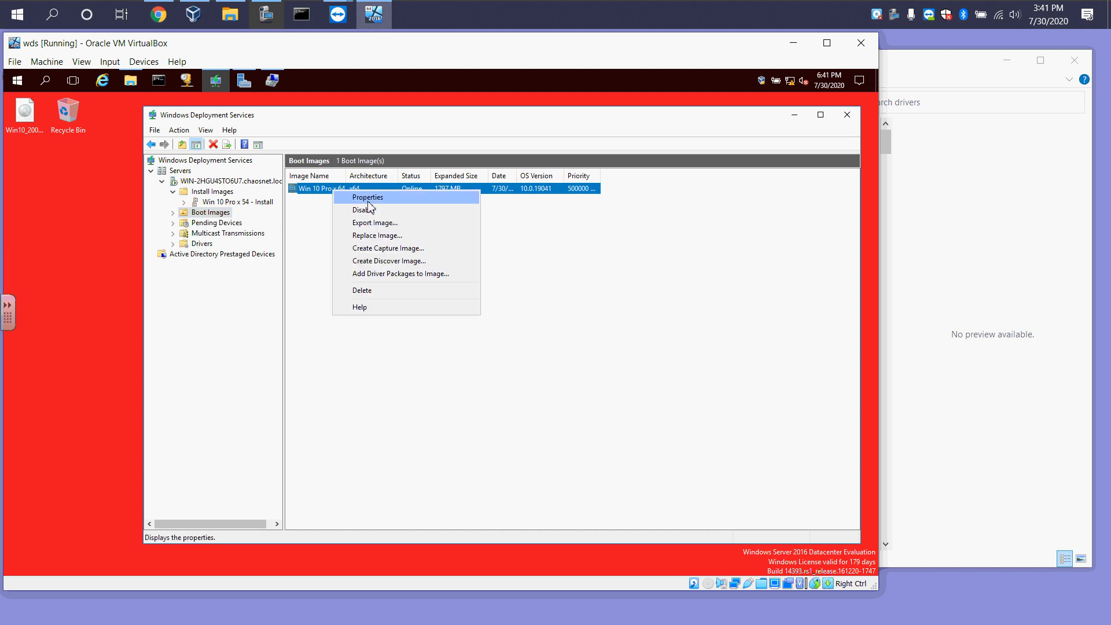
left_click(387, 248)
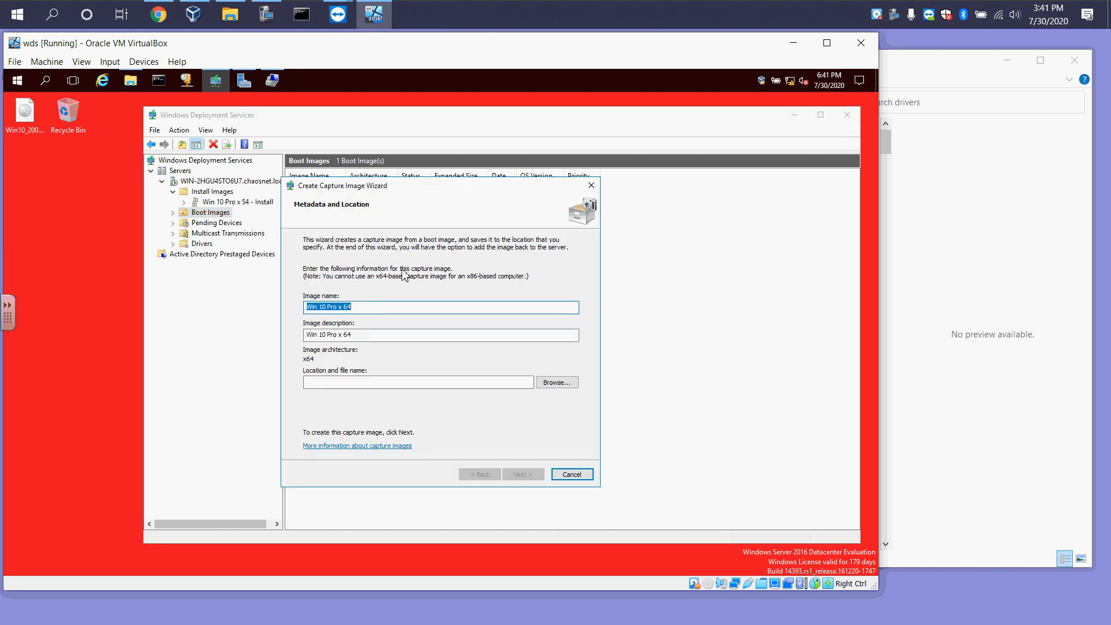
left_click(400, 310)
left_click(383, 334)
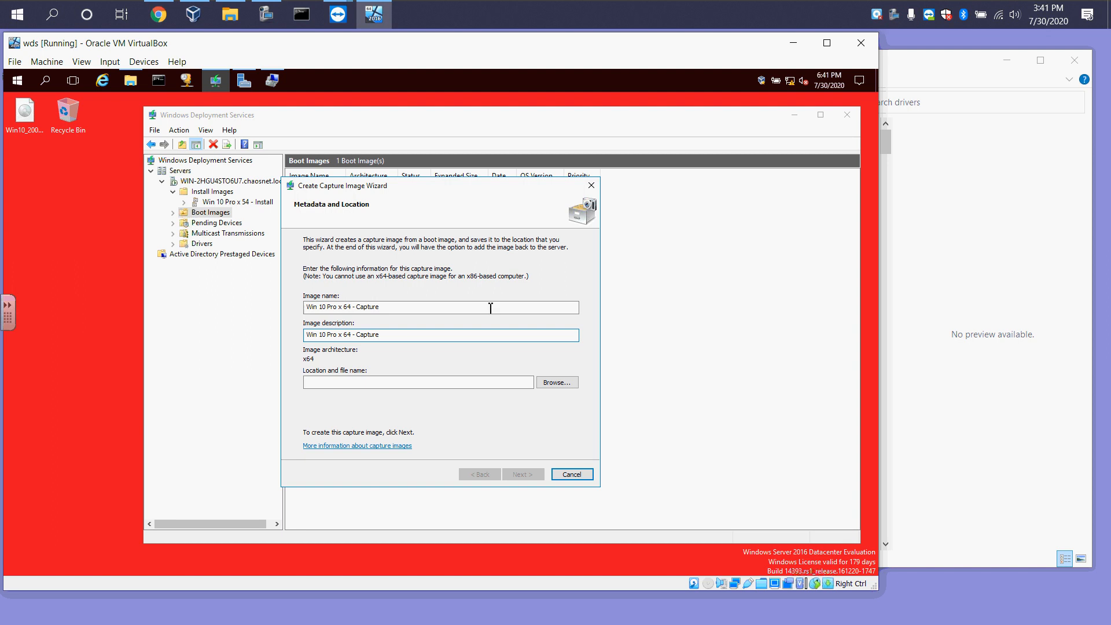
Try to set the capture image location to Win 10 Pro x 64 - Capture
left_click(547, 382)
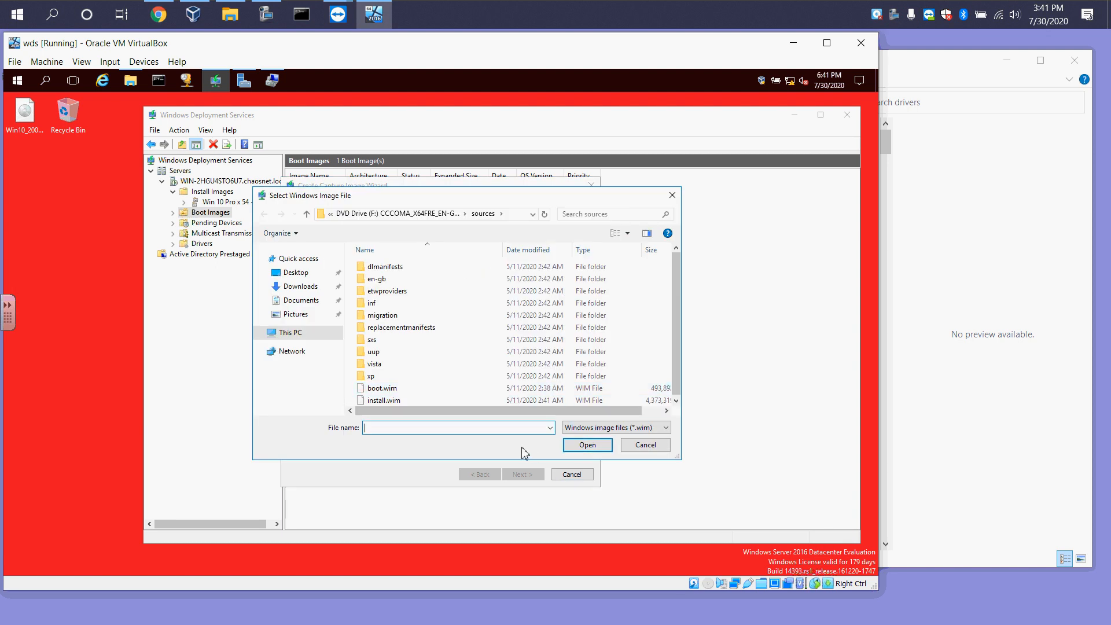
left_click(672, 195)
left_click(354, 383)
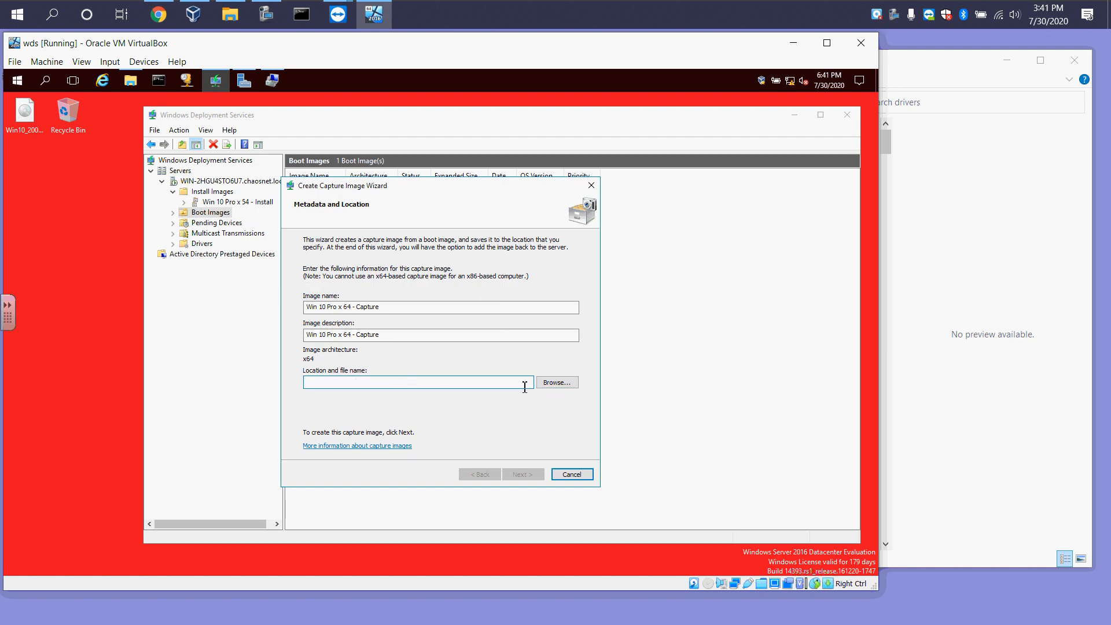
key("shift+Tab")
key("ctrl+c")
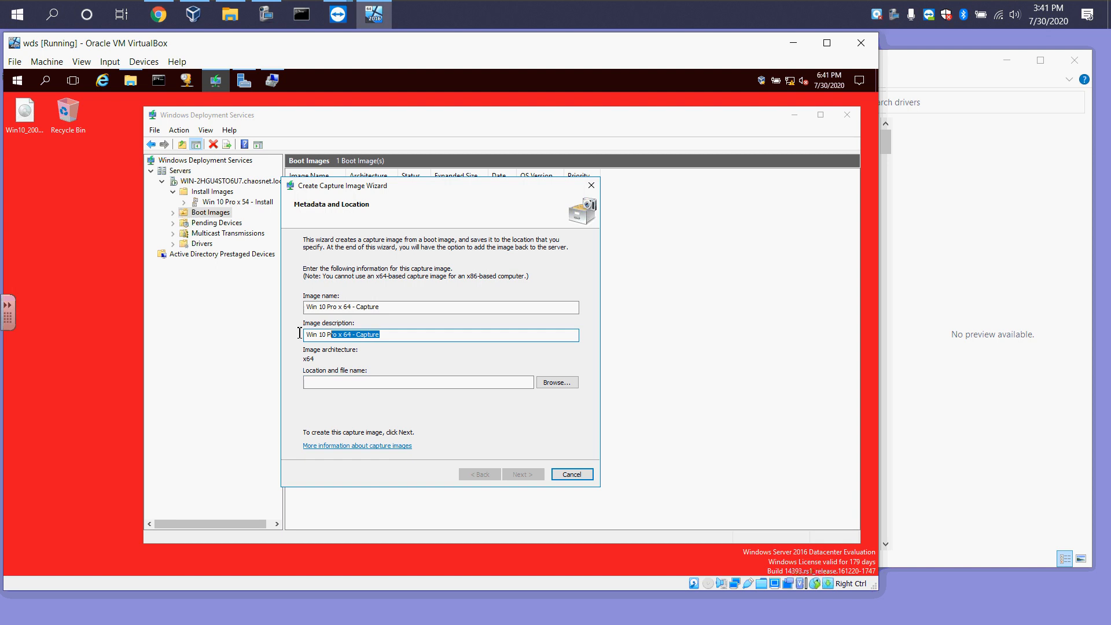
left_click(347, 380)
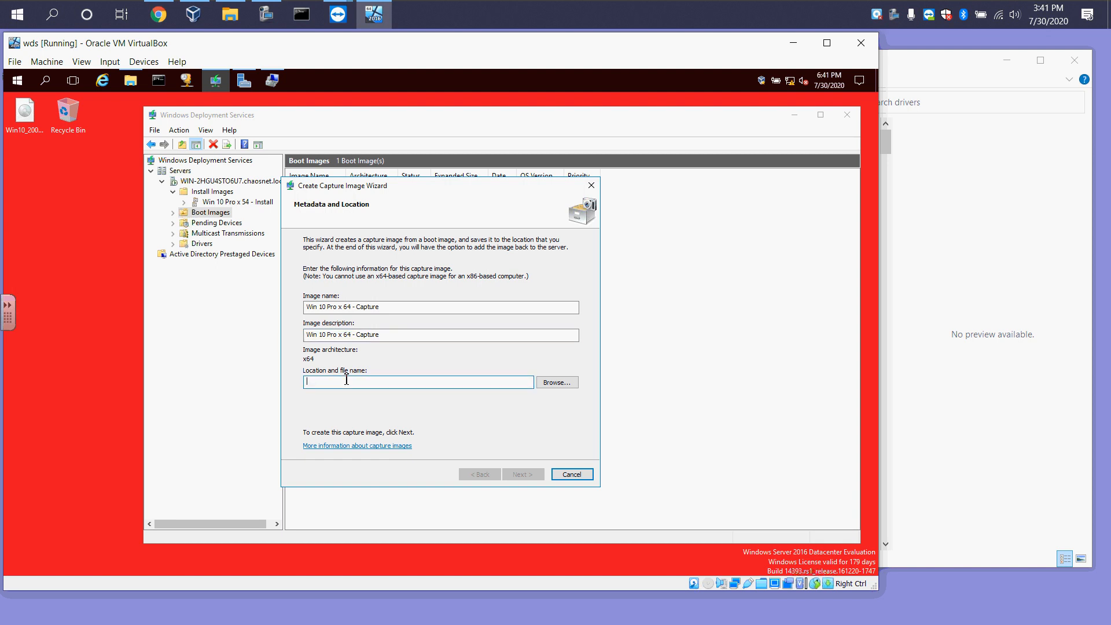
key("ctrl+v")
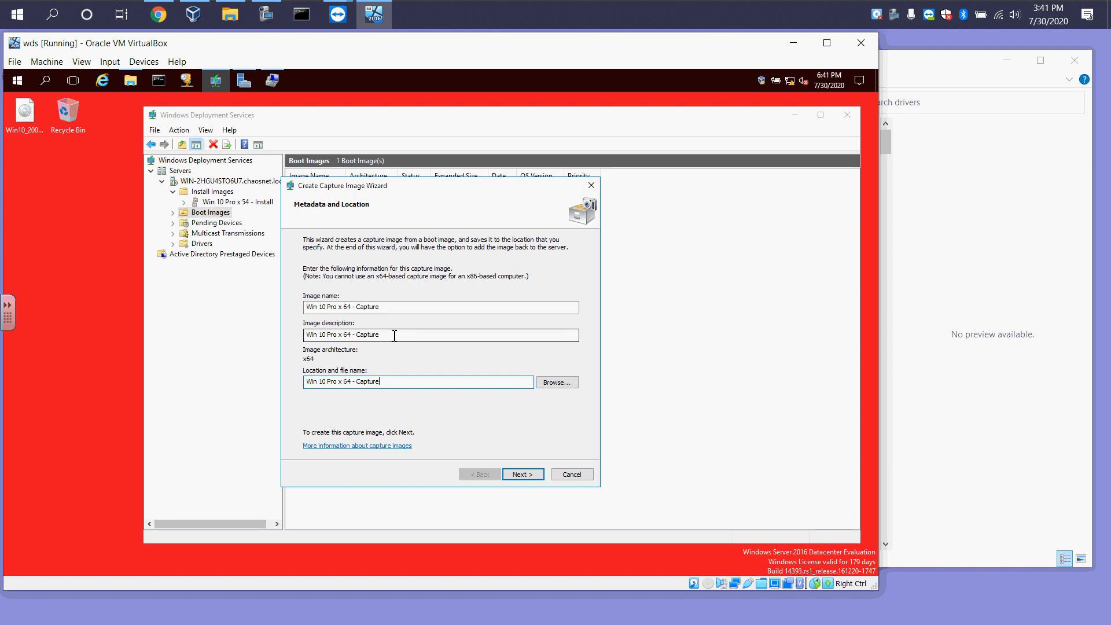
left_click(522, 475)
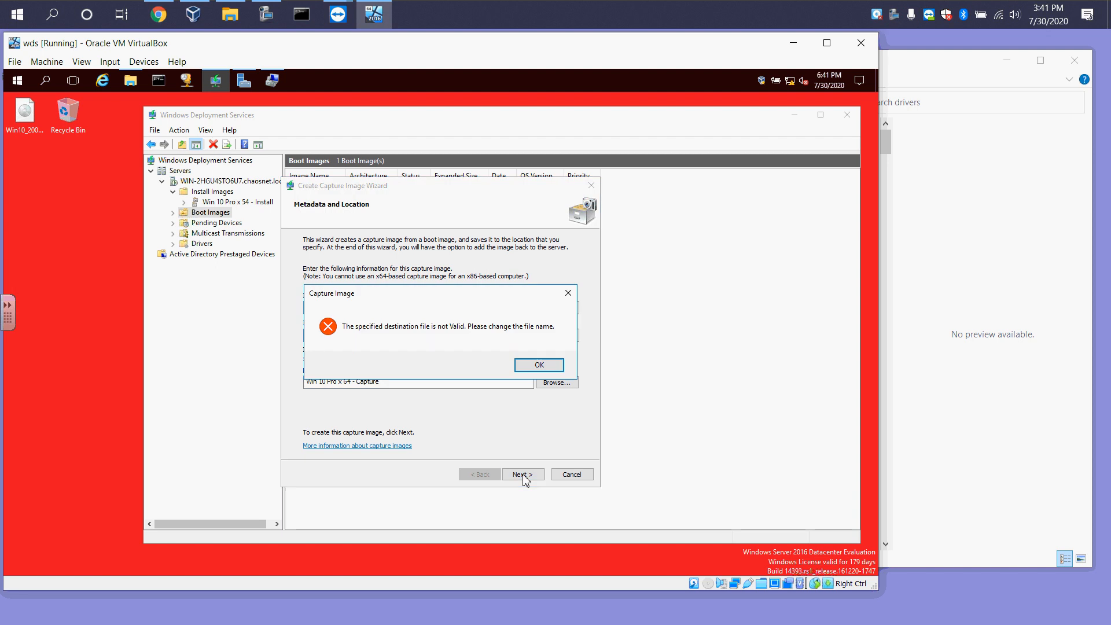
left_click(539, 365)
Save the capture image as E:\RemoteInstall\Images\Win 10 Pro x 64 - Capture.wim and choose to add it to the server
left_click(555, 382)
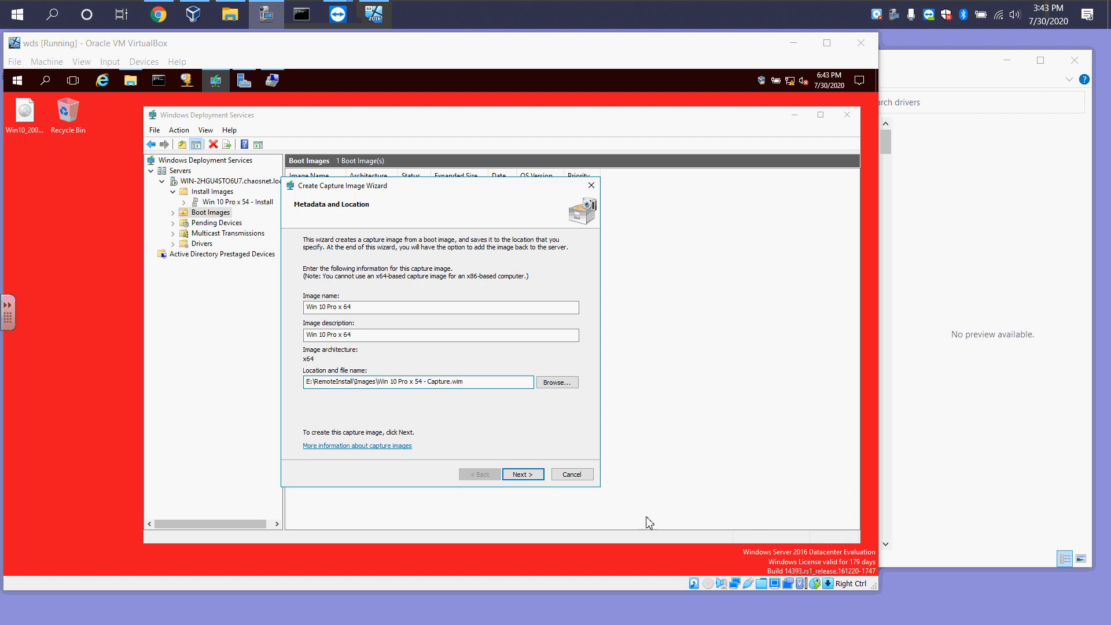
left_click(528, 478)
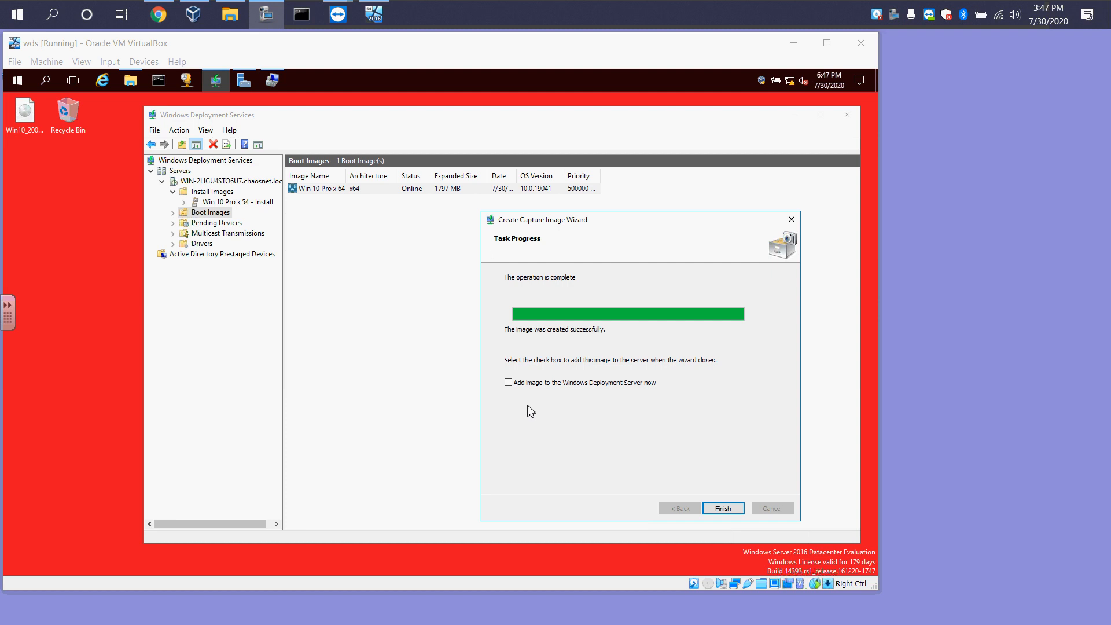
left_click(508, 383)
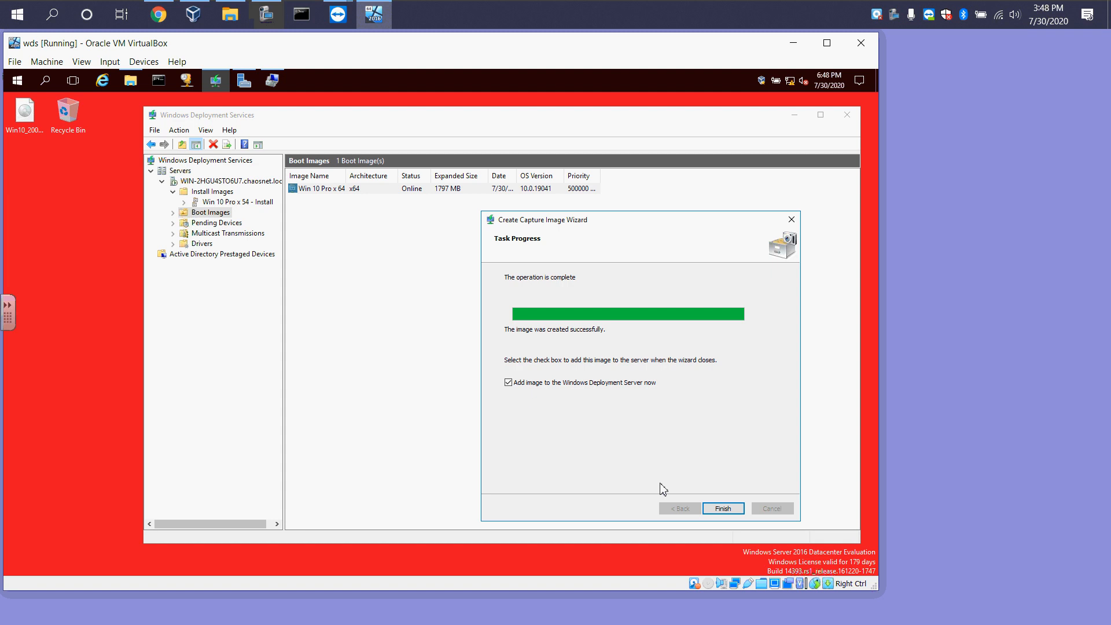
left_click(723, 509)
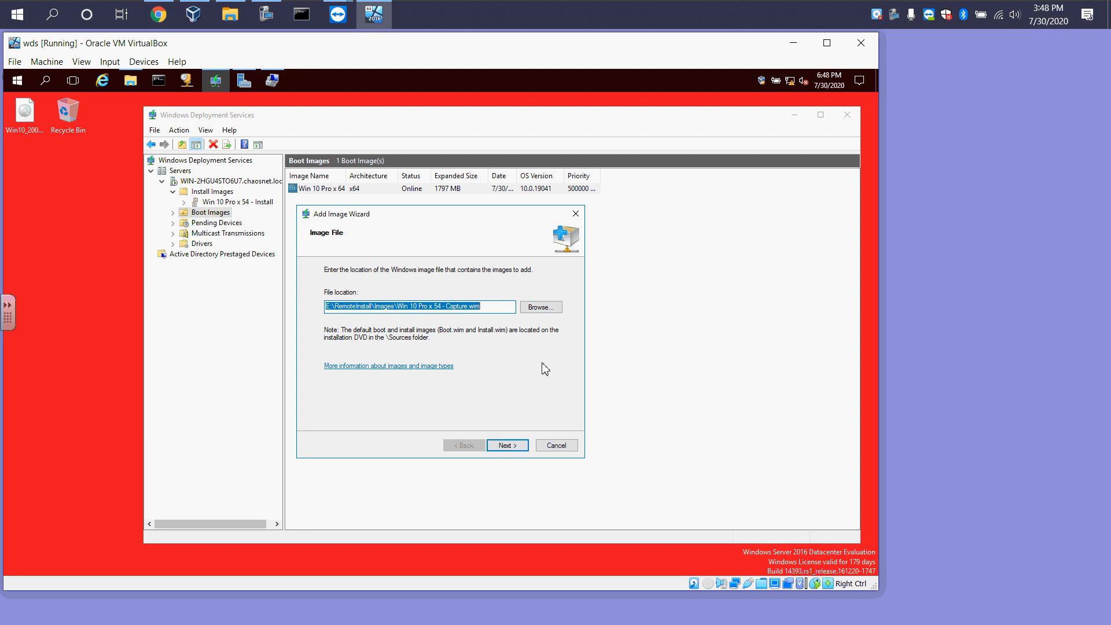
Add the capture image to Boot Images with name and description Win 10 Pro x 64 Capture
left_click(513, 449)
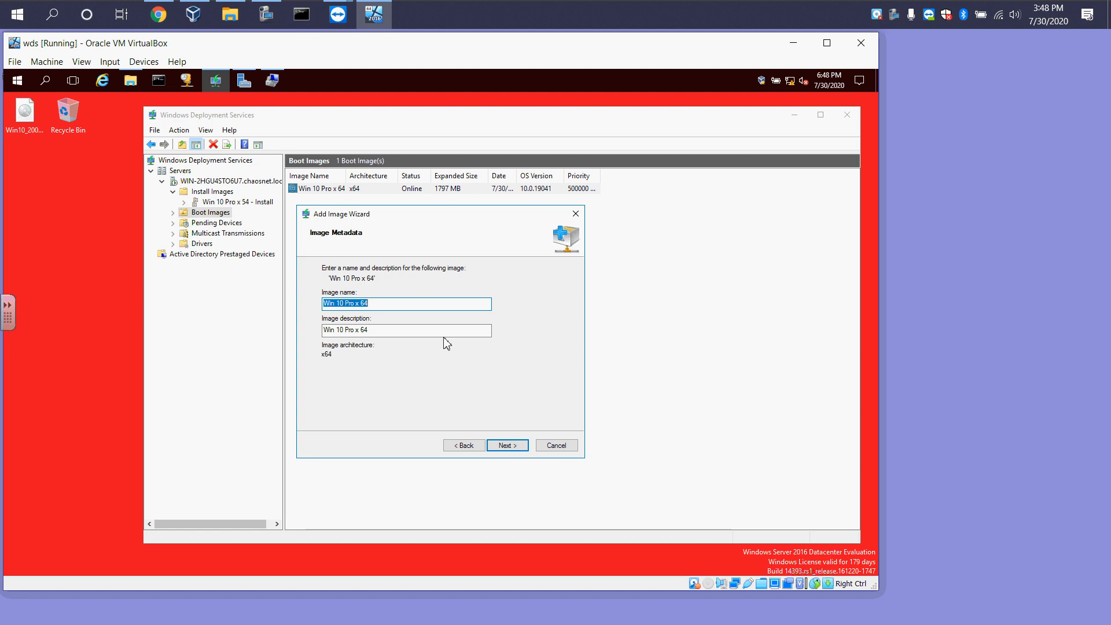
left_click(399, 306)
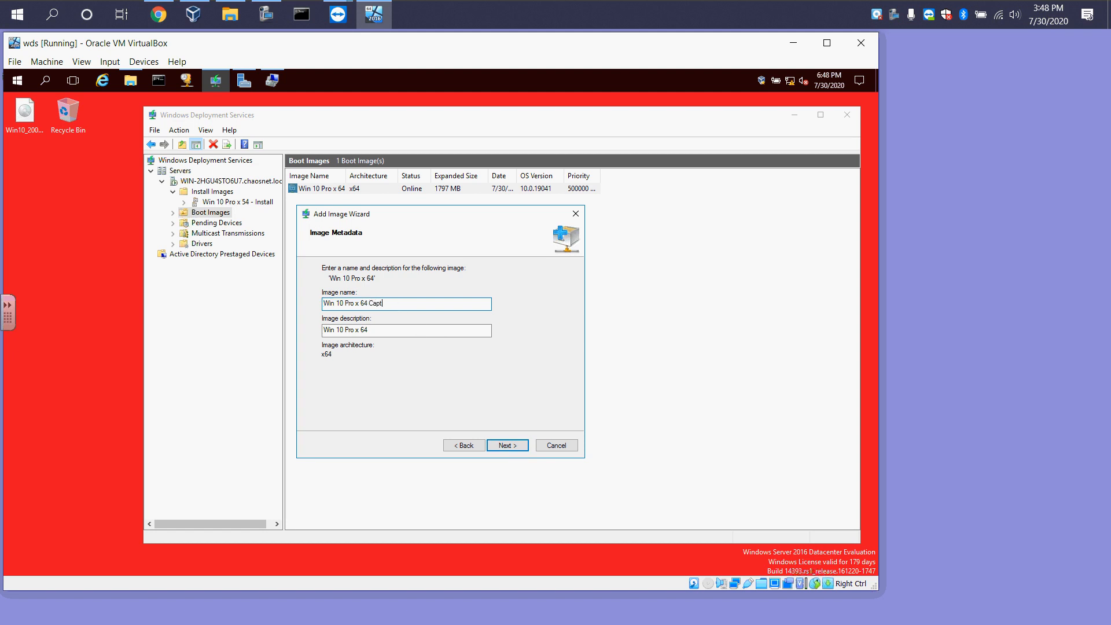
left_click(379, 332)
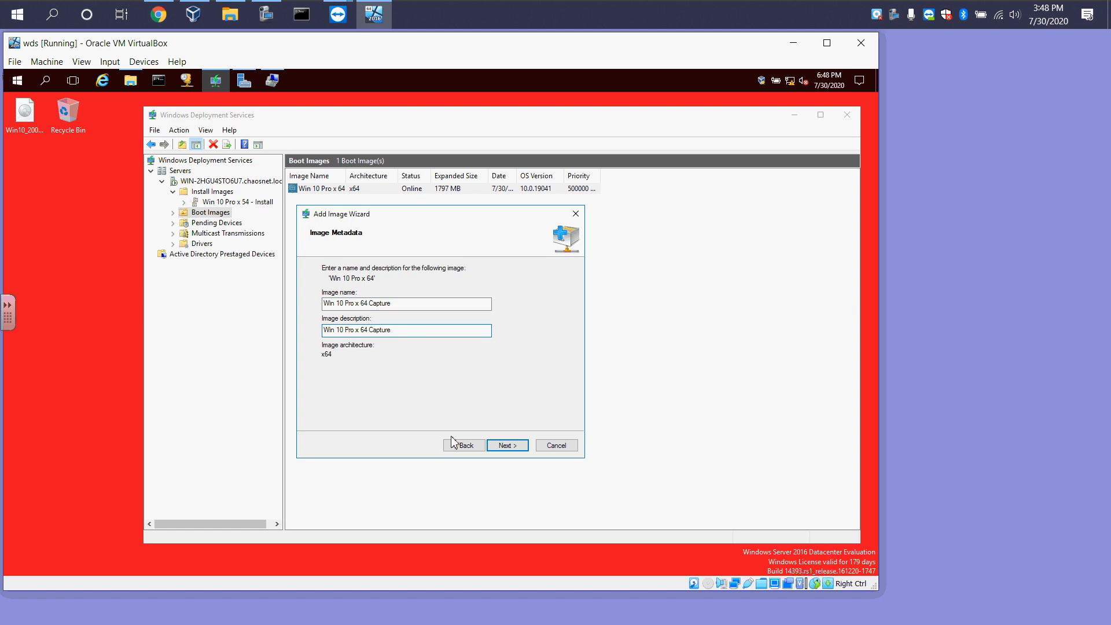
left_click(497, 448)
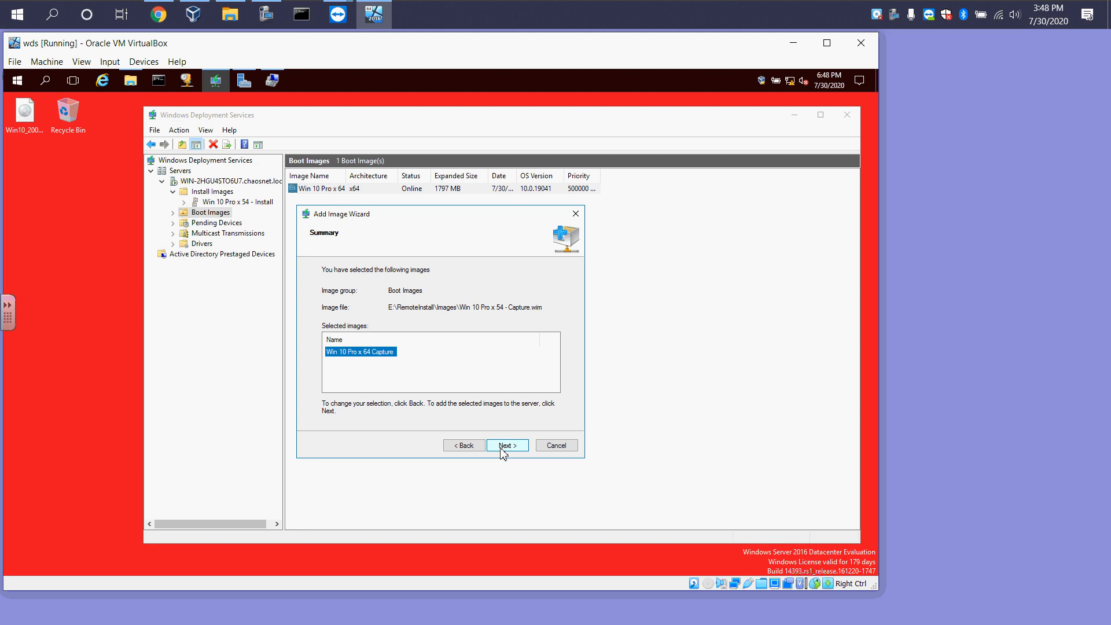
left_click(503, 447)
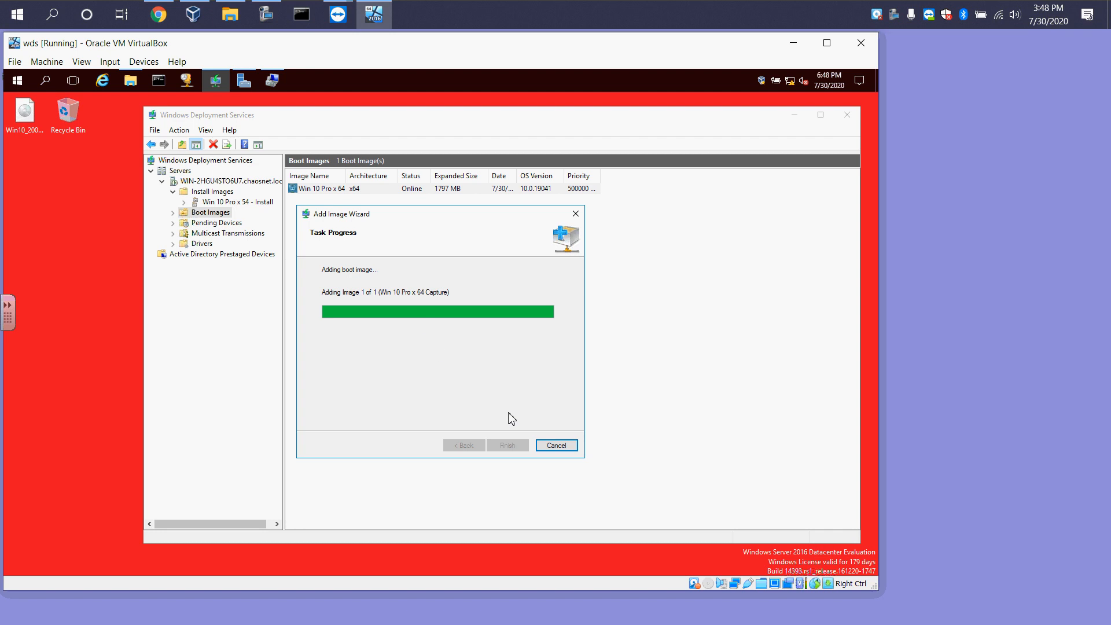
left_click(518, 446)
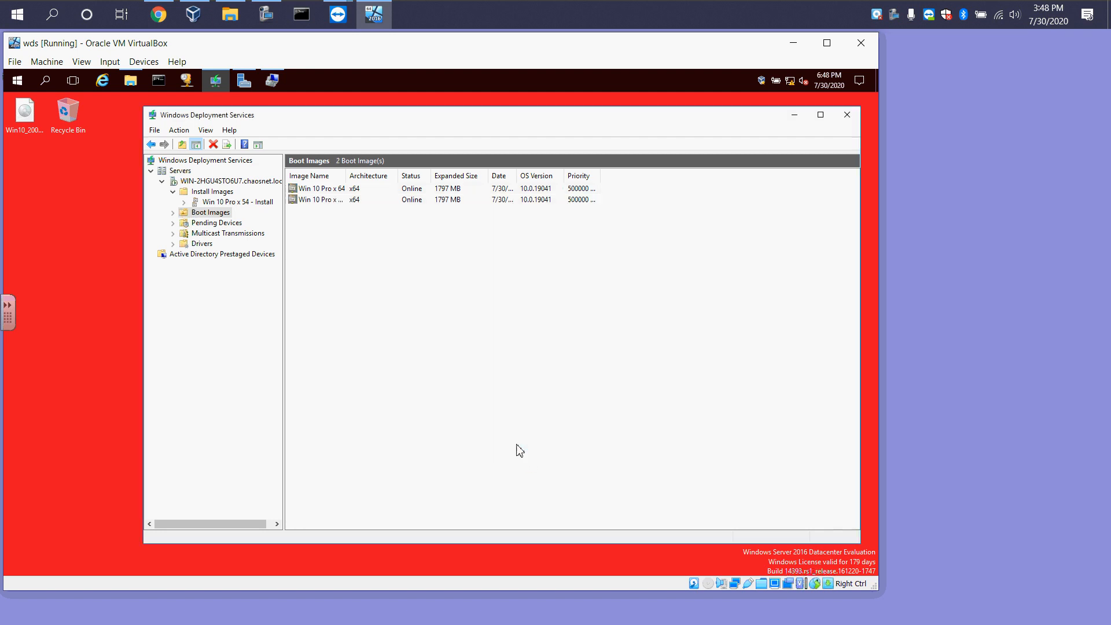
Review the boot images, the install image group and the Drivers node
double_click(349, 175)
left_click(362, 199)
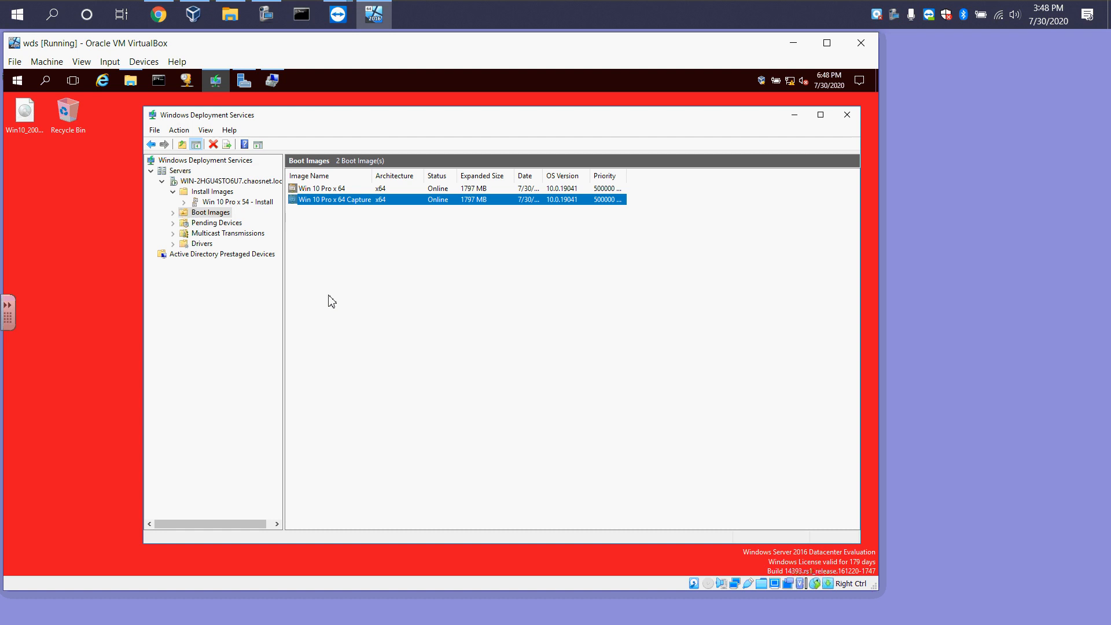
left_click(322, 189)
left_click(324, 200)
left_click(225, 201)
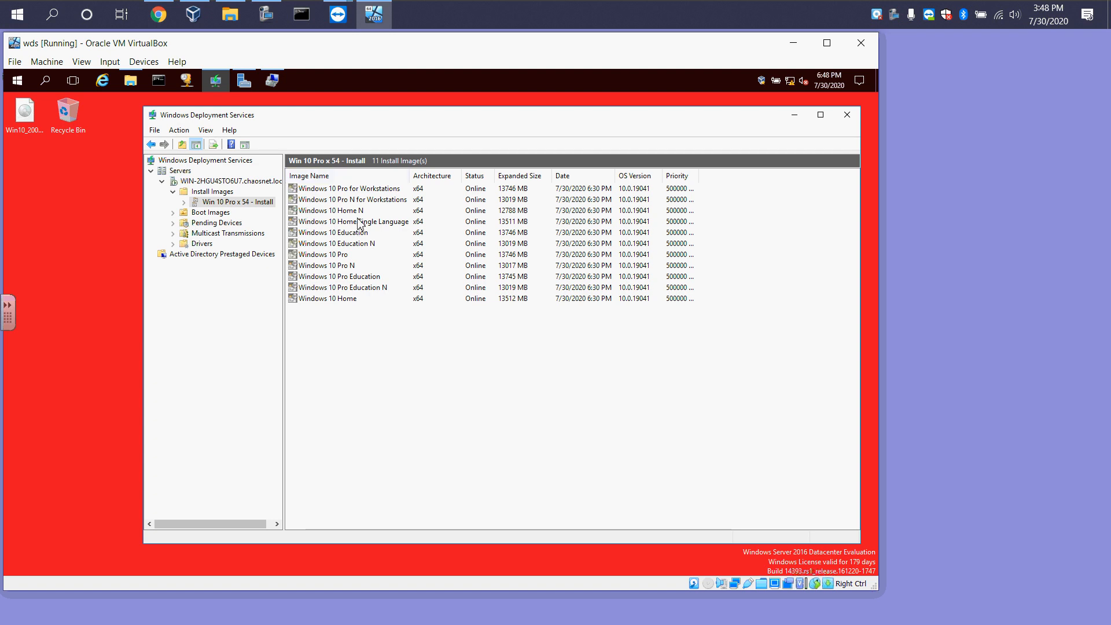
right_click(344, 235)
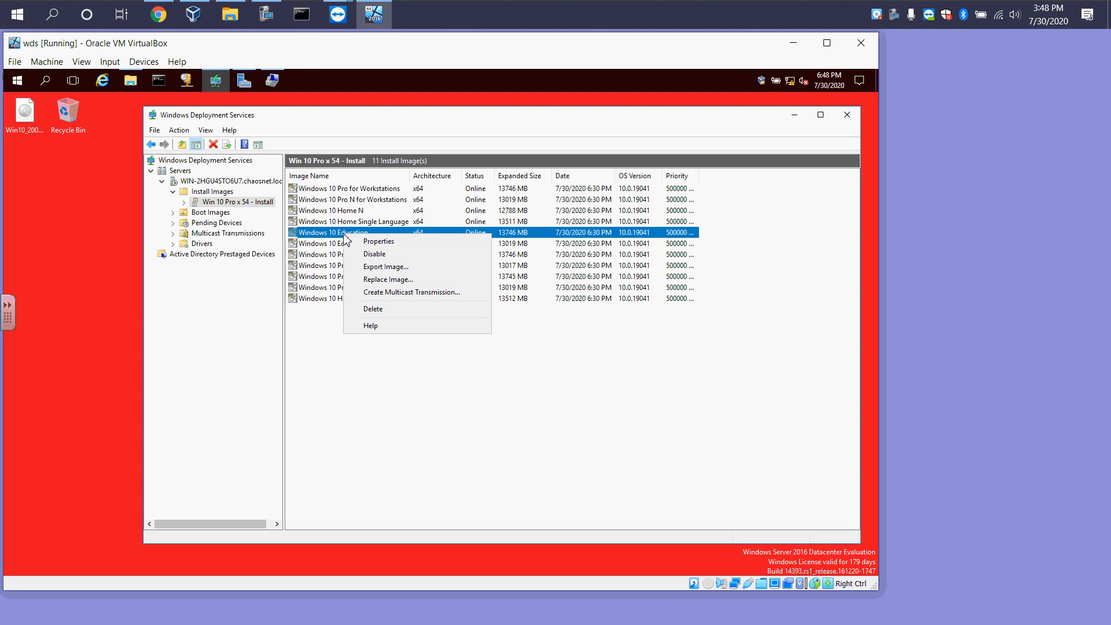
left_click(336, 236)
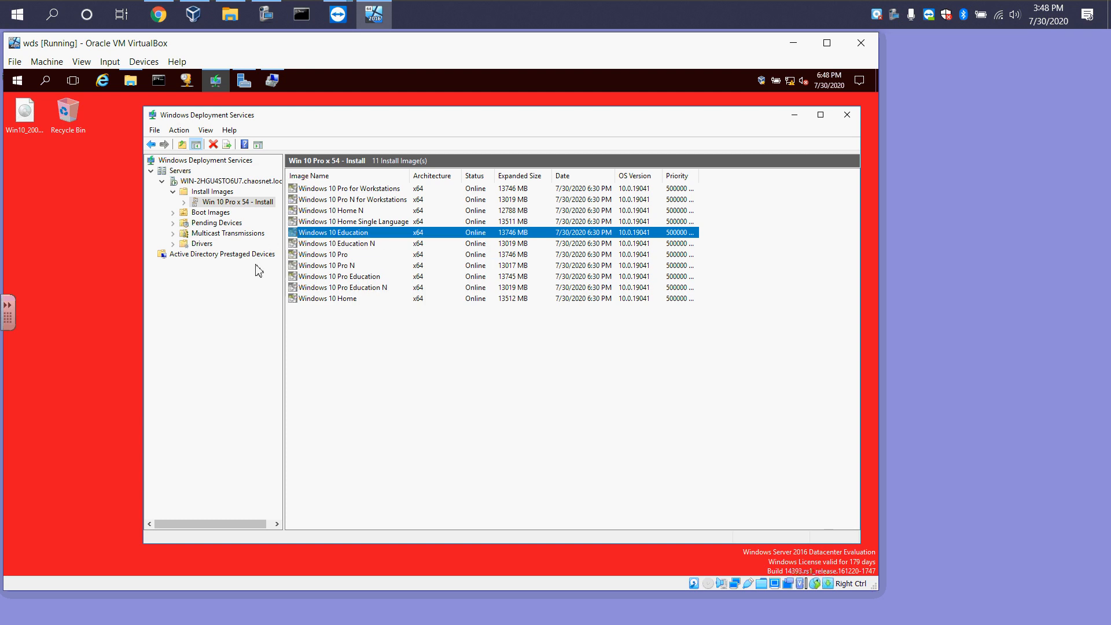
left_click(204, 244)
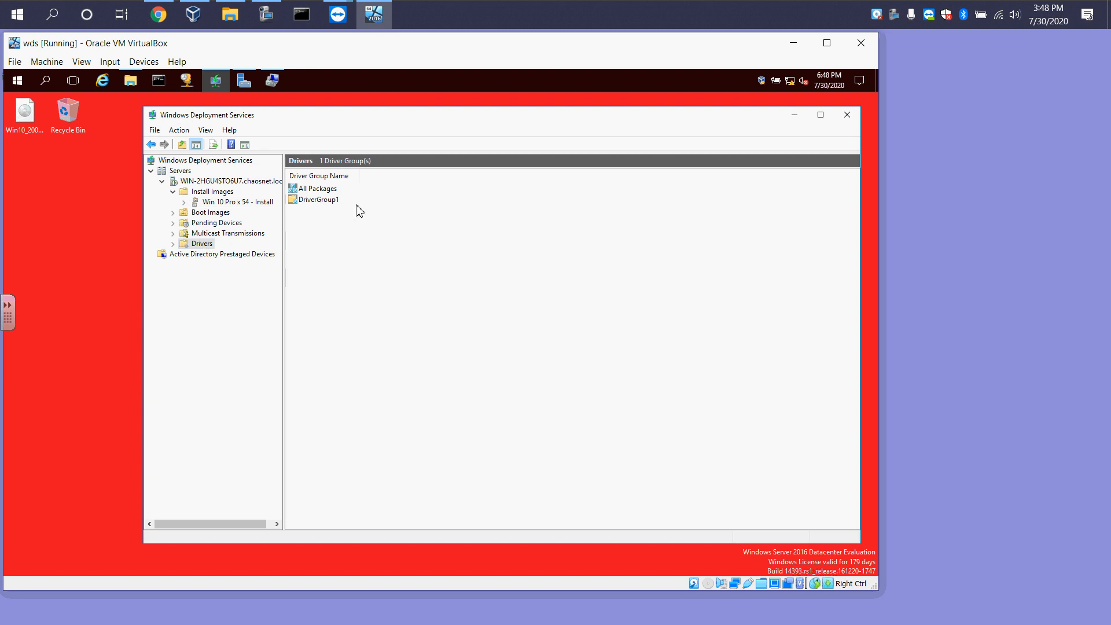
Open the DriverGroup1 driver group and view its properties without changing them
double_click(328, 200)
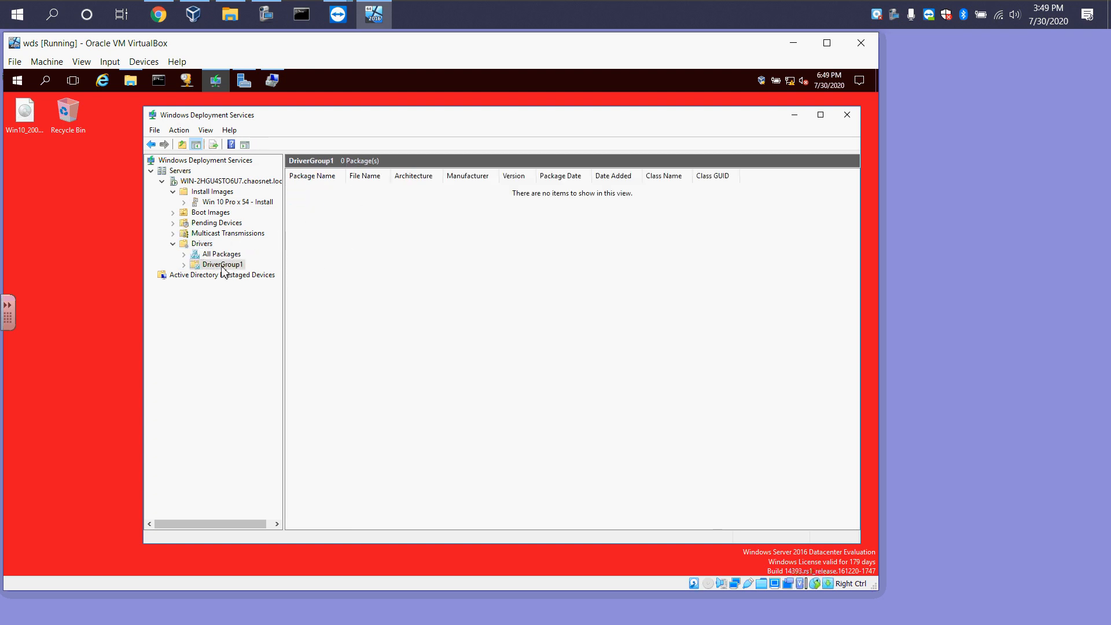
right_click(221, 272)
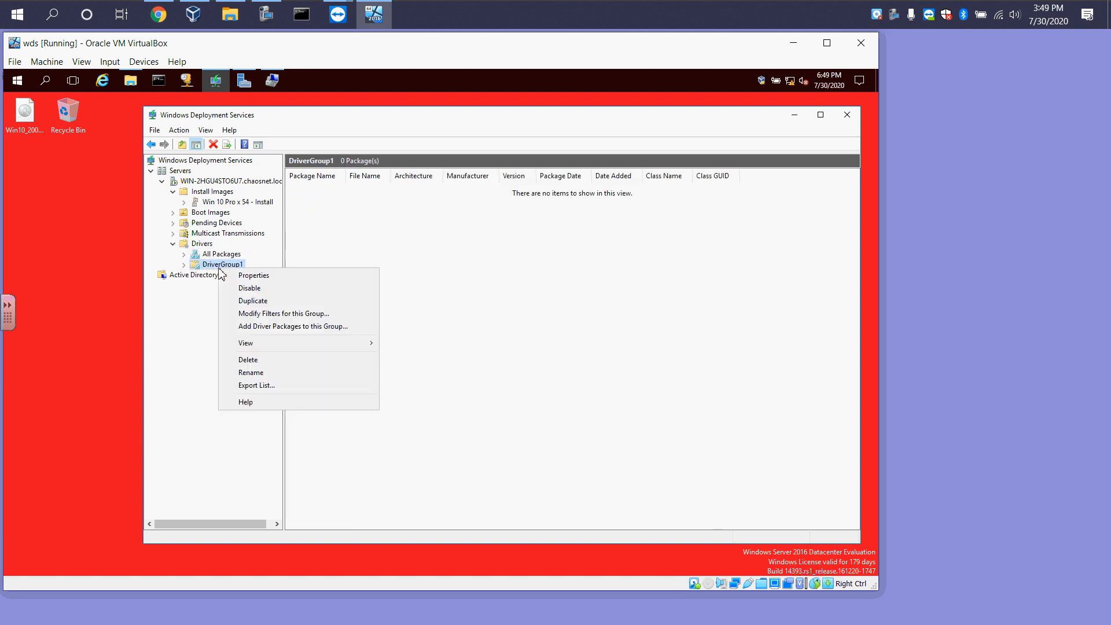
left_click(264, 276)
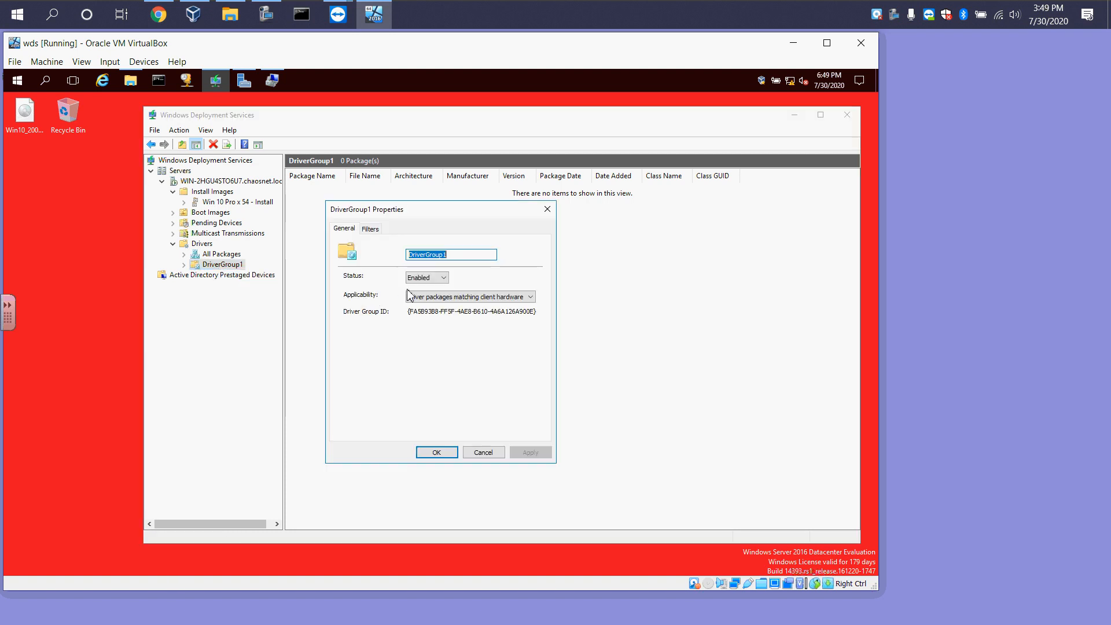
left_click(478, 452)
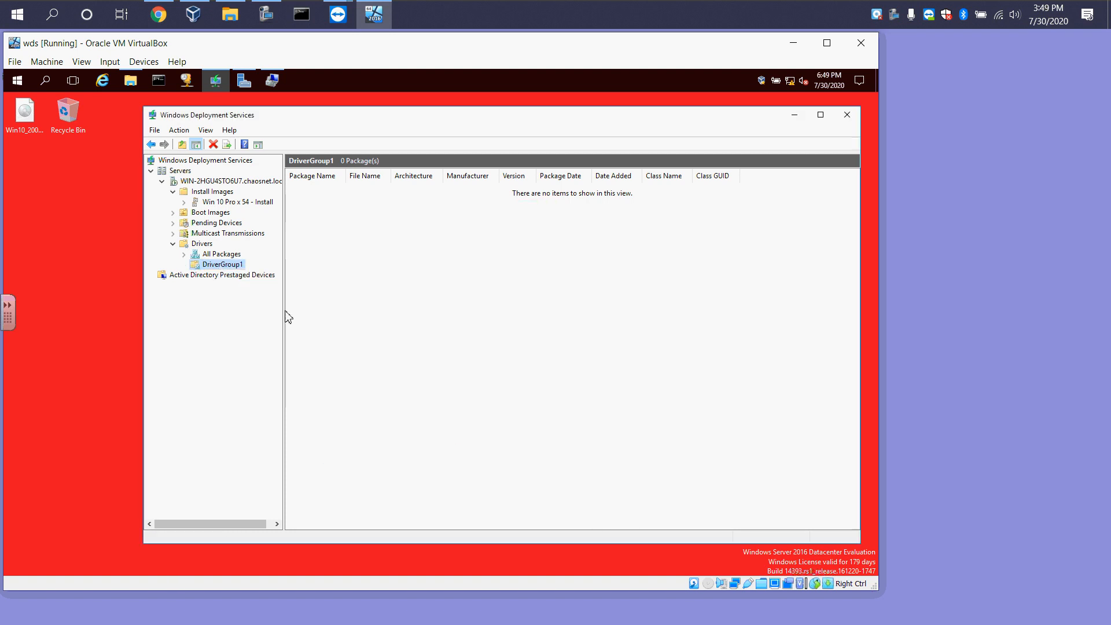
Delete the DriverGroup1 driver group
right_click(221, 265)
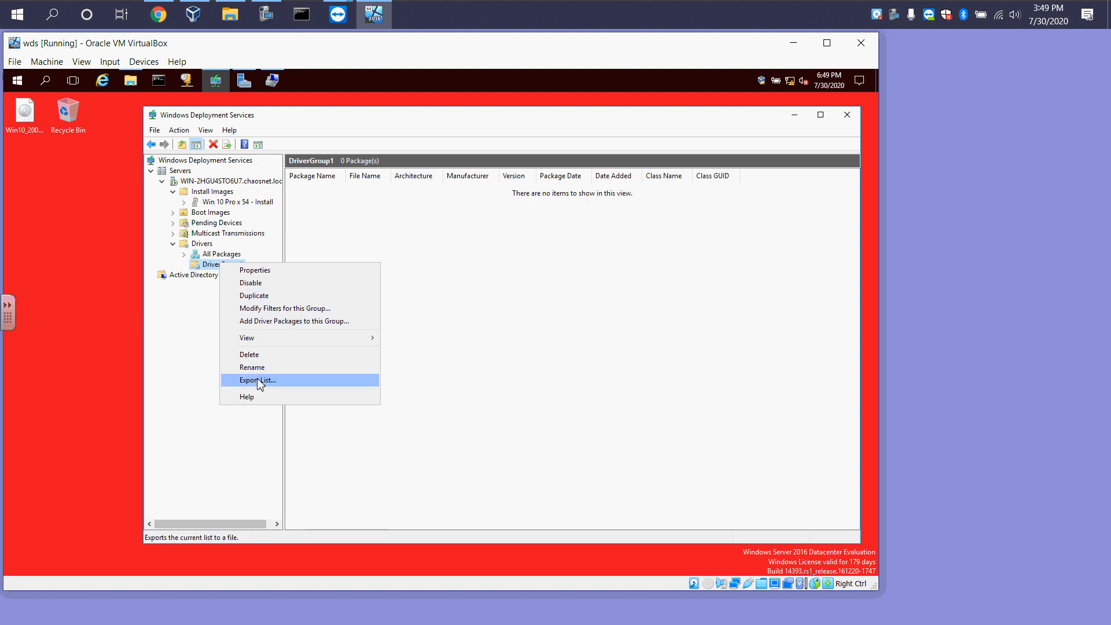
left_click(295, 355)
left_click(515, 360)
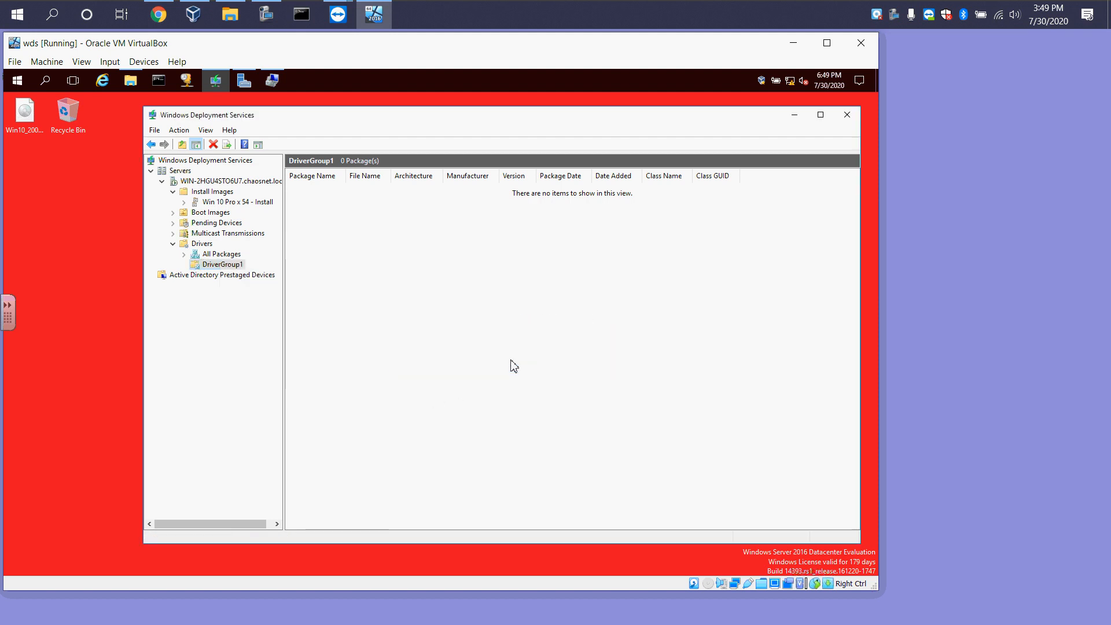
Start adding a driver package and copy the host's C:\Windows\System32\DriverStore\FileRepository folder onto the host desktop
right_click(199, 244)
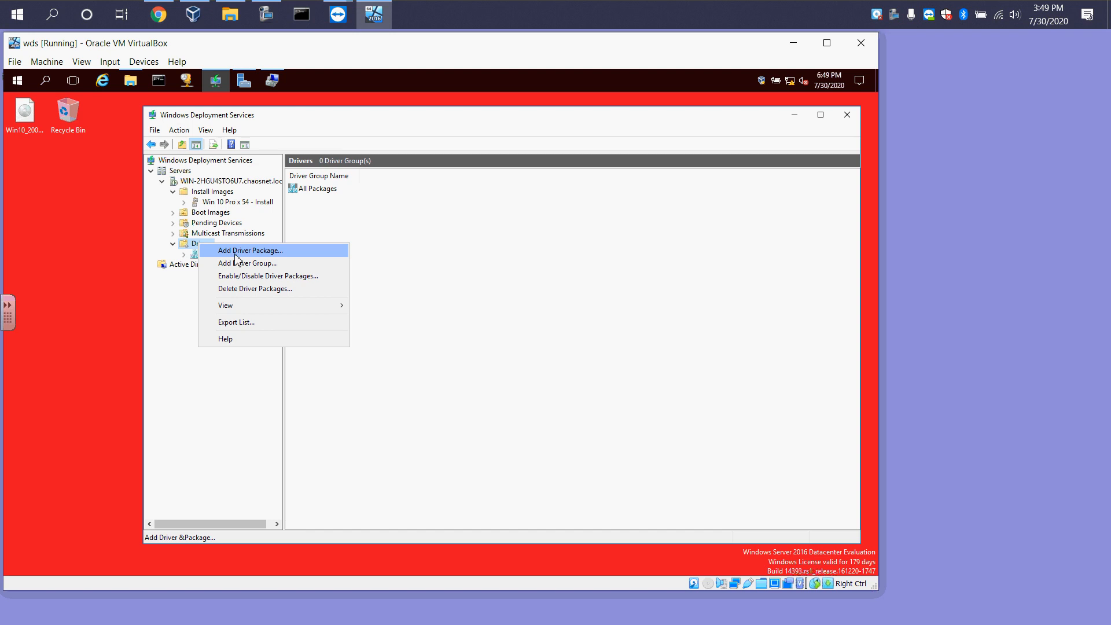
left_click(236, 254)
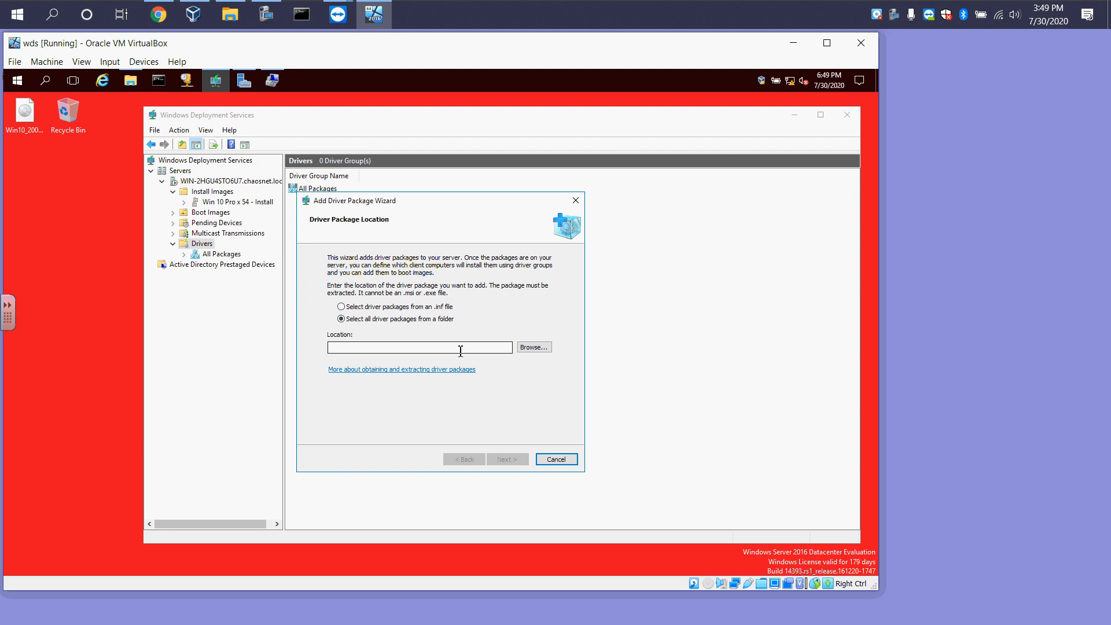
left_click(231, 16)
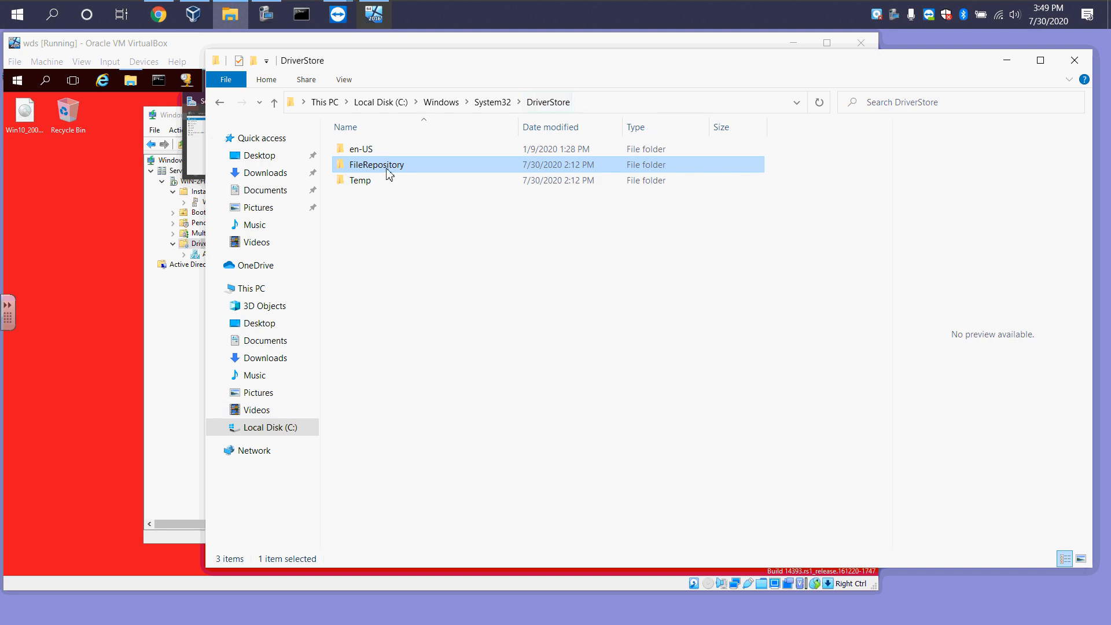
right_click(373, 168)
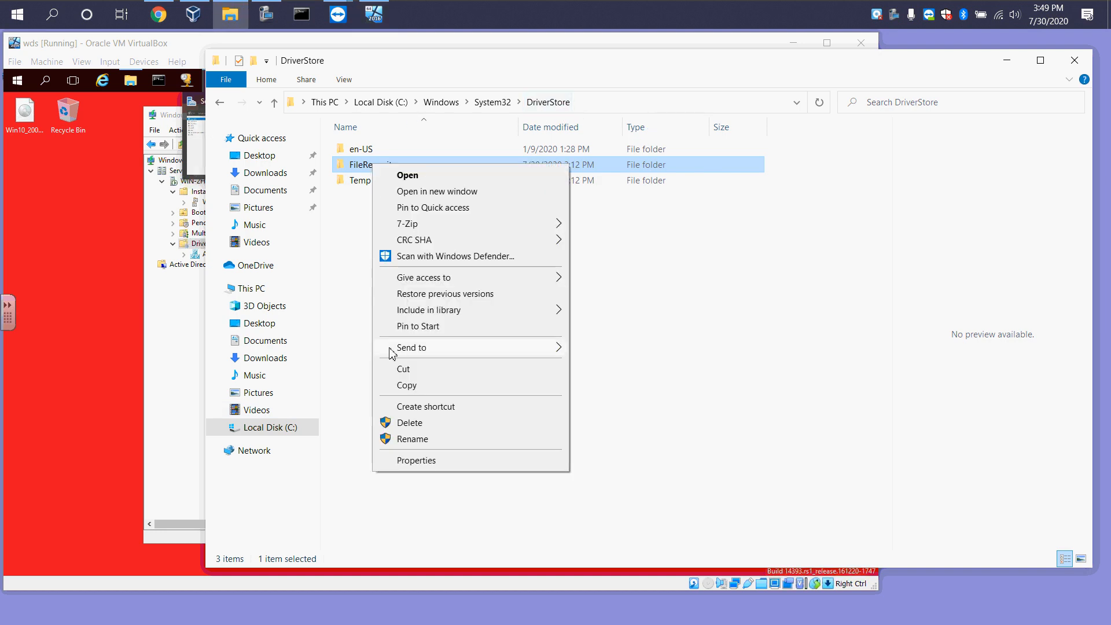
left_click(403, 385)
left_click(1007, 60)
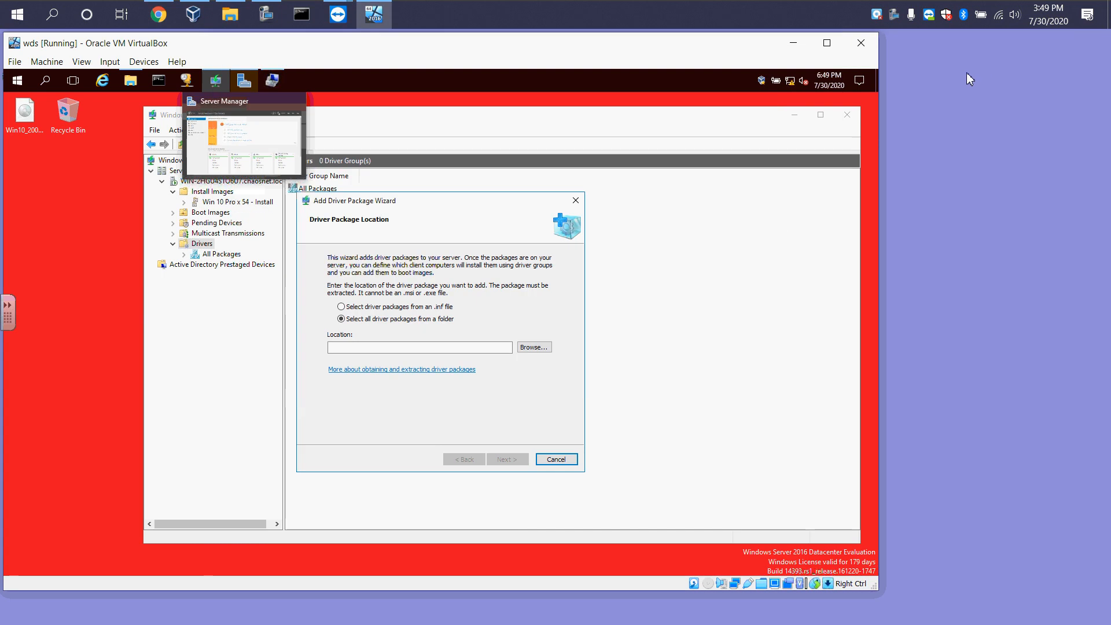
right_click(968, 73)
left_click(993, 138)
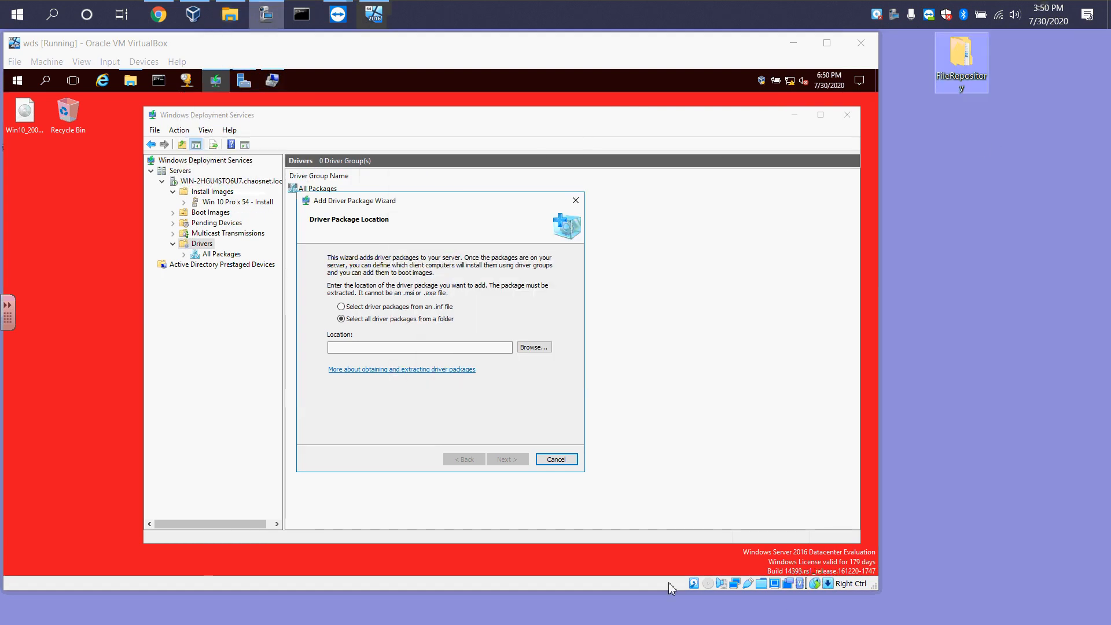
Set the driver package location to the Z:\FileRepository folder on the shared desktop and continue
left_click(534, 348)
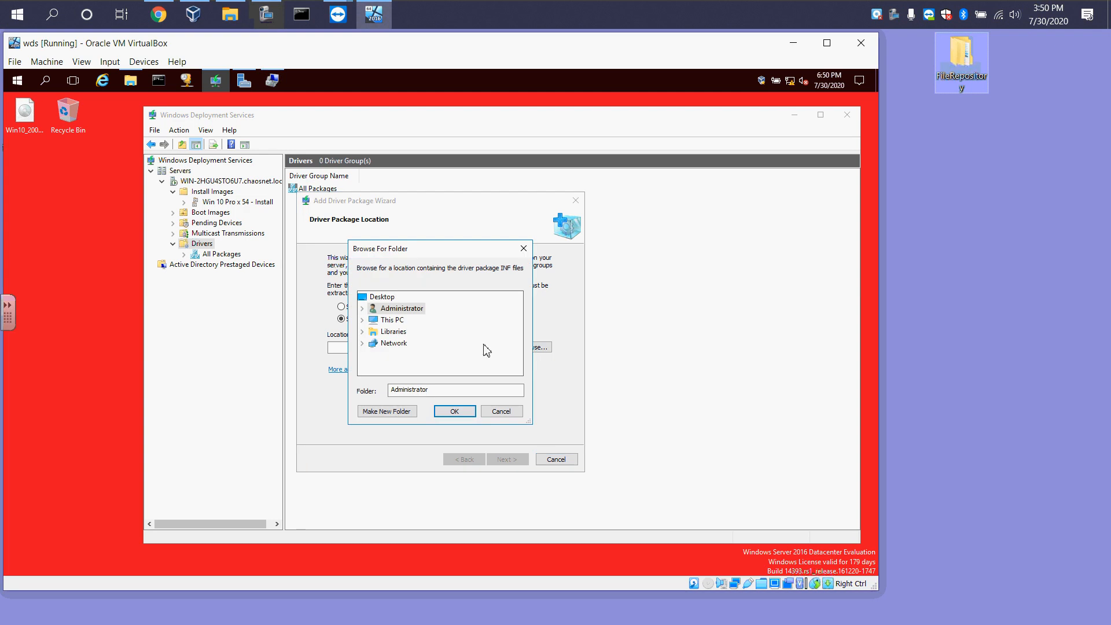
double_click(375, 321)
scroll(431, 340, "down", 3)
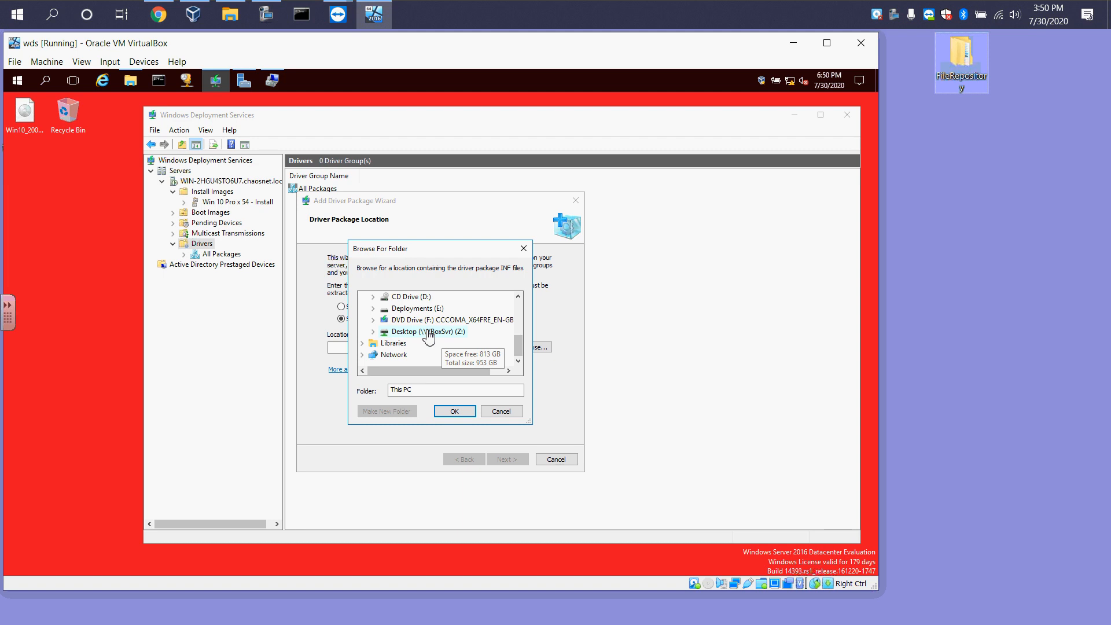
left_click(428, 335)
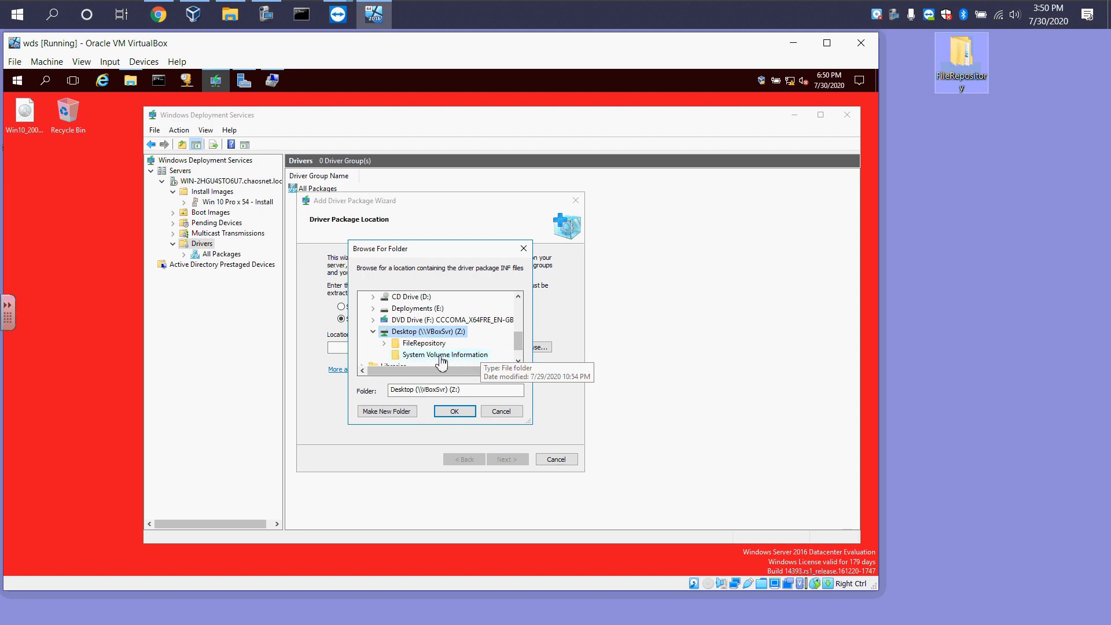
double_click(424, 343)
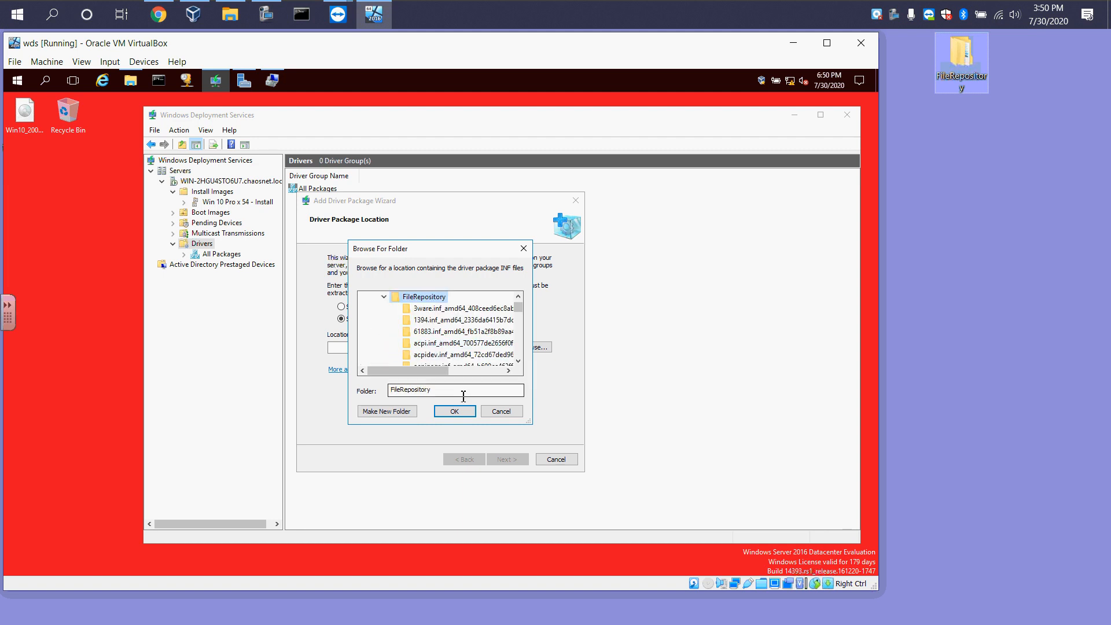
left_click(463, 412)
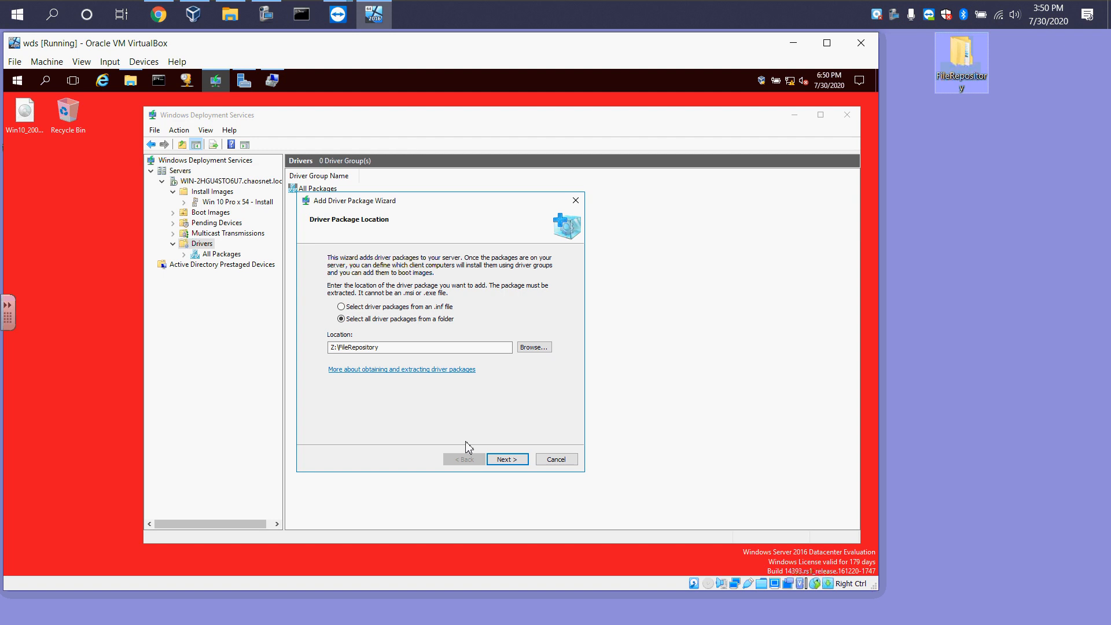
left_click(502, 460)
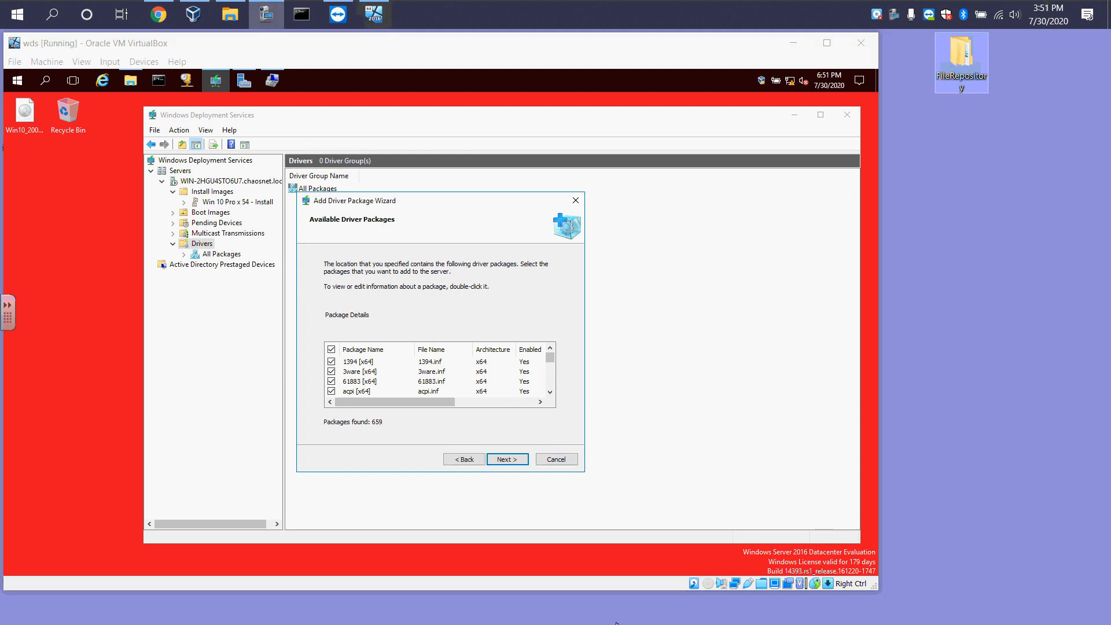
Add all the found driver packages to the server, continuing past the failed-packages list
left_click(509, 461)
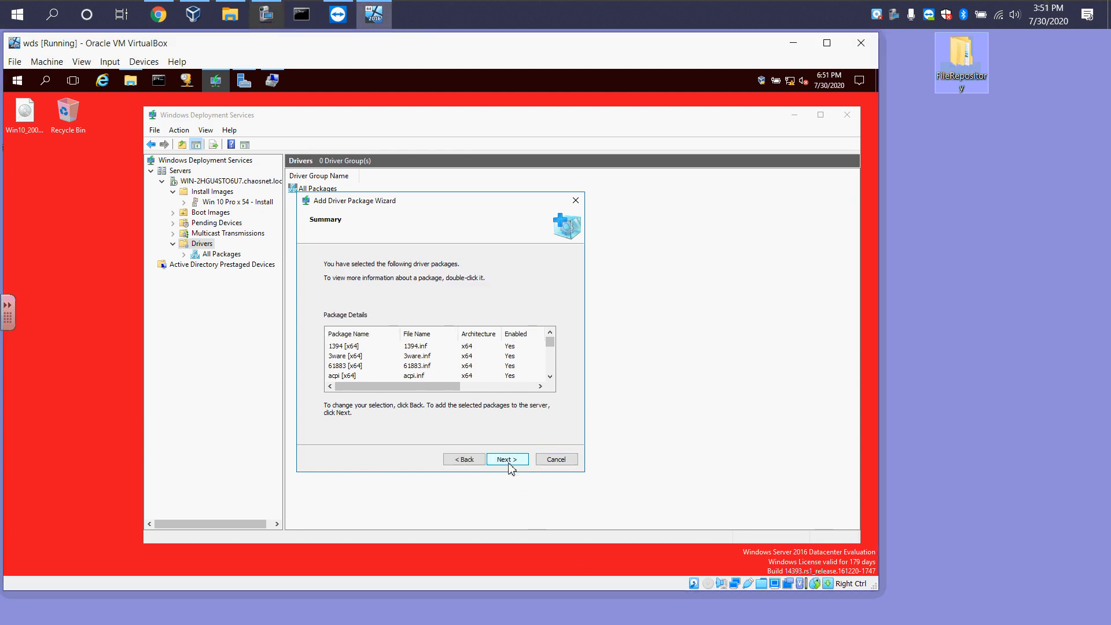
left_click(508, 462)
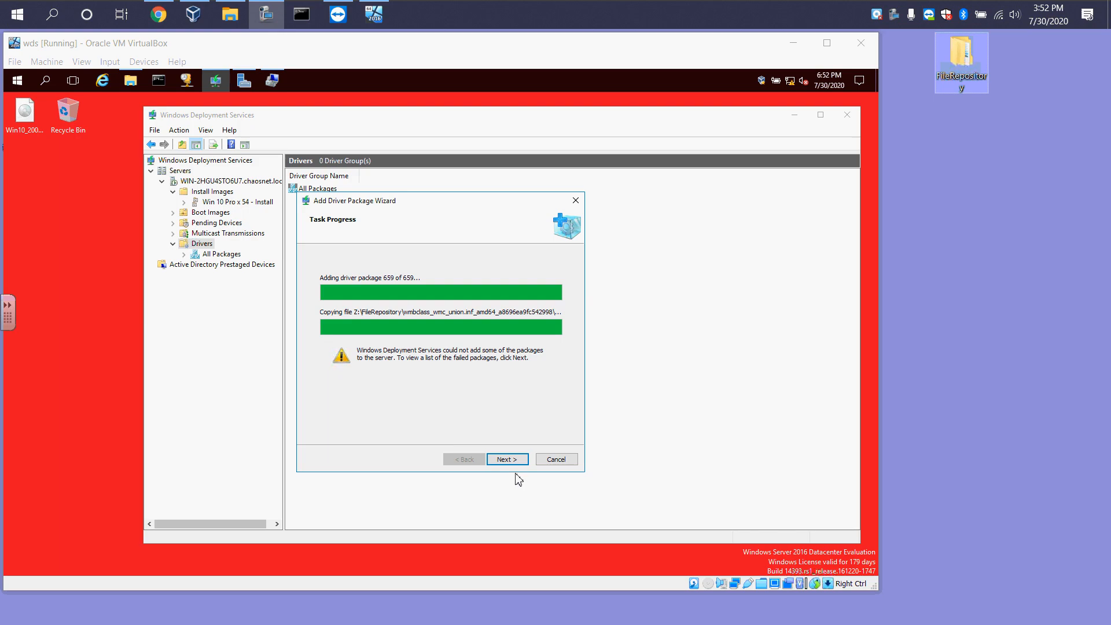
left_click(507, 459)
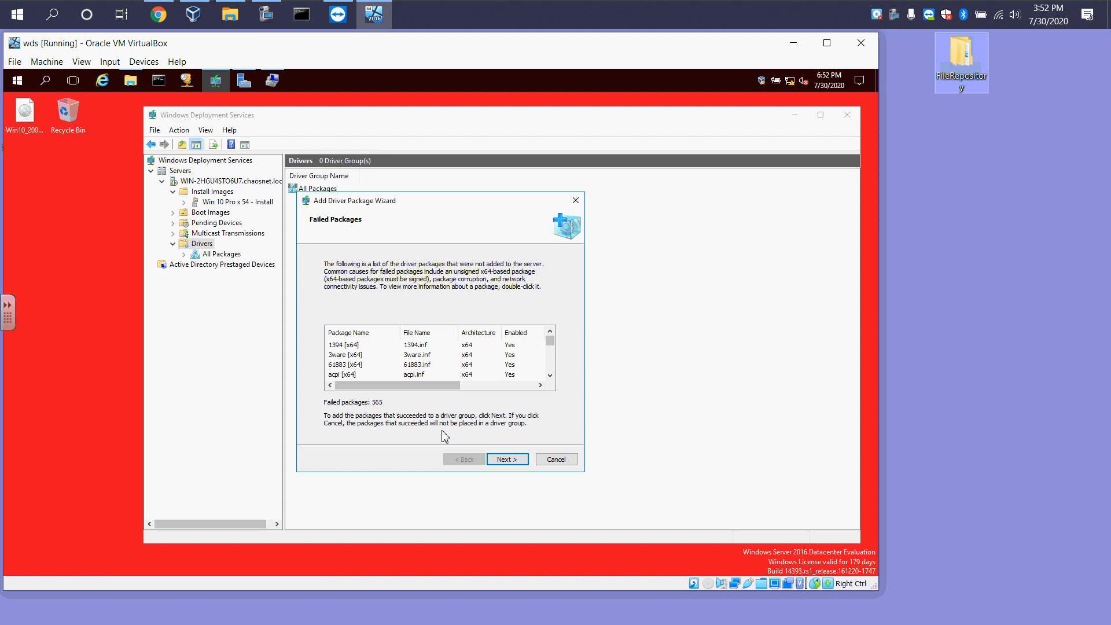
left_click(520, 465)
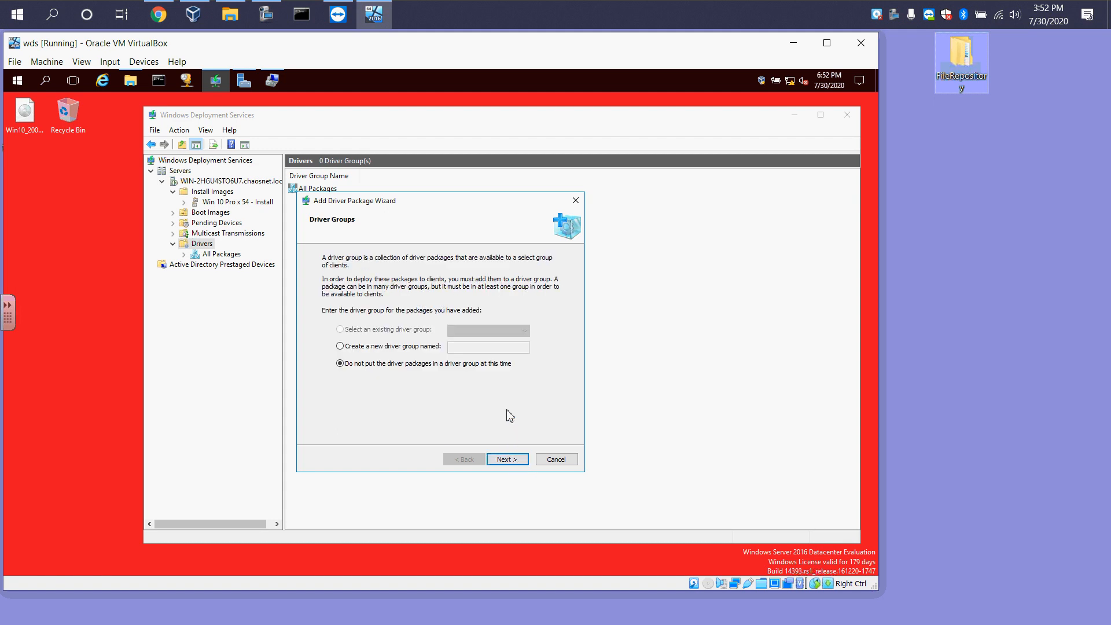
Put the added packages in a new driver group named Test_Driver and finish the wizard
left_click(386, 348)
left_click(463, 347)
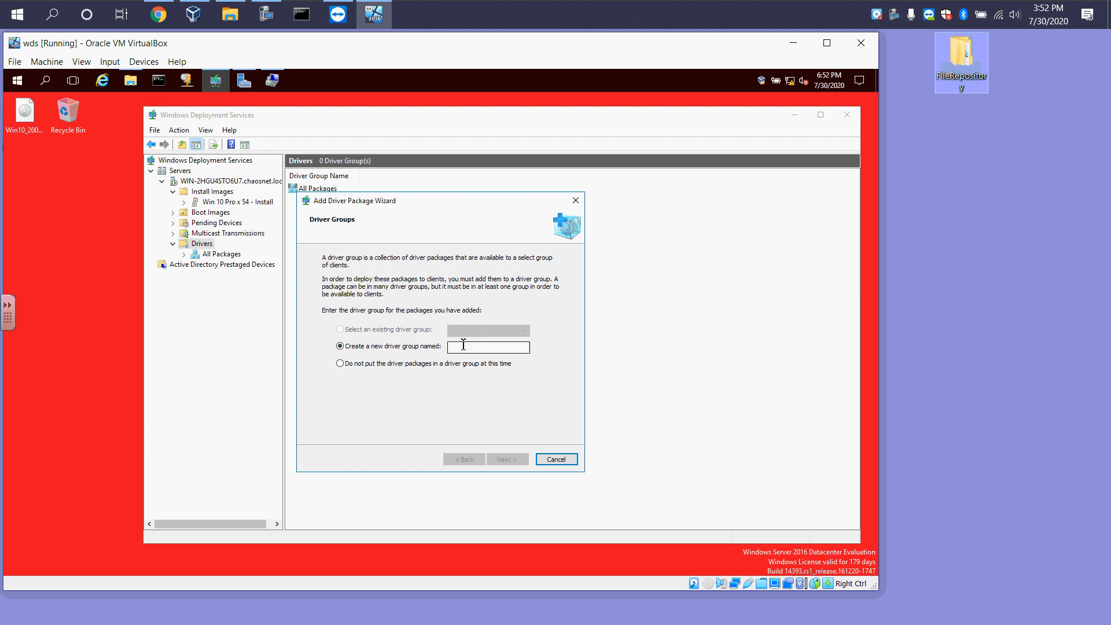
type("Test_Driver")
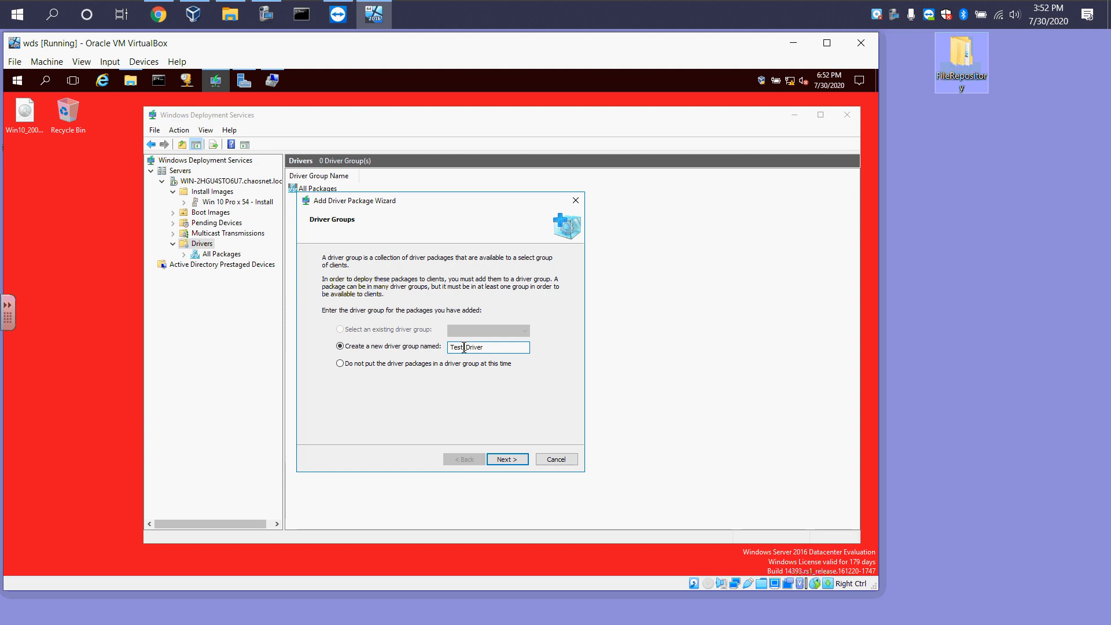
left_click(525, 460)
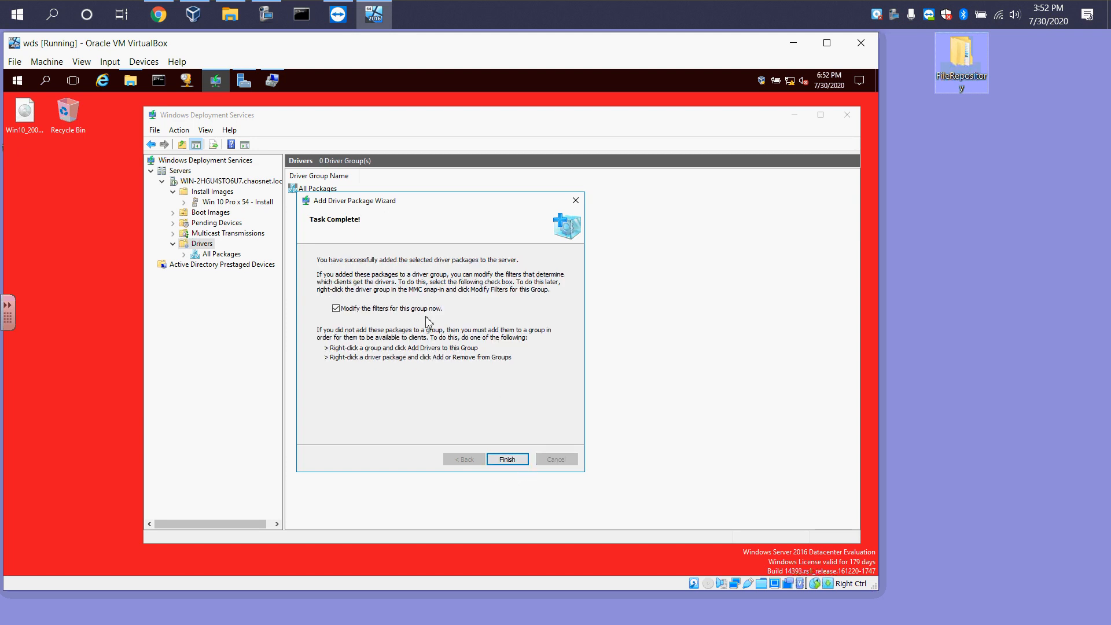
left_click(508, 461)
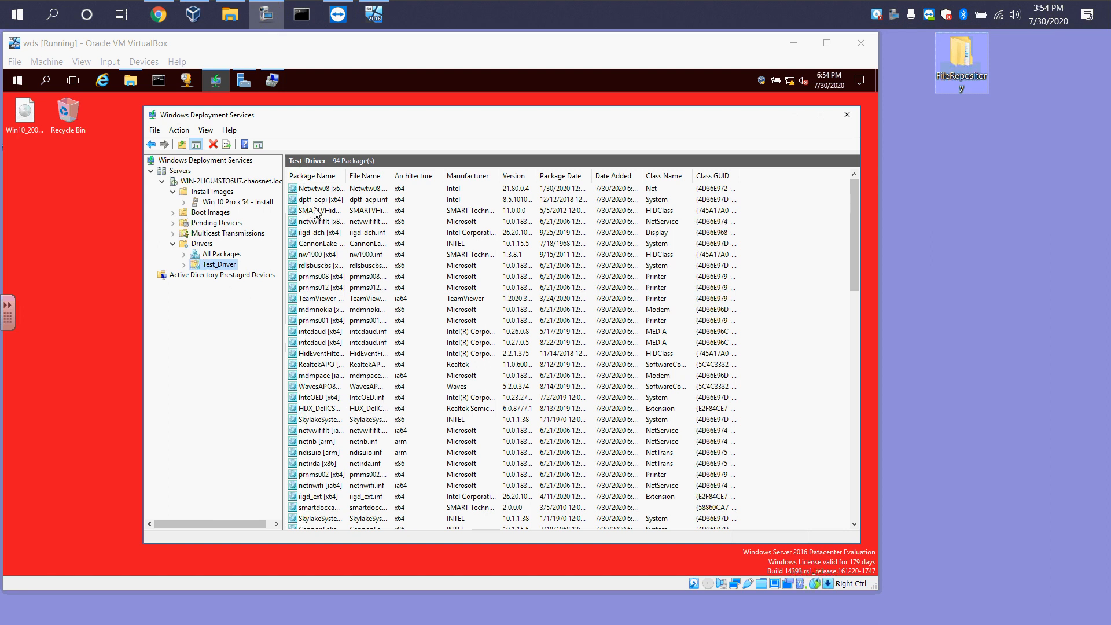
Browse the install image group, its Windows 10 editions and options, and the boot images
left_click(216, 202)
left_click(213, 192)
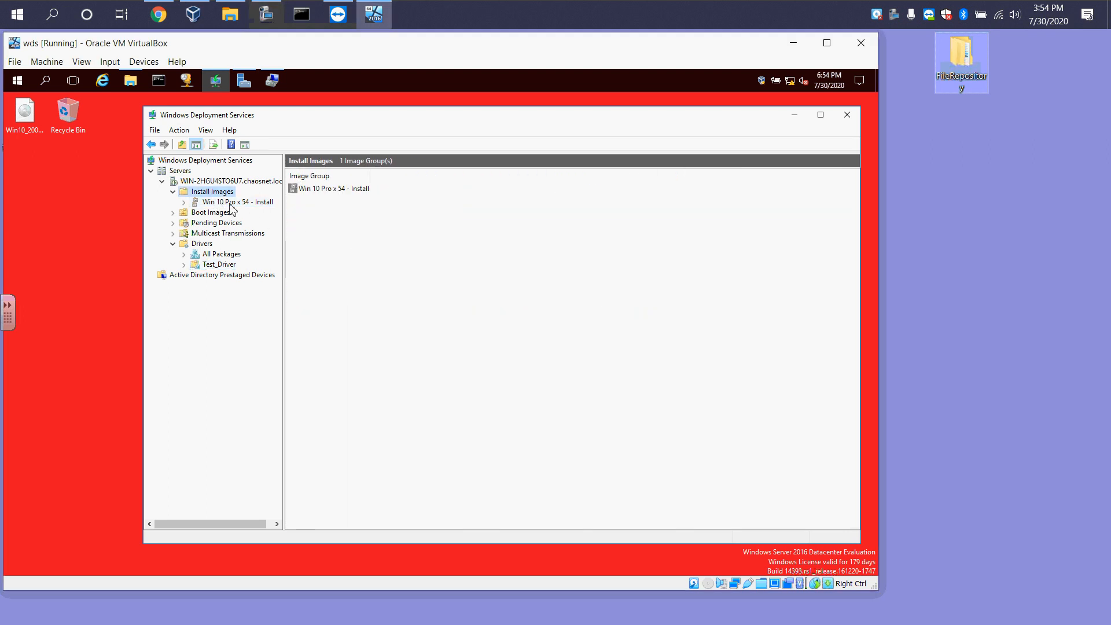
left_click(231, 203)
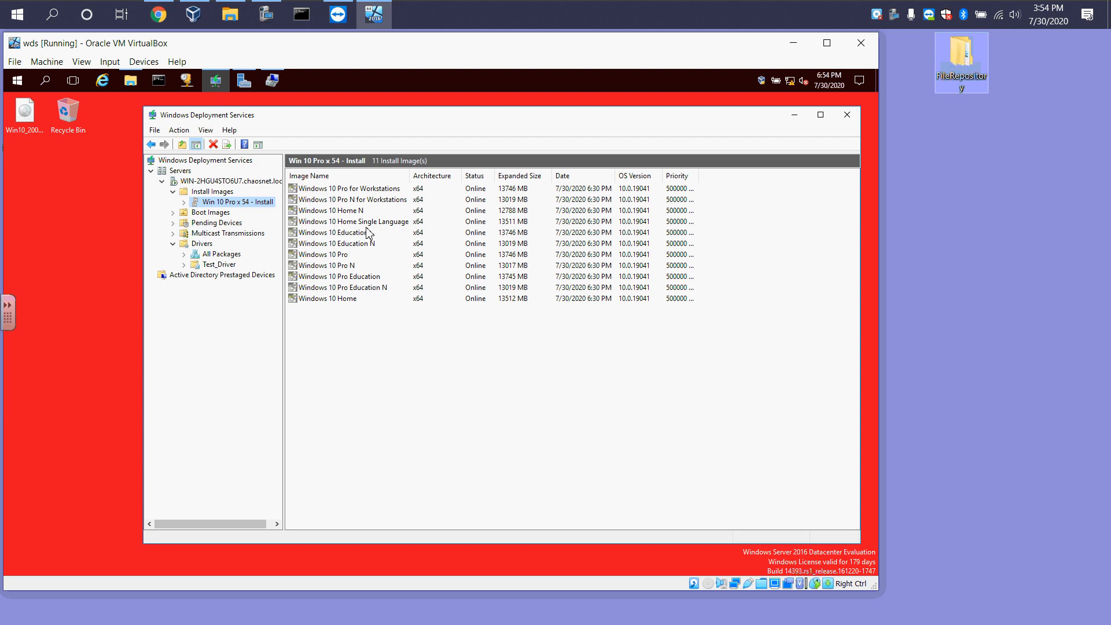
right_click(357, 232)
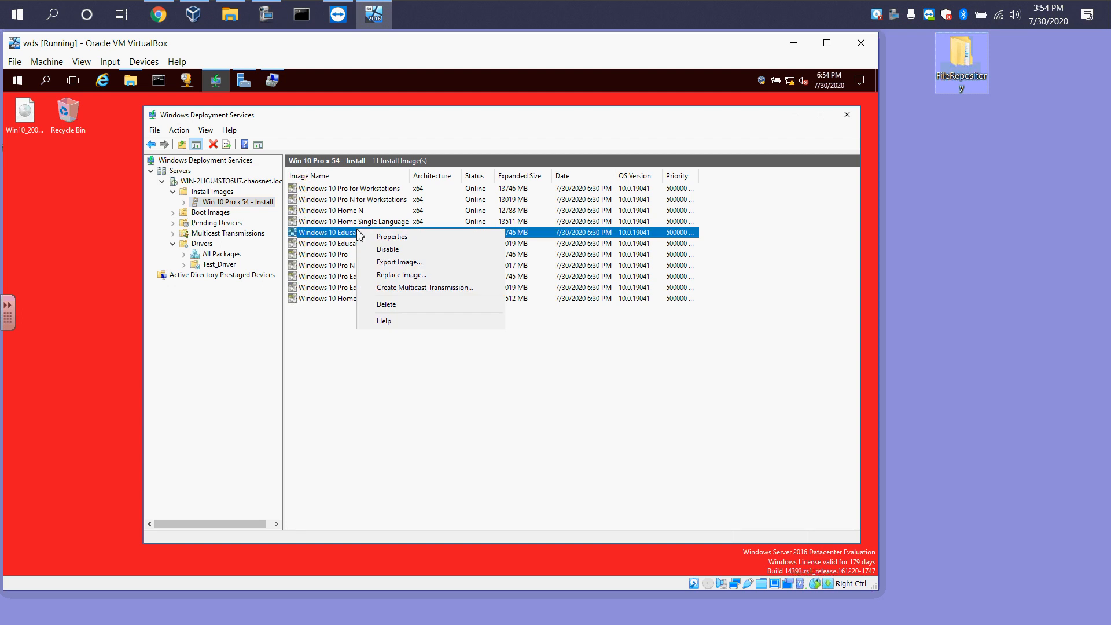
right_click(220, 206)
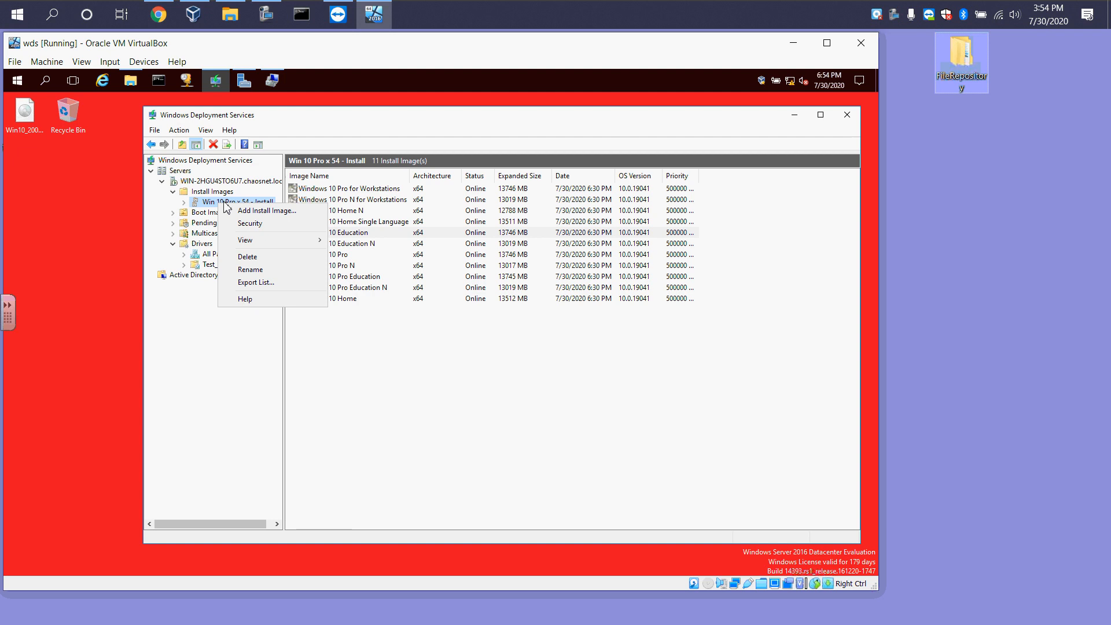
left_click(321, 340)
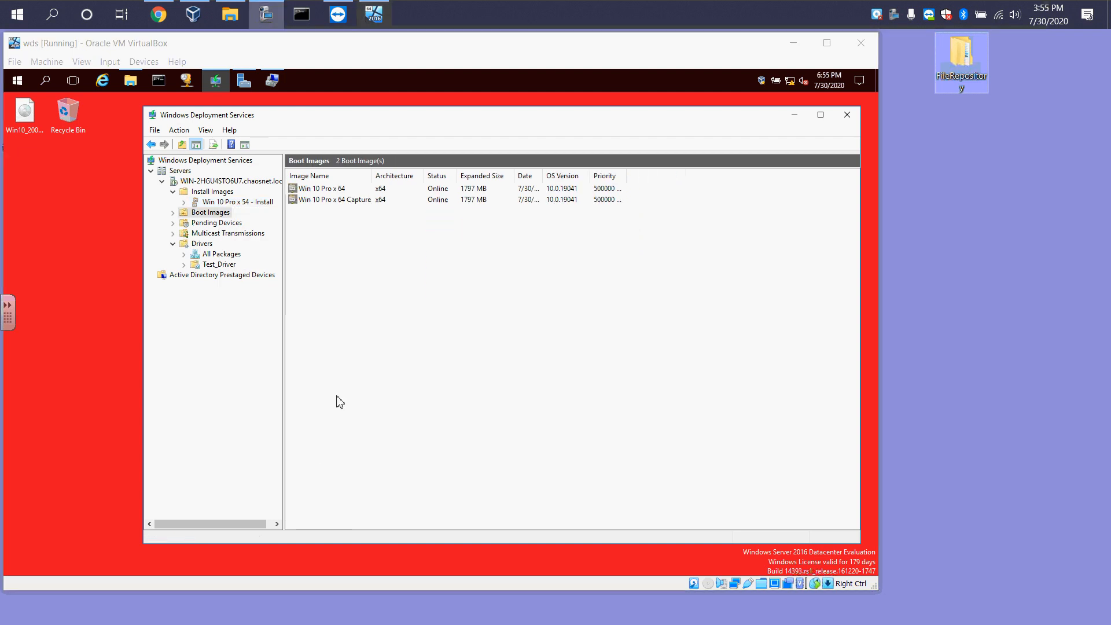
left_click(332, 203)
left_click(333, 192)
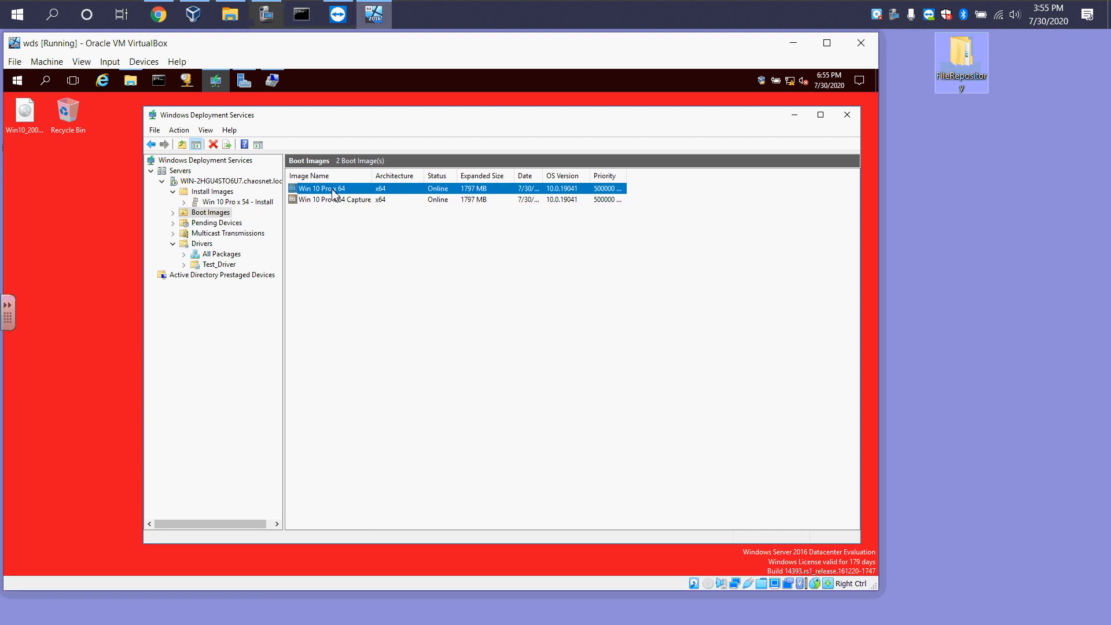
Add x64 driver packages to the Win 10 Pro x 64 boot image, removing the Package Class search filter
right_click(333, 192)
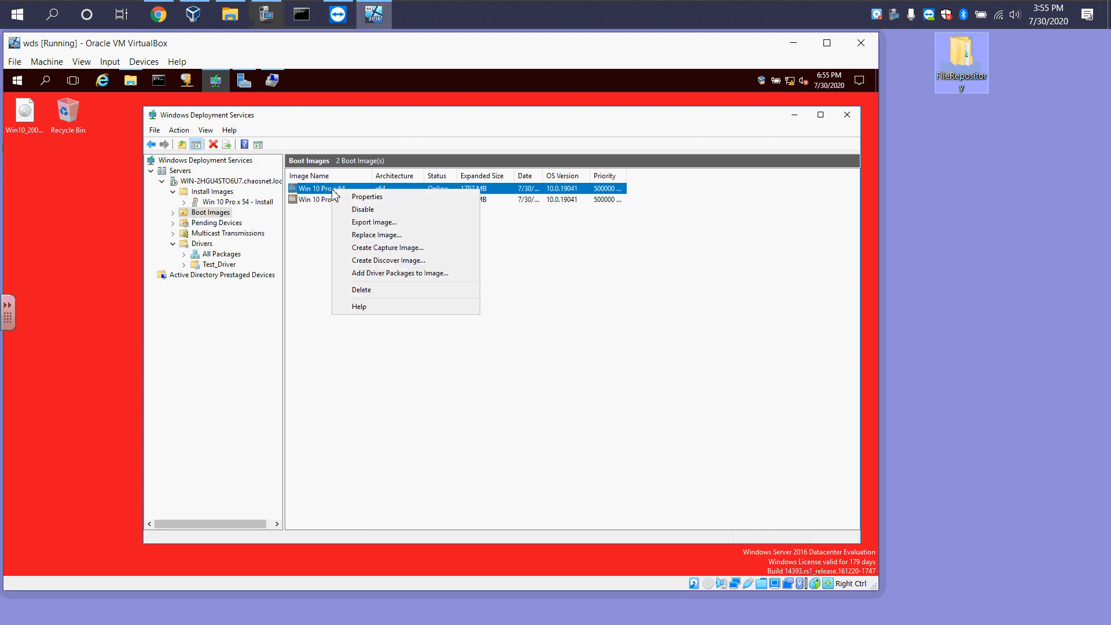
left_click(366, 276)
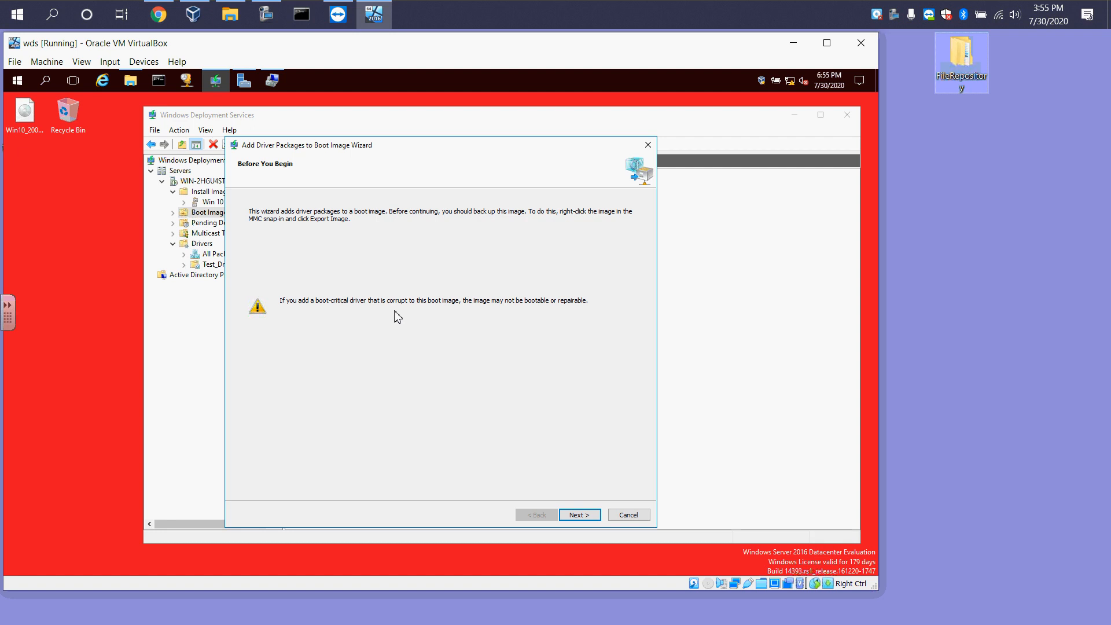
left_click(579, 514)
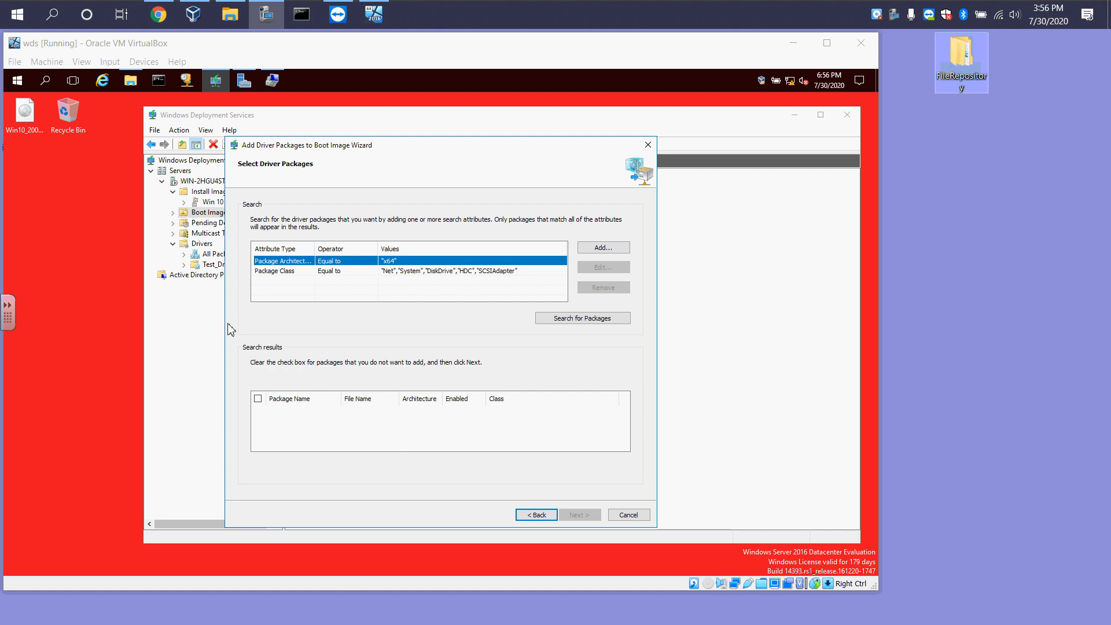
left_click(345, 272)
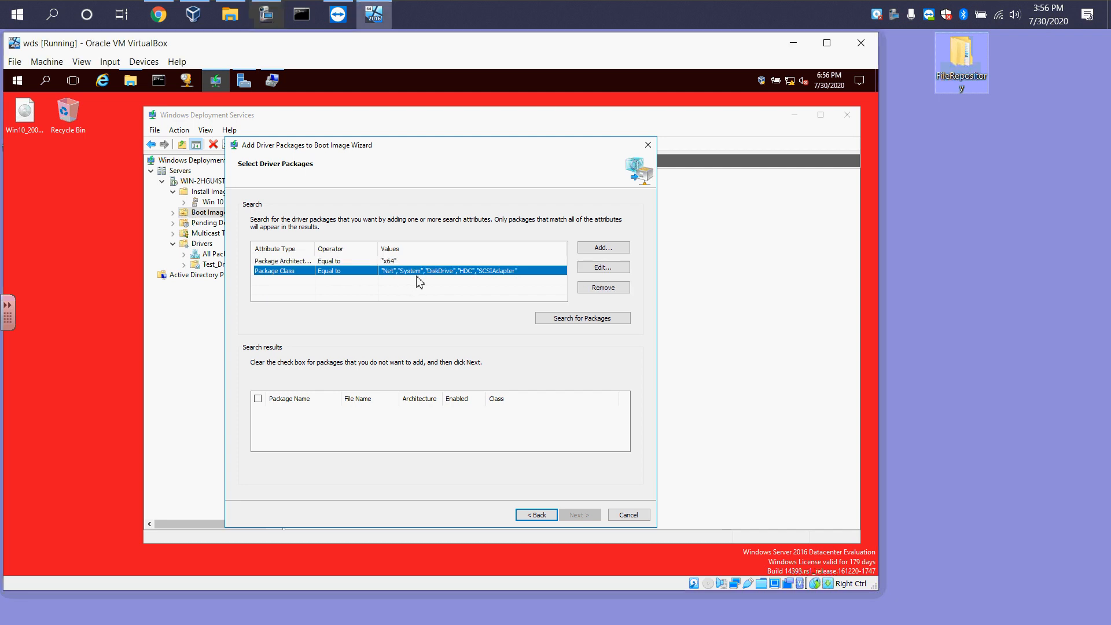
left_click(605, 290)
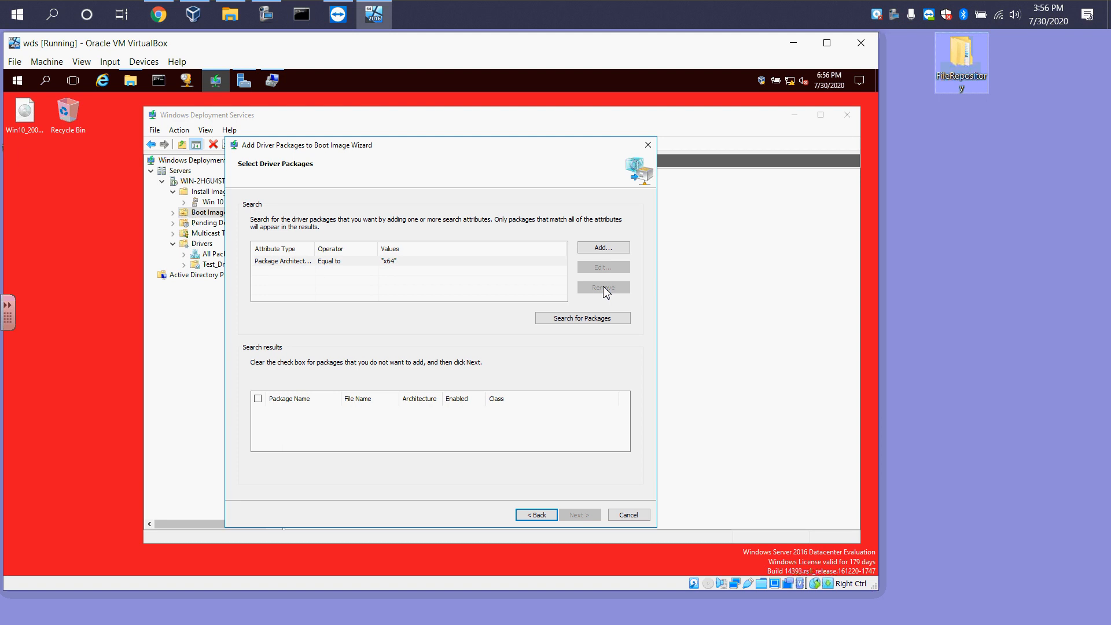
left_click(602, 319)
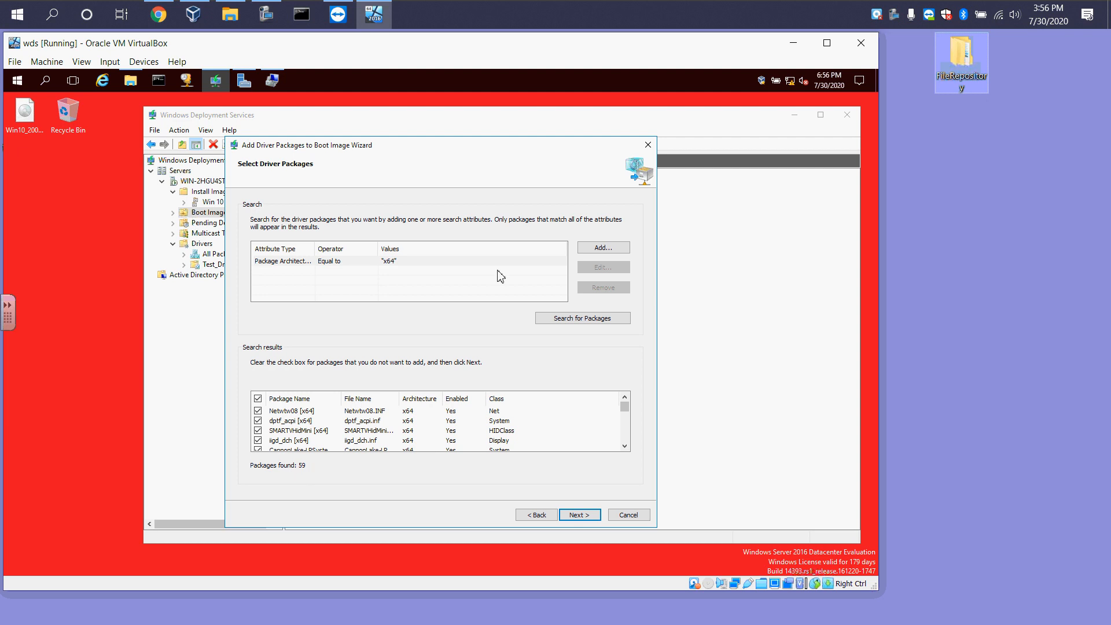
left_click(578, 515)
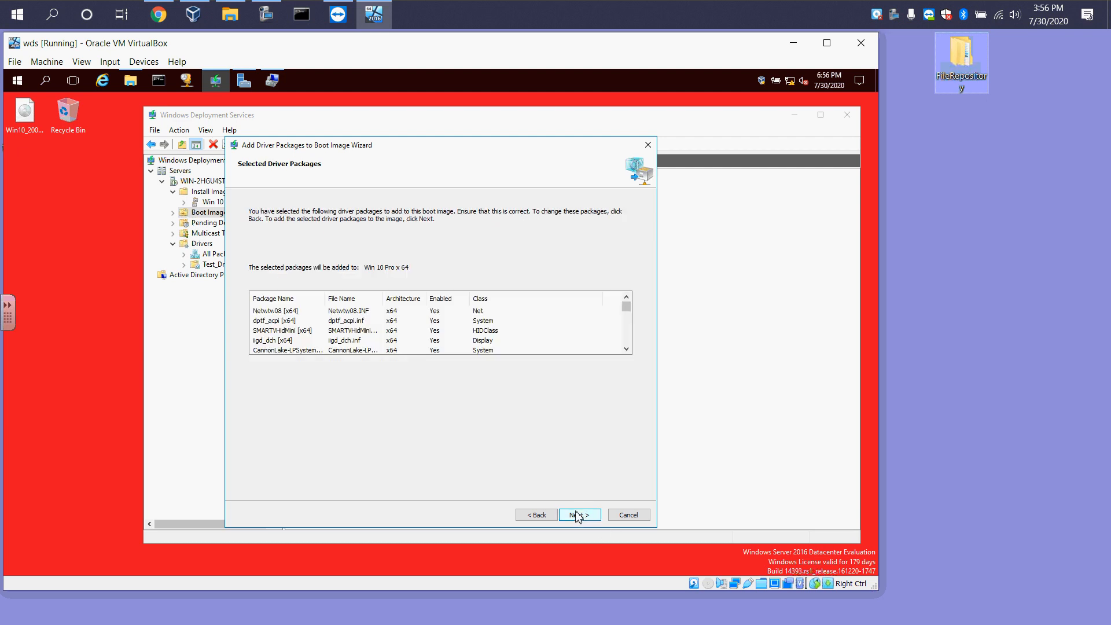
left_click(580, 515)
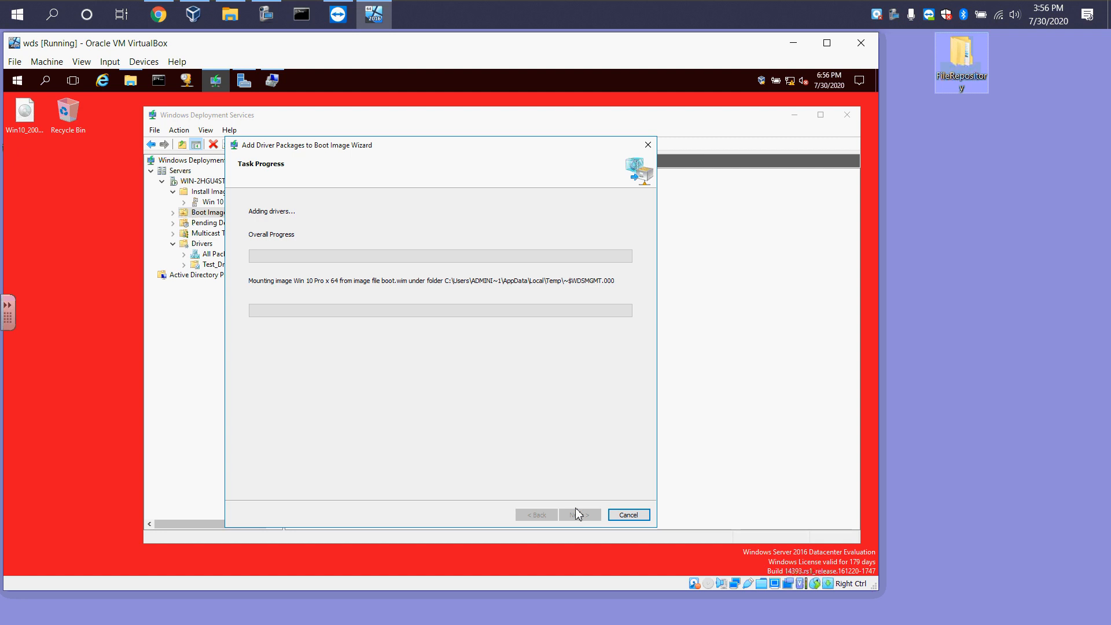
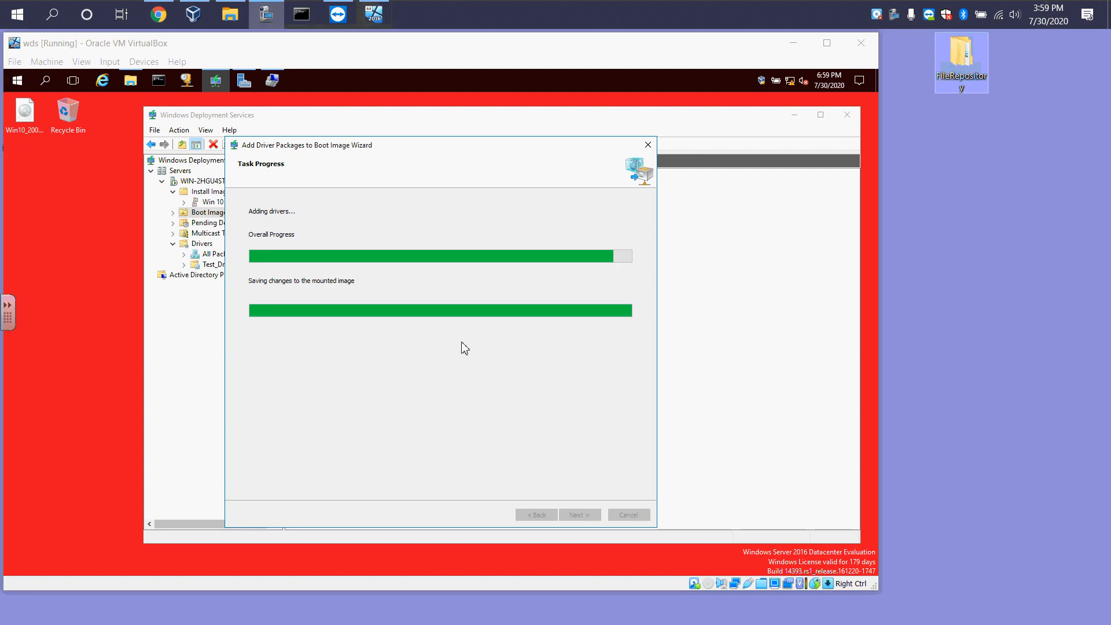
Finish the Add Driver Packages to Boot Image wizard once the drivers are added
left_click(574, 472)
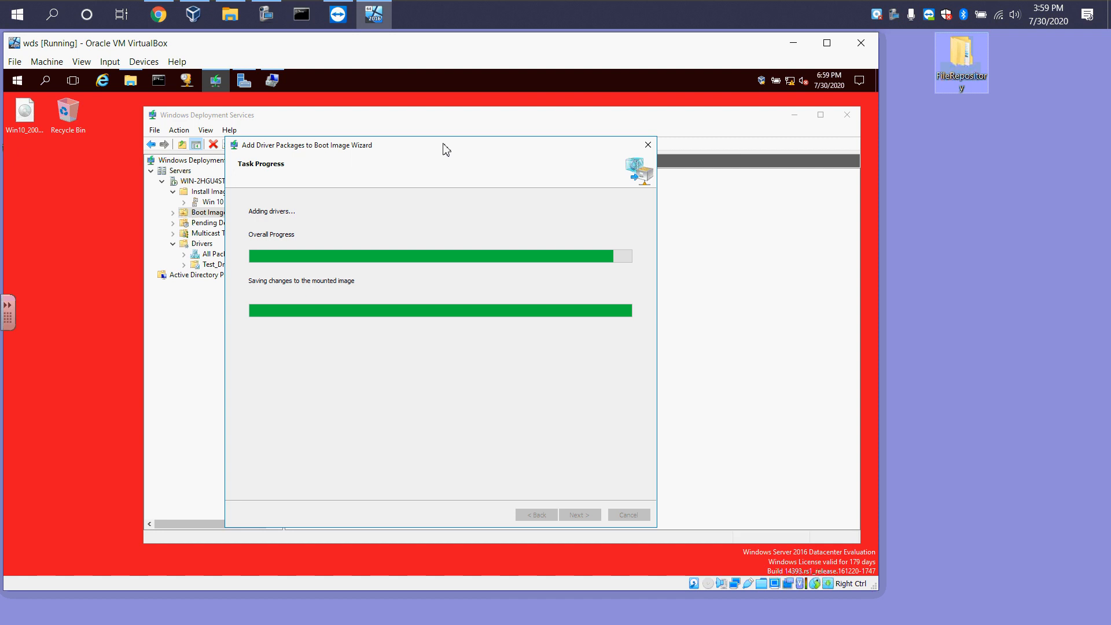
left_click_drag(444, 146, 313, 172)
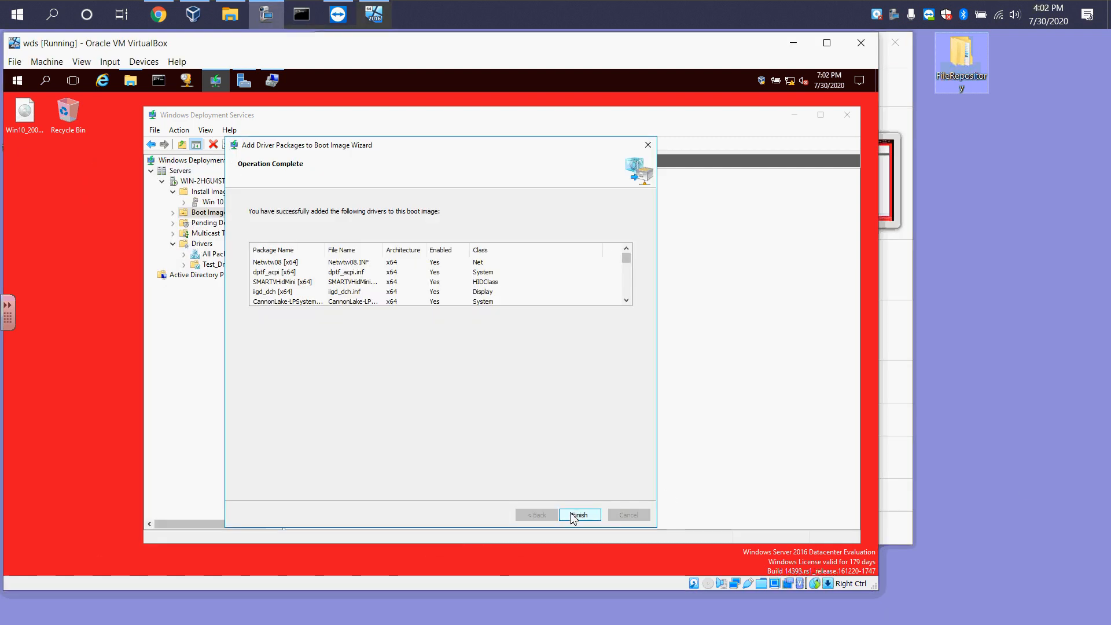
left_click(575, 515)
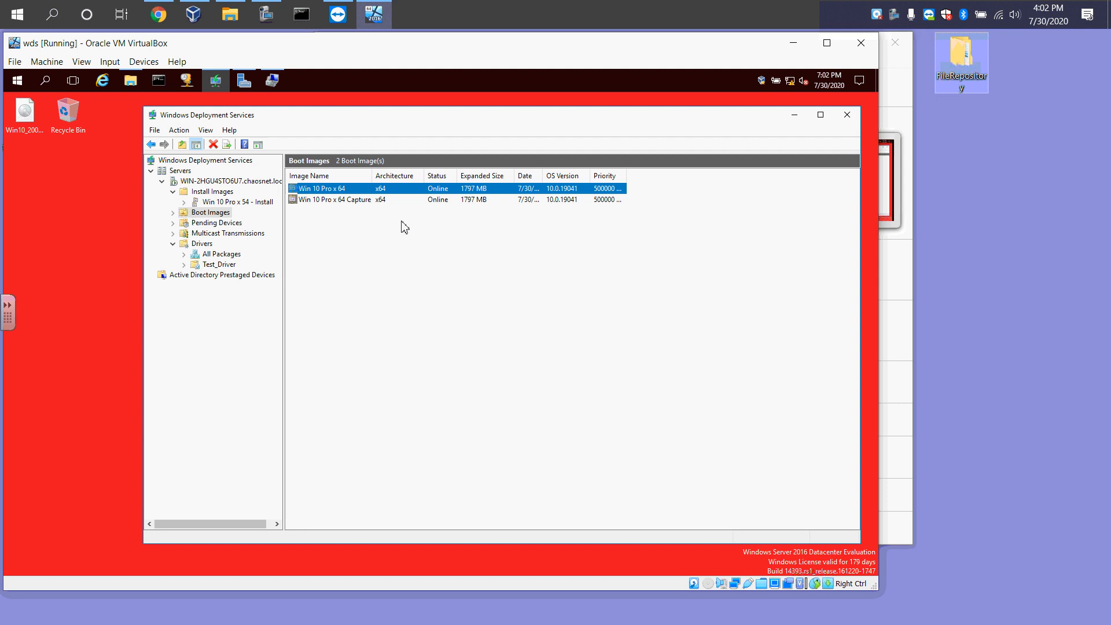
left_click(793, 42)
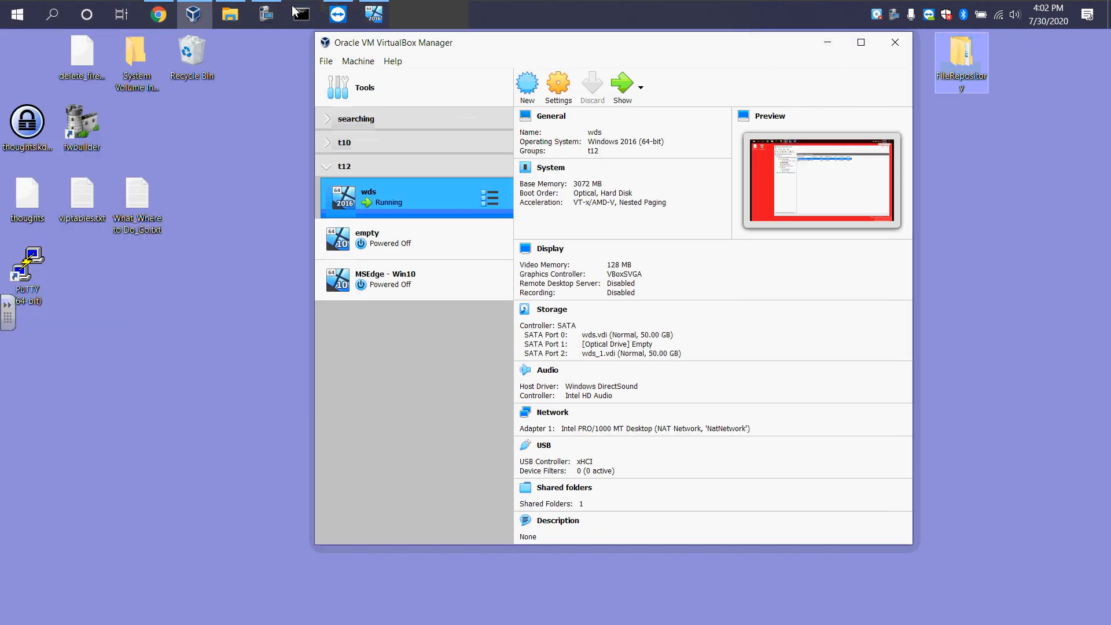
left_click(359, 61)
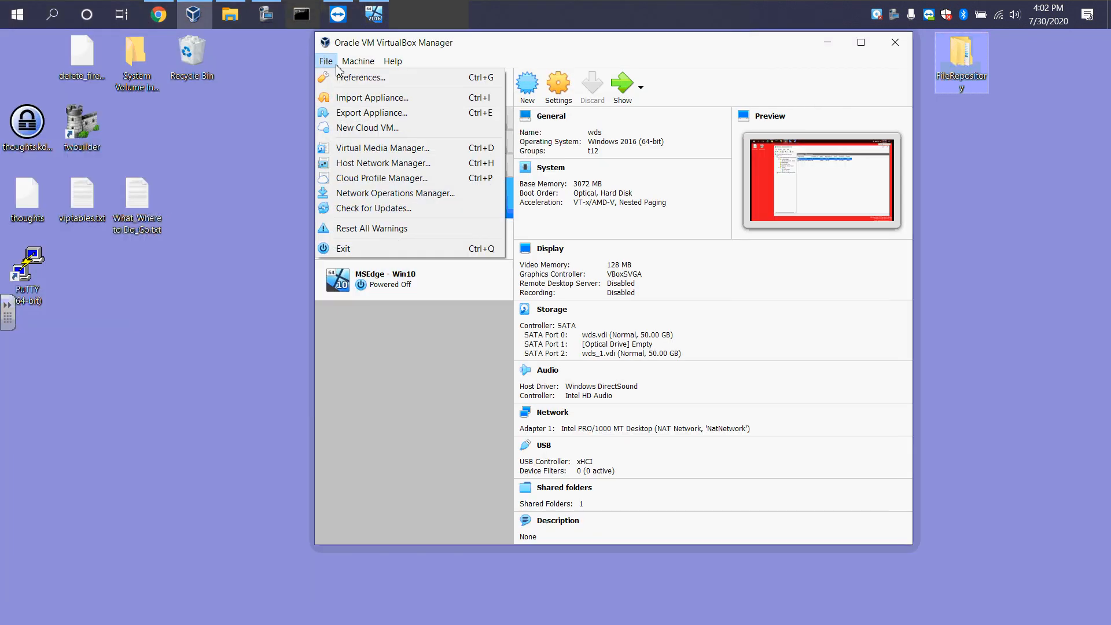
left_click(382, 99)
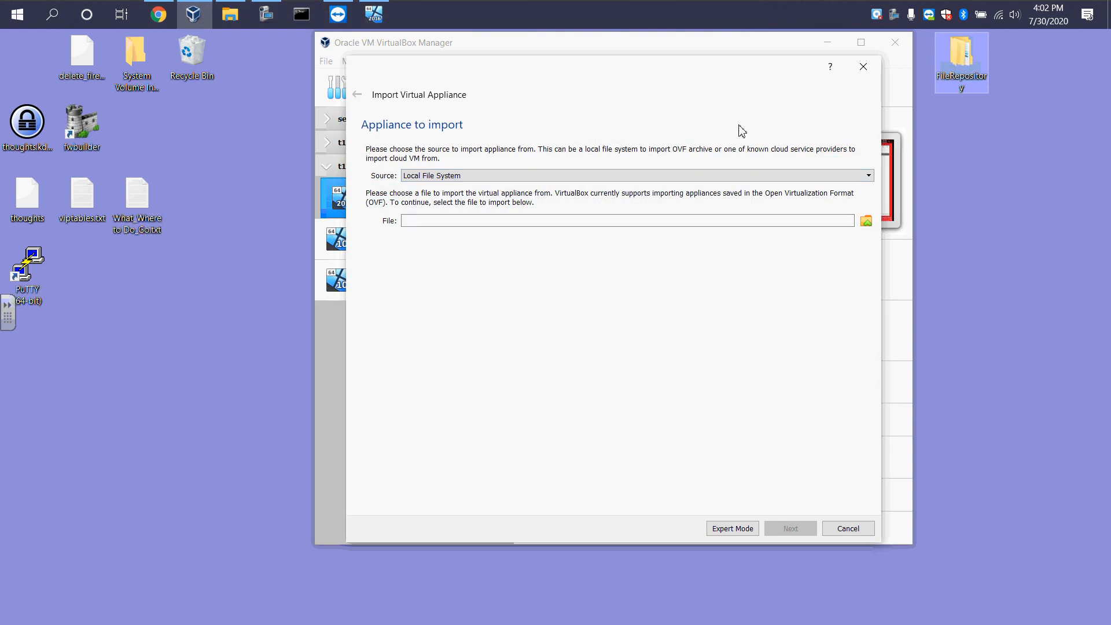
left_click(863, 67)
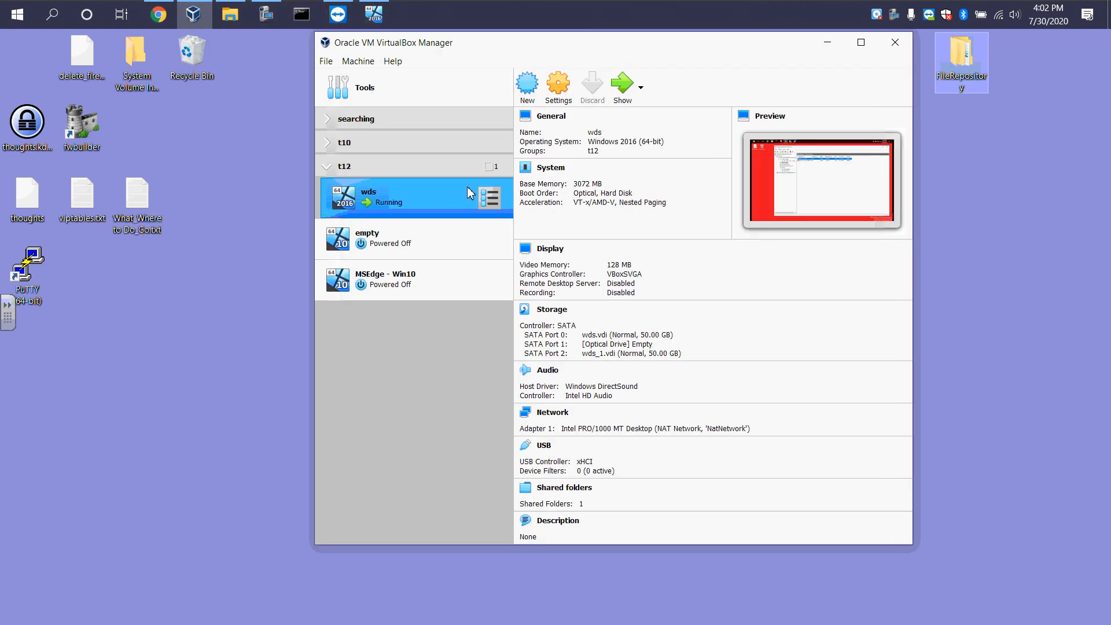
Start the MSEdge - Win10 virtual machine and move its window into view
right_click(395, 278)
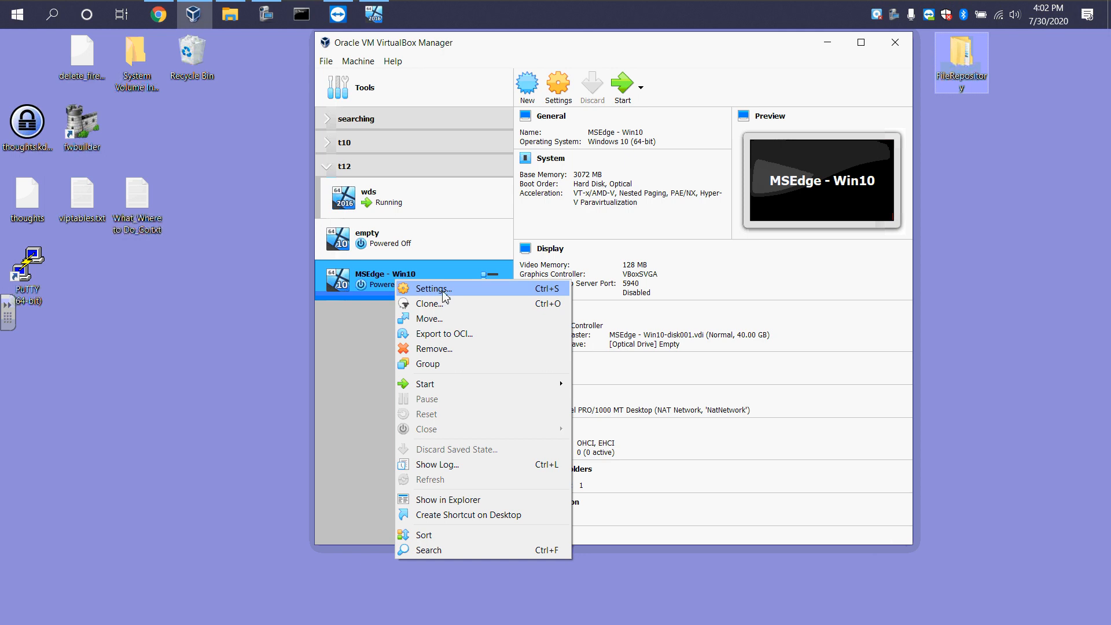
left_click(634, 90)
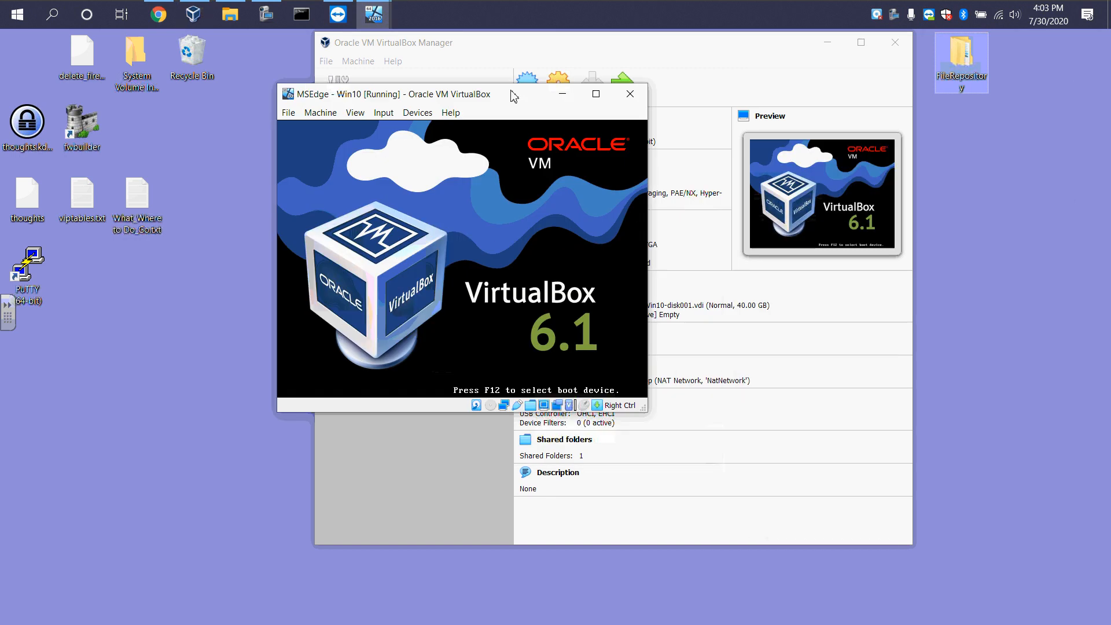
left_click_drag(514, 95, 376, 77)
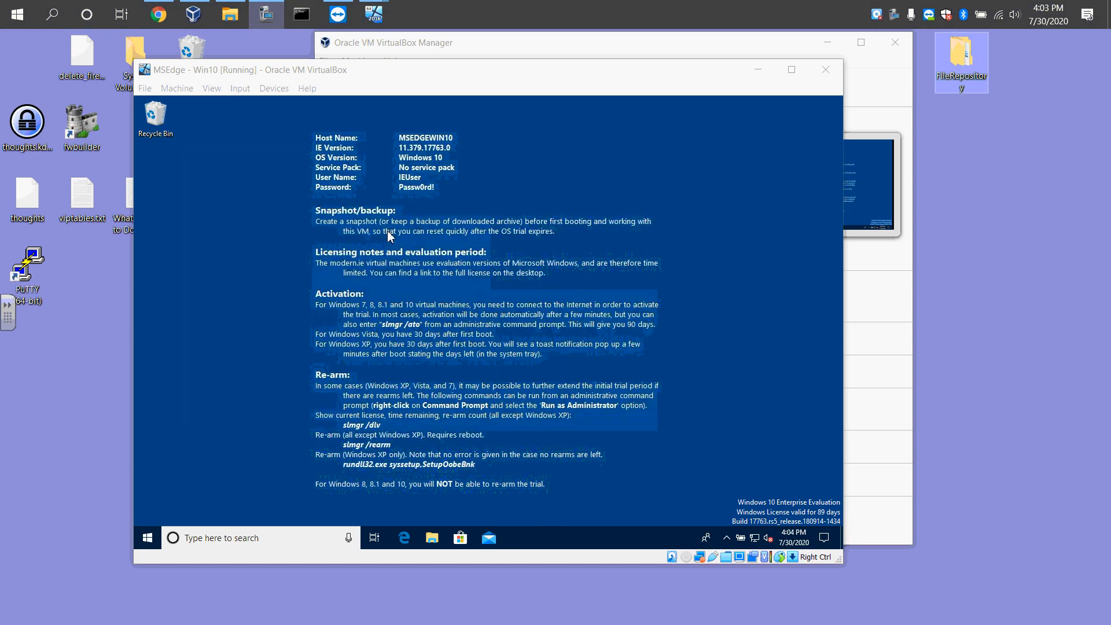
Download the 7-Zip installer 7z1900-x64.exe in Edge and save it to the Desktop
left_click(404, 537)
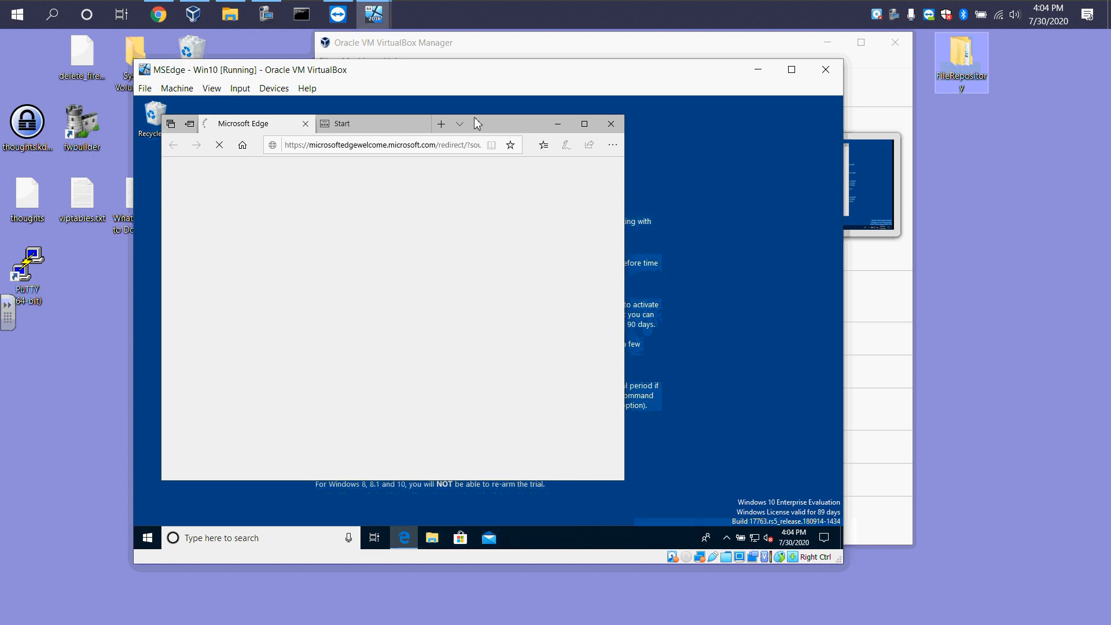
left_click_drag(477, 118, 532, 116)
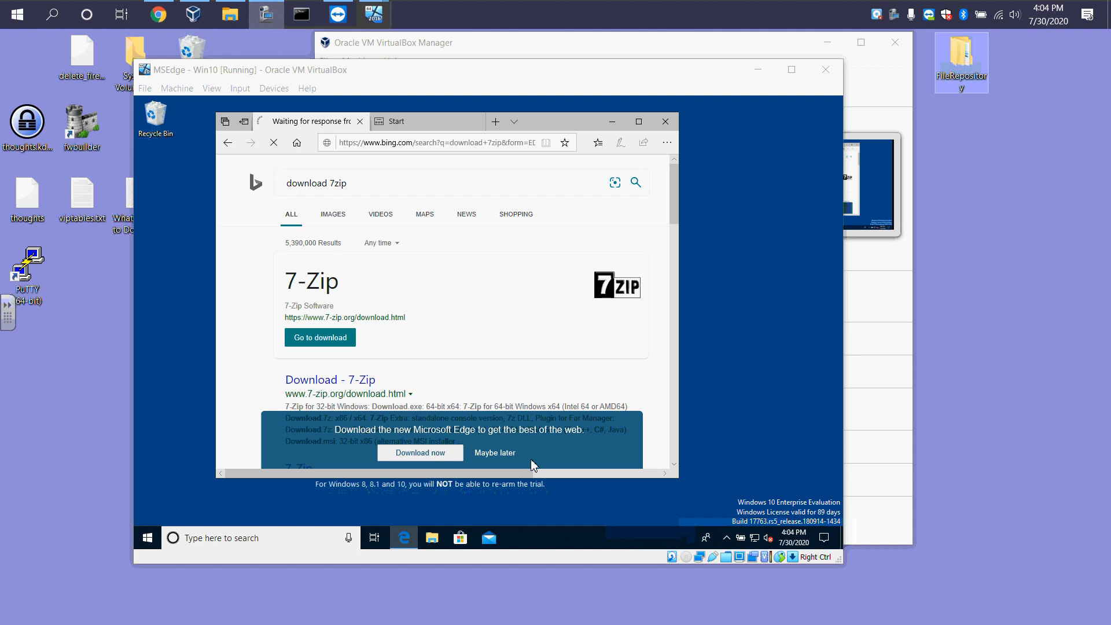
left_click(502, 459)
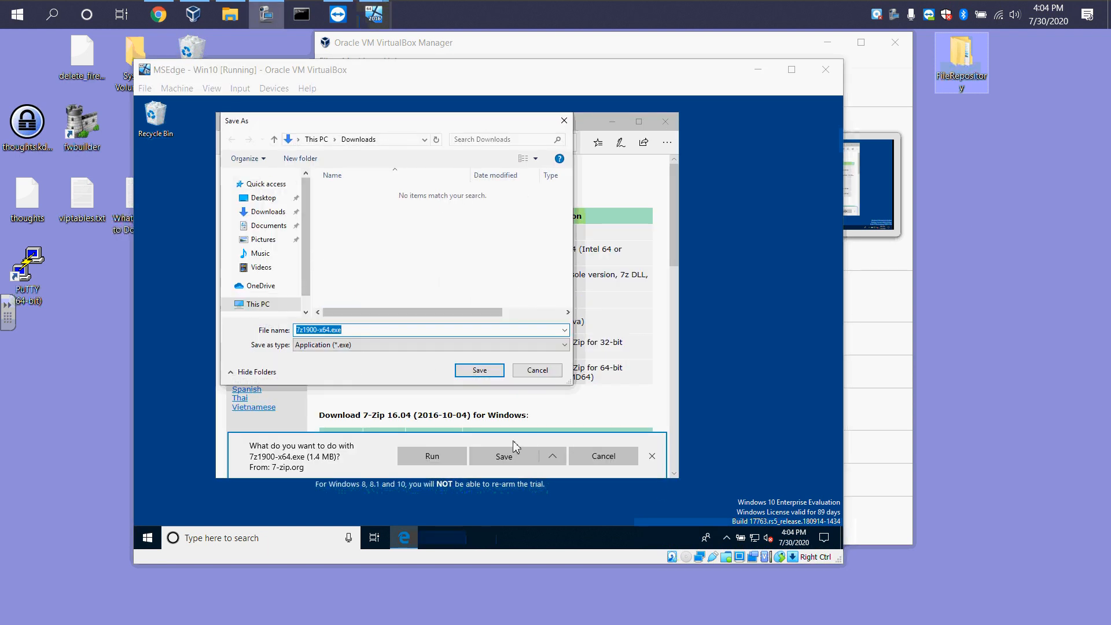
left_click(263, 197)
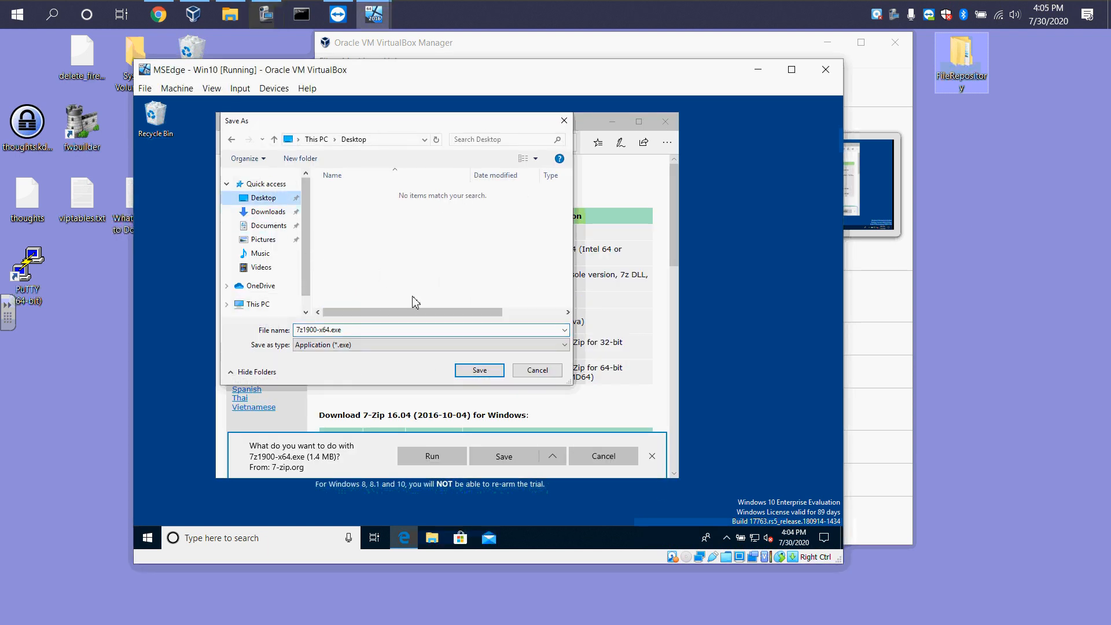
left_click(479, 370)
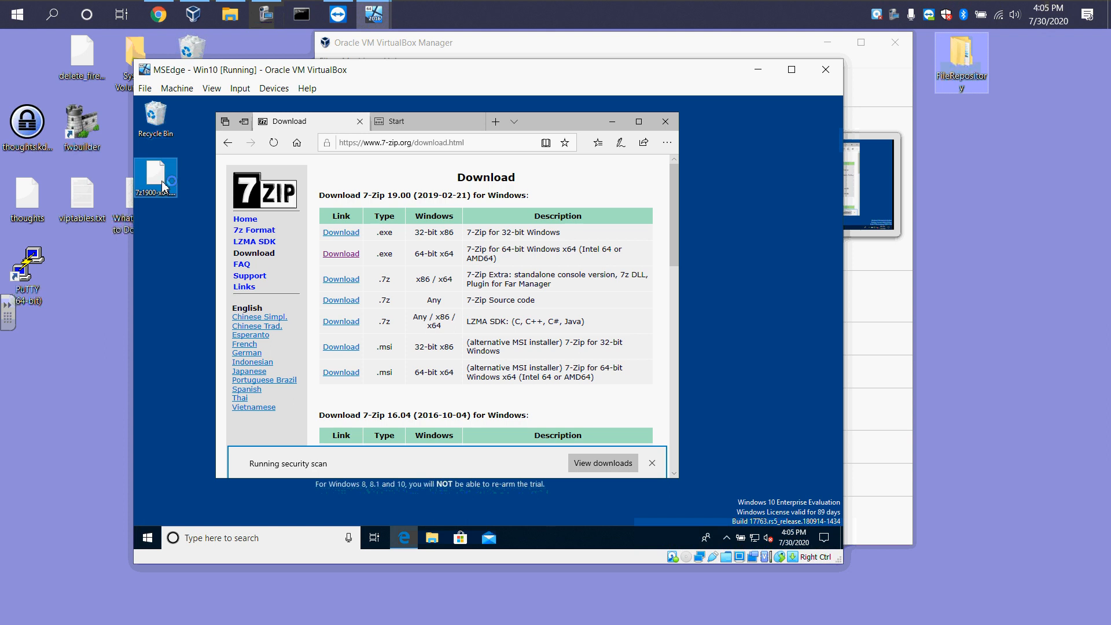
Minimize the browser and install 7-Zip by running 7z1900-x64.exe from the Desktop with default settings
left_click(659, 124)
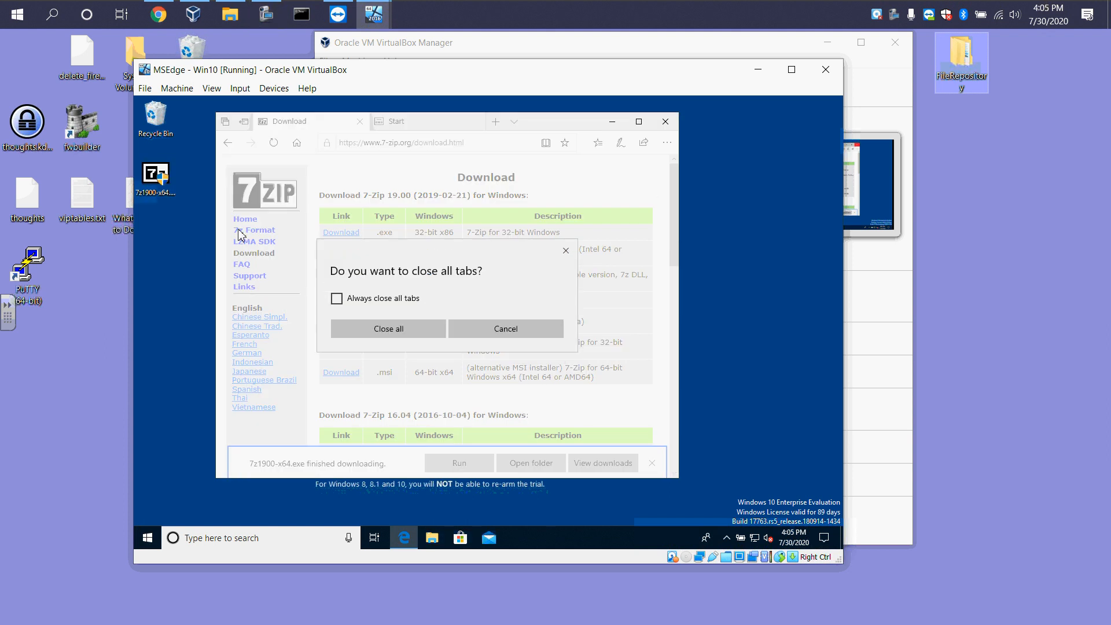
left_click(505, 329)
left_click(614, 122)
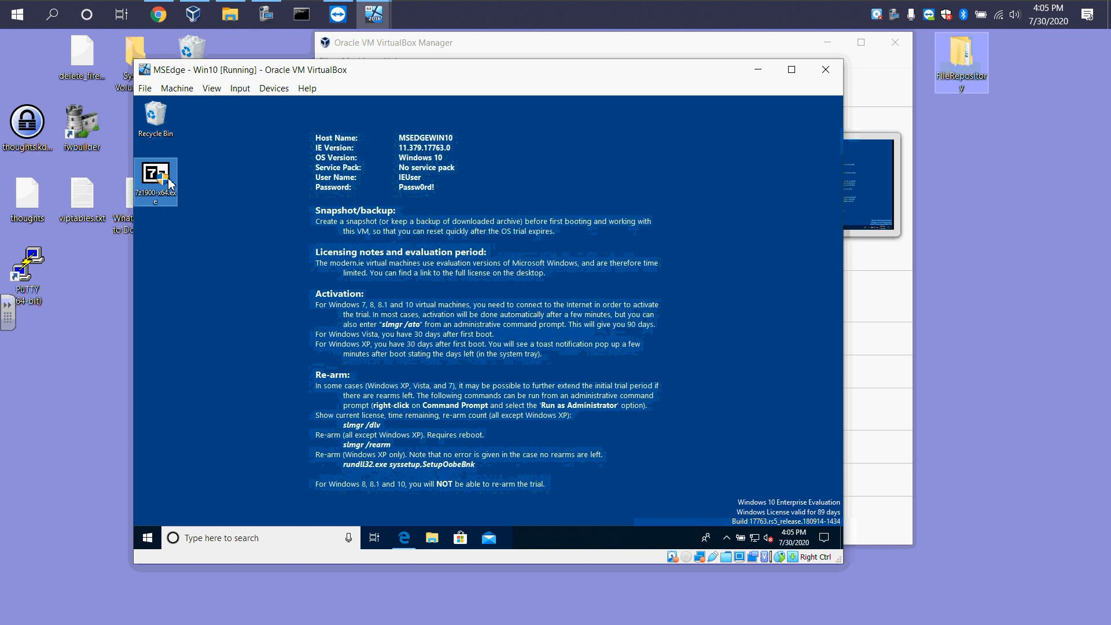
double_click(170, 182)
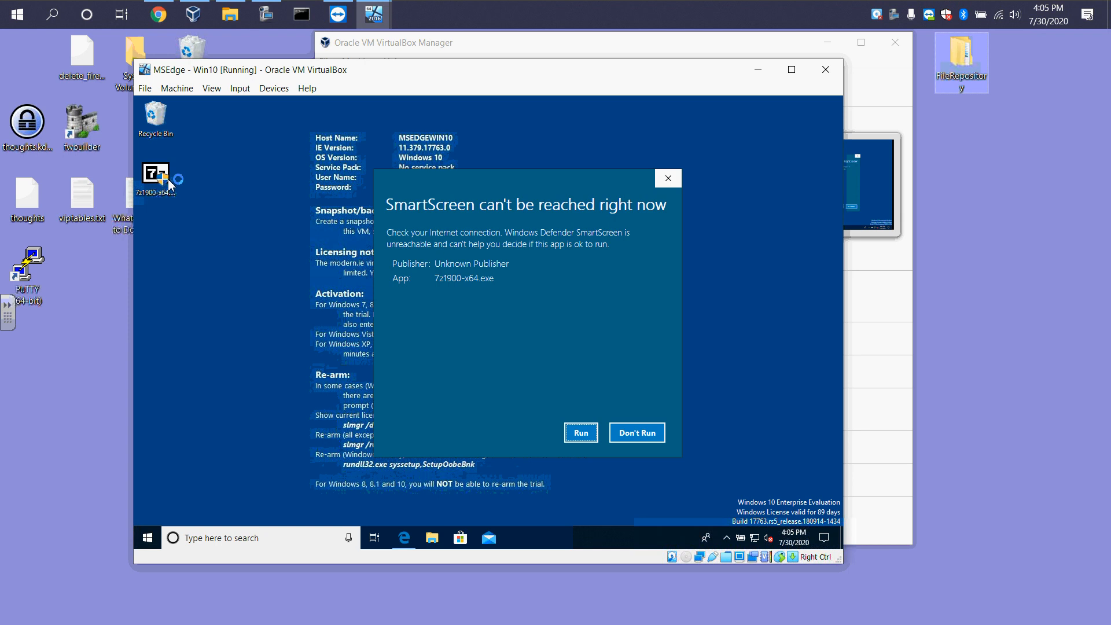
left_click(579, 432)
left_click(479, 399)
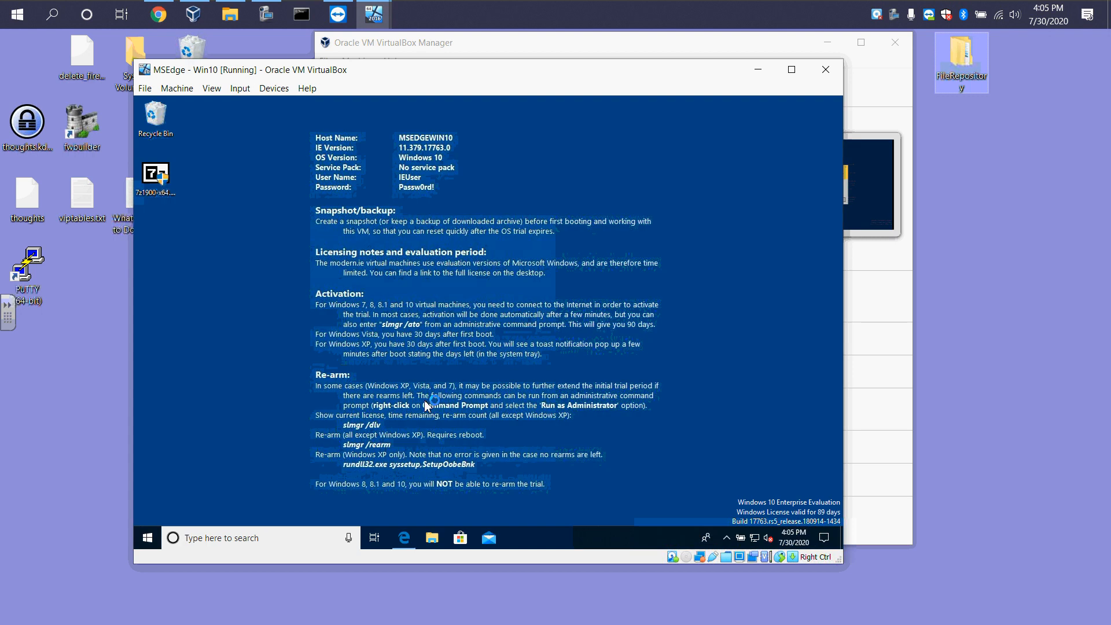
left_click(481, 356)
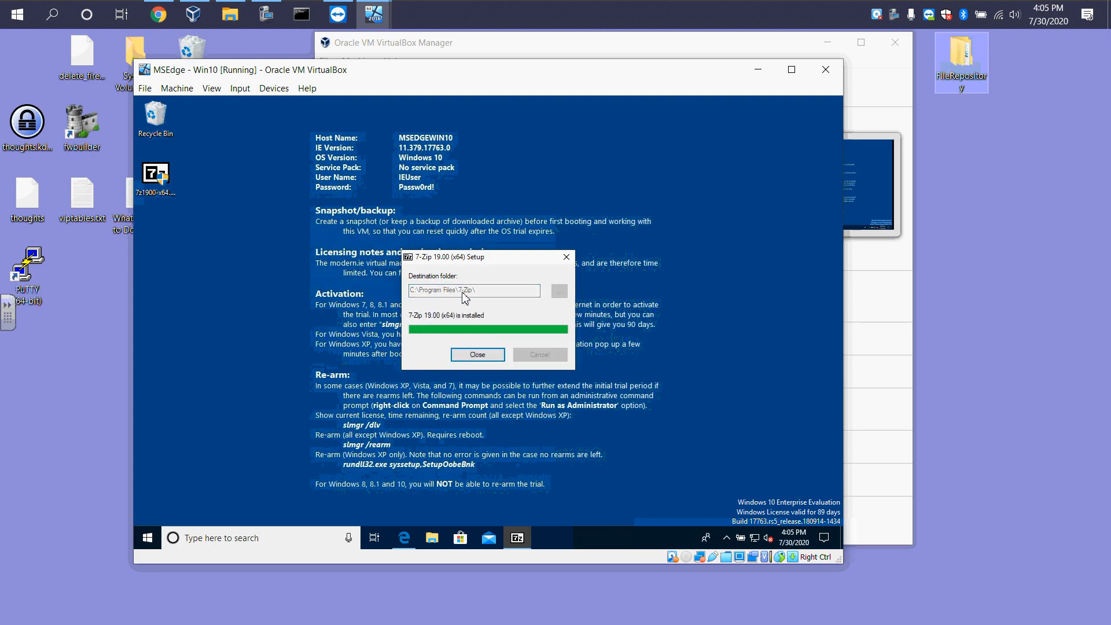
left_click(485, 354)
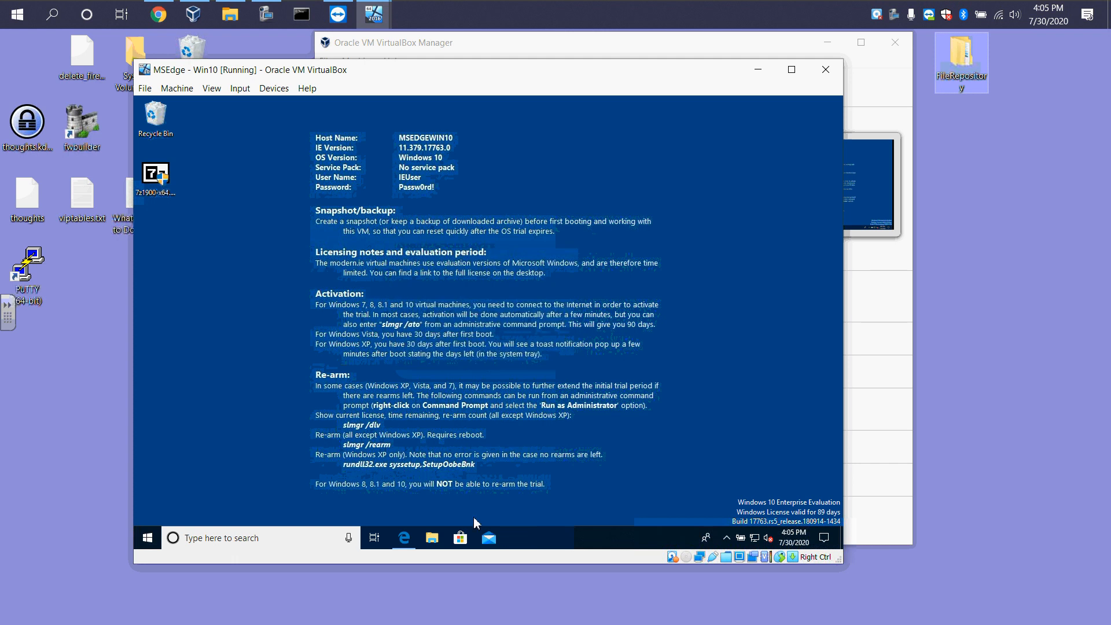
Close the Edge browser, choosing to always close all tabs
left_click(404, 538)
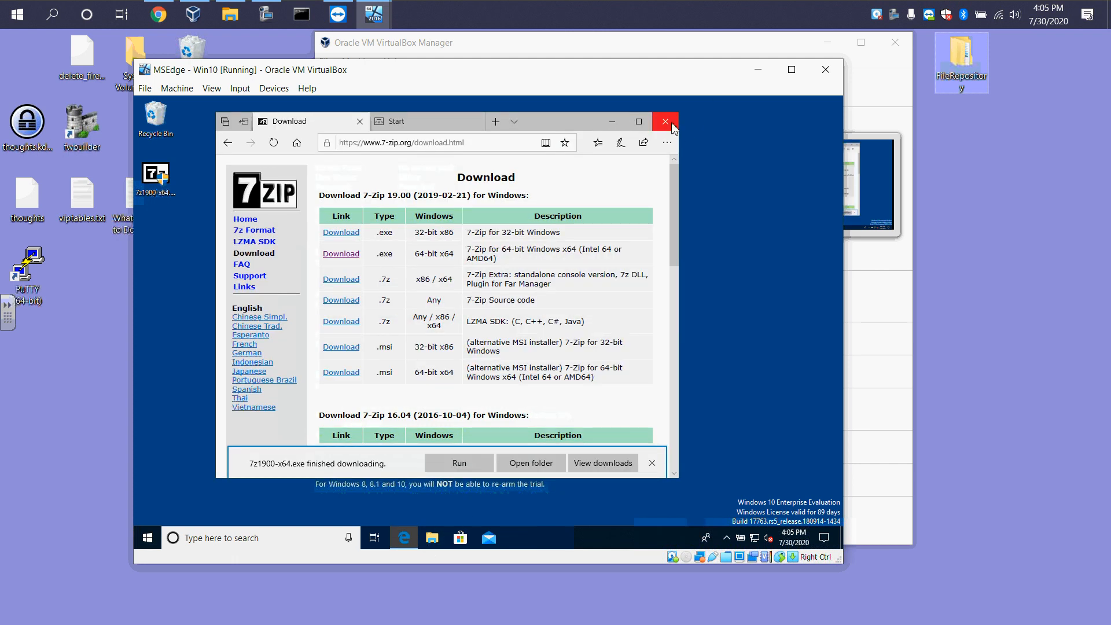
left_click(665, 121)
left_click(336, 298)
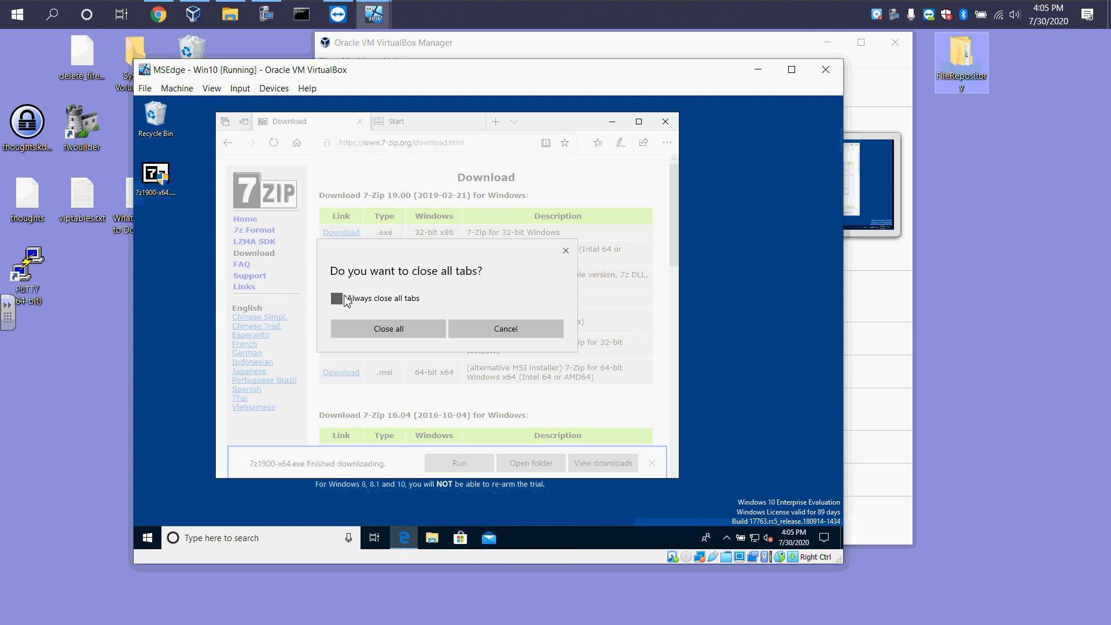
left_click(373, 330)
Open File Explorer and browse the C: drive into the Windows folder
left_click(432, 538)
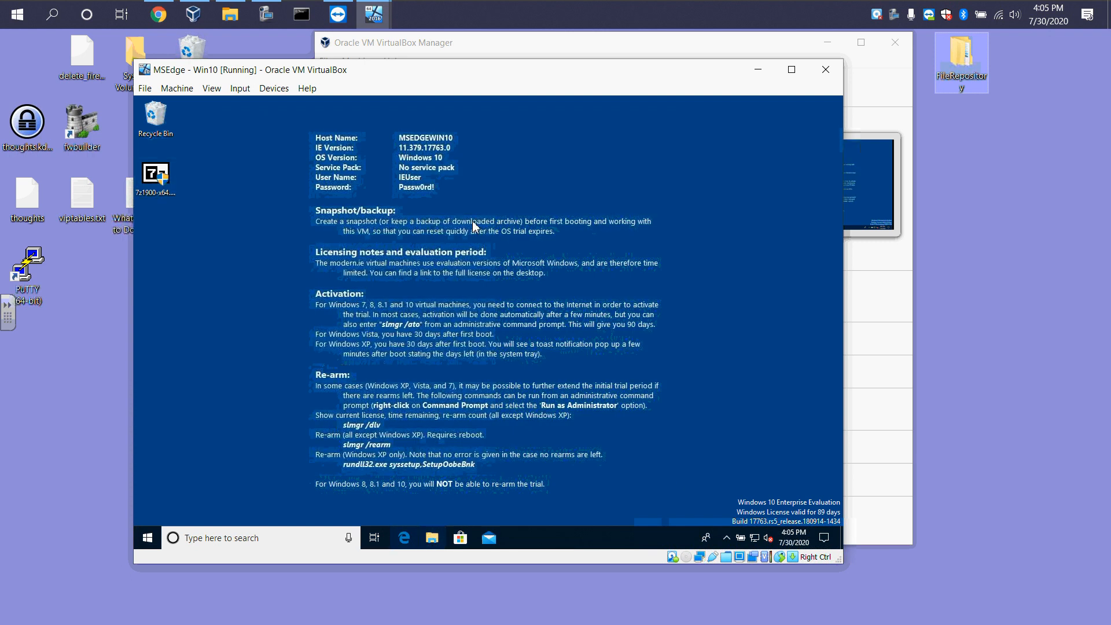
left_click(307, 331)
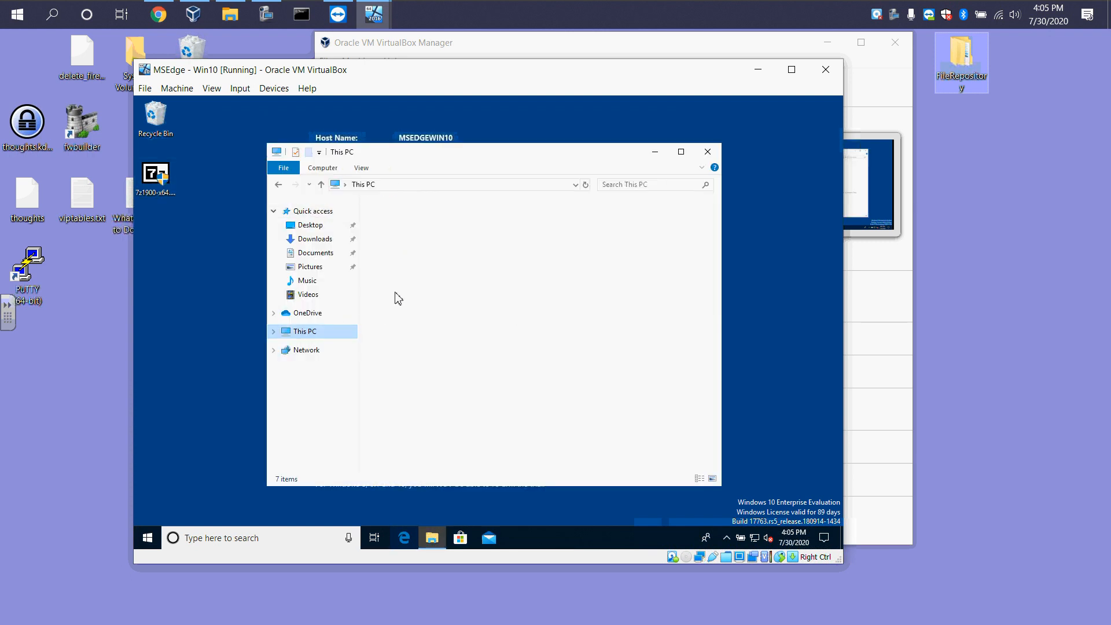
double_click(441, 377)
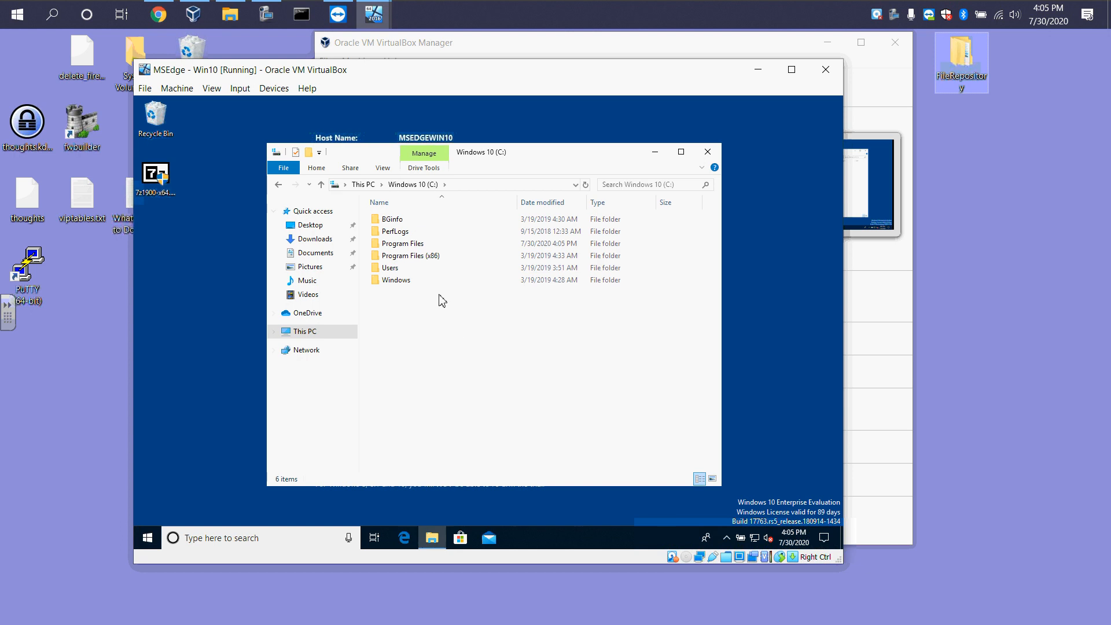
double_click(391, 269)
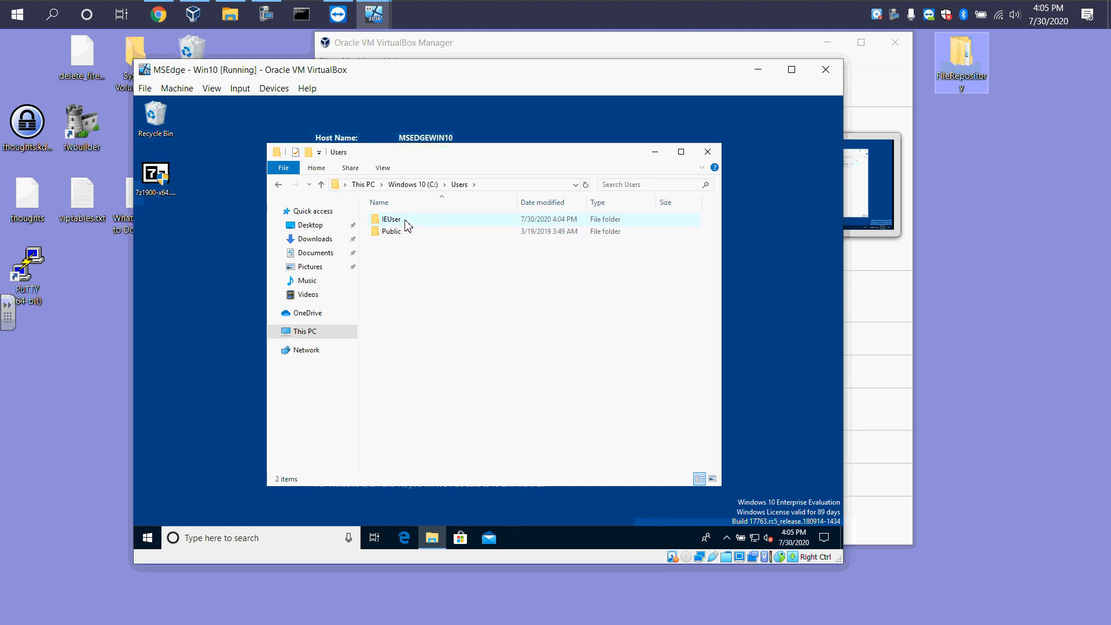
left_click(321, 184)
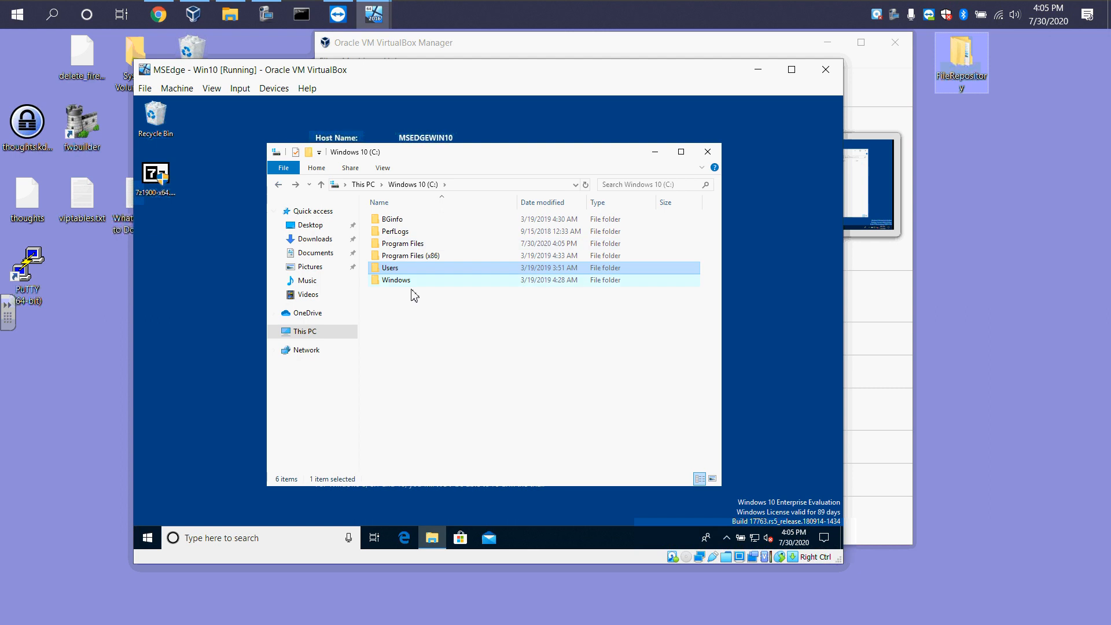
double_click(404, 283)
scroll(441, 266, "down", 2)
scroll(441, 270, "down", 8)
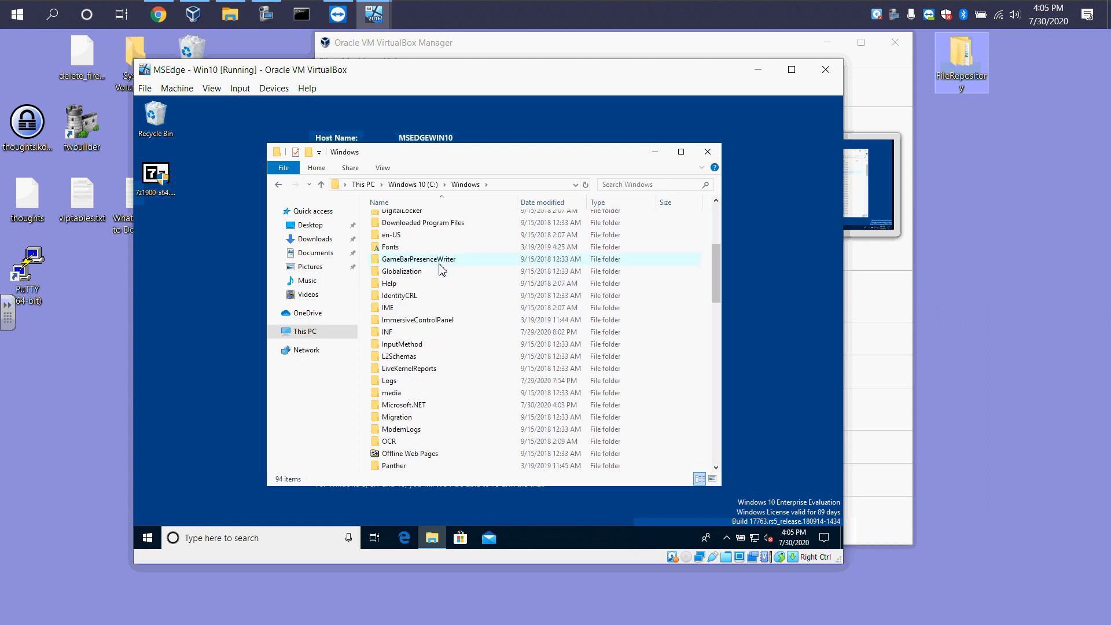
Navigate into C:\Windows\System32\Sysprep and select the folder's address path
type("sys")
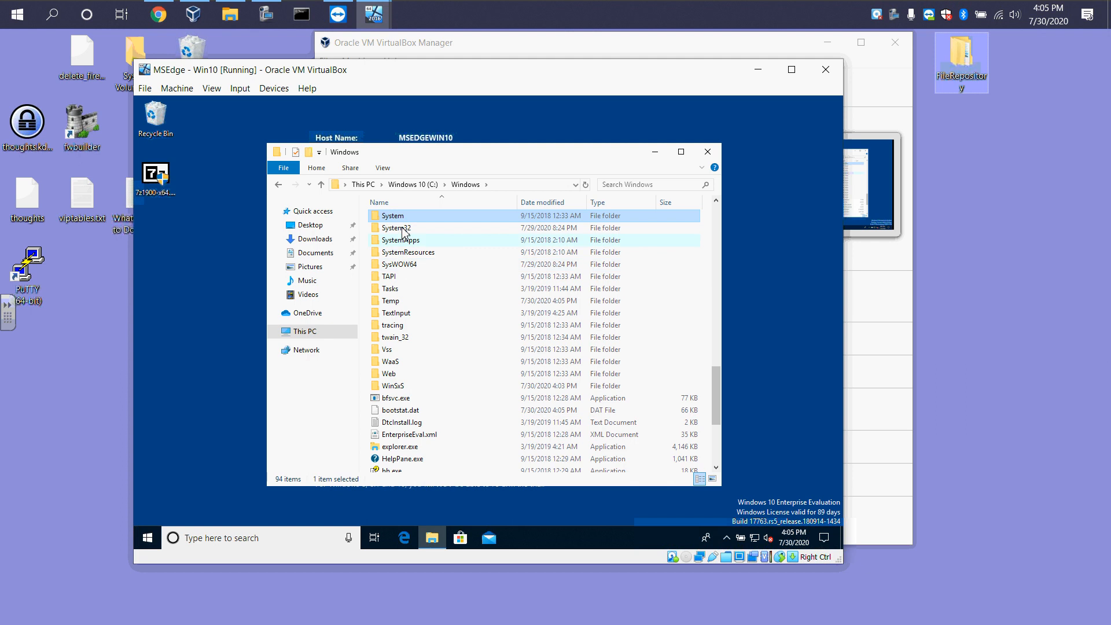
double_click(402, 229)
left_click(402, 294)
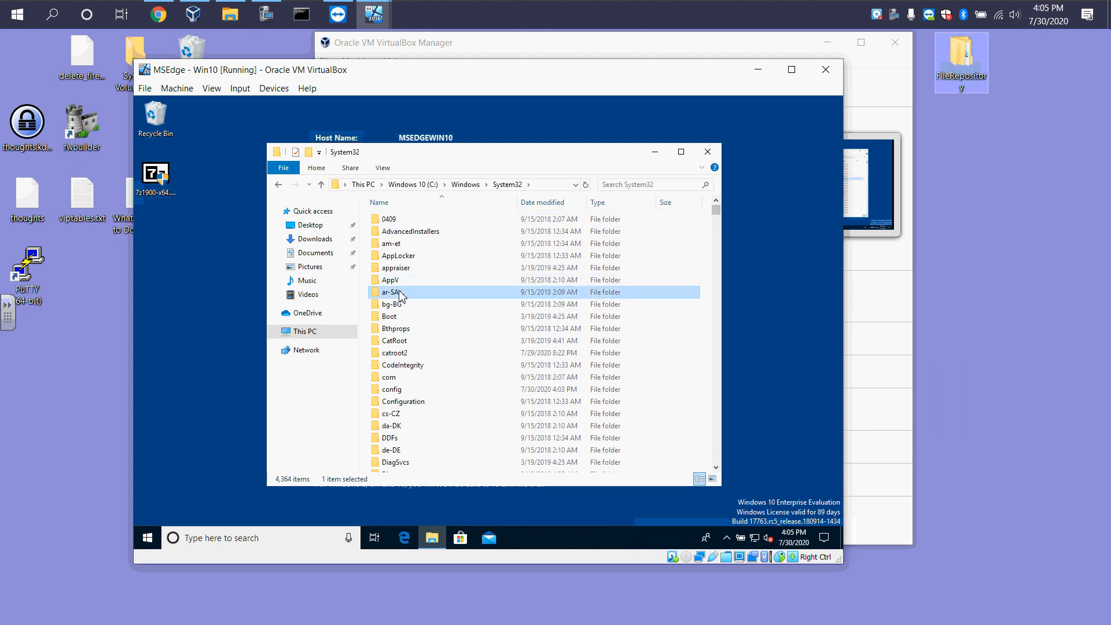
type("st")
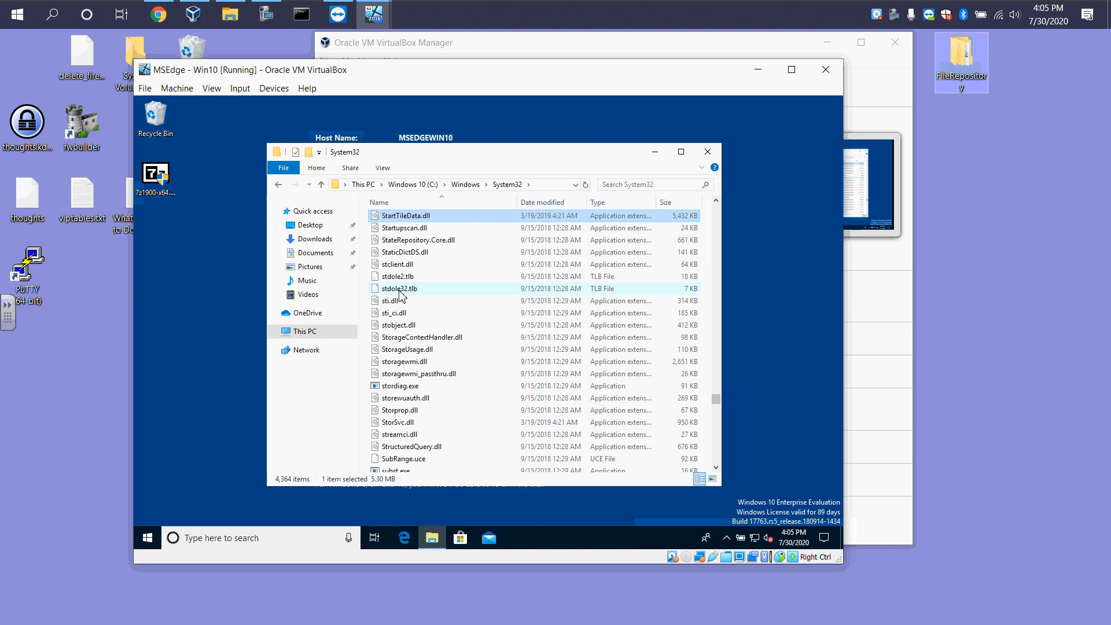
key("BackSpace")
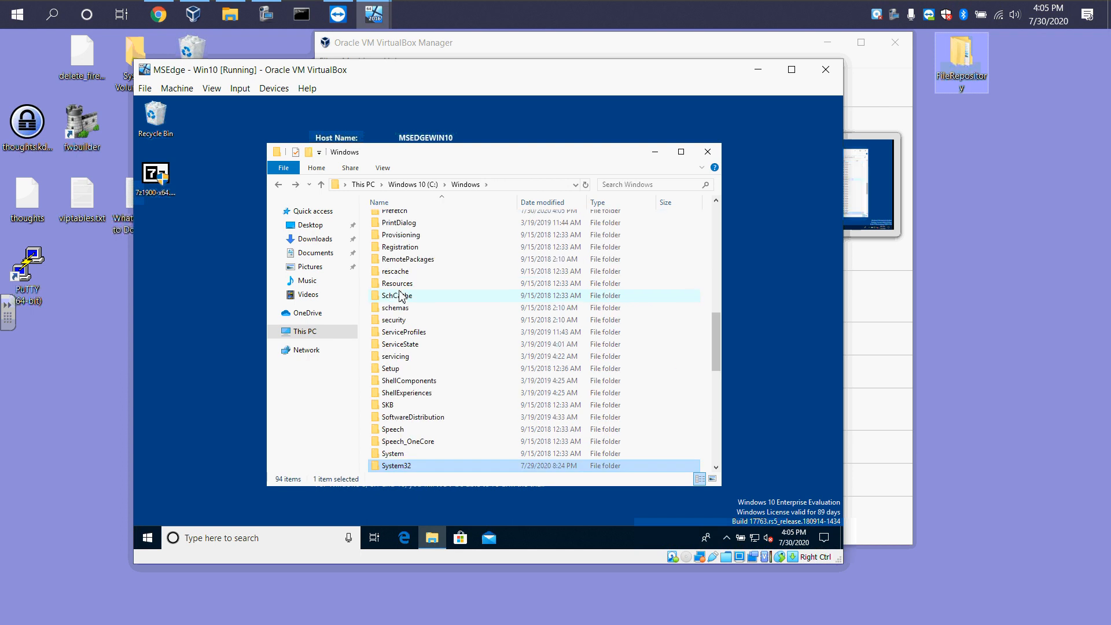
scroll(410, 292, "down", 2)
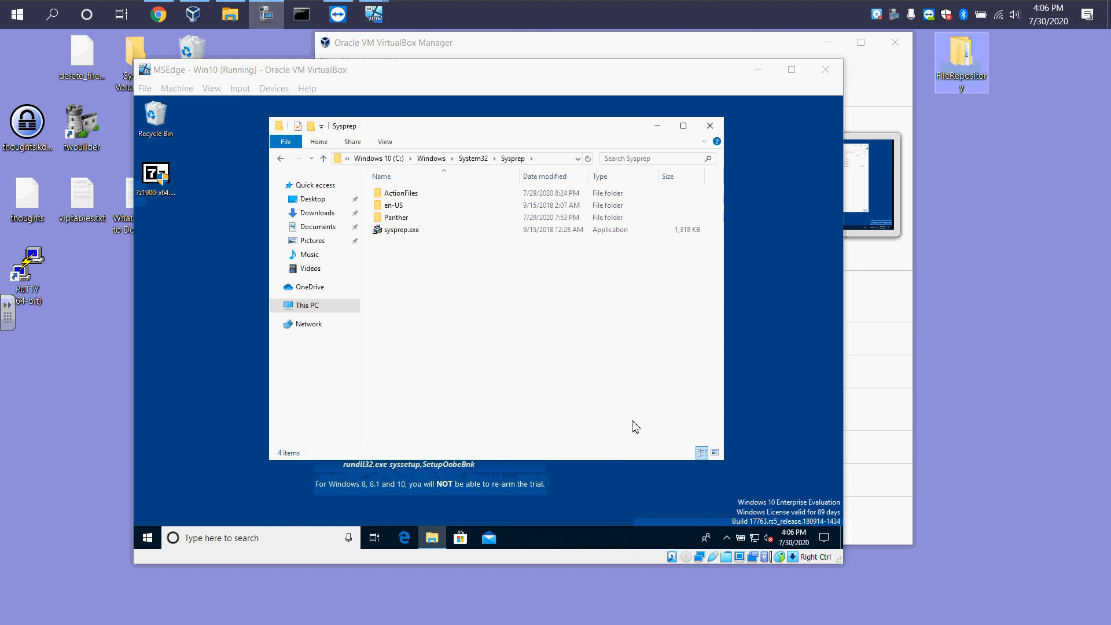
left_click(420, 158)
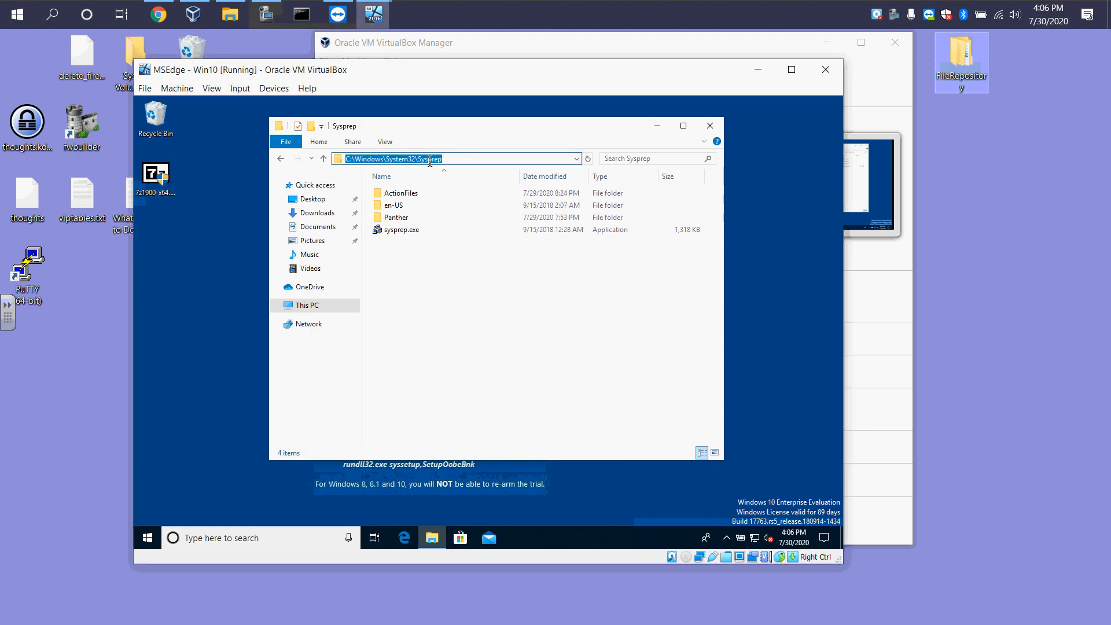
Run sysprep.exe as administrator and close the File Explorer window
right_click(396, 231)
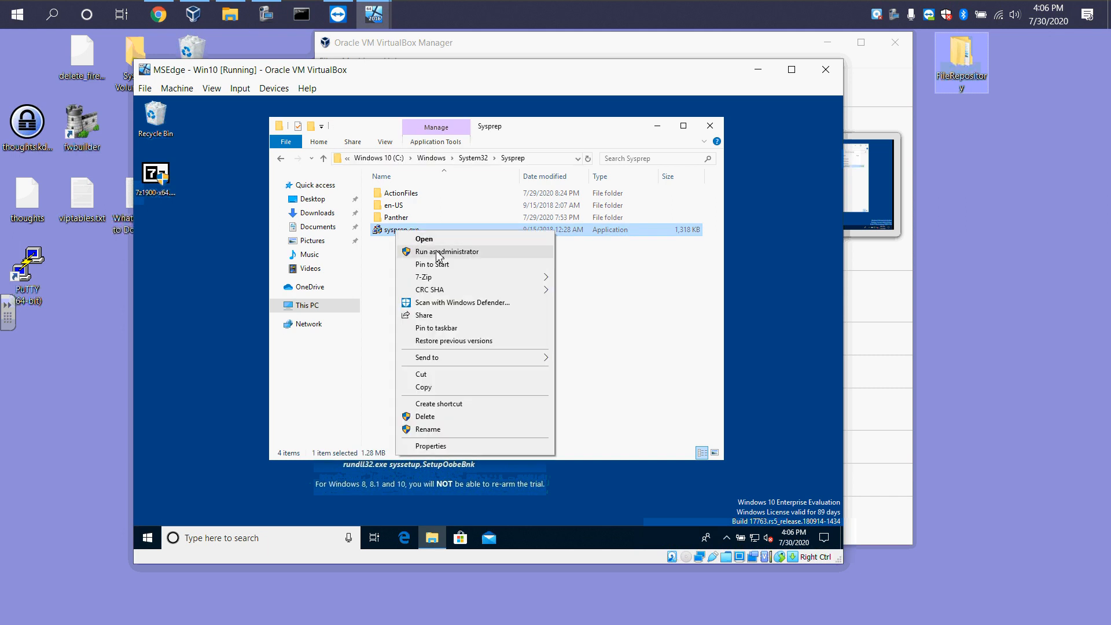
left_click(432, 251)
left_click(710, 125)
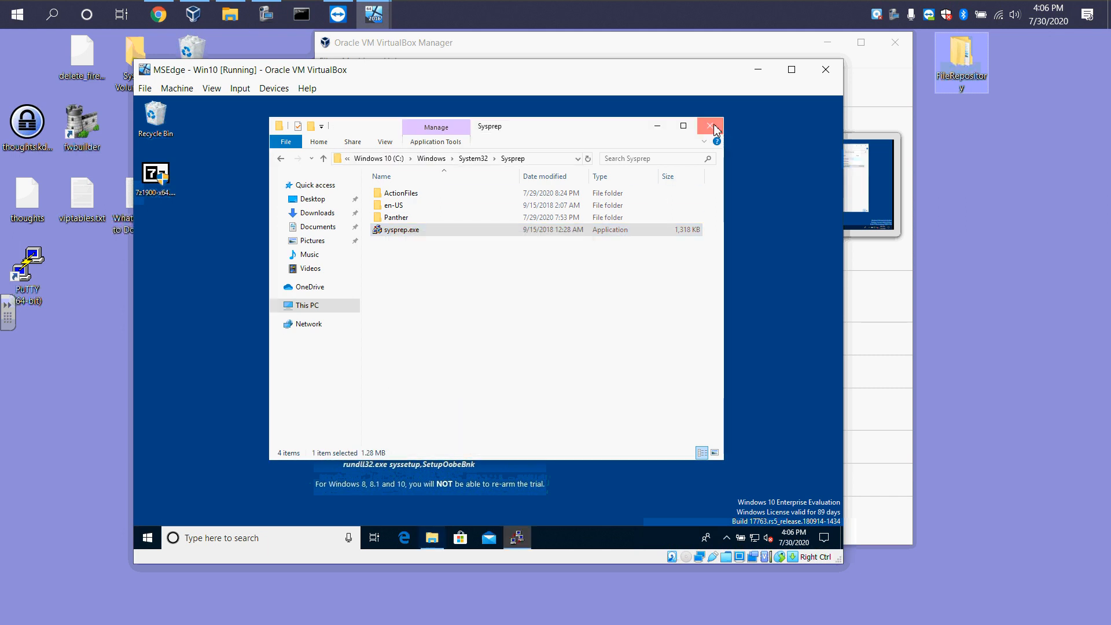
Run Sysprep with Enter System Out-of-Box Experience (OOBE), Generalize checked and the Shutdown option
left_click_drag(488, 245, 294, 120)
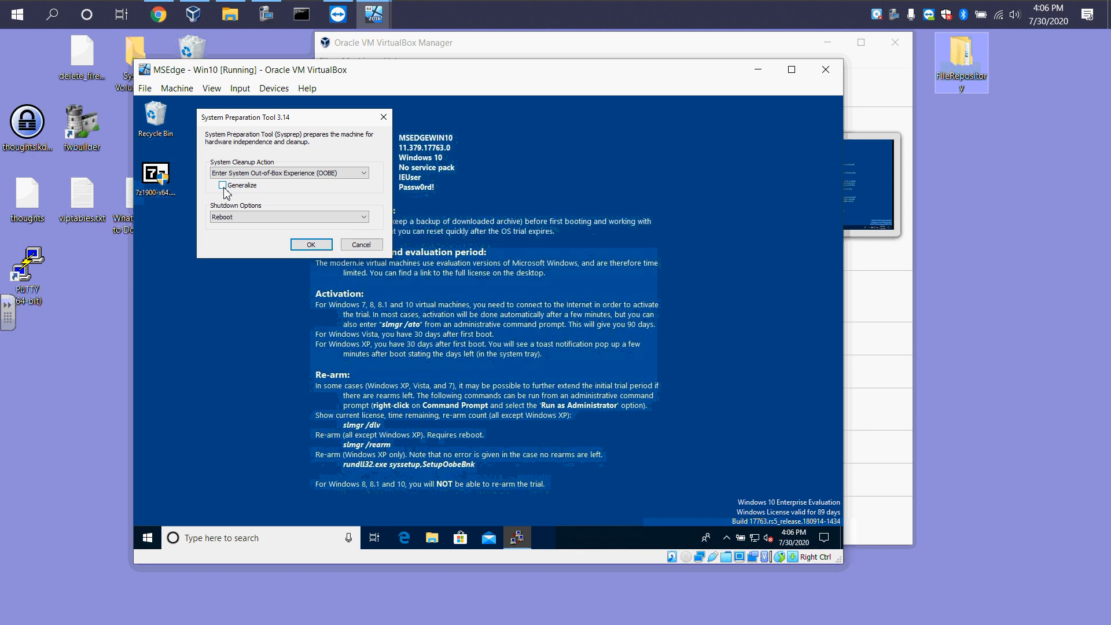
left_click(222, 185)
left_click(237, 219)
left_click(232, 243)
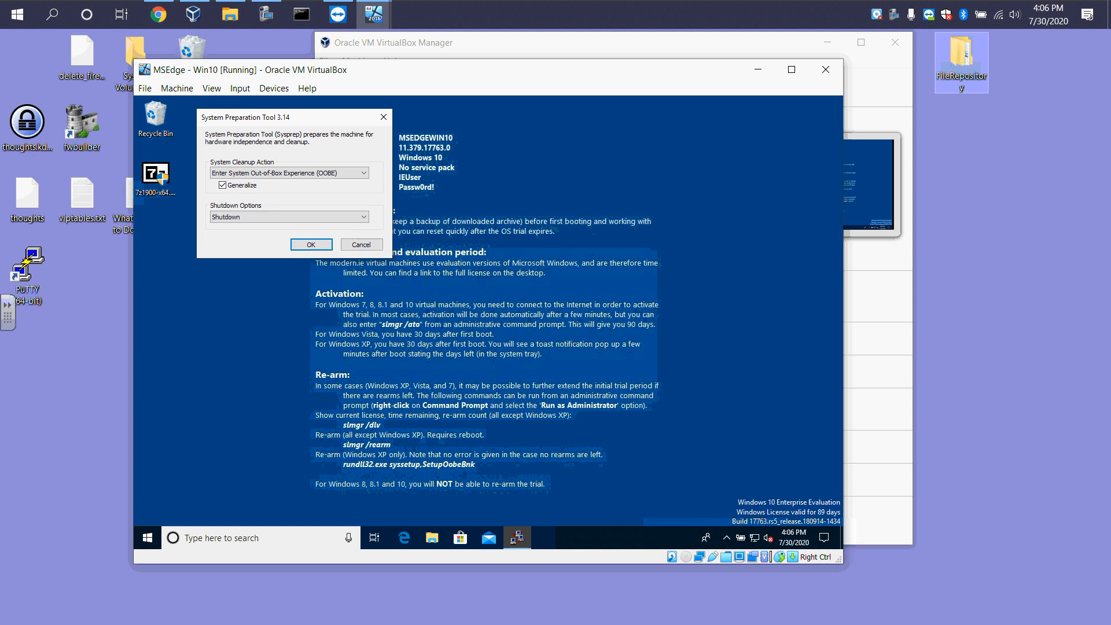
left_click(312, 255)
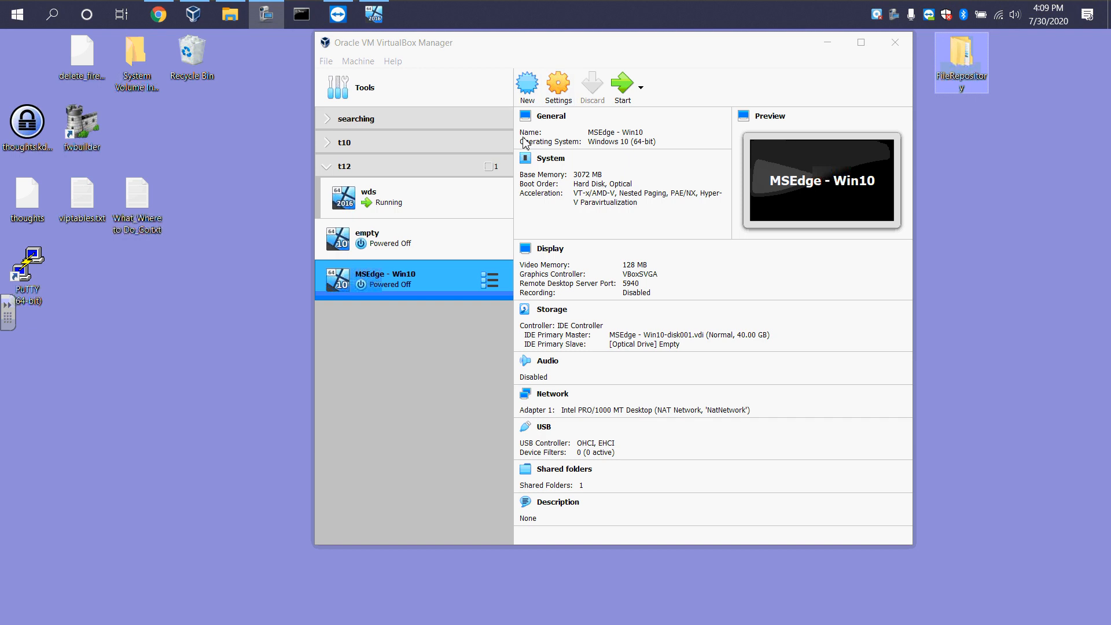
Compare the network adapter settings of the MSEdge - Win10 and wds virtual machines
left_click(558, 90)
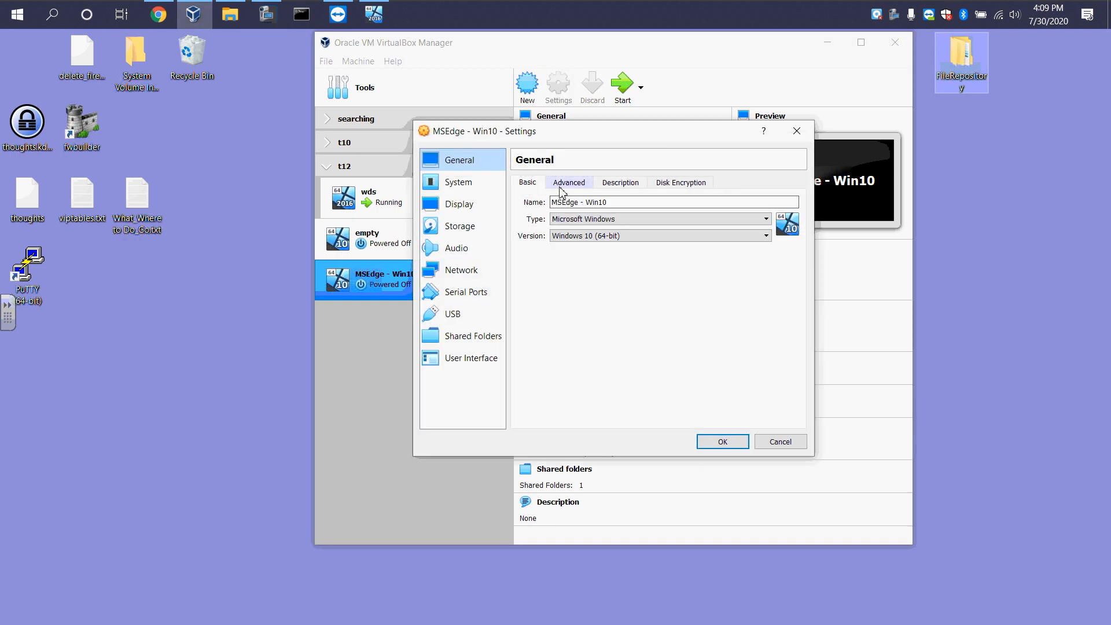
left_click(466, 269)
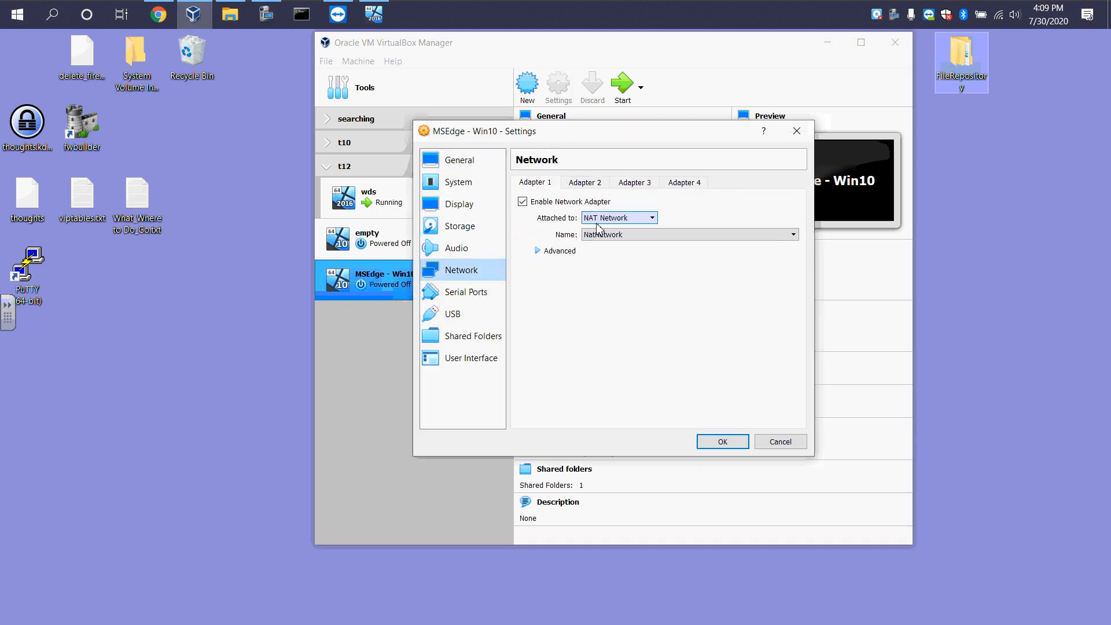
left_click(776, 442)
left_click(399, 196)
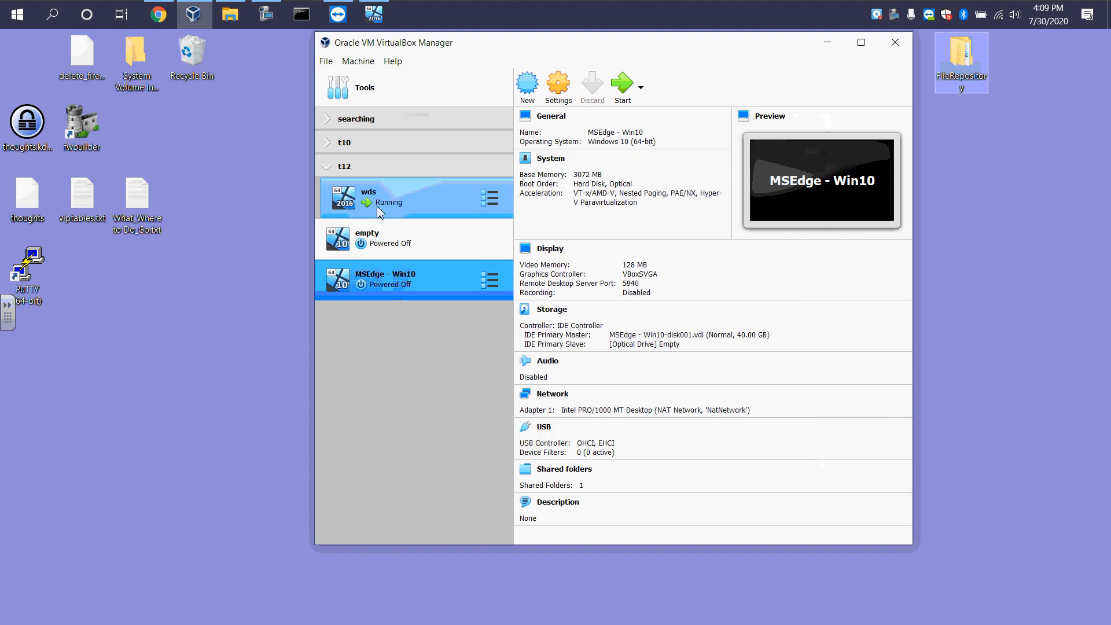
left_click(563, 105)
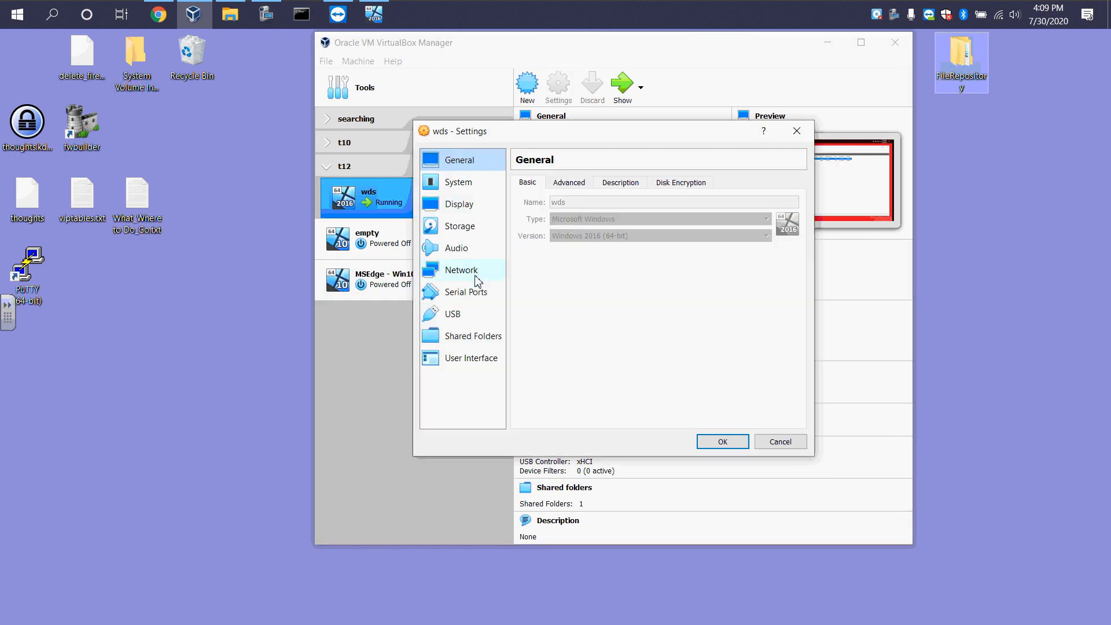
left_click(475, 281)
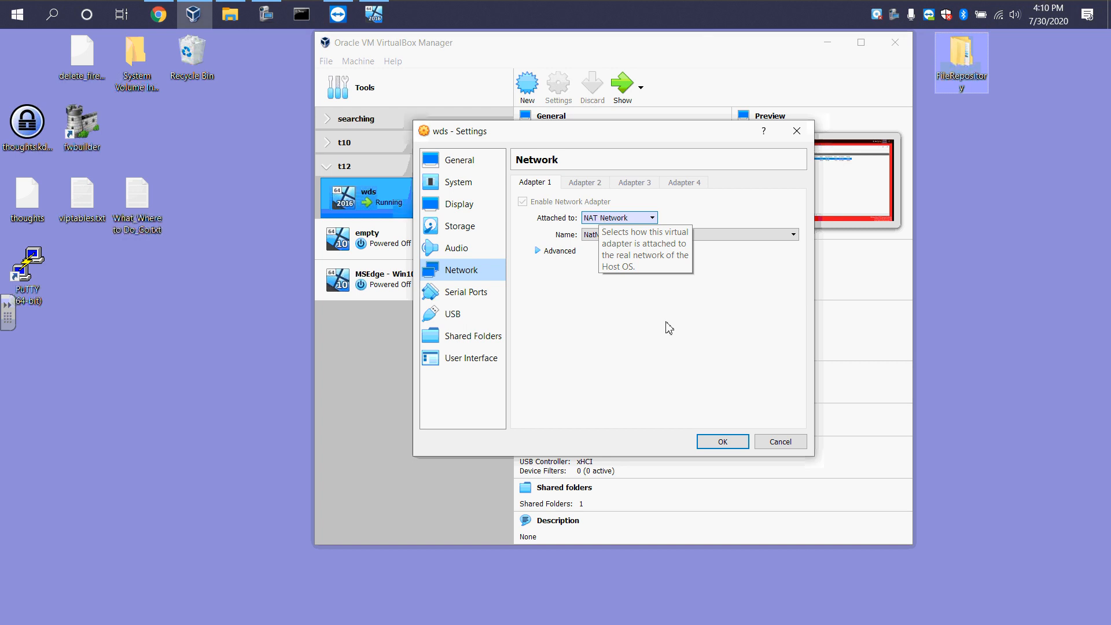
left_click(781, 443)
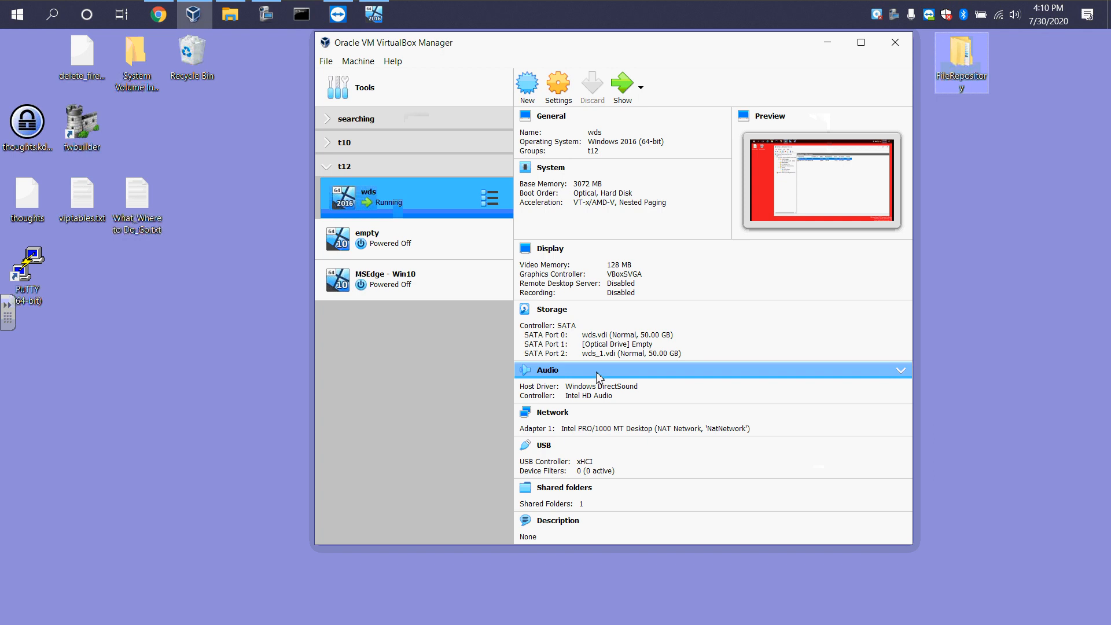
Enable Network boot for the MSEdge - Win10 VM and move Network to the top of the boot order
left_click(416, 279)
left_click(564, 92)
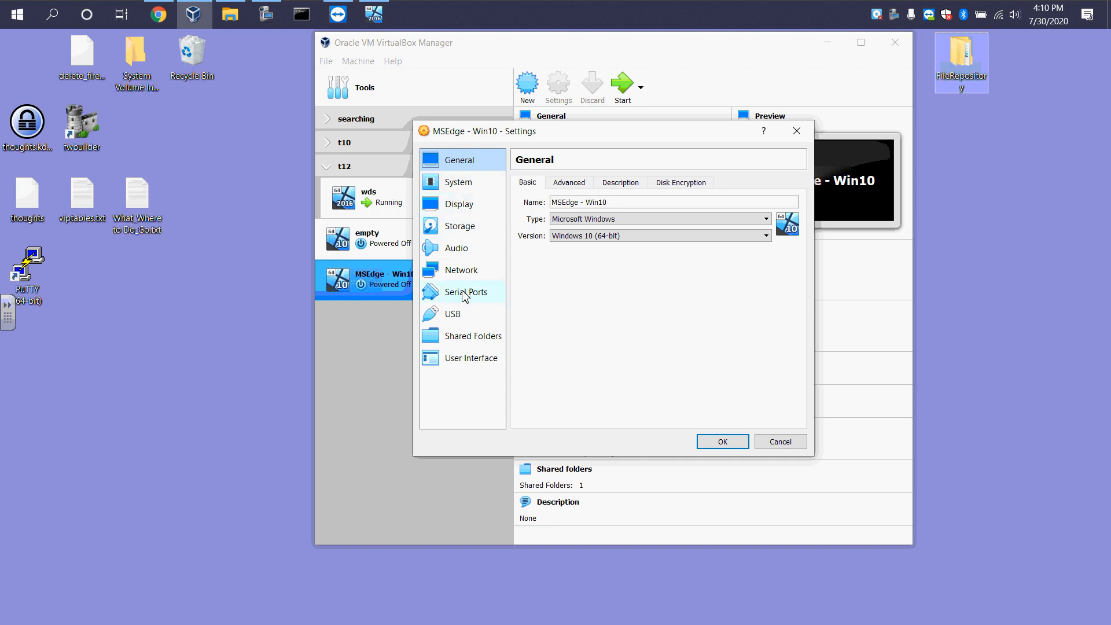
left_click(466, 186)
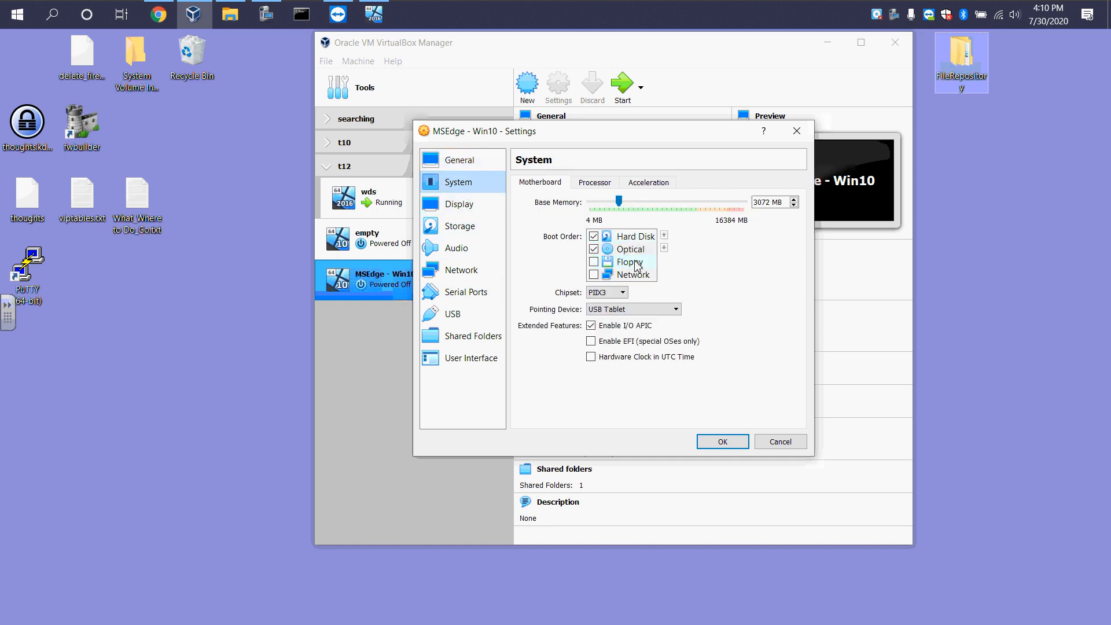
left_click(593, 275)
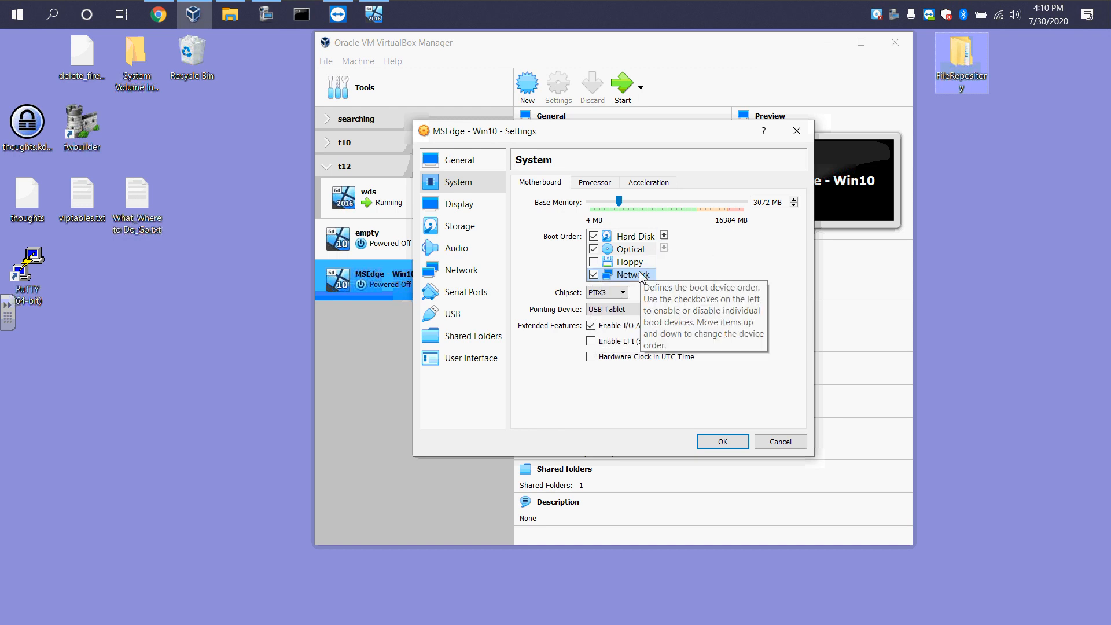
left_click(664, 236)
left_click(665, 236)
left_click(665, 236)
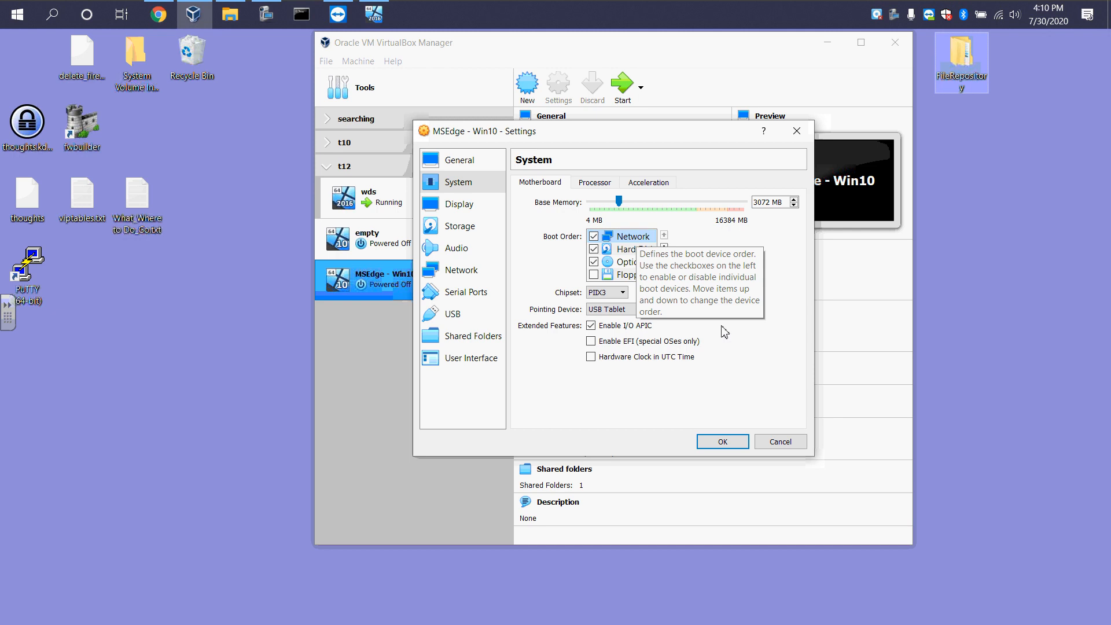
left_click(718, 442)
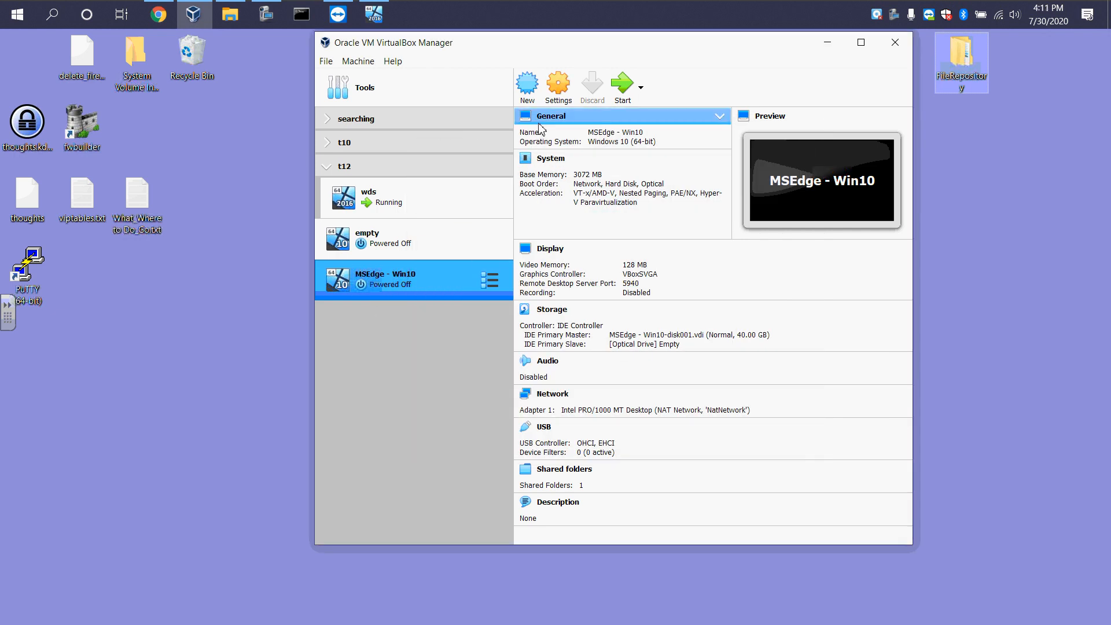
Start the VM, boot Win 10 Pro x 64 Capture from the WDS boot manager, and pass the capture wizard's welcome page
left_click(622, 85)
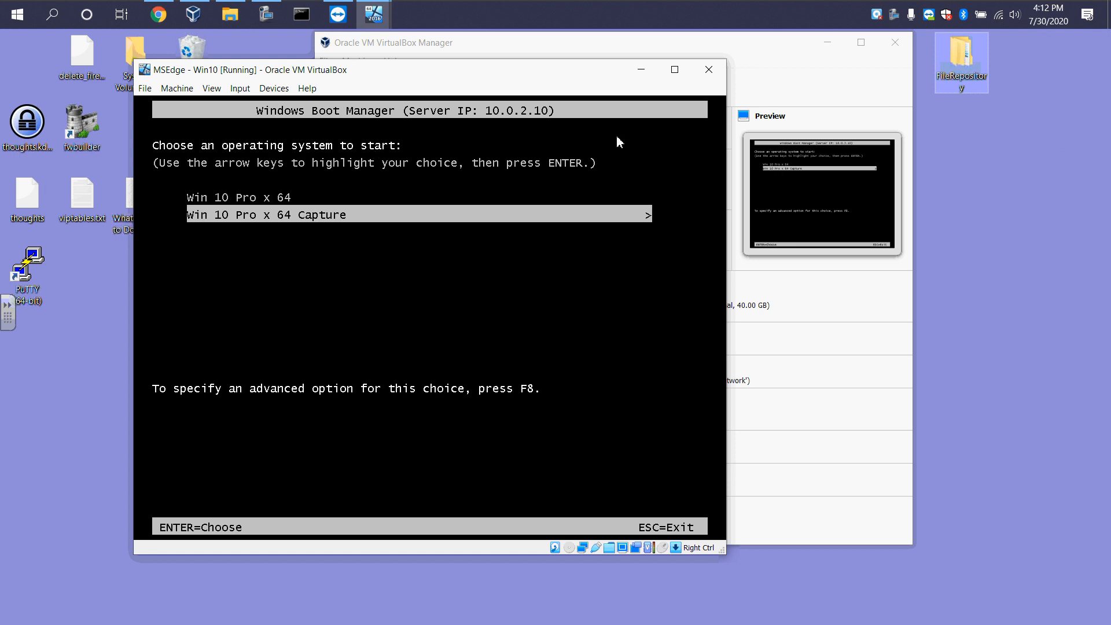
key("Return")
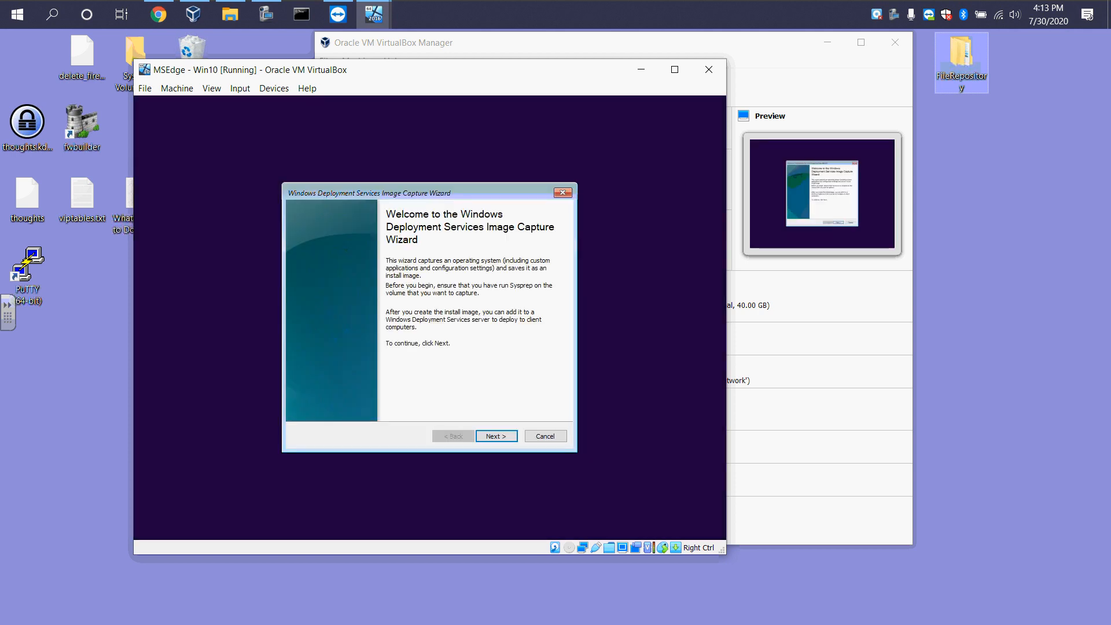
left_click(505, 436)
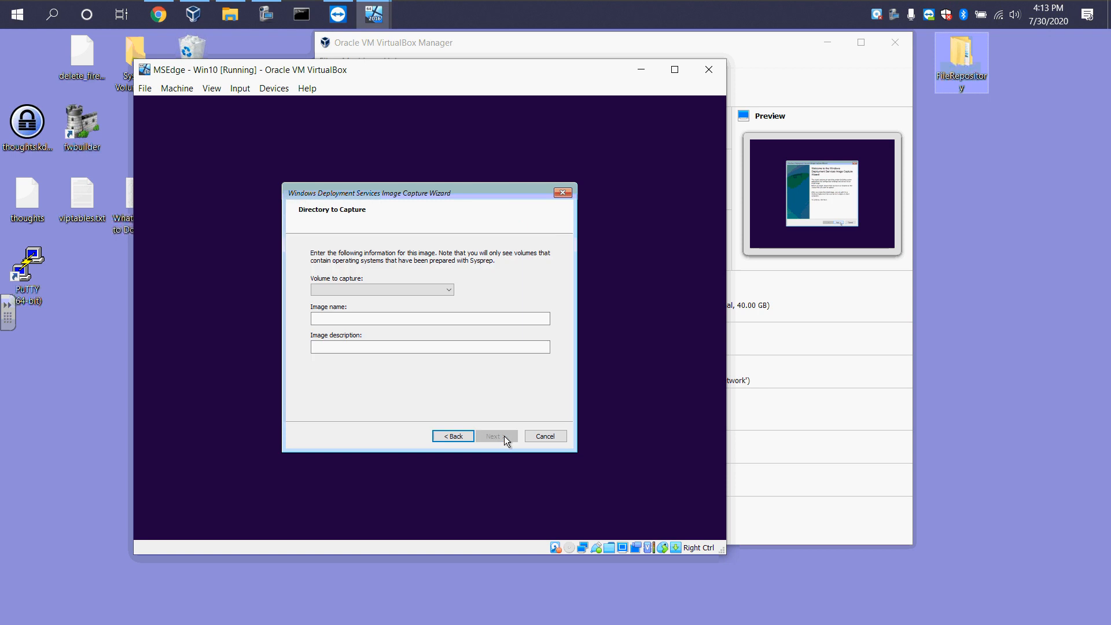
Choose volume C:\ to capture, with image name and description Win 10 x 64 MASTER, and continue
left_click(440, 287)
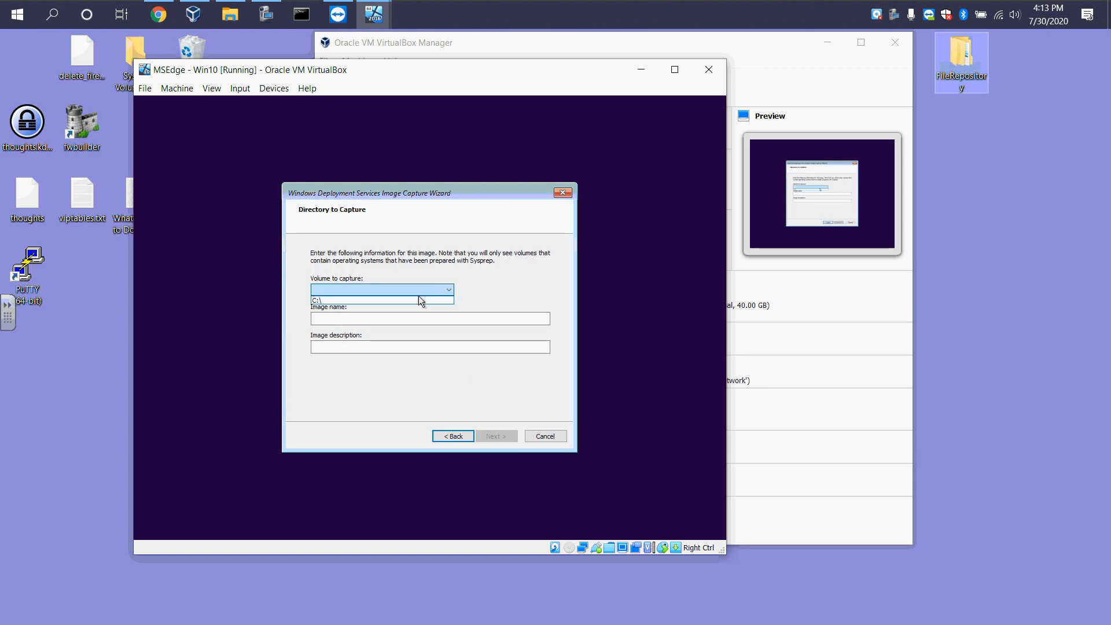
left_click(414, 299)
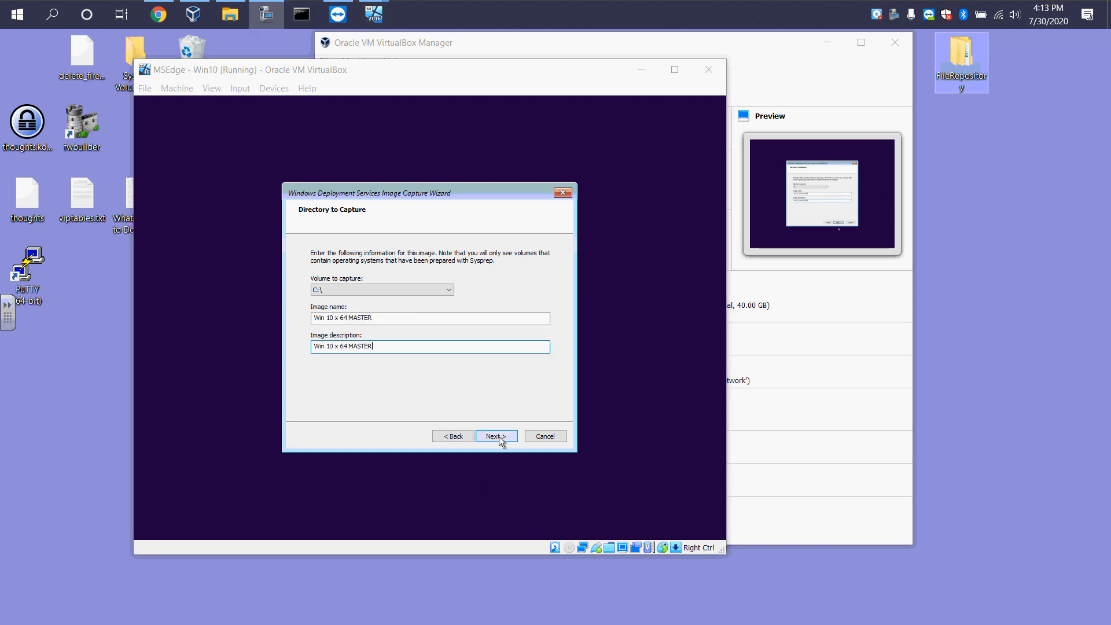
left_click(498, 437)
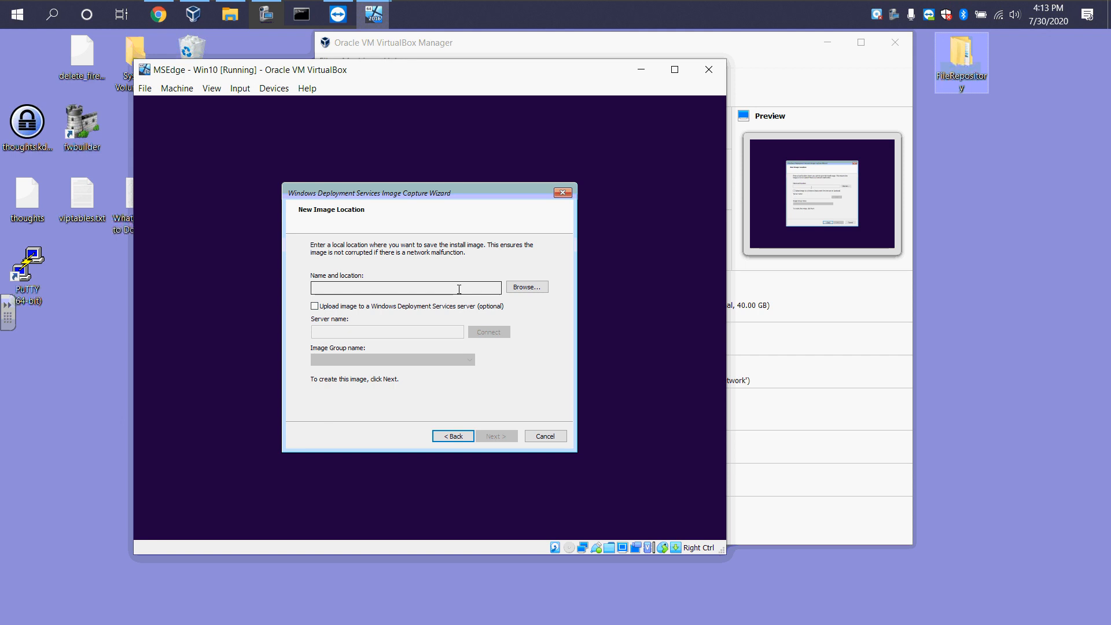
Try enabling upload to a Windows Deployment Services server and entering the server's name
left_click(316, 306)
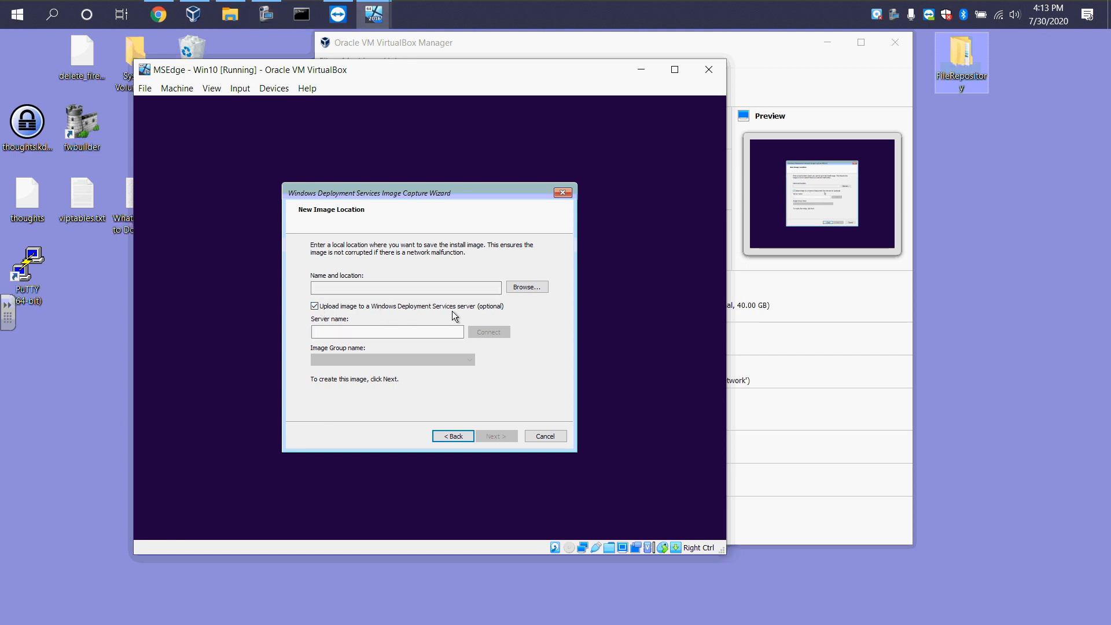
left_click(381, 333)
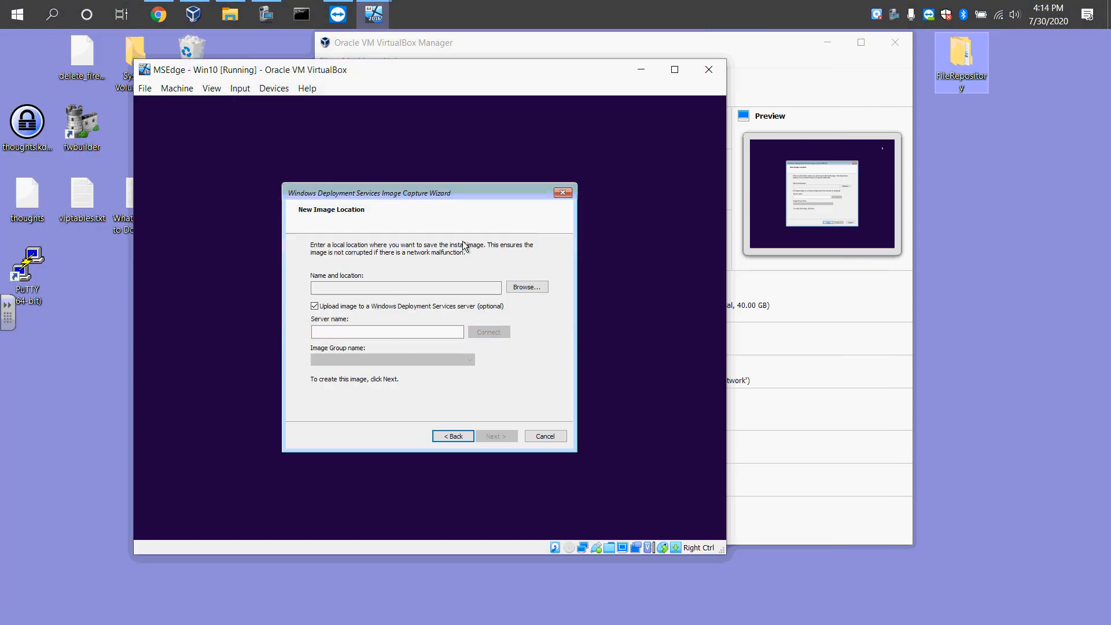
left_click(397, 290)
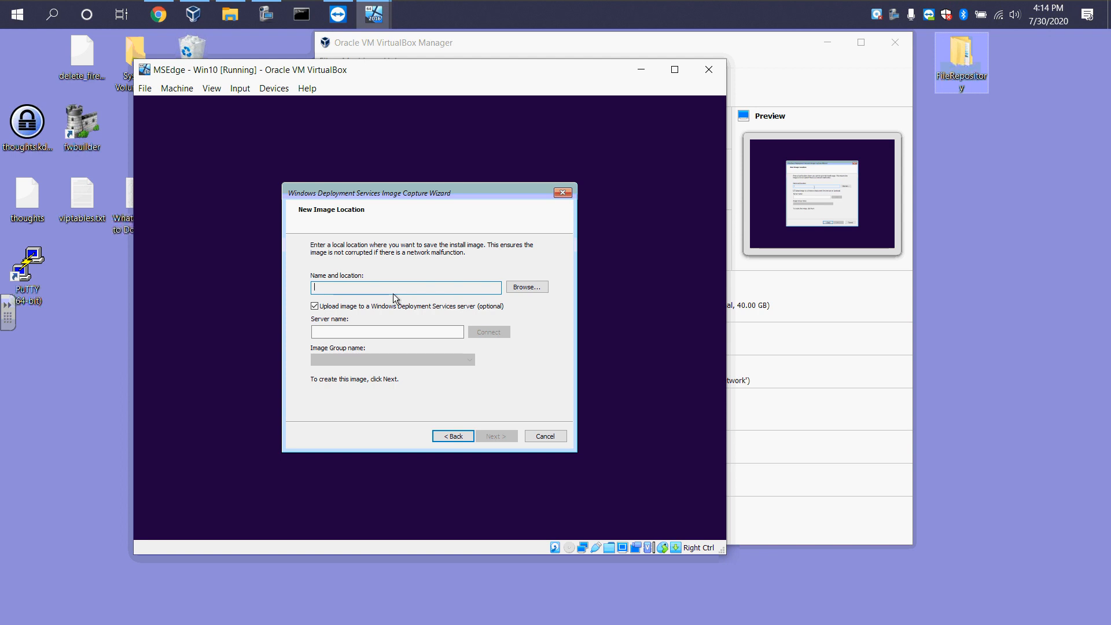
left_click(373, 331)
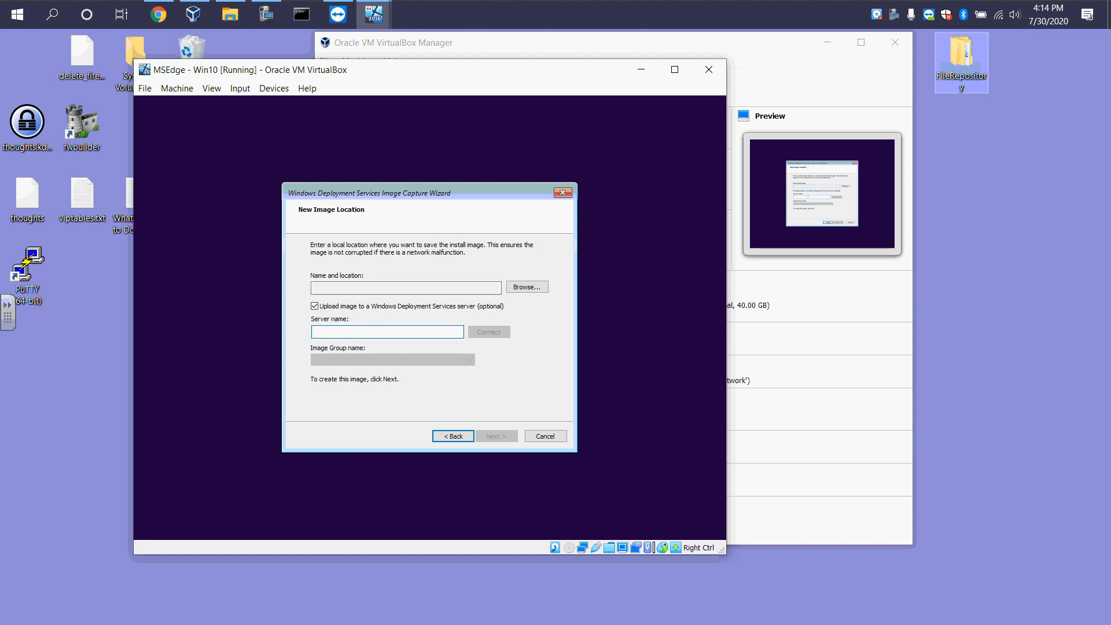
type("##")
key("BackSpace")
key("BackSpace")
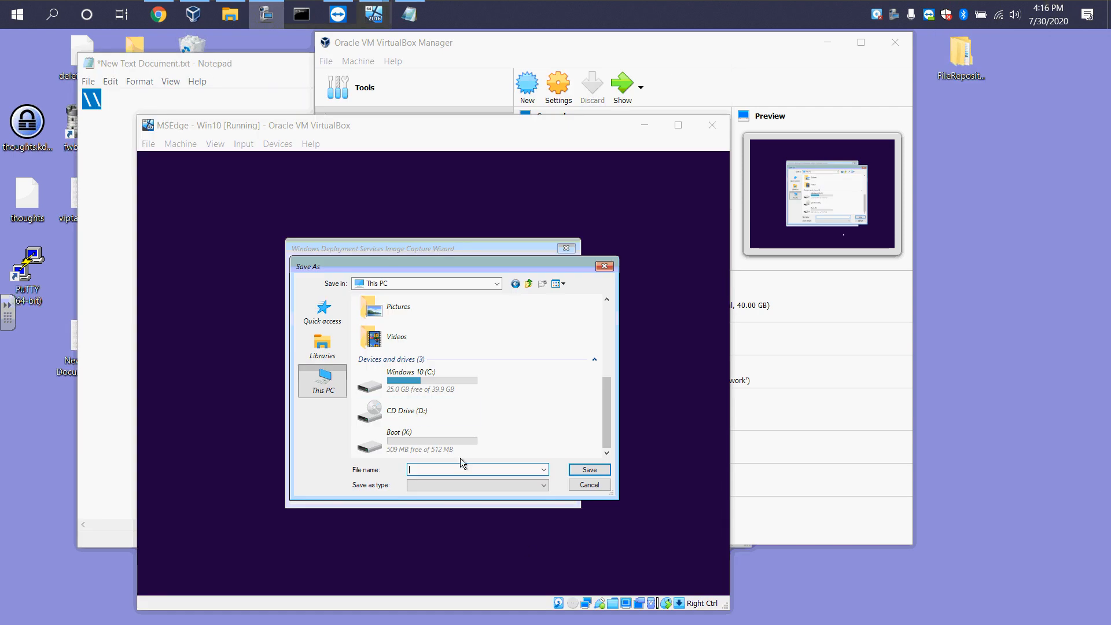
Set the image save location to C:\Win 10 - Captured Image.wim
double_click(416, 383)
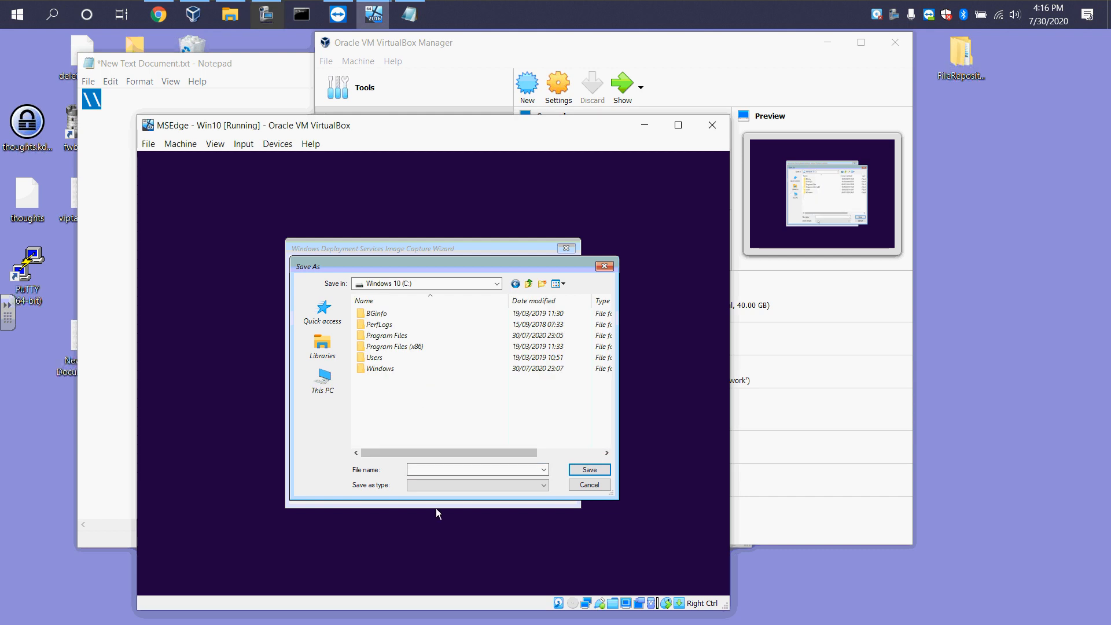
left_click(444, 470)
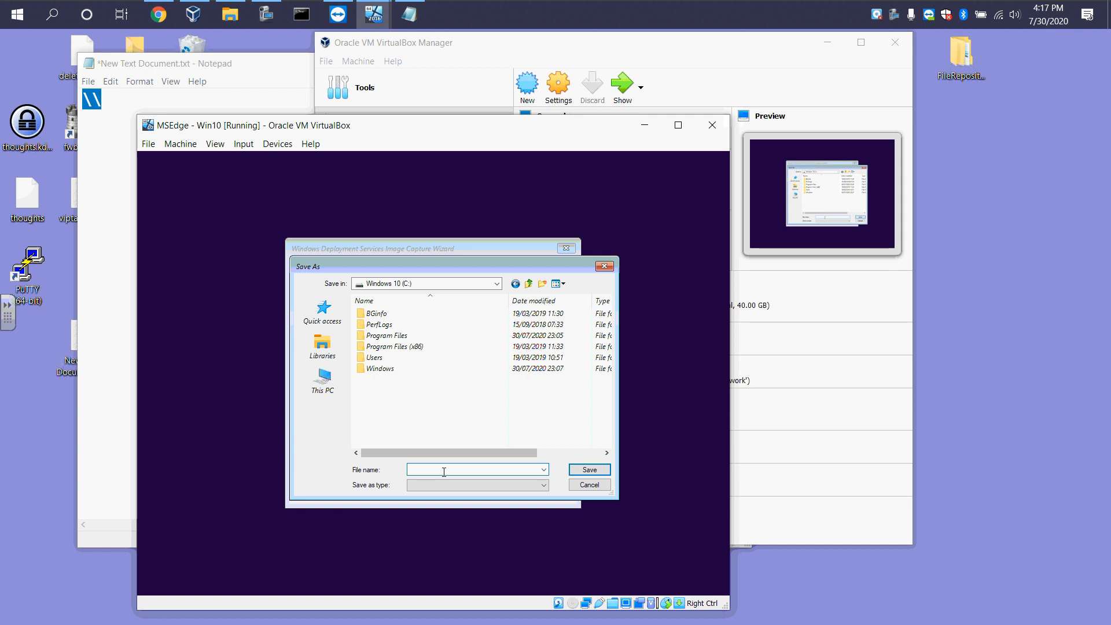
type("Ca")
type("Win 10")
type(" - Capture")
type("d Image")
left_click(586, 471)
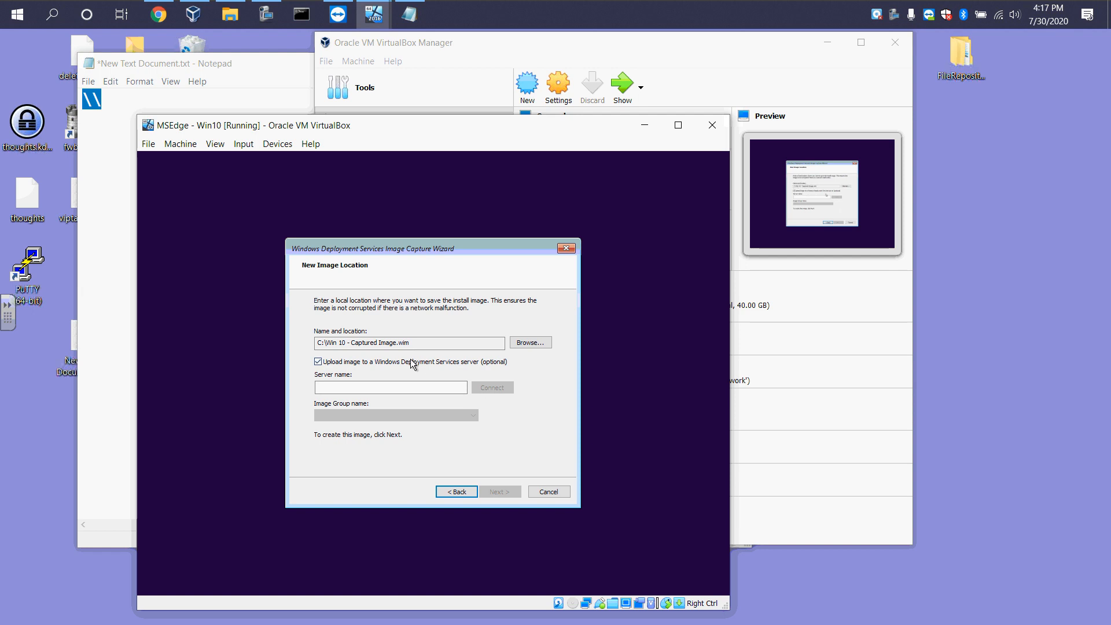
Turn off uploading to a WDS server, run the capture, and finish the wizard
left_click(324, 386)
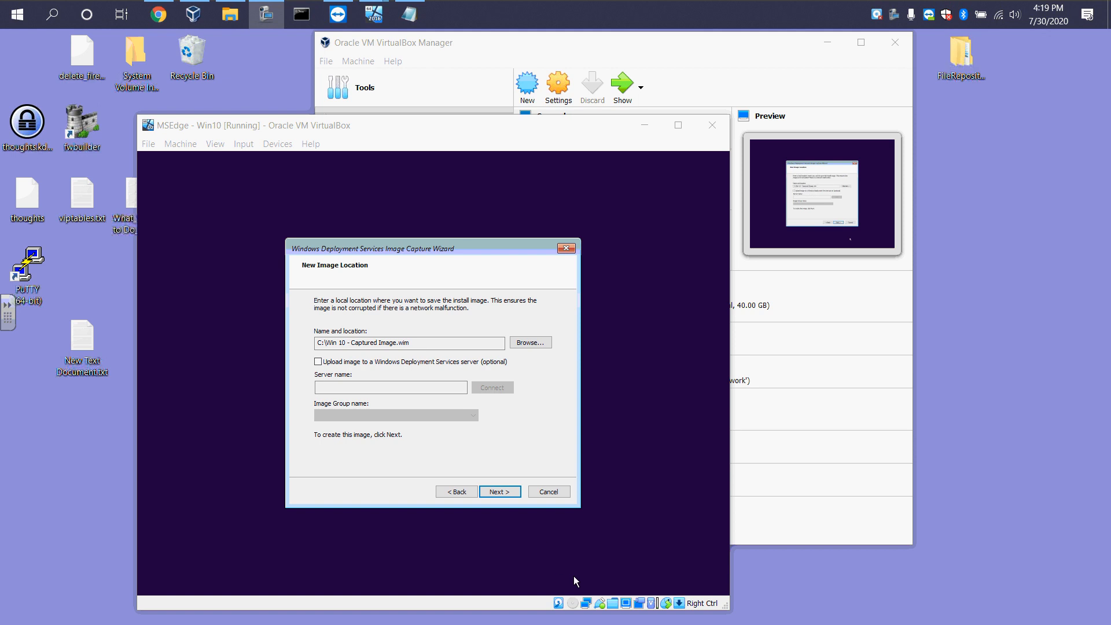
left_click(501, 492)
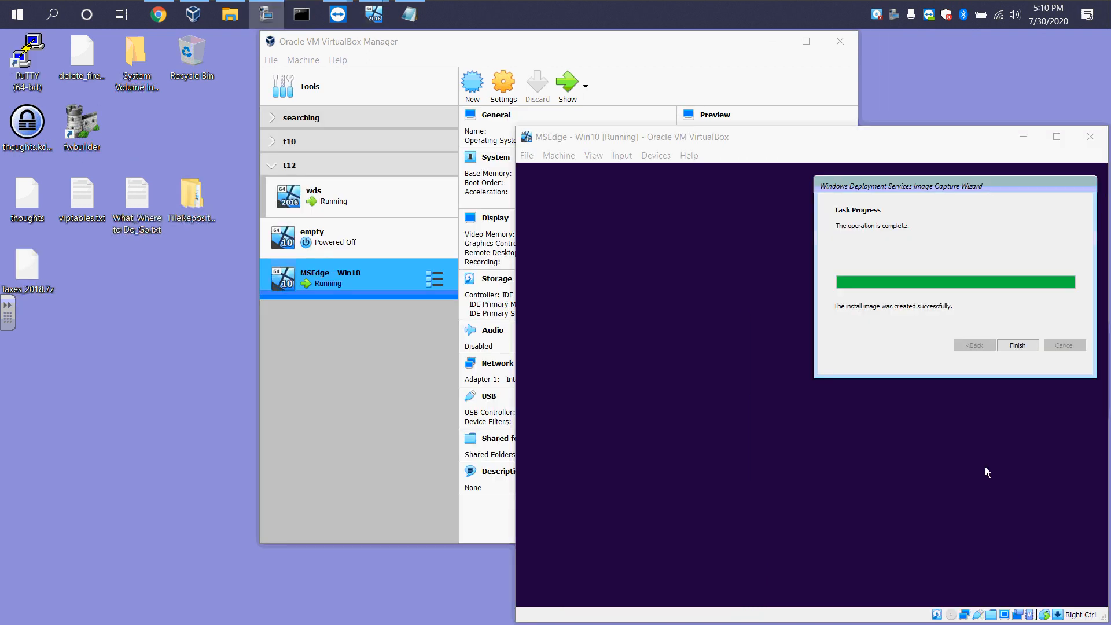
left_click(1017, 346)
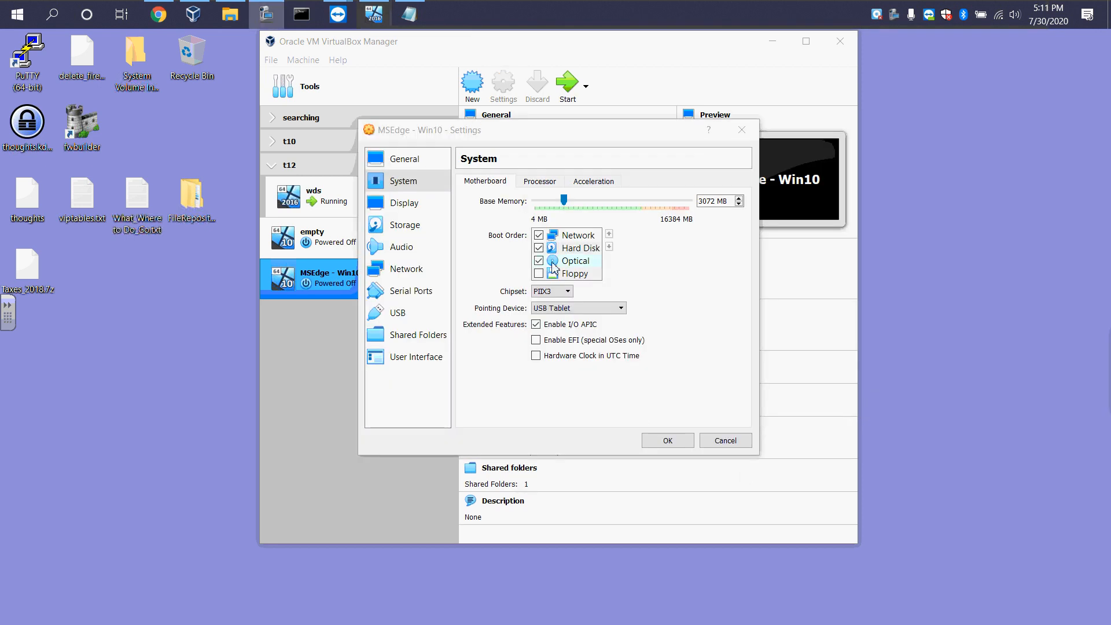
Disable network boot in the VM's boot order, move Network to the bottom, and save the settings
left_click(540, 235)
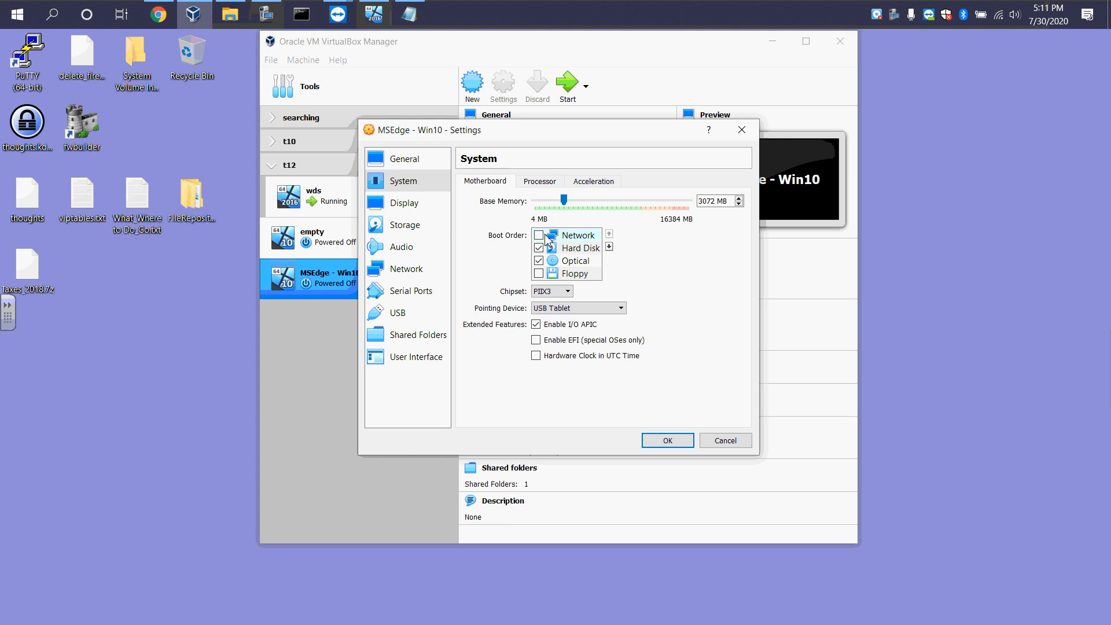
left_click(609, 247)
left_click(609, 247)
left_click(609, 247)
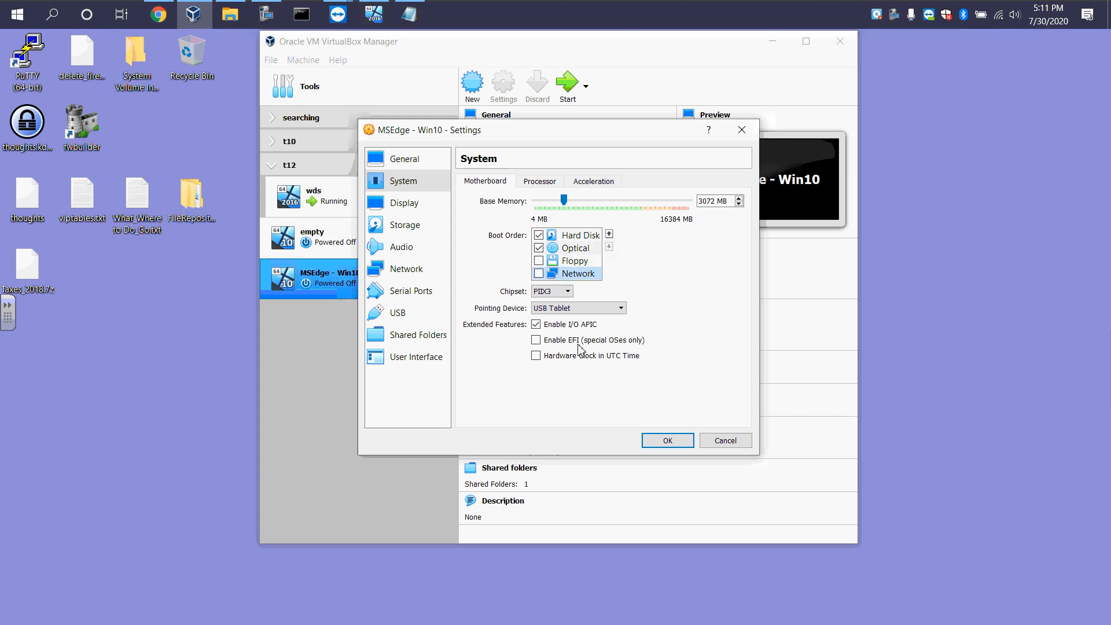
left_click(664, 441)
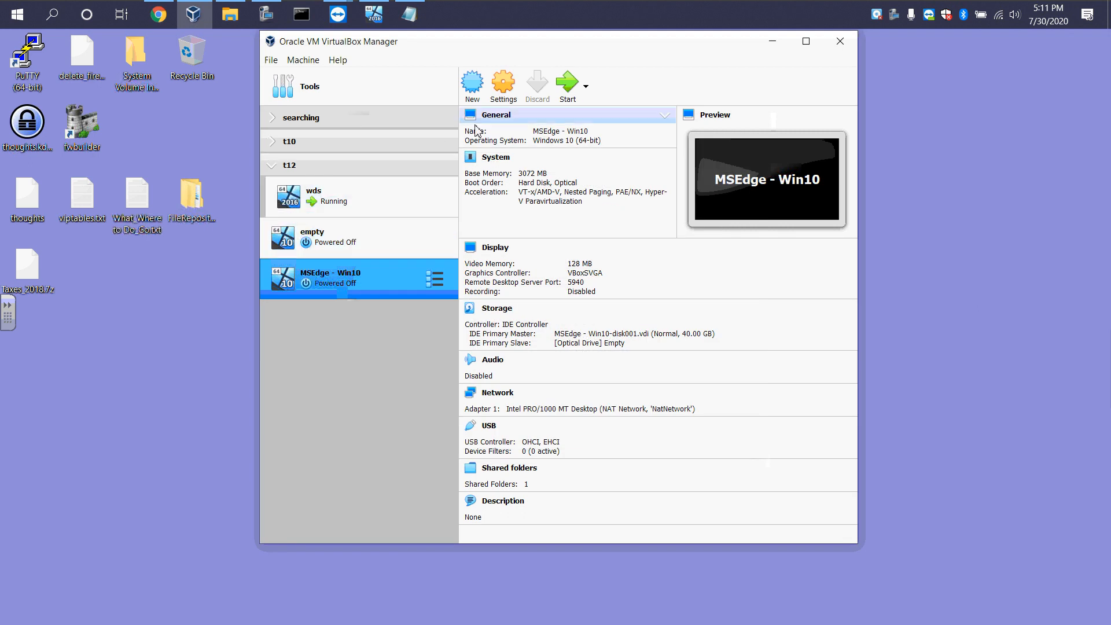
Start the MSEdge - Win10 virtual machine and reposition its window
left_click(567, 84)
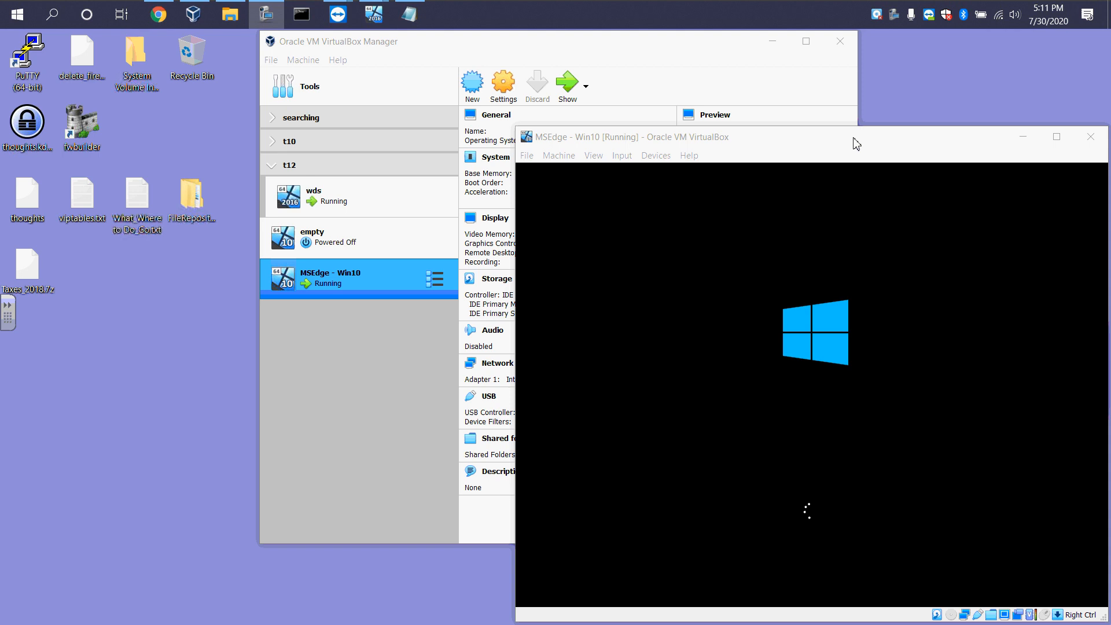
left_click_drag(856, 141, 348, 139)
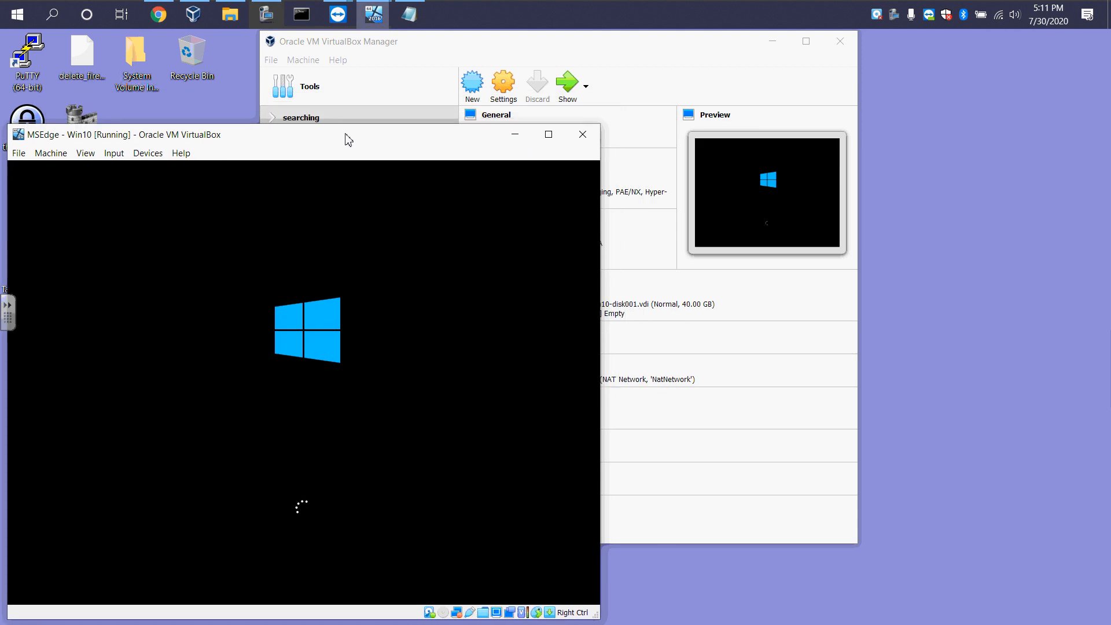
mouse_move(406, 81)
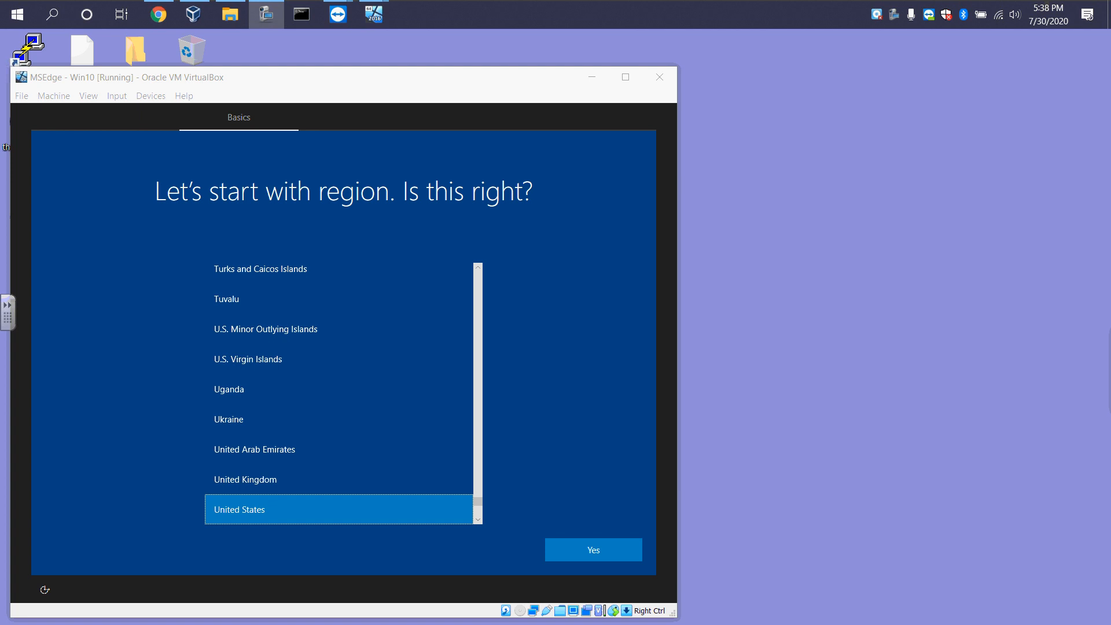
Confirm United States as region and US as keyboard layout, skipping a second layout
left_click(577, 554)
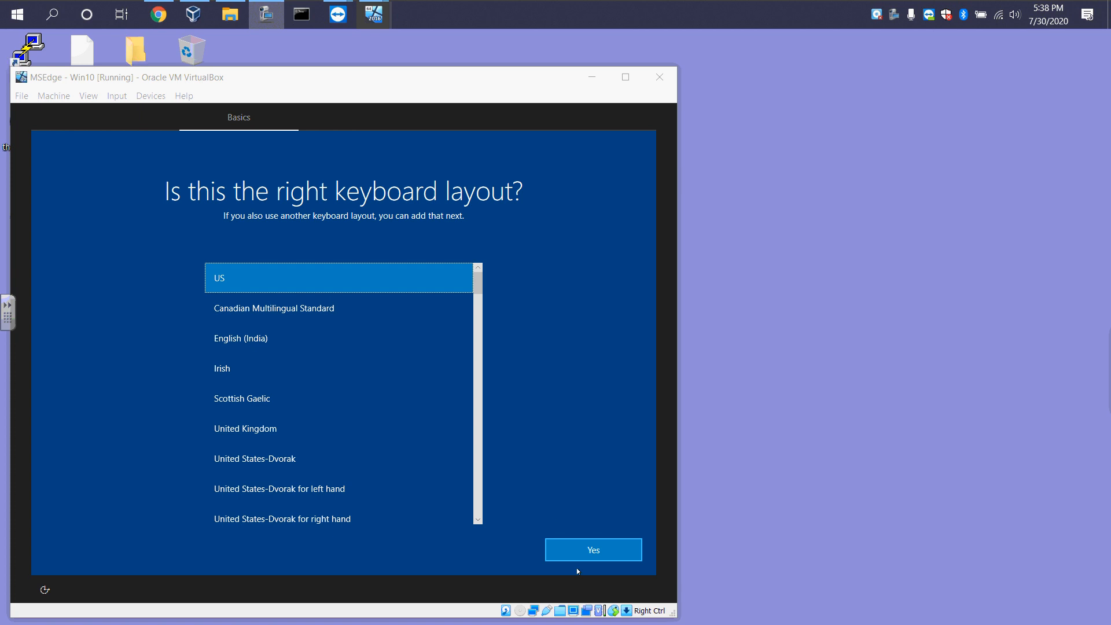
left_click(592, 552)
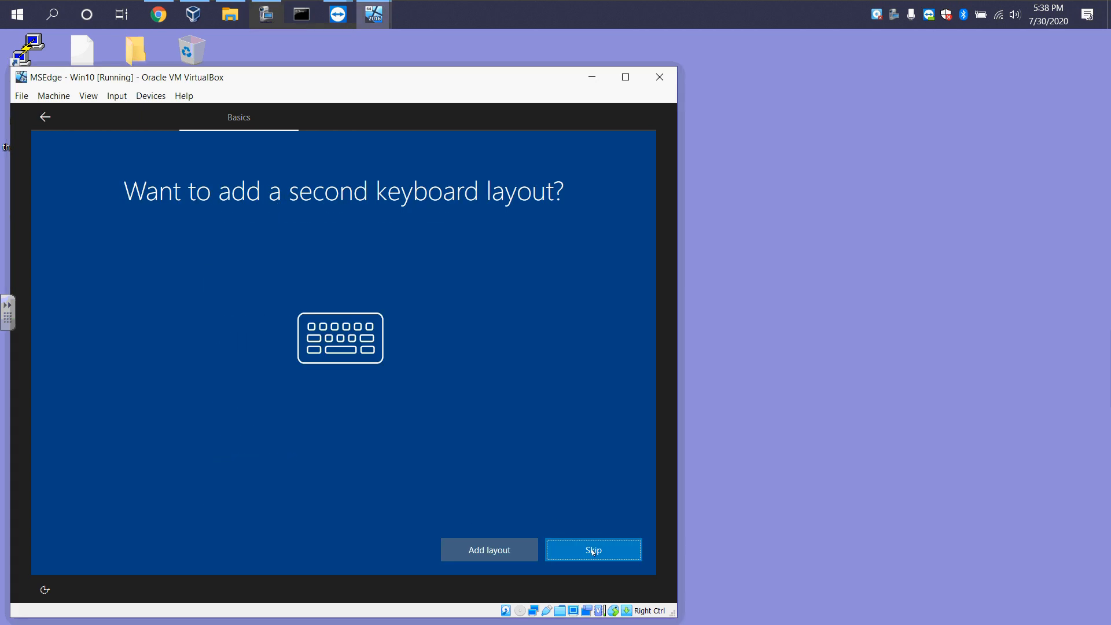
left_click(592, 550)
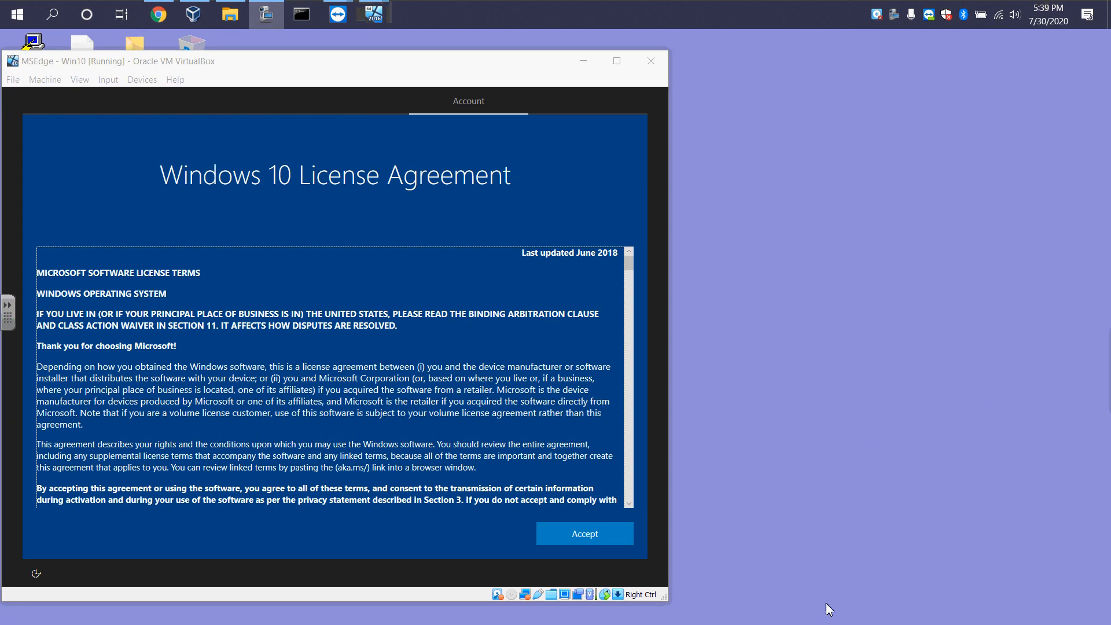
Accept the Windows 10 license agreement and decline Cortana as personal assistant
left_click(585, 531)
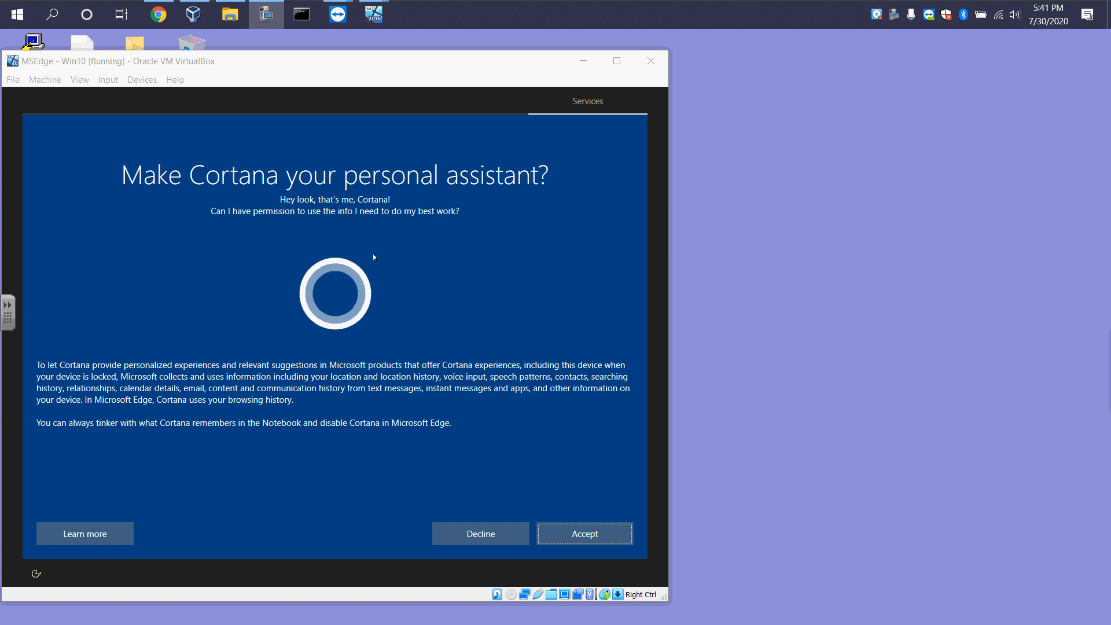
left_click(477, 535)
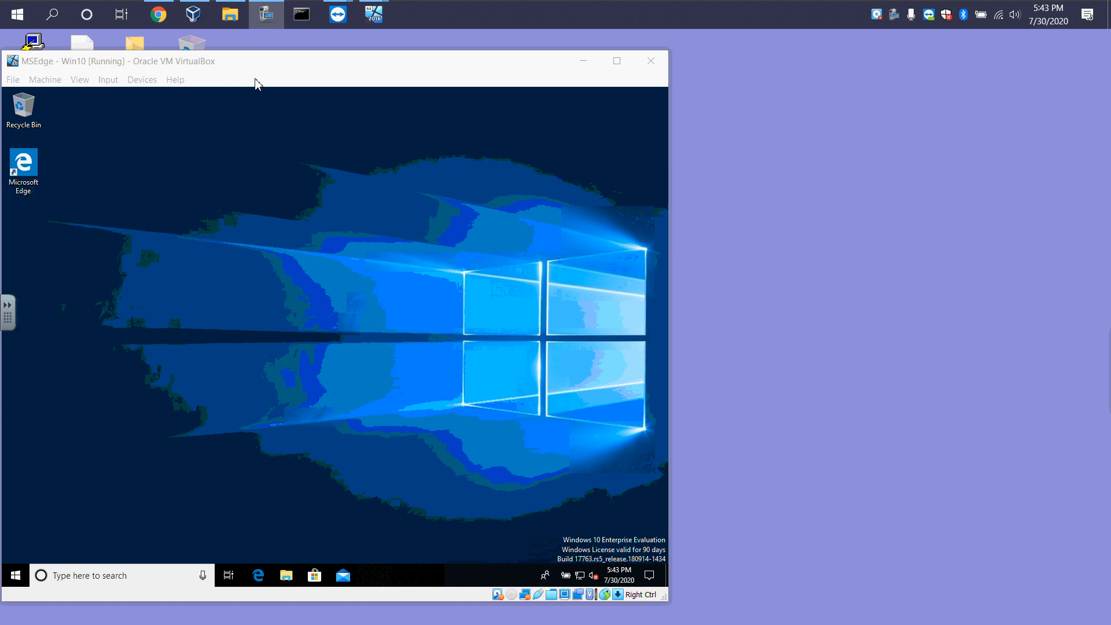
Open File Explorer in the VM and select Win 10 - Captured Image.wim on drive C:
left_click_drag(263, 67, 282, 53)
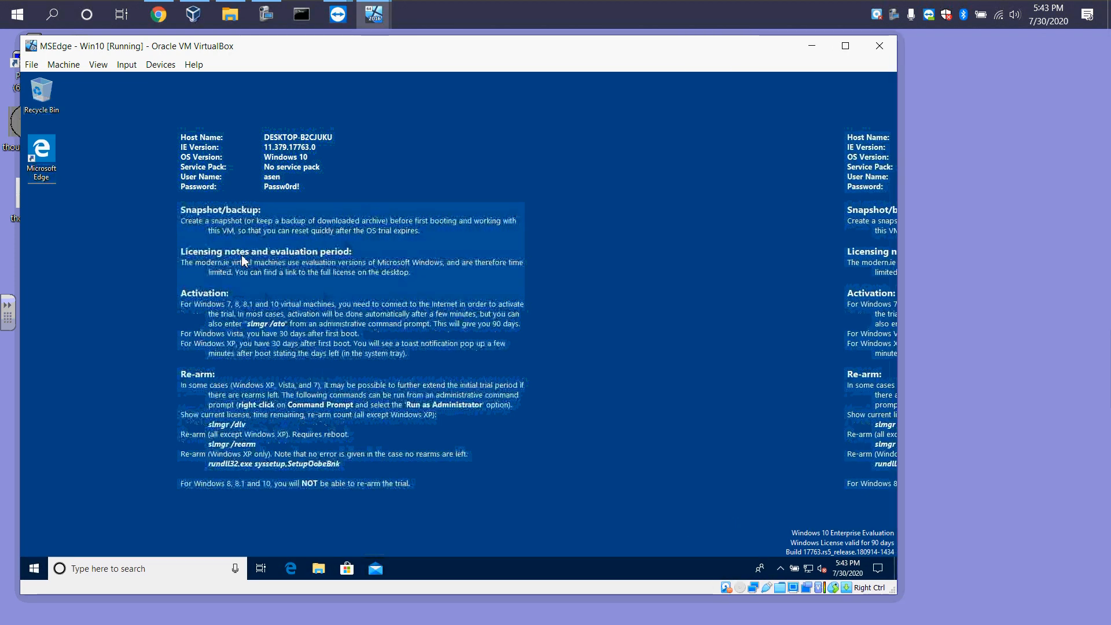
left_click(320, 571)
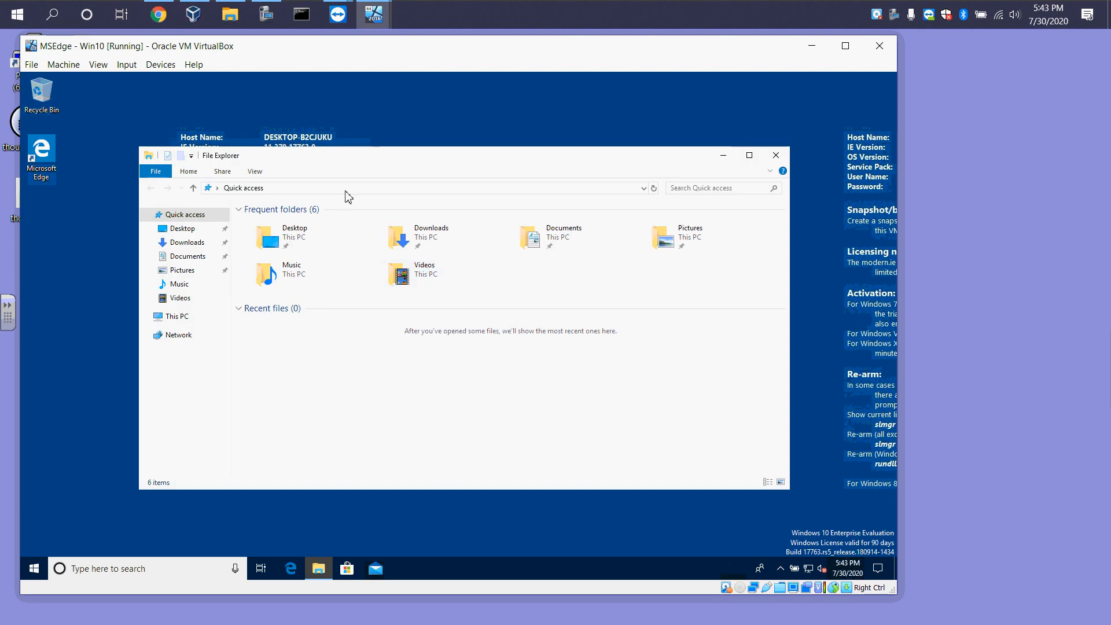
left_click(175, 318)
double_click(295, 341)
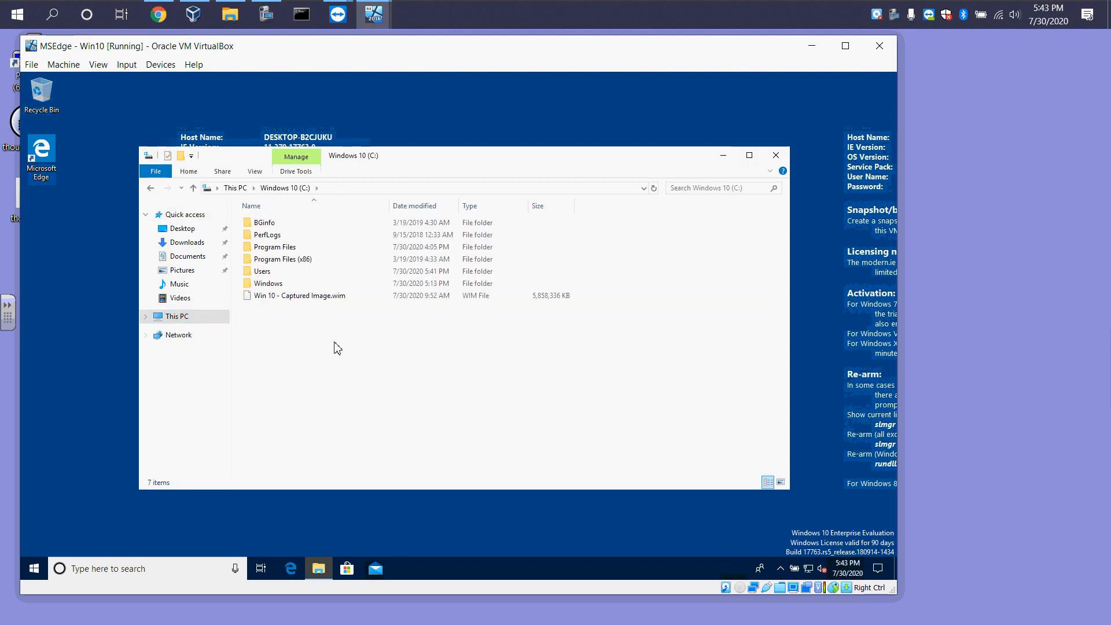
left_click(296, 299)
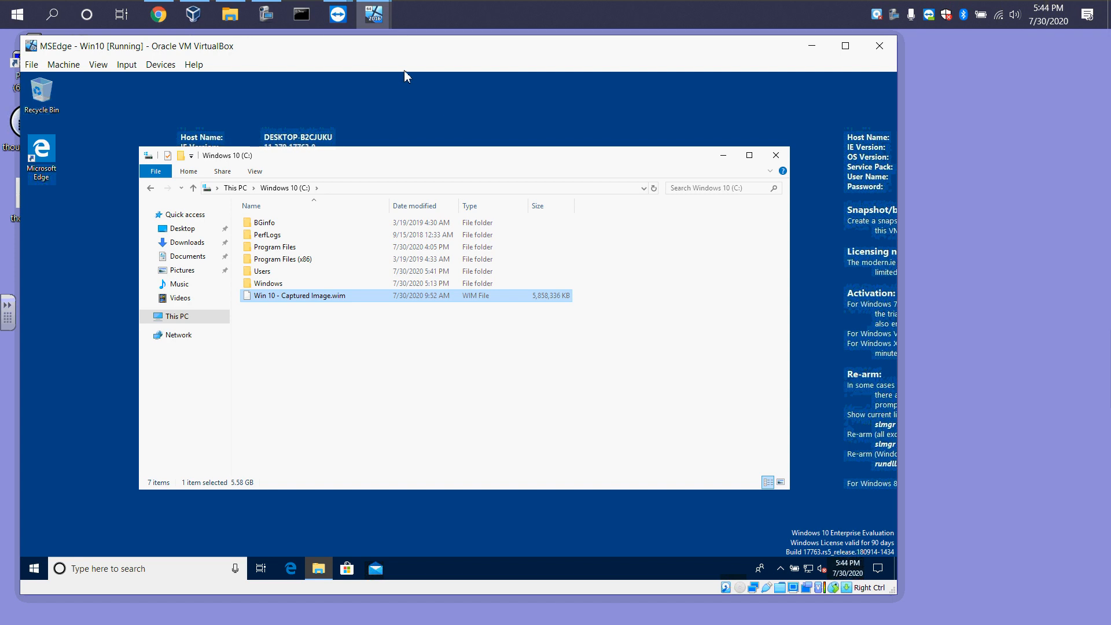
Switch to the wds server VM to view its install image folder, then return to the Win10 VM
left_click(241, 23)
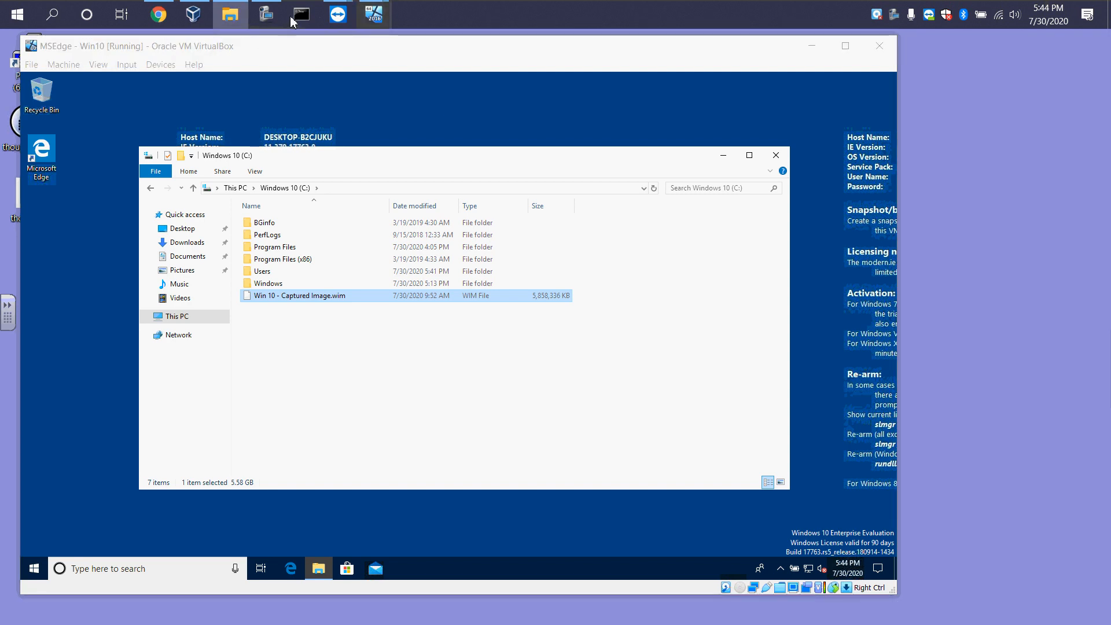
mouse_move(373, 16)
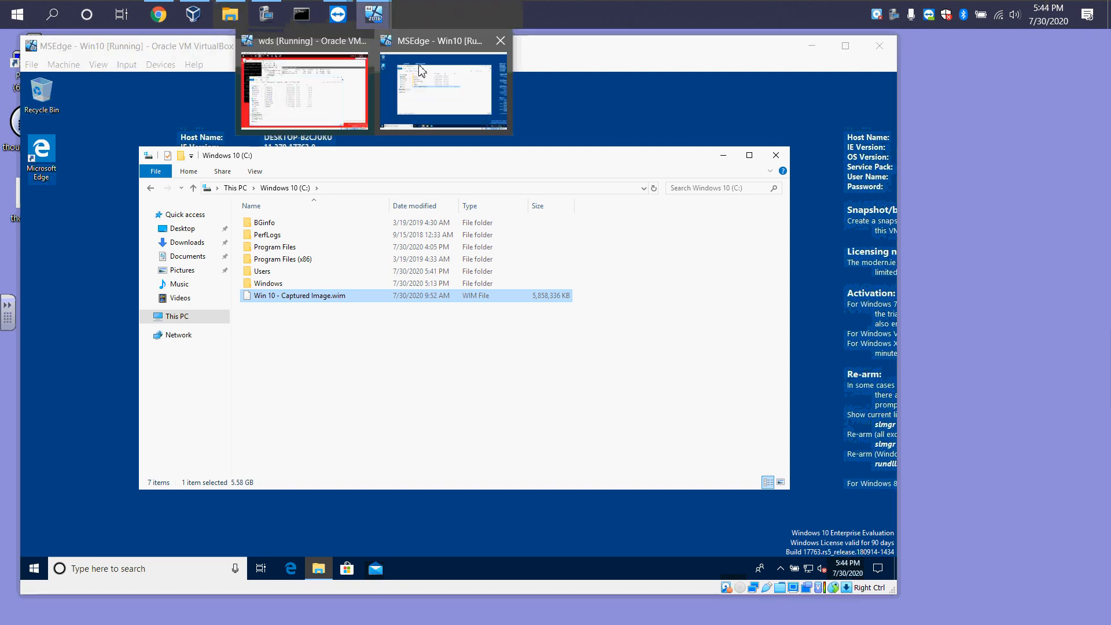
left_click(340, 87)
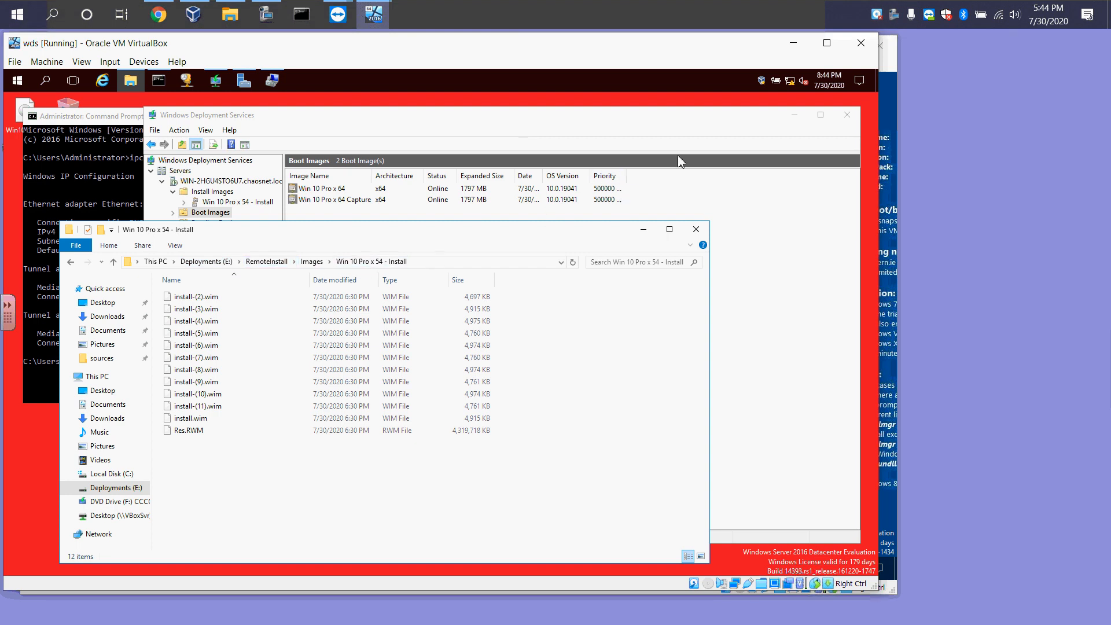
left_click(790, 45)
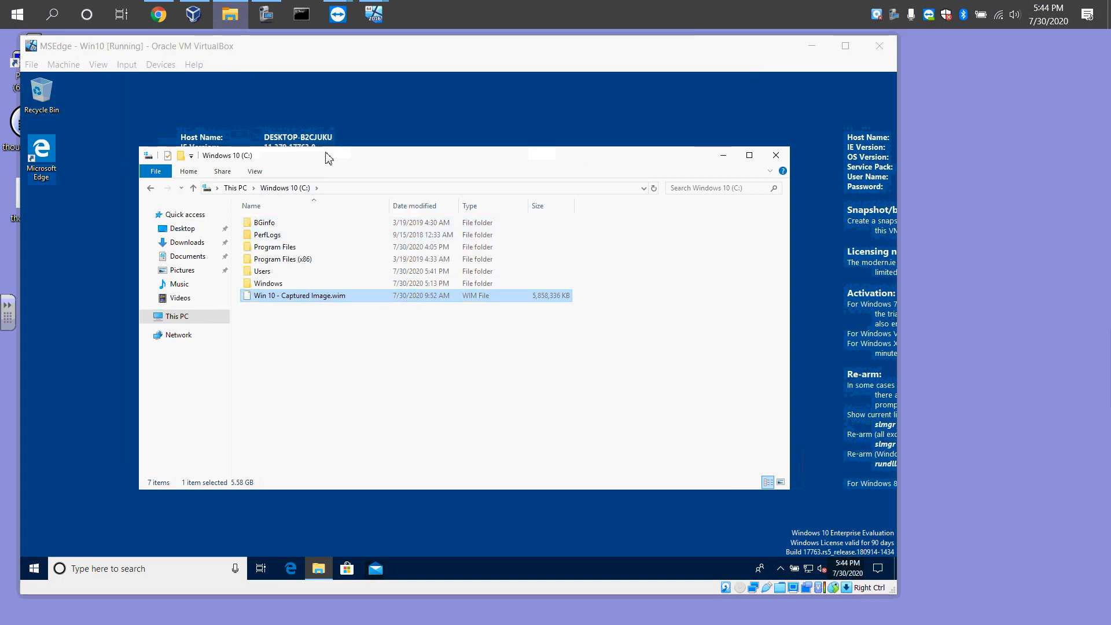
Open a second File Explorer window and browse to the network share \\10.0.2.10\e$
left_click_drag(325, 156, 357, 88)
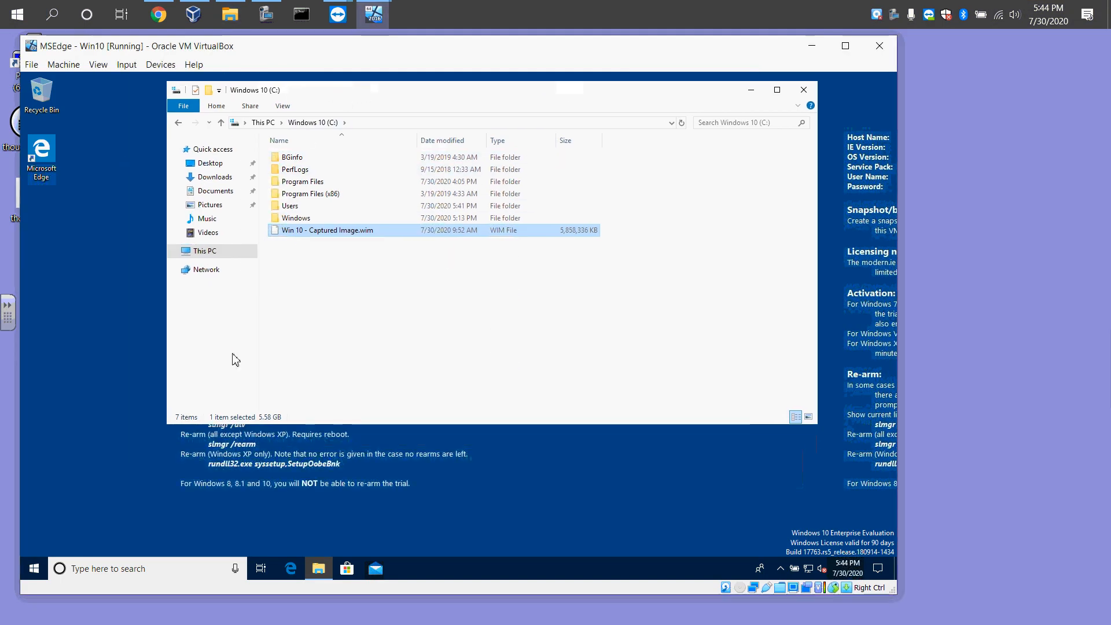
right_click(318, 569)
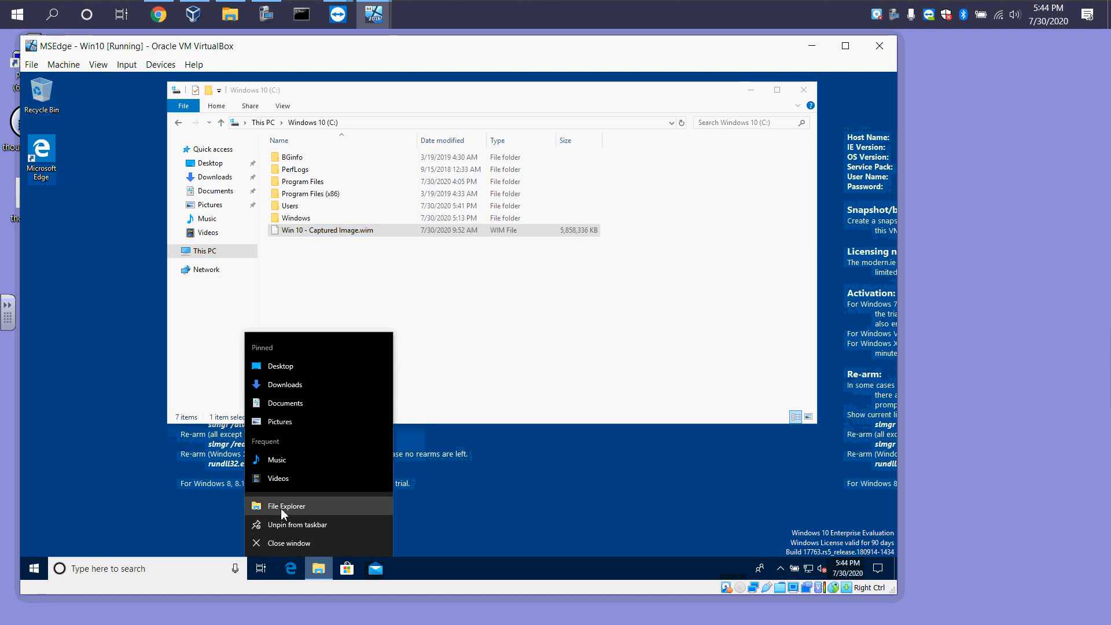
left_click(280, 507)
left_click_drag(323, 111, 306, 192)
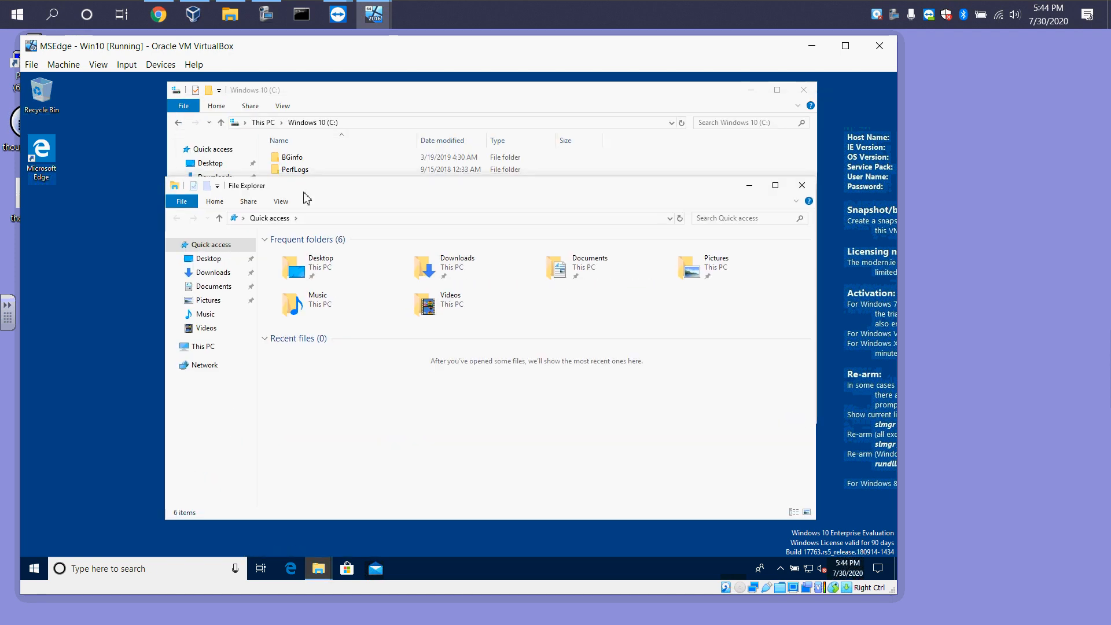
left_click(310, 219)
type("\\19")
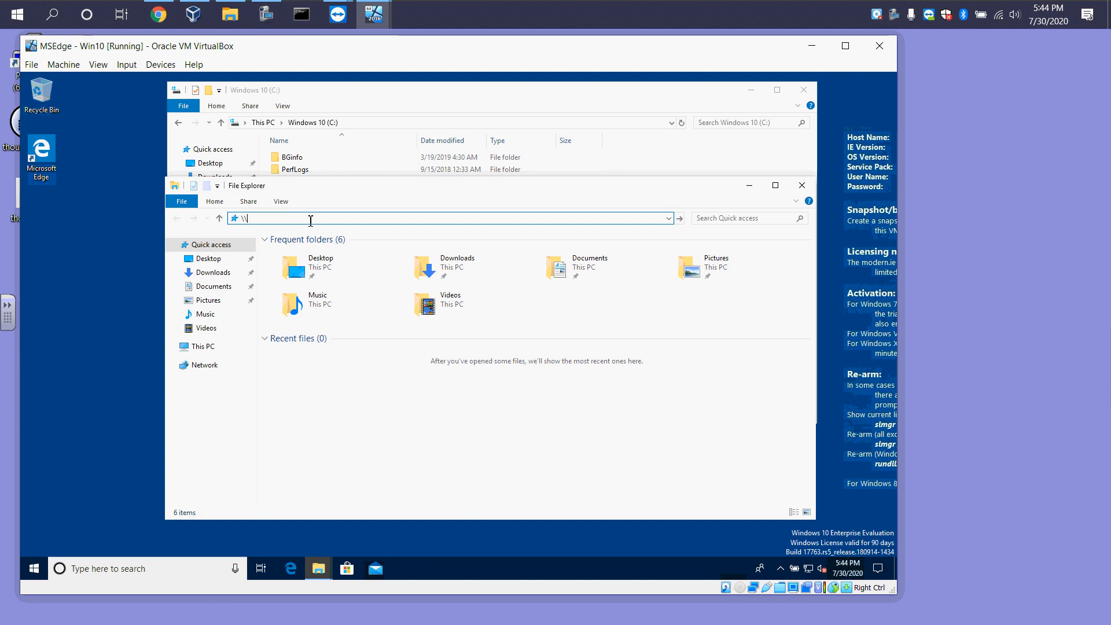
key("BackSpace")
key("BackSpace")
type("0.2.10")
key("Return")
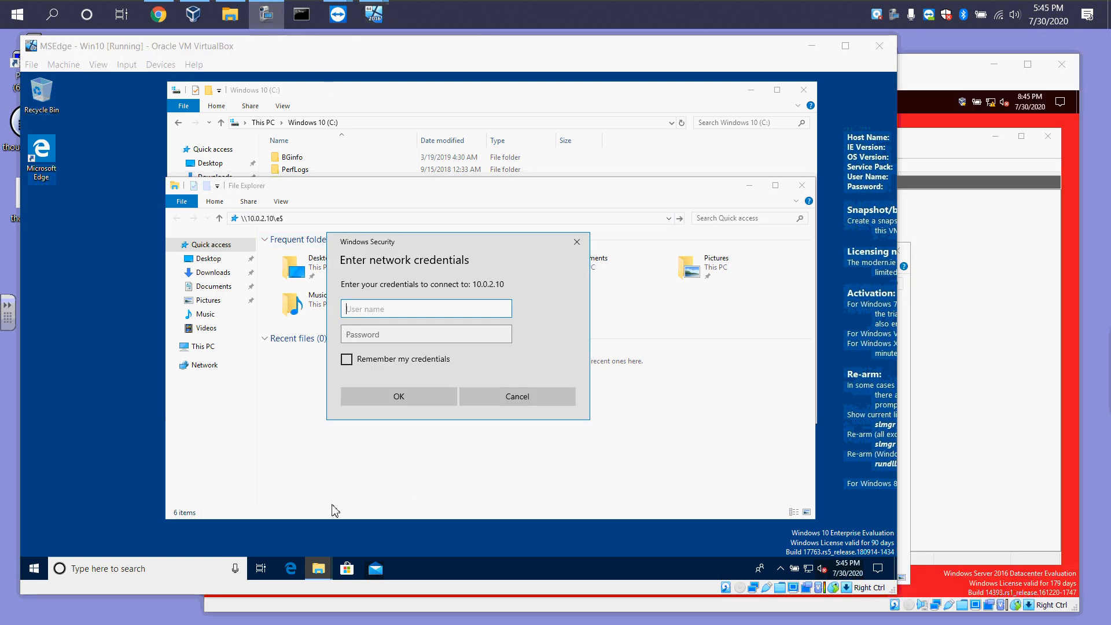
Enter the chaosnet domain administrator user name and the account password to connect to the share
left_click(370, 310)
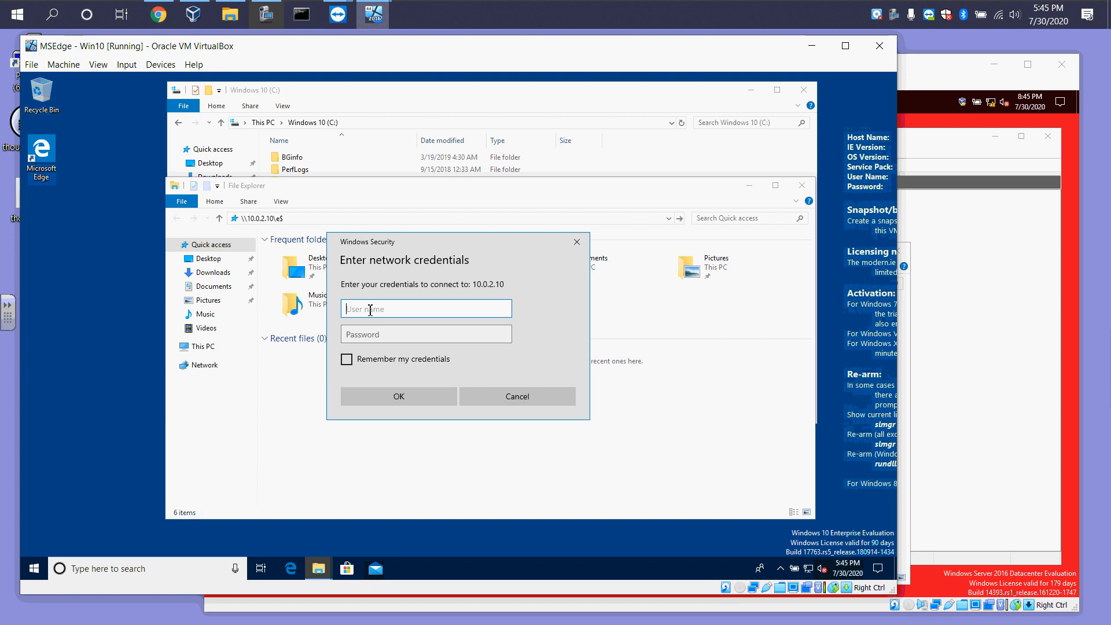
type("chaosret\\")
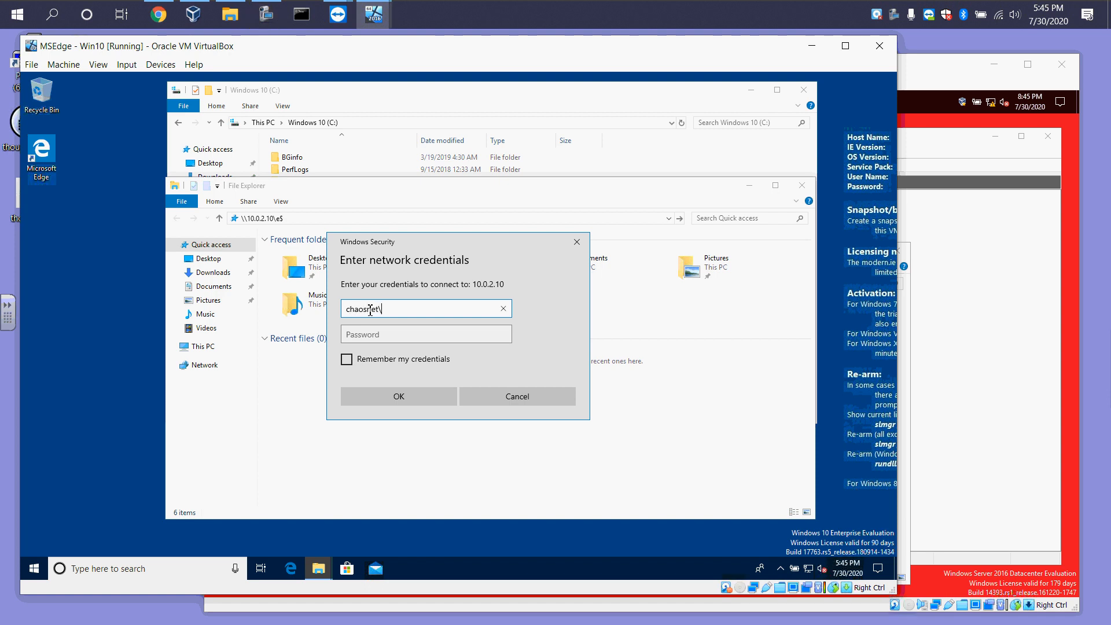
type("administrator")
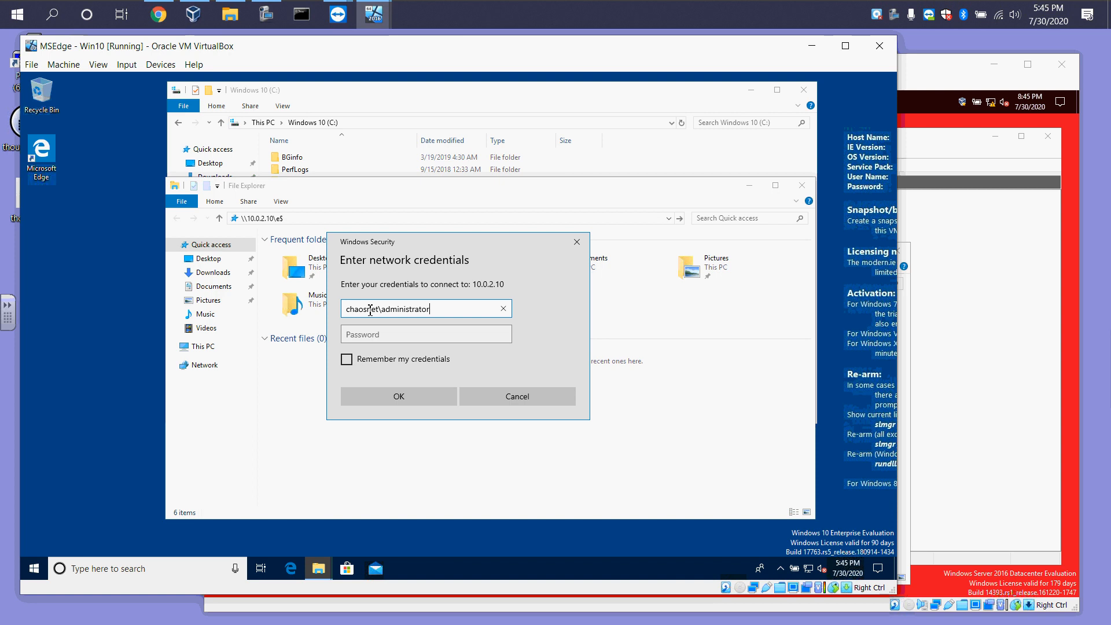
key("Tab")
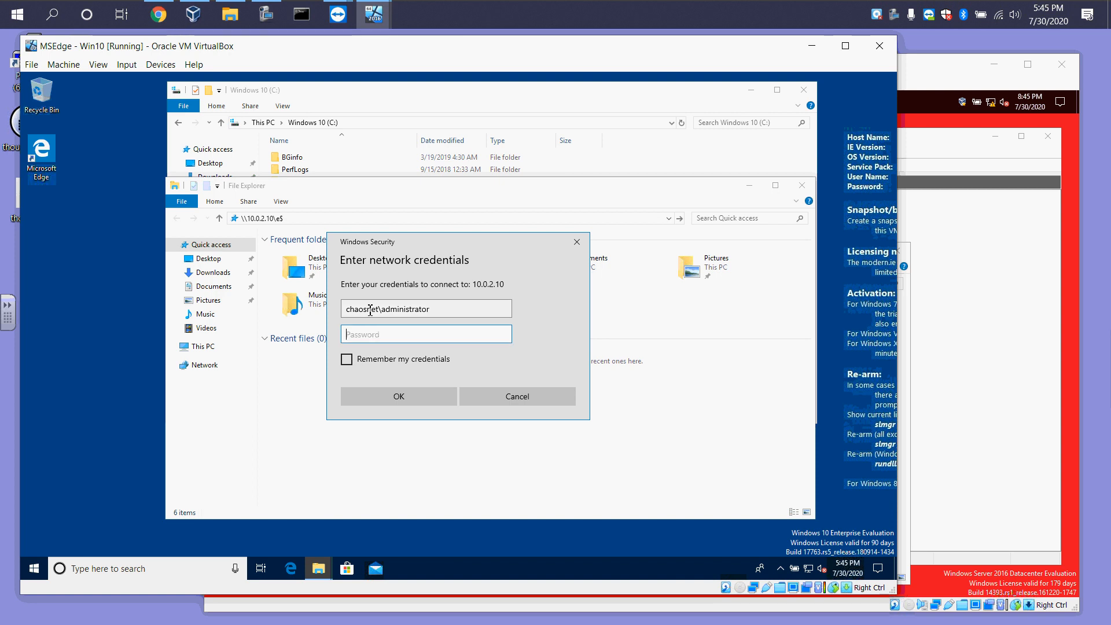
type("P@ssw")
key("Return")
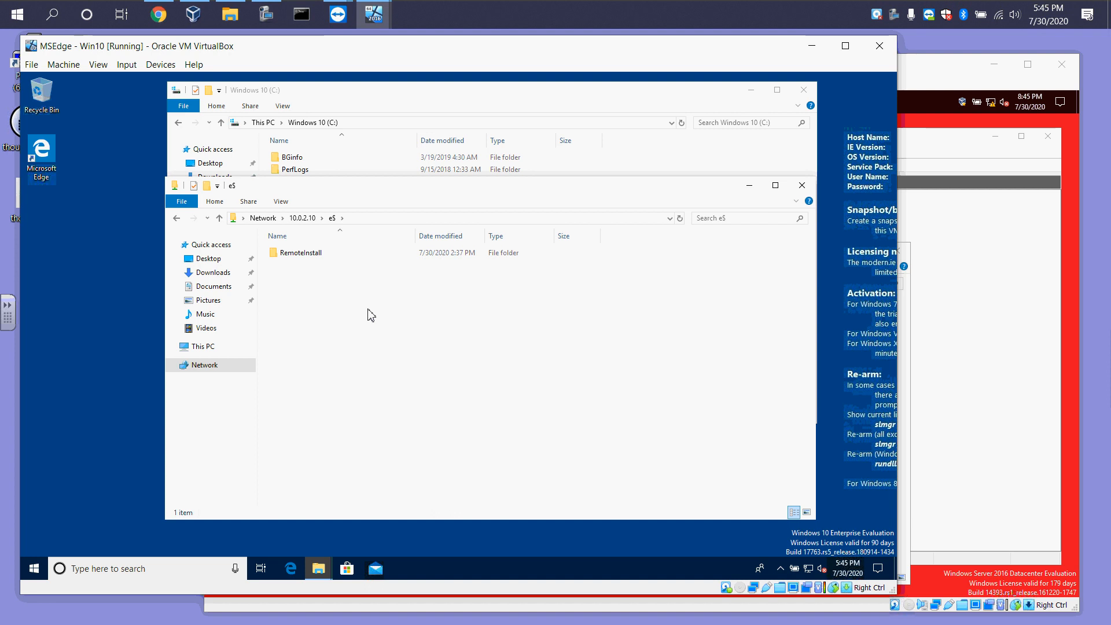
Browse the share to RemoteInstall\Images\Win 10 Pro x 54 - Install, comparing with the server's own folder
double_click(300, 254)
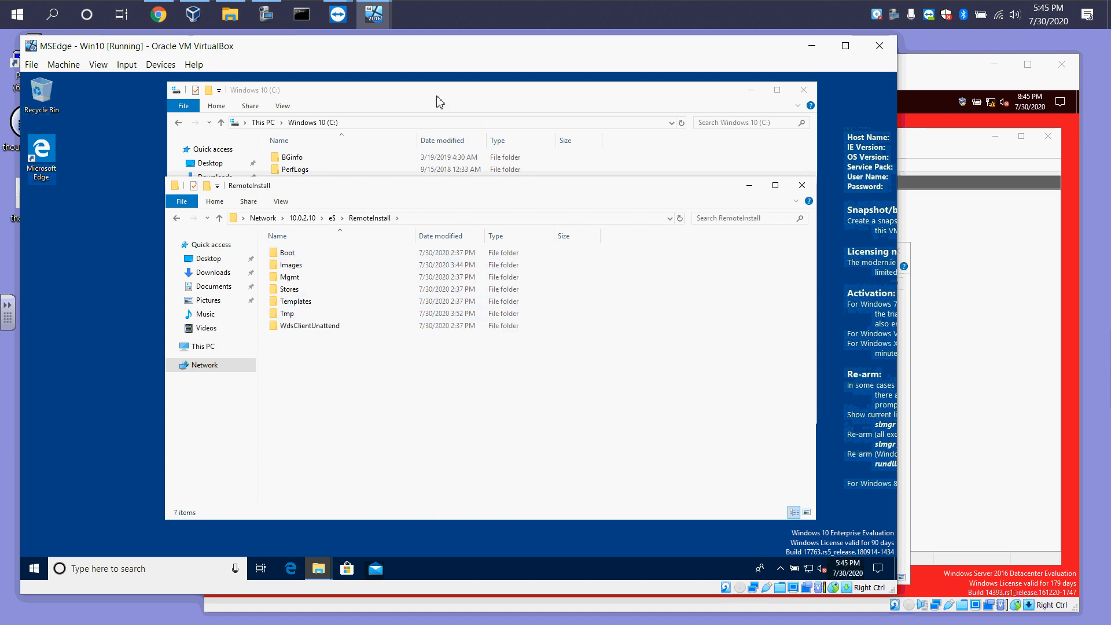
left_click(992, 262)
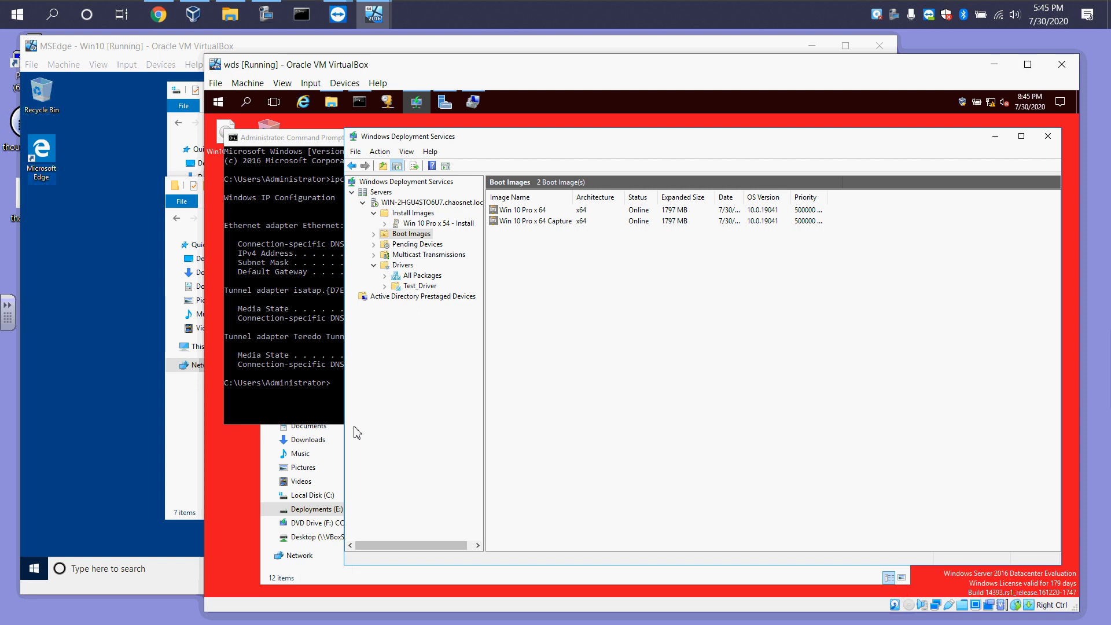
left_click(294, 582)
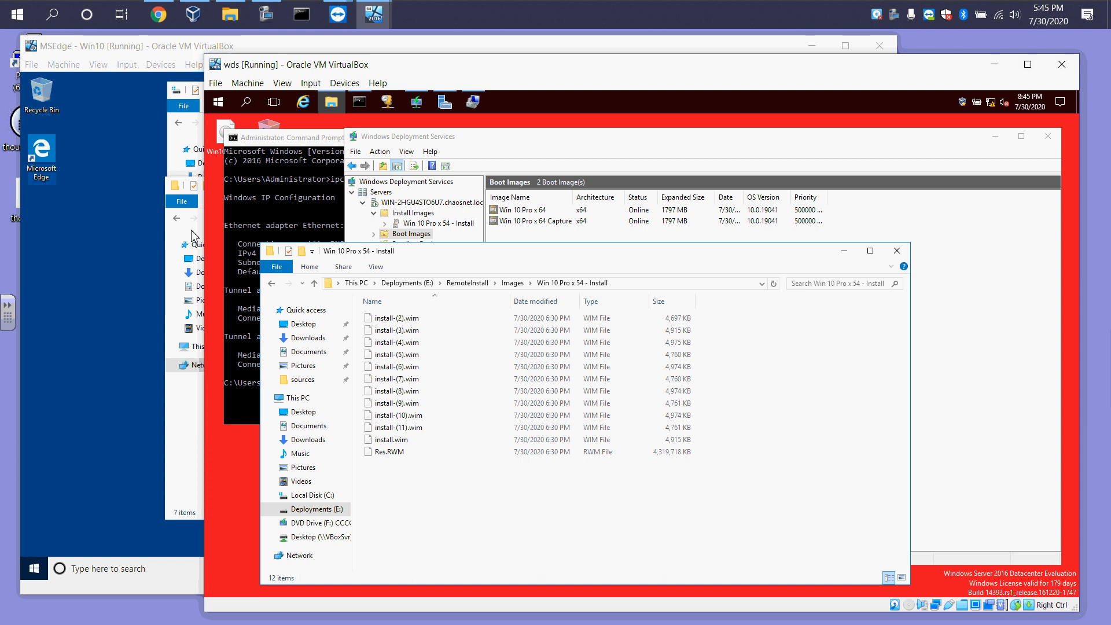
left_click(180, 439)
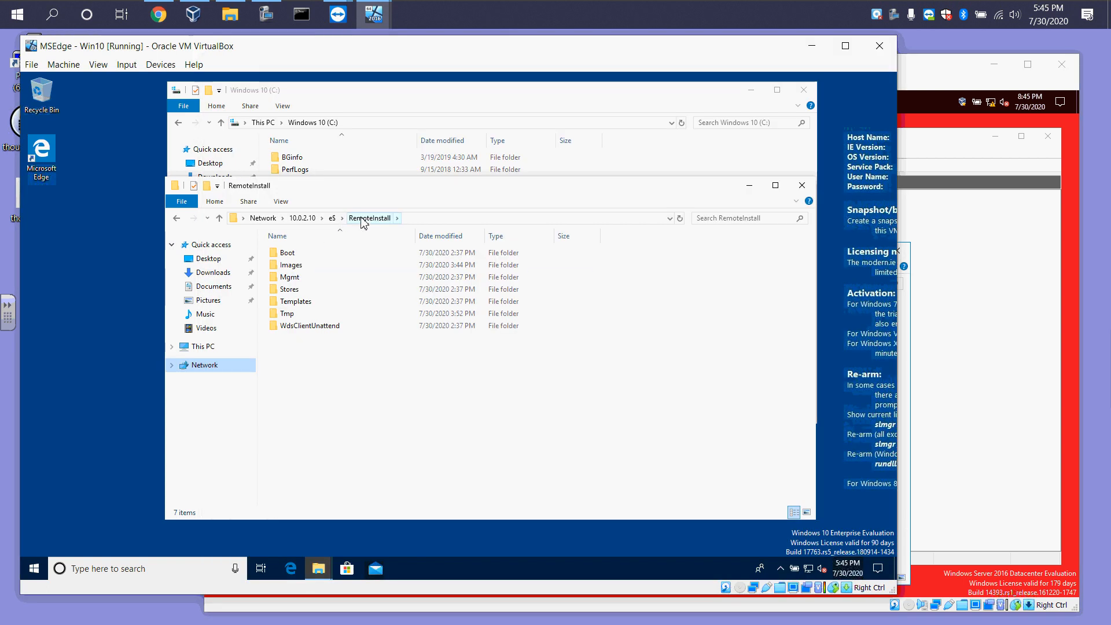
left_click(364, 220)
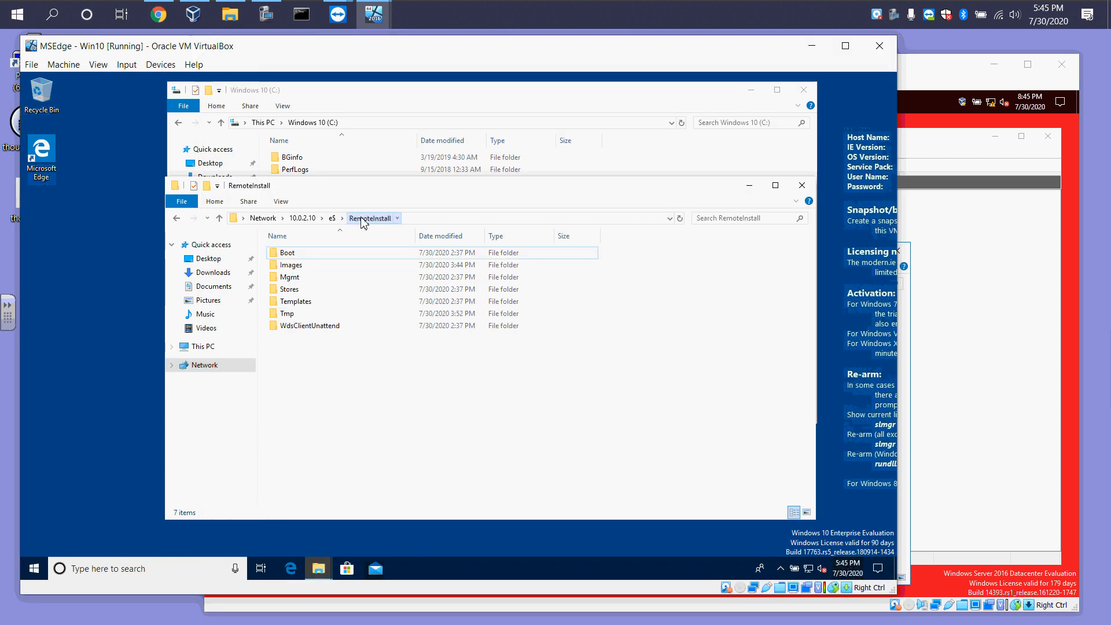
double_click(295, 266)
double_click(321, 255)
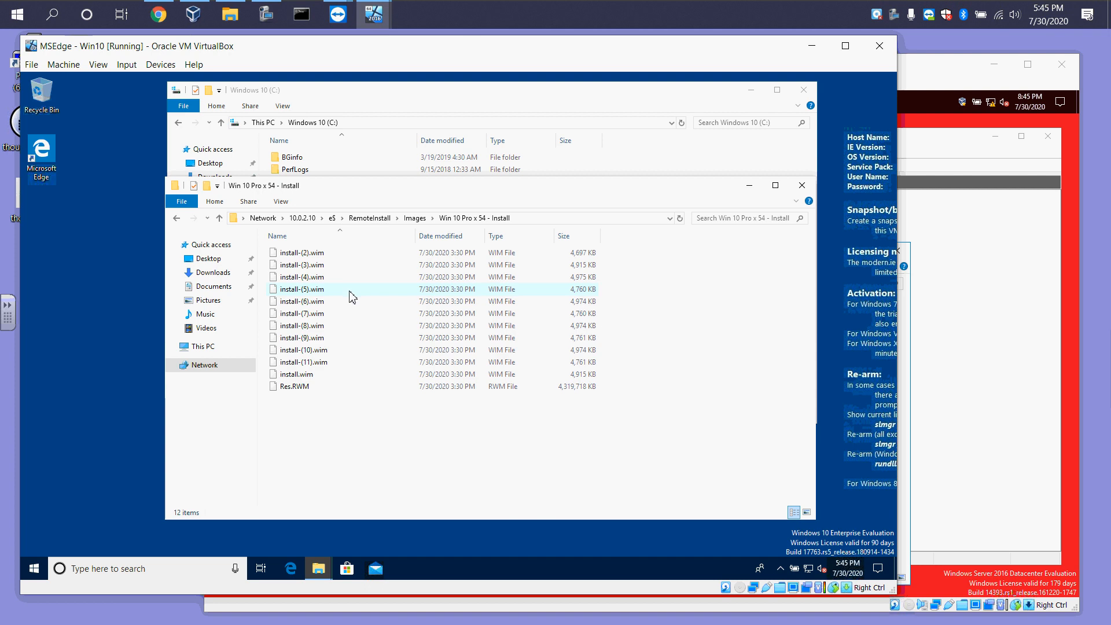
Copy Win 10 - Captured Image.wim from the C: drive and paste it into the share's Win 10 Pro x 54 - Install folder
left_click_drag(360, 192, 297, 203)
left_click(367, 100)
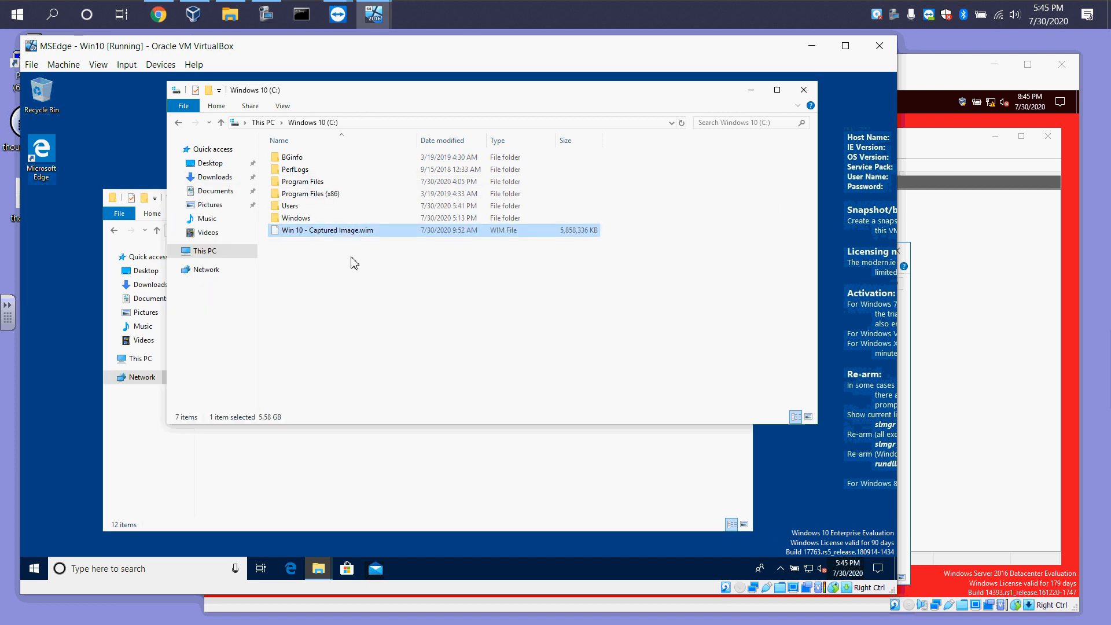
right_click(325, 231)
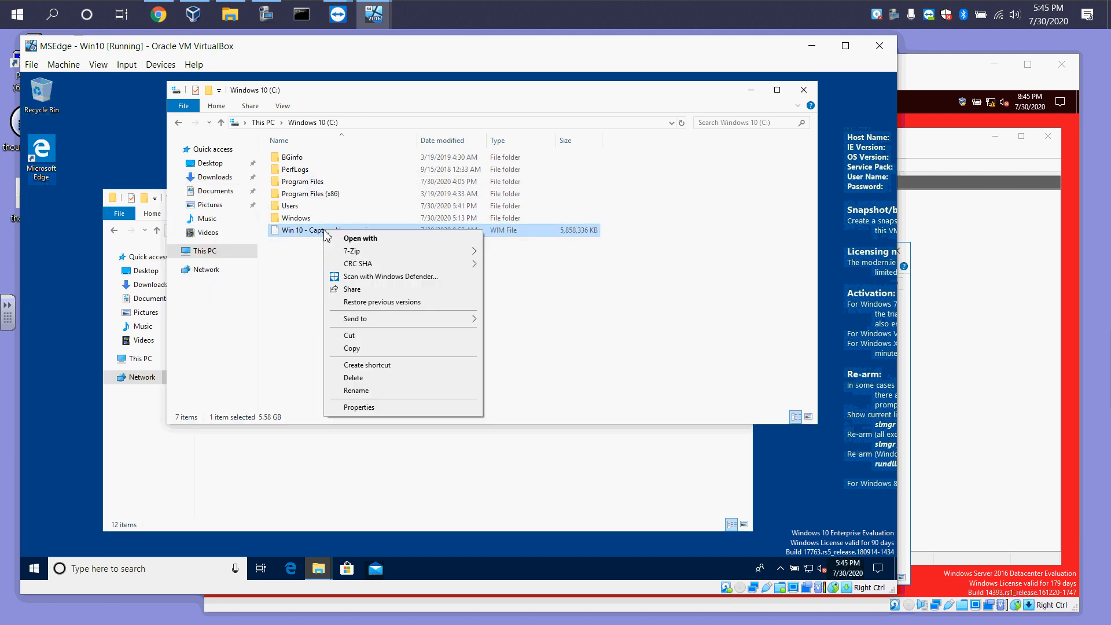
left_click(352, 347)
left_click(324, 456)
right_click(326, 452)
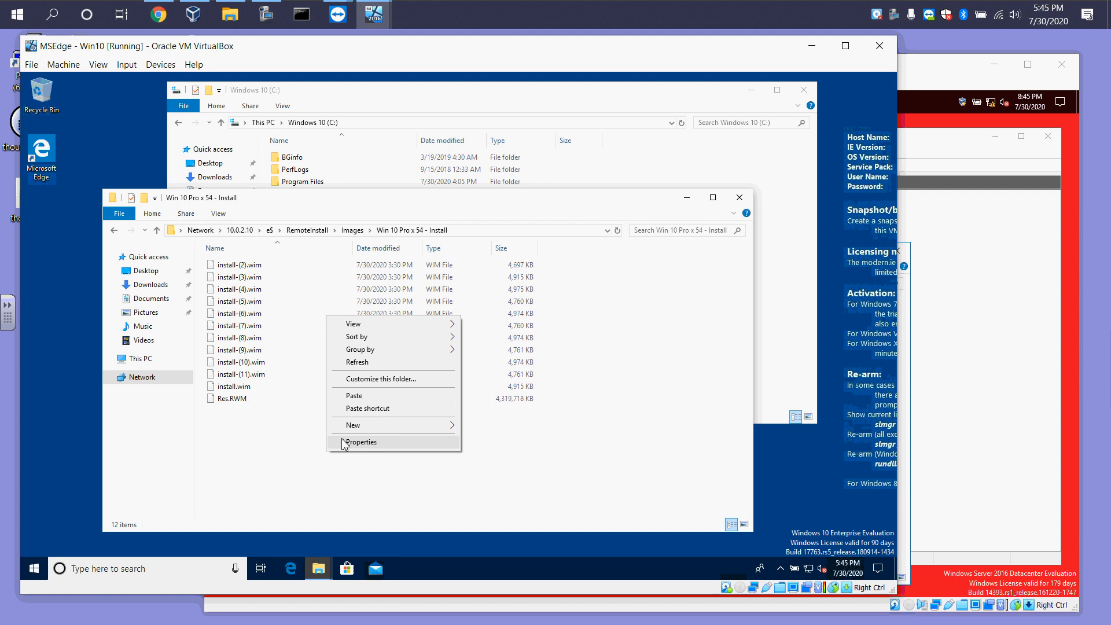
left_click(355, 396)
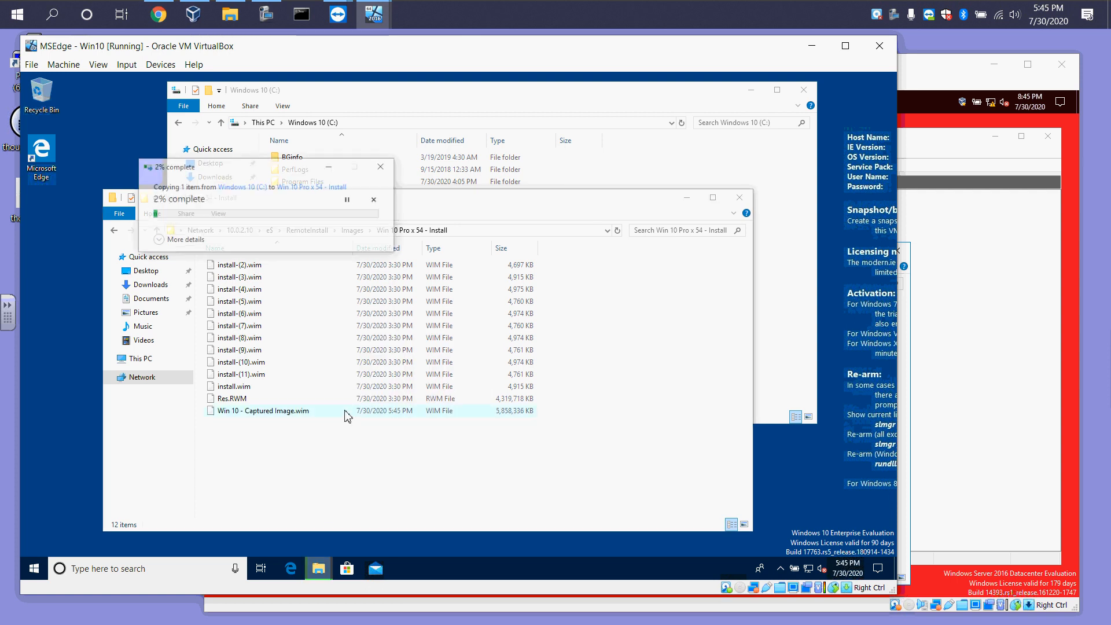
left_click(155, 239)
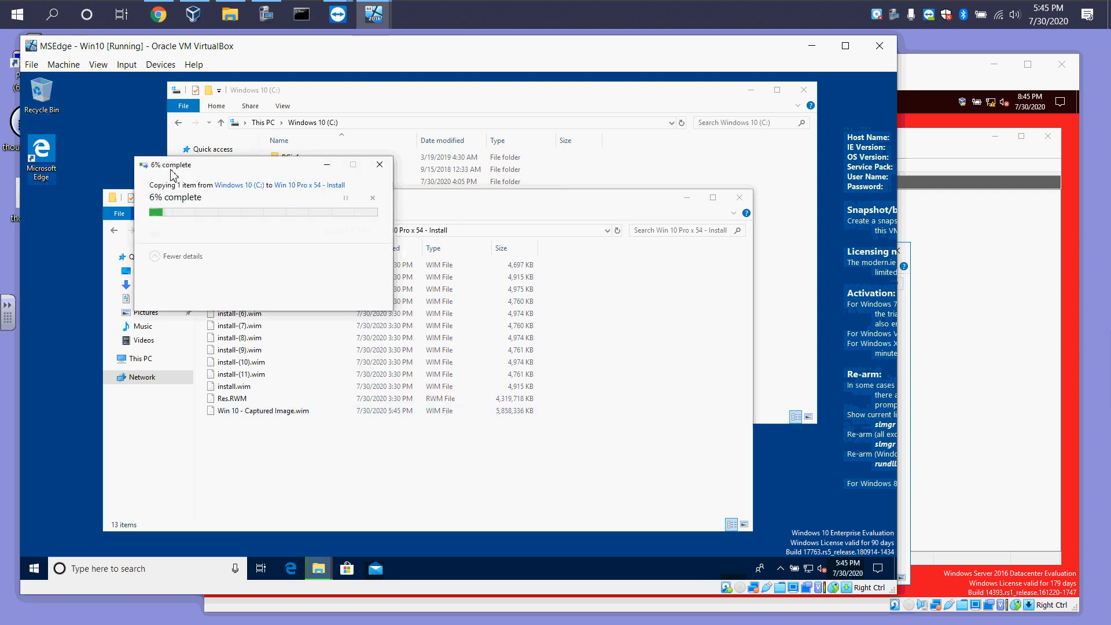
left_click_drag(201, 169, 106, 378)
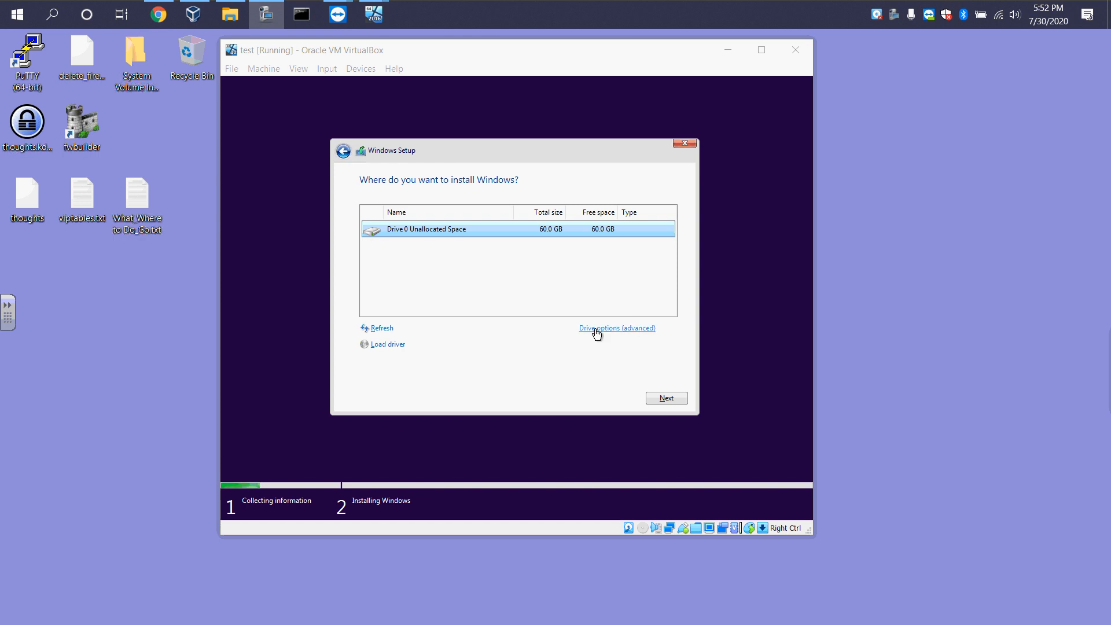
Continue Windows Setup on the test VM, installing onto Drive 0 Unallocated Space
left_click(660, 398)
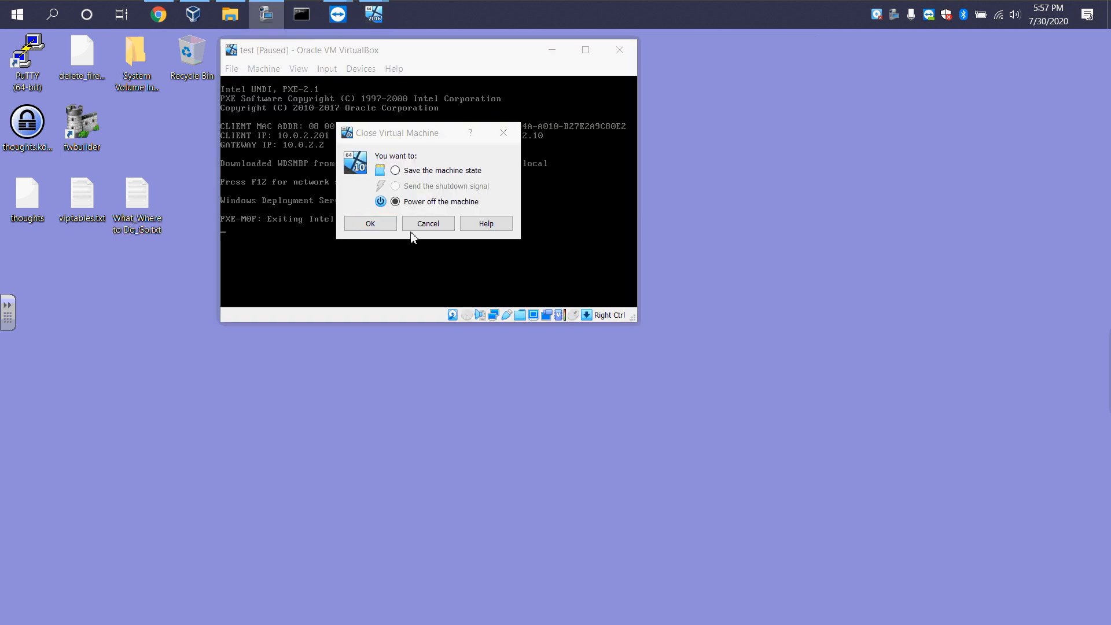
left_click(368, 225)
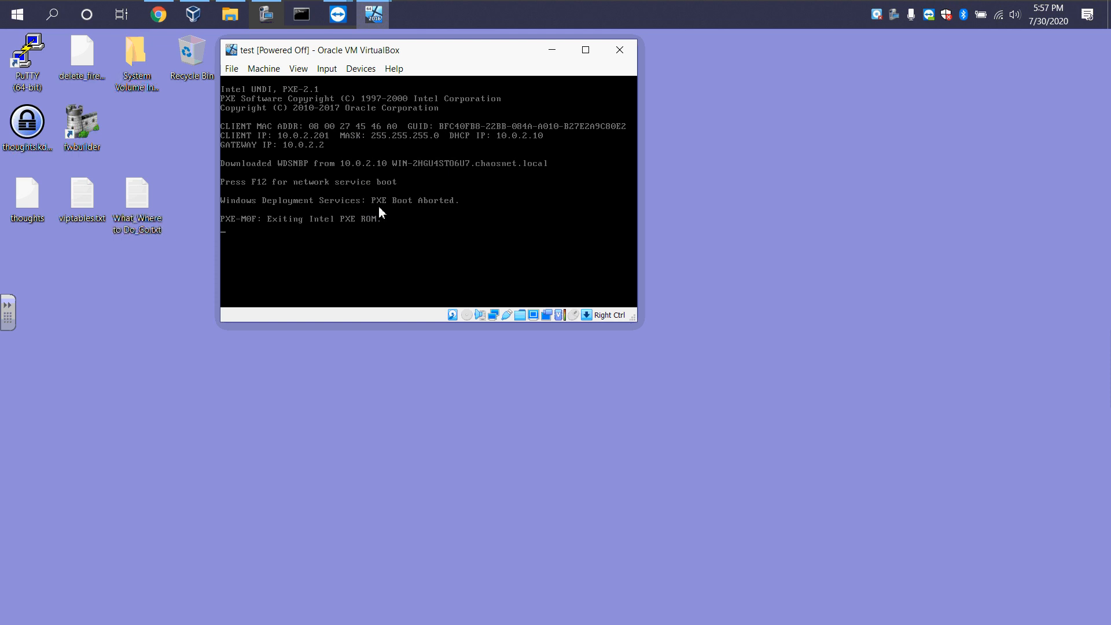
Open the test VM's settings and move Network to the bottom of the boot order, unchecking it
left_click(197, 17)
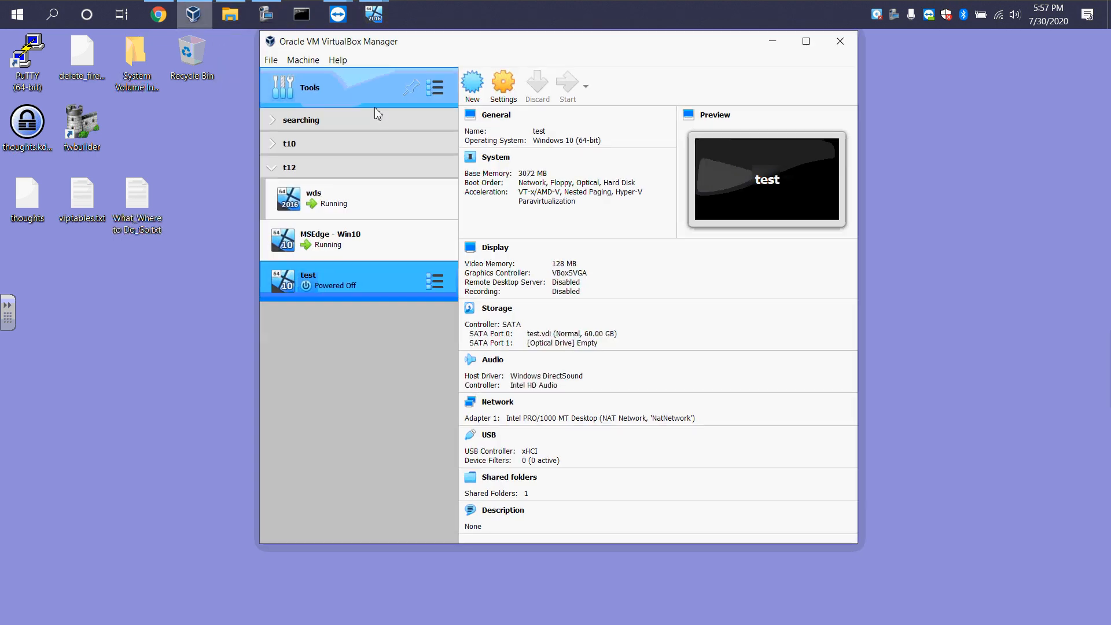
left_click(507, 87)
left_click(409, 271)
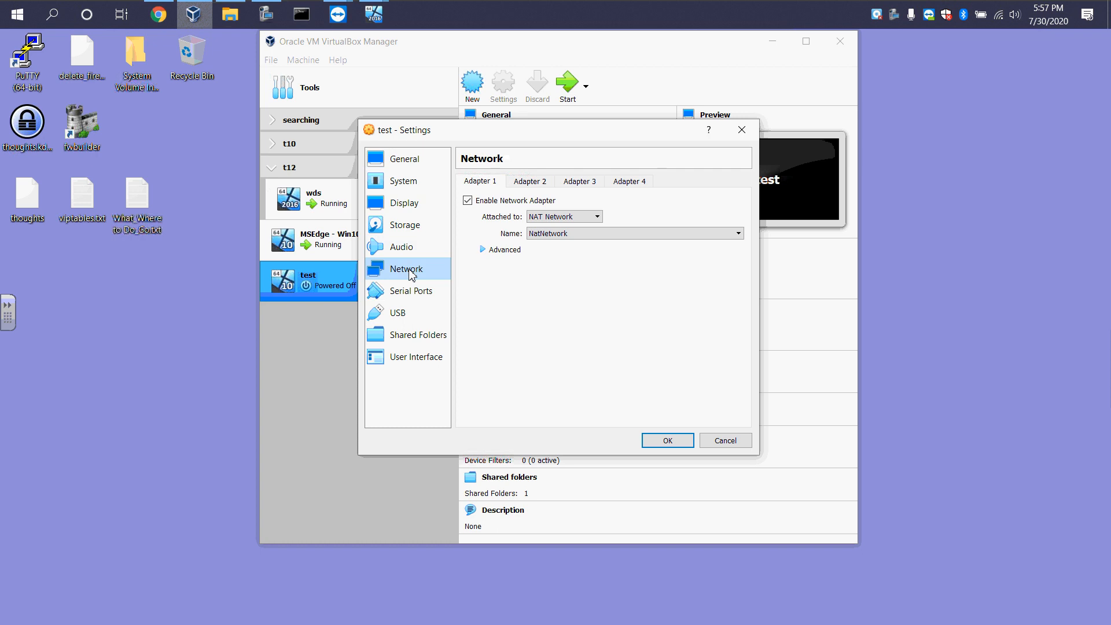
left_click(402, 184)
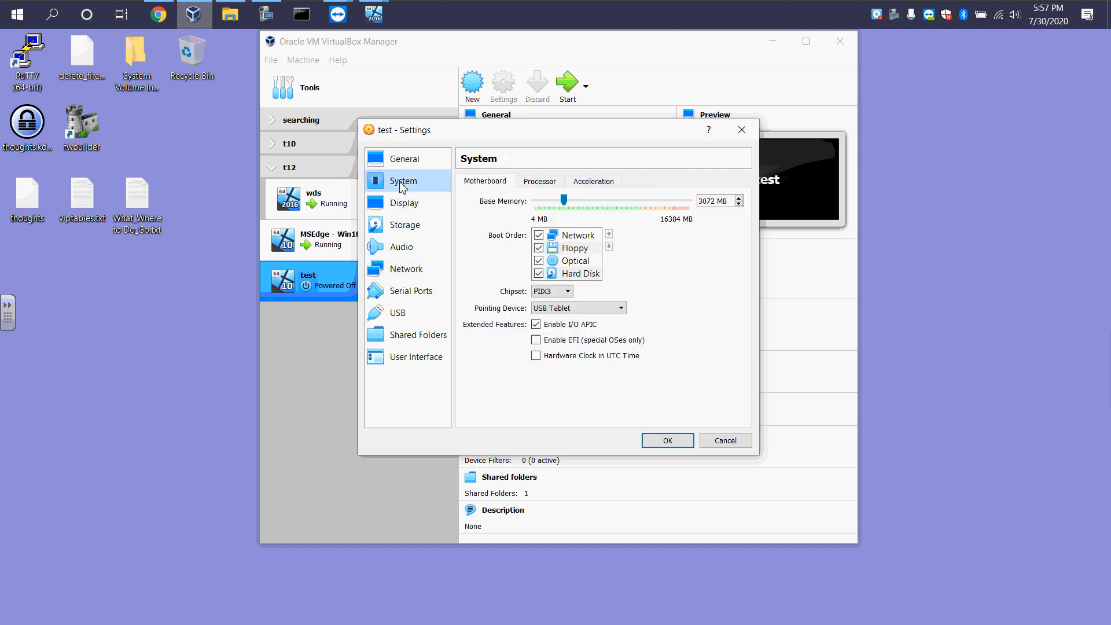
left_click(565, 237)
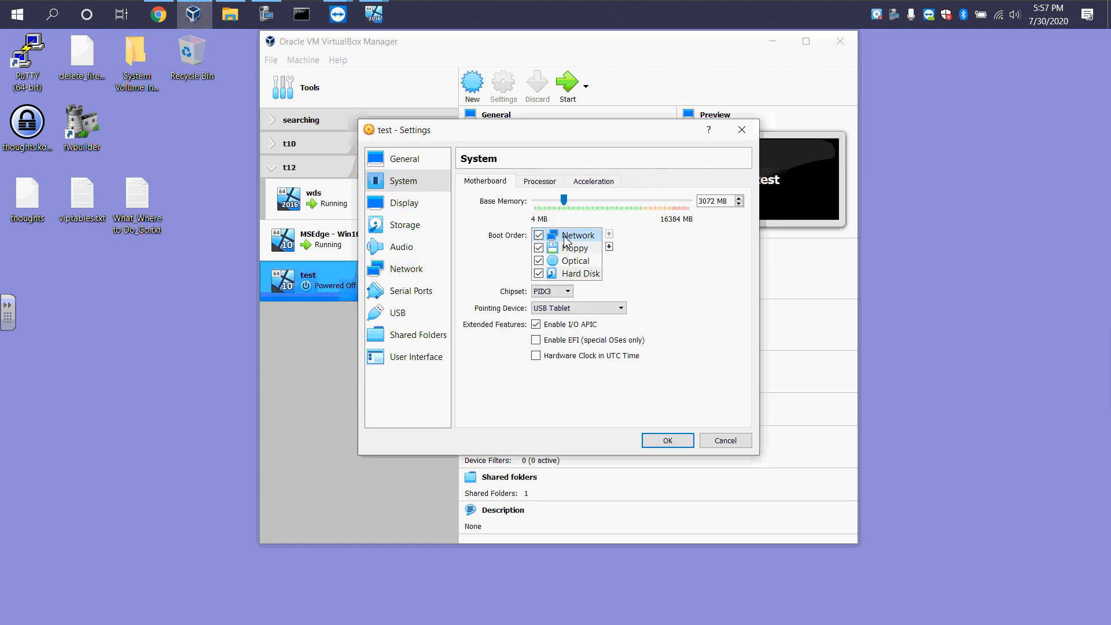
left_click(608, 247)
left_click(608, 246)
left_click(609, 246)
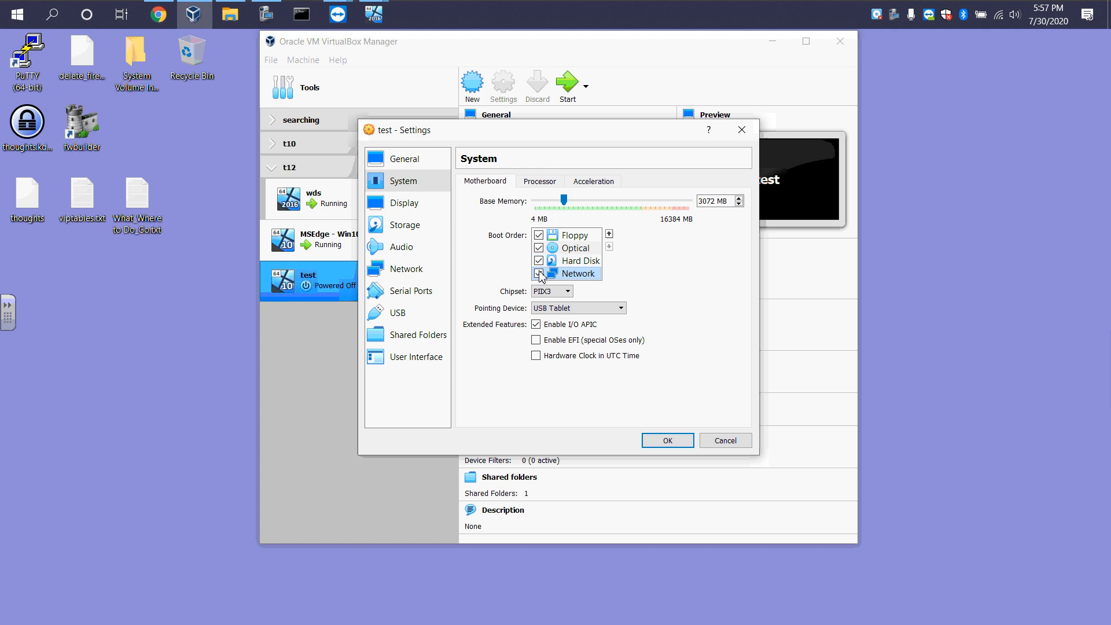
left_click(540, 274)
Move Floppy below Network in the boot order, uncheck it, save the settings and close VirtualBox Manager
left_click(573, 235)
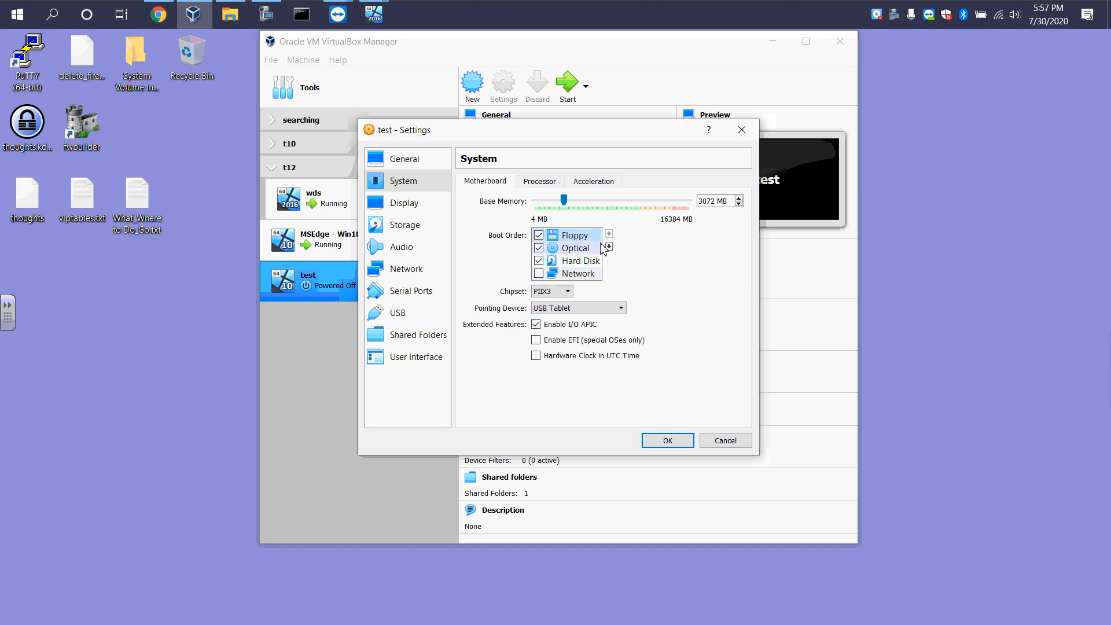
left_click(609, 246)
left_click(609, 246)
left_click(609, 246)
left_click(538, 274)
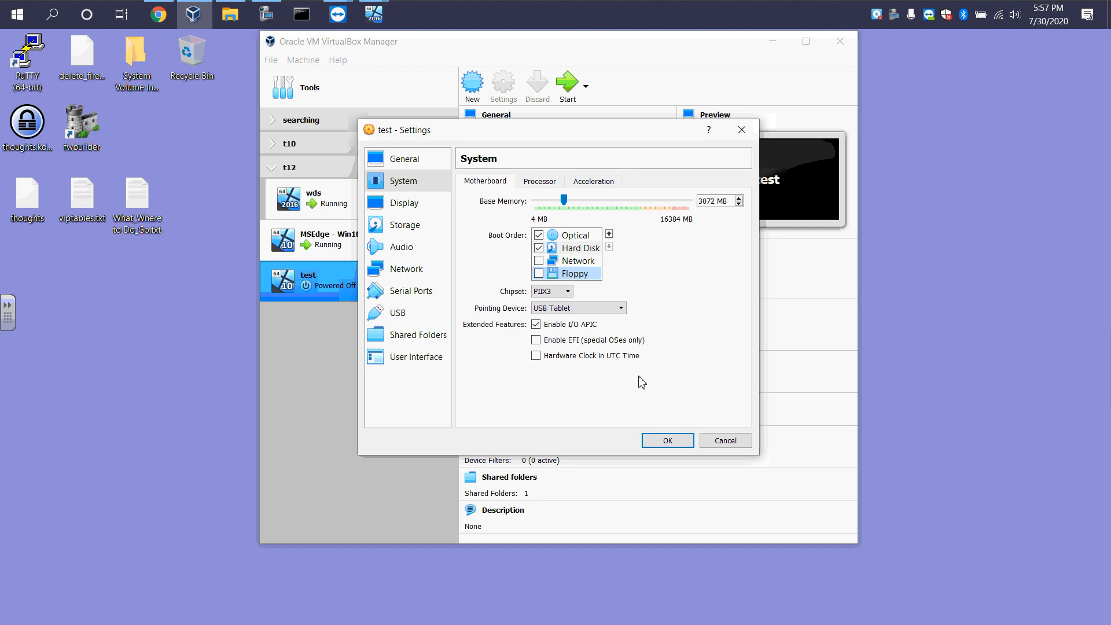
left_click(668, 441)
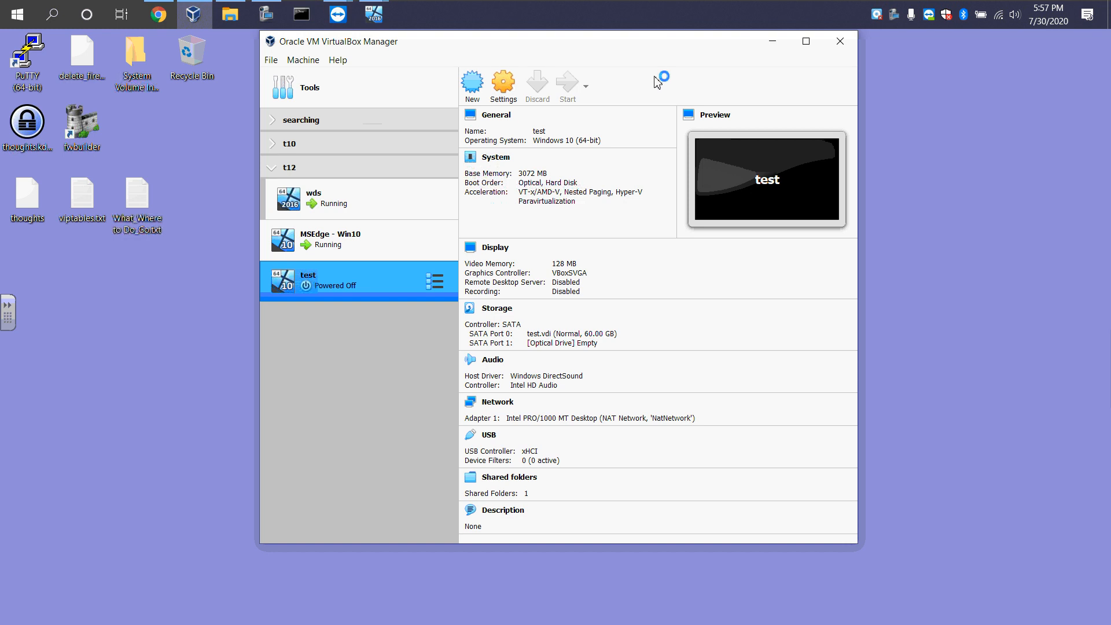
left_click(840, 42)
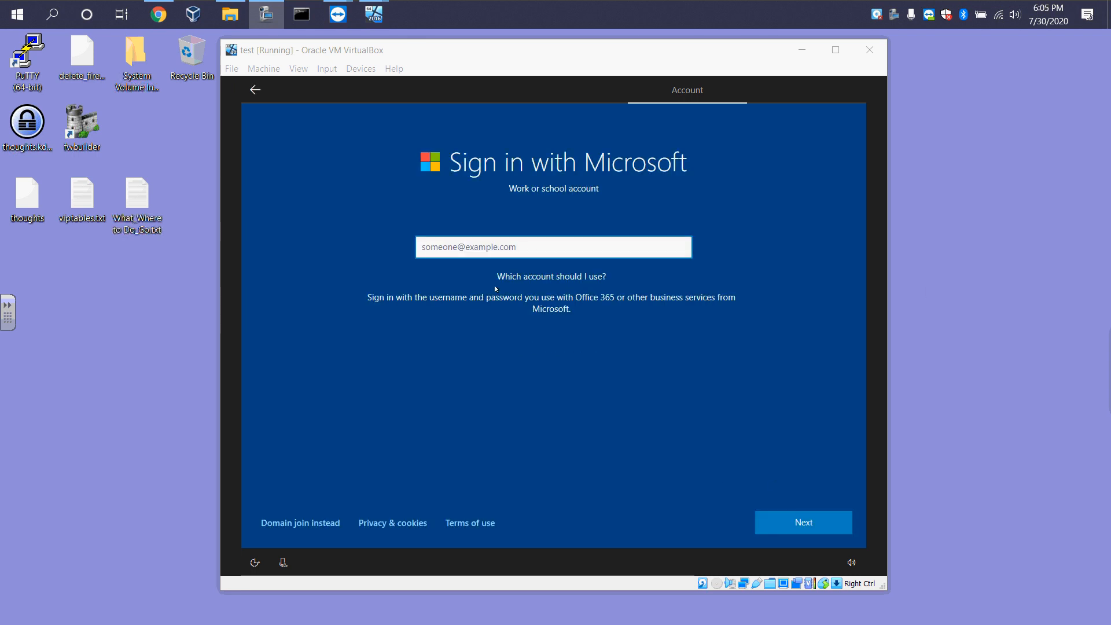
Choose Domain join instead on the test VM's Sign in with Microsoft screen
left_click(295, 524)
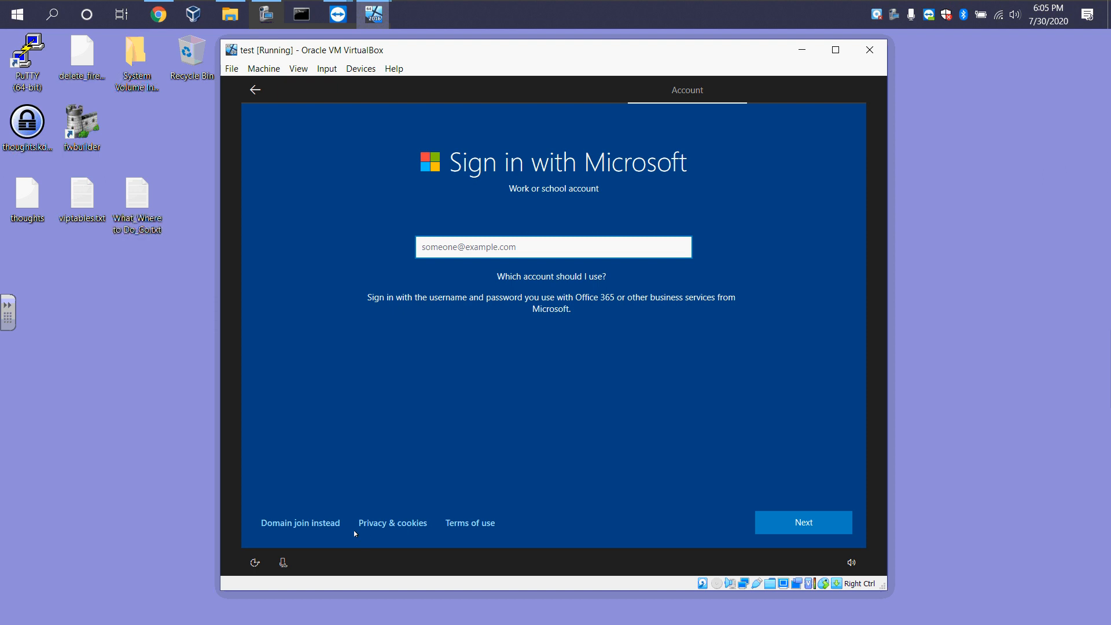
left_click(322, 524)
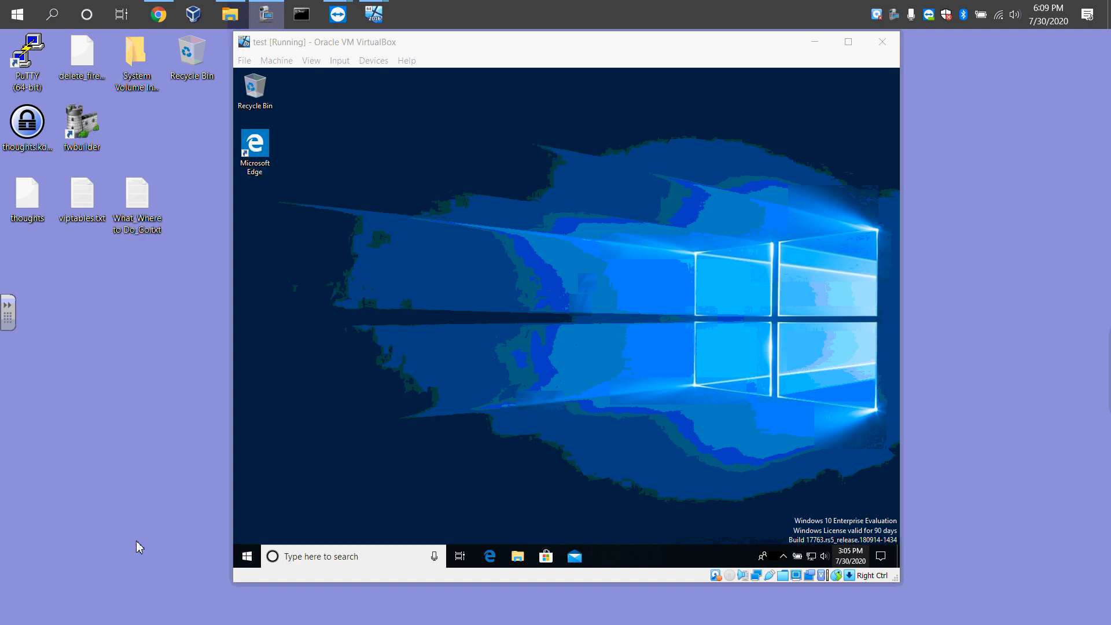
Open 7-Zip File Manager from the test VM's Start menu to check the deployed software, then close it
left_click(246, 557)
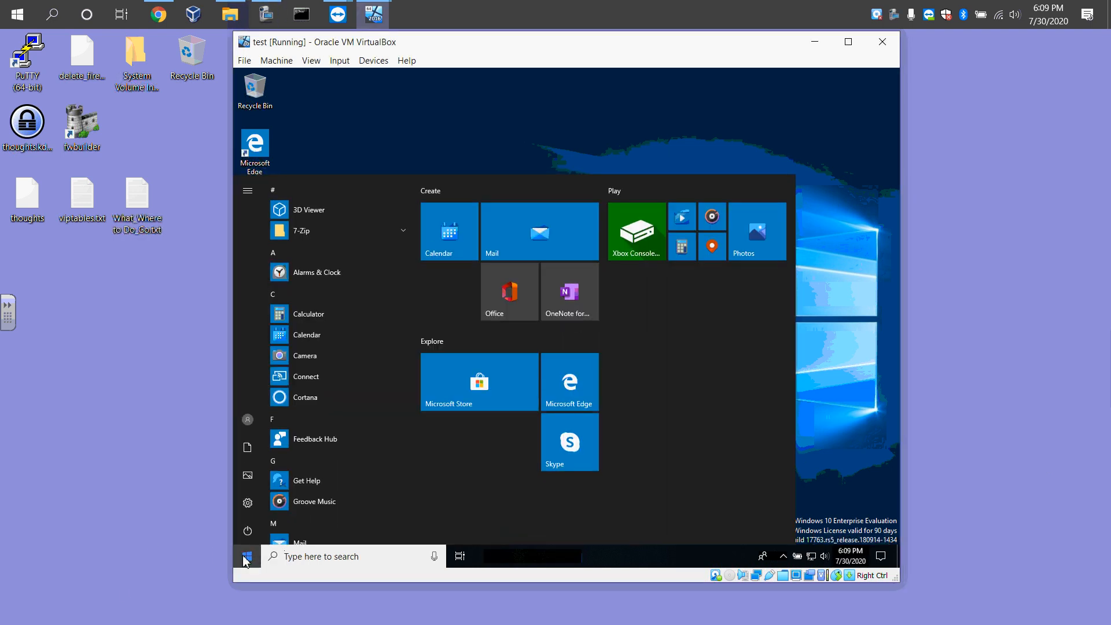
left_click(301, 237)
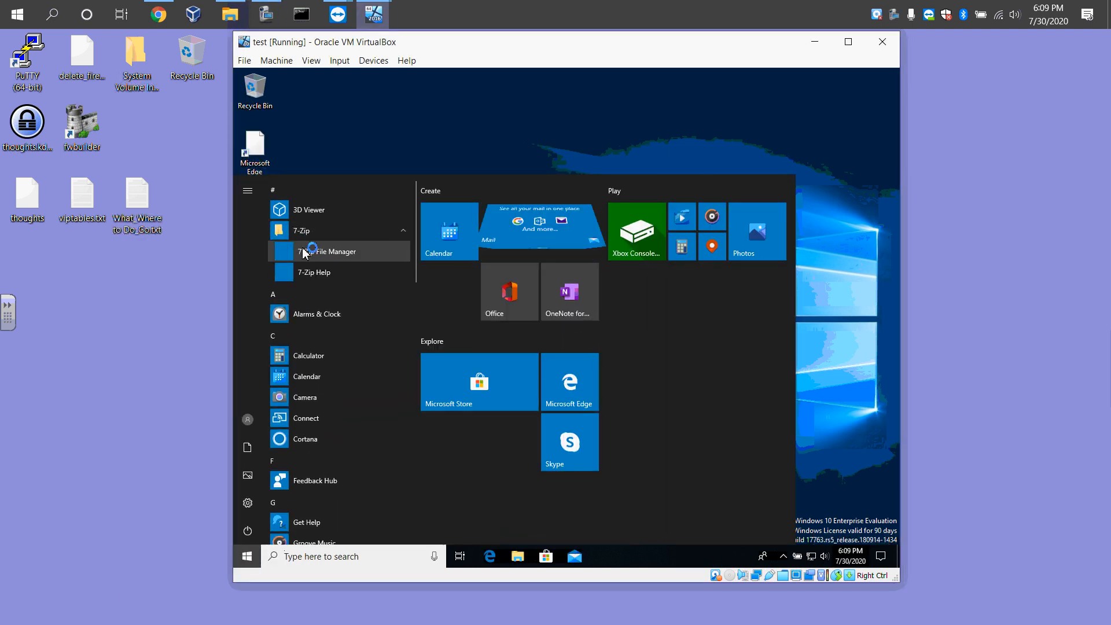
left_click(321, 255)
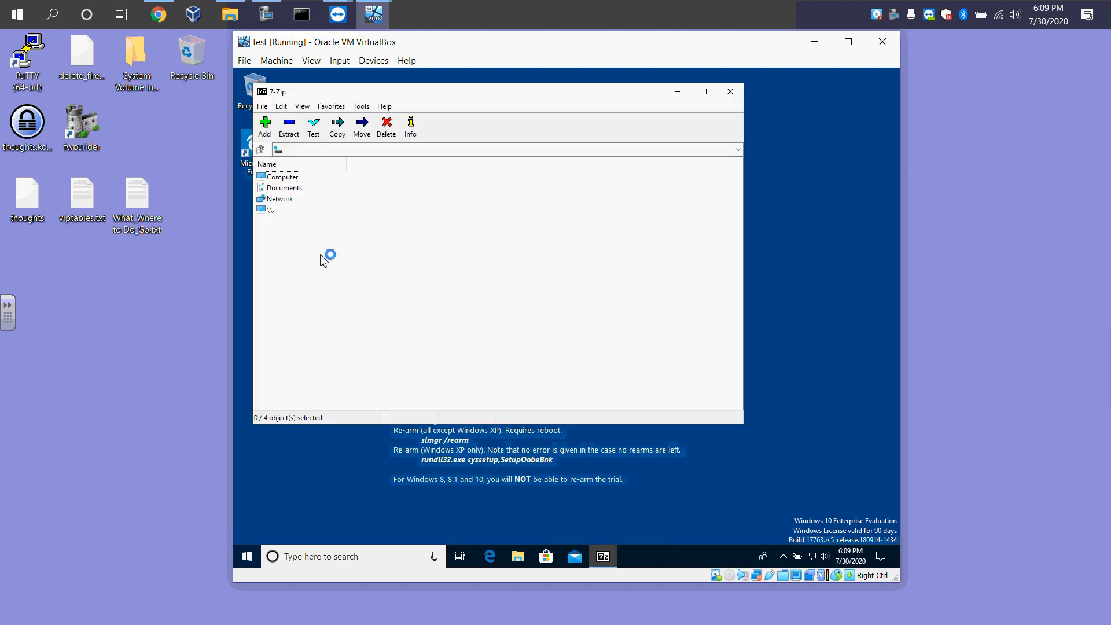
left_click(730, 91)
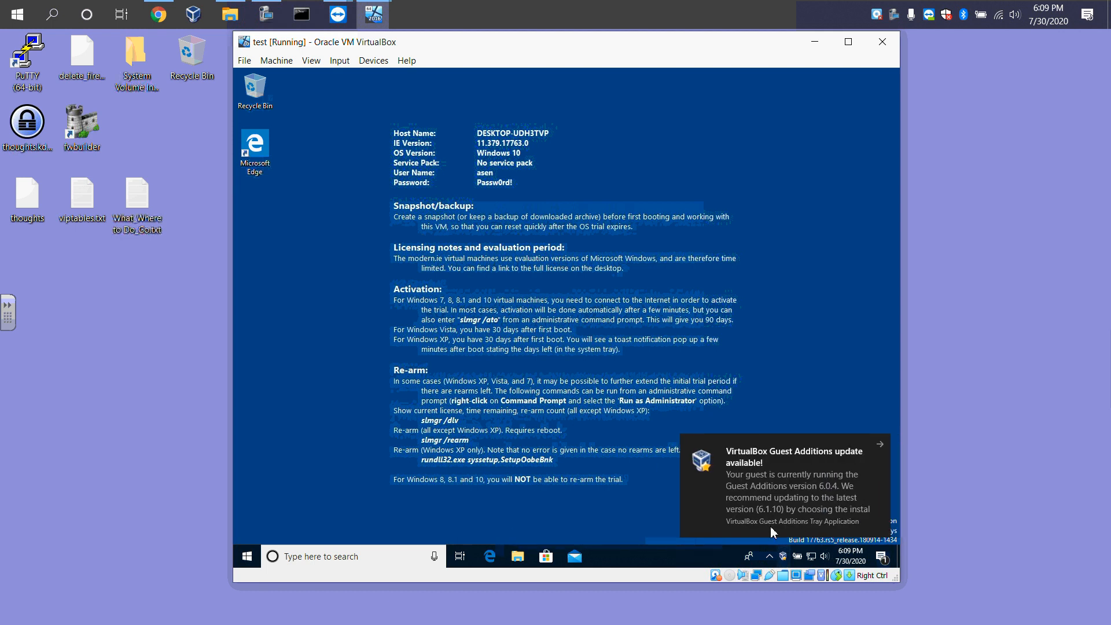
left_click_drag(901, 581, 1049, 597)
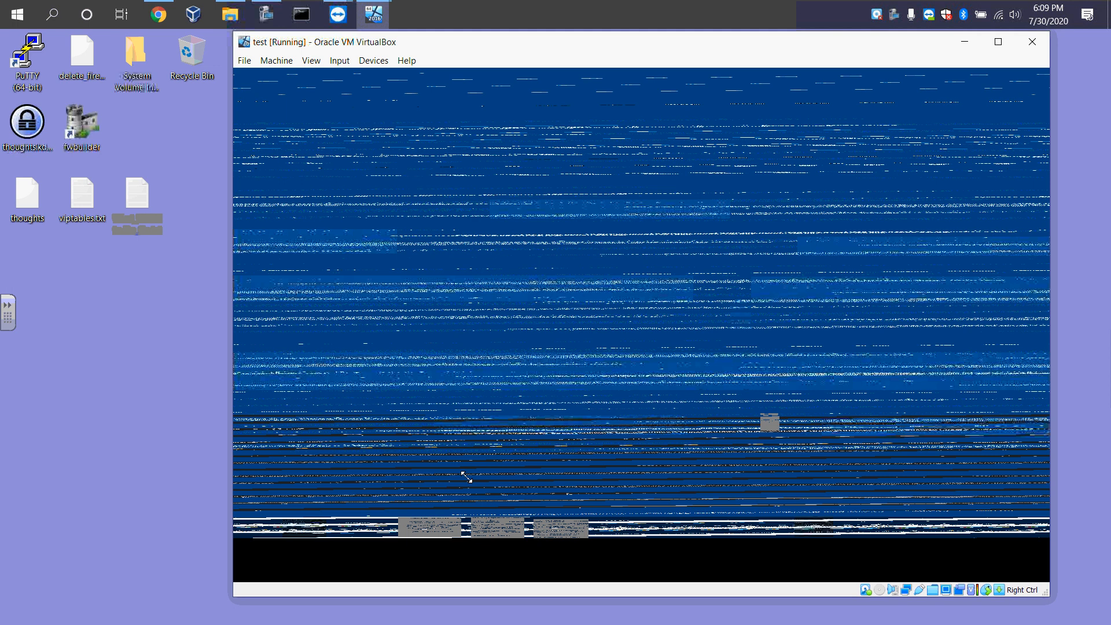